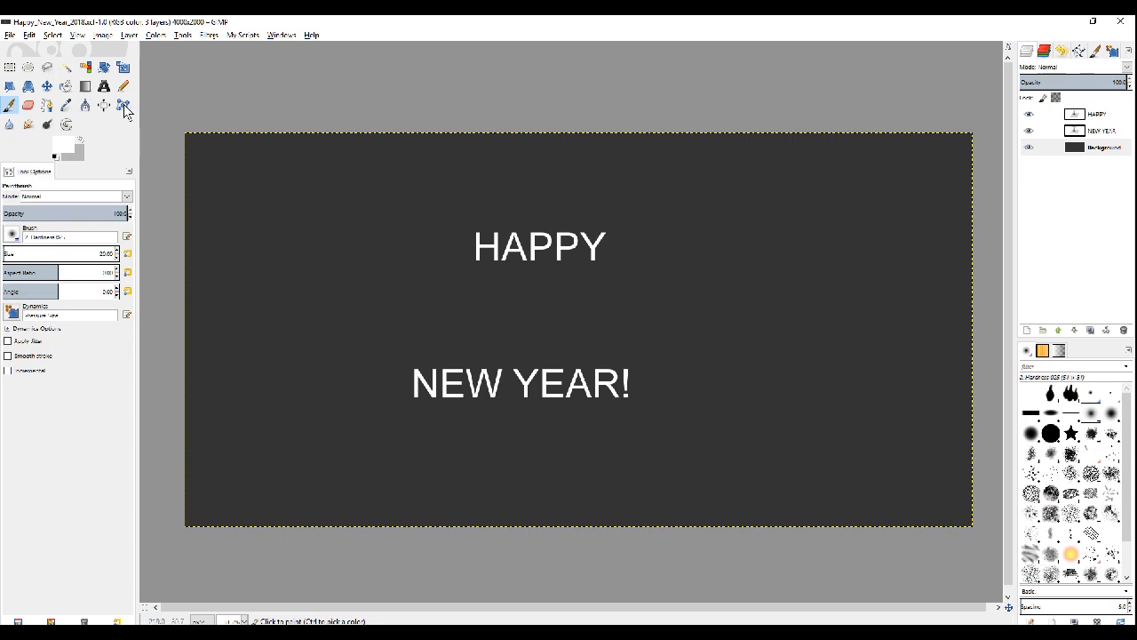
Step: Examine the text settings of the HAPPY and NEW YEAR! layers with the Text tool
click(104, 85)
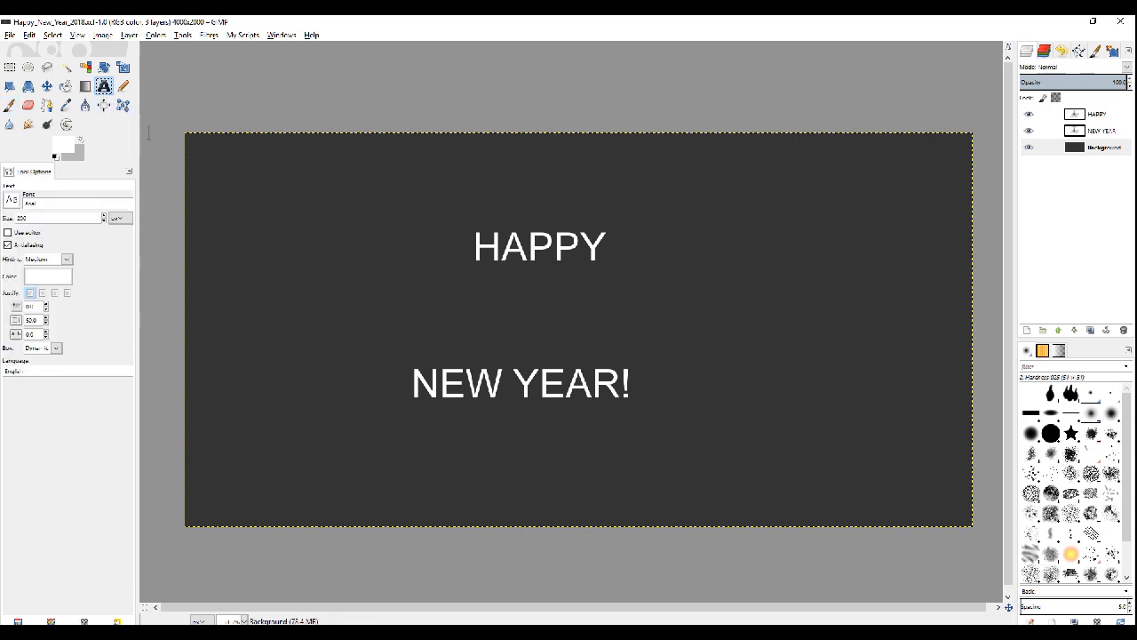
click(504, 248)
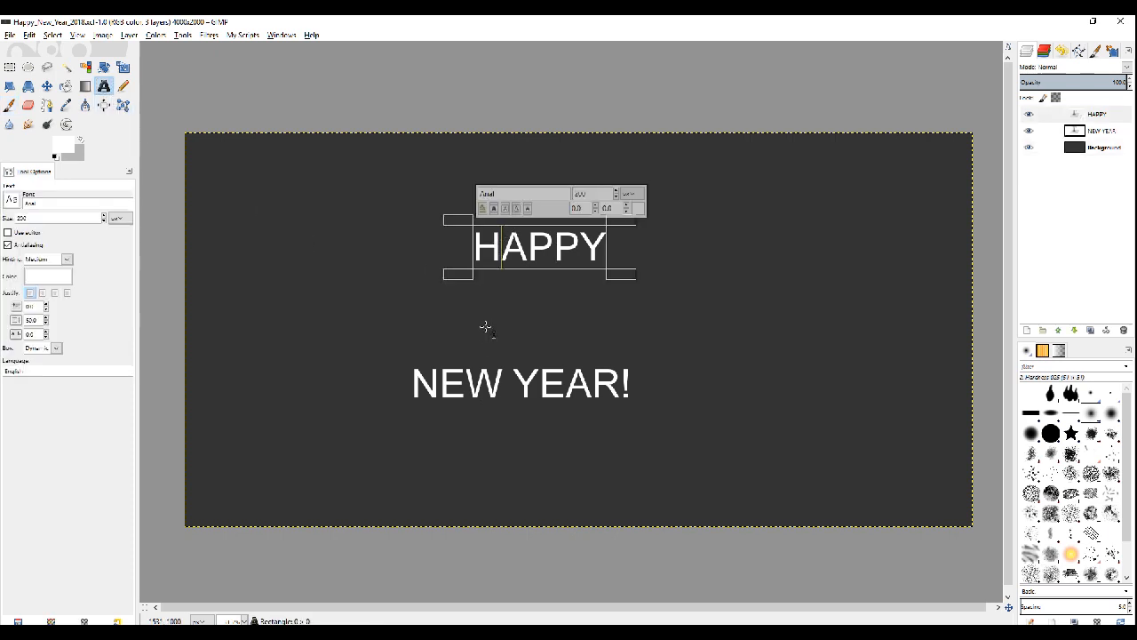
click(513, 382)
click(528, 247)
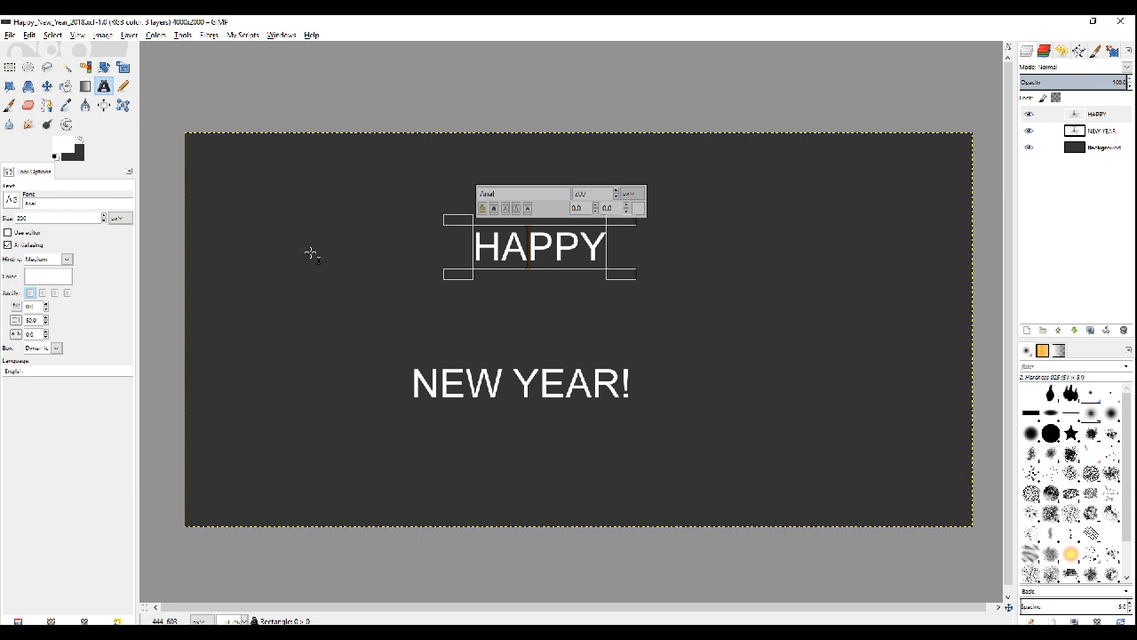
click(506, 384)
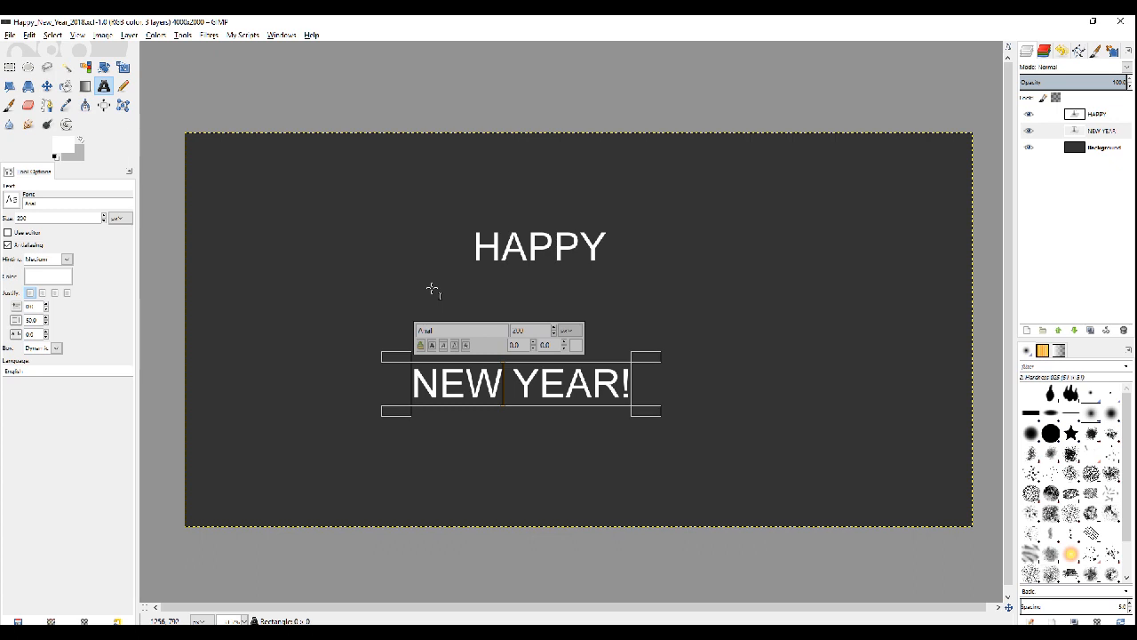
click(503, 244)
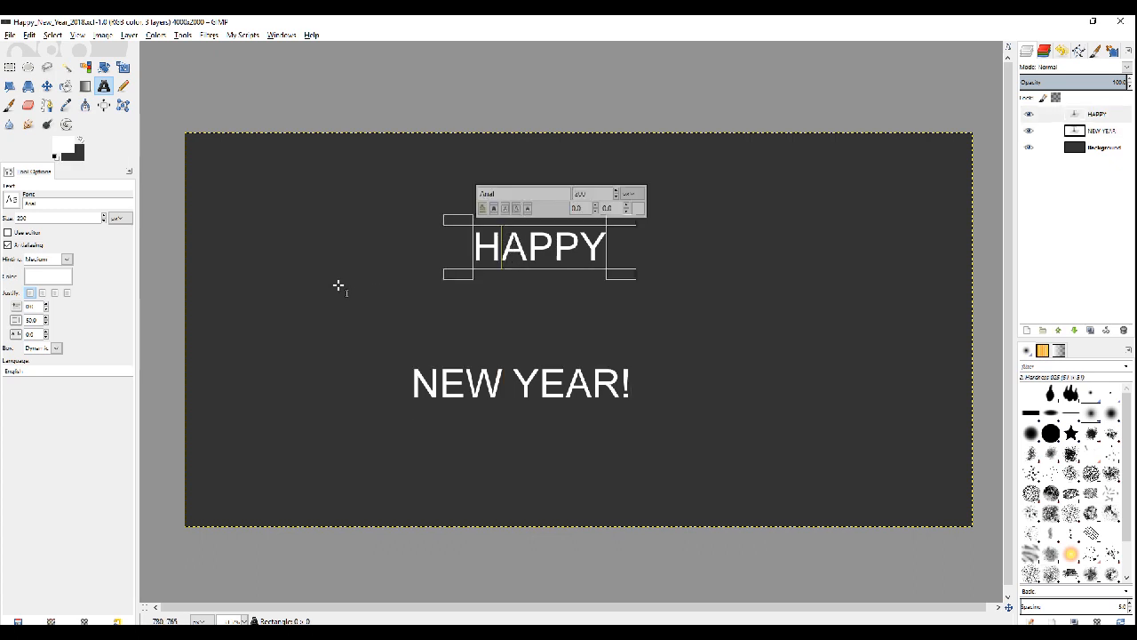
click(513, 384)
click(528, 240)
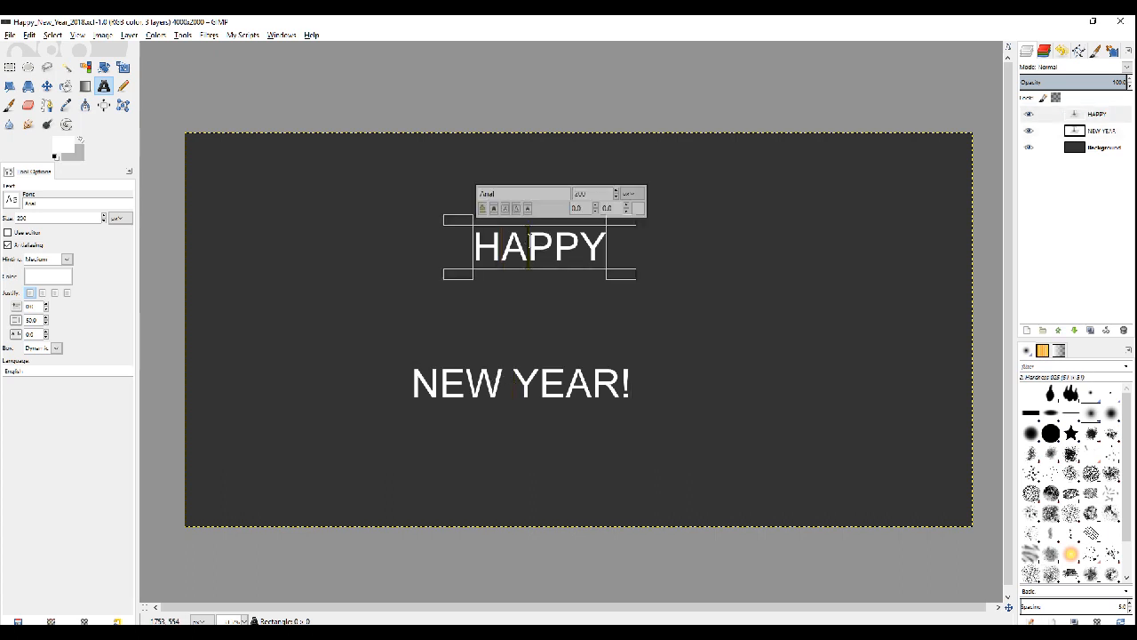
click(274, 216)
Step: Set the HAPPY text to the Days font at a size of 400 px
click(528, 246)
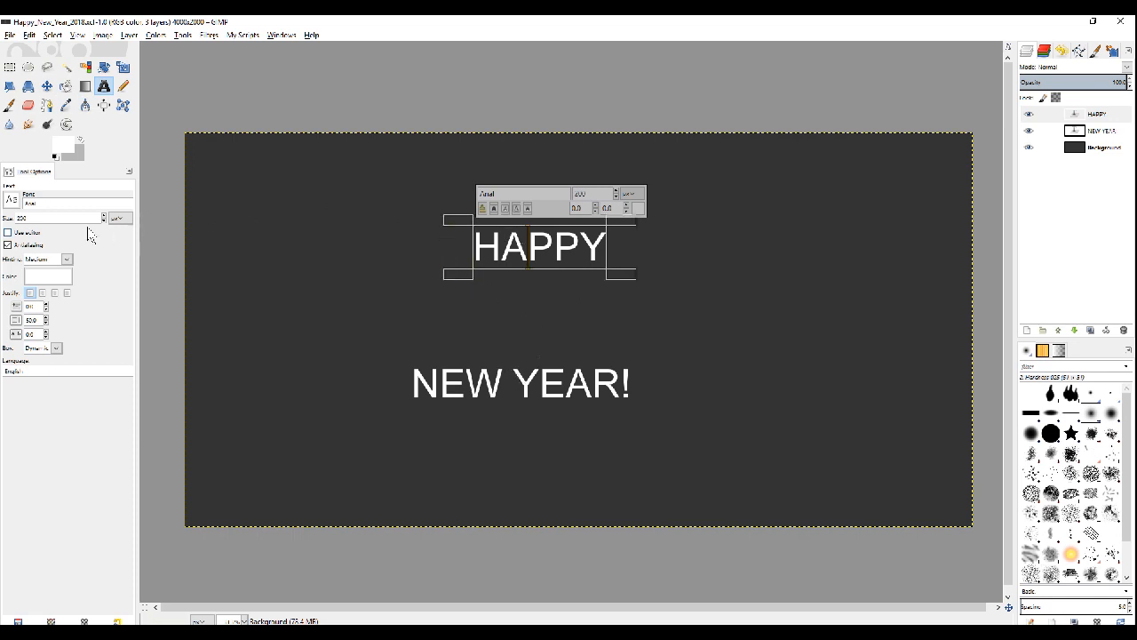
triple_click(51, 202)
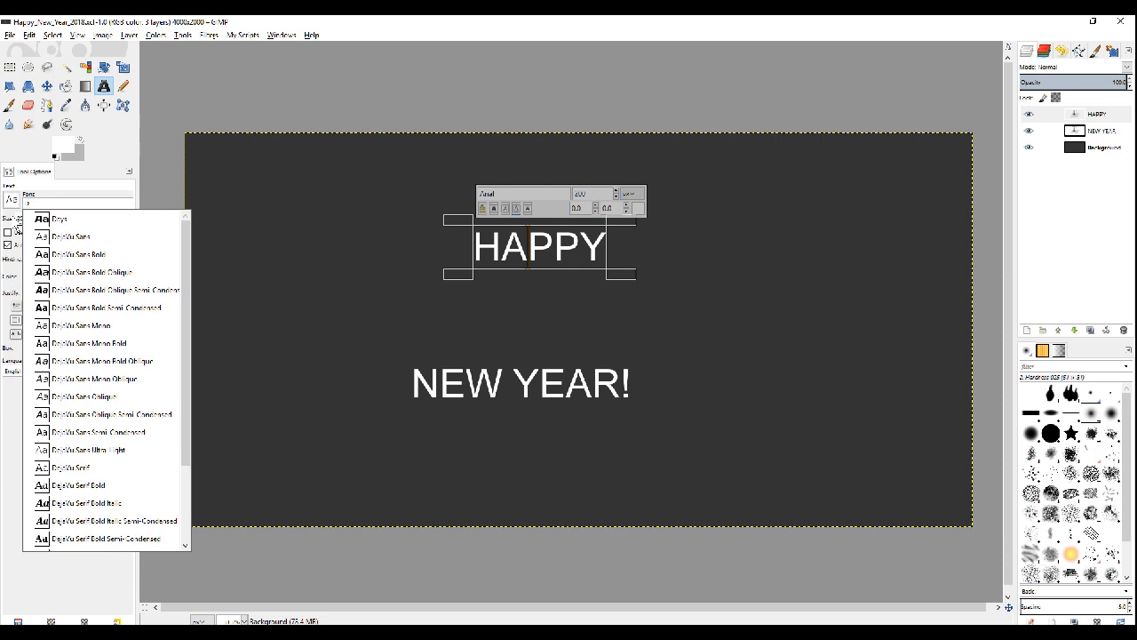
key(Return)
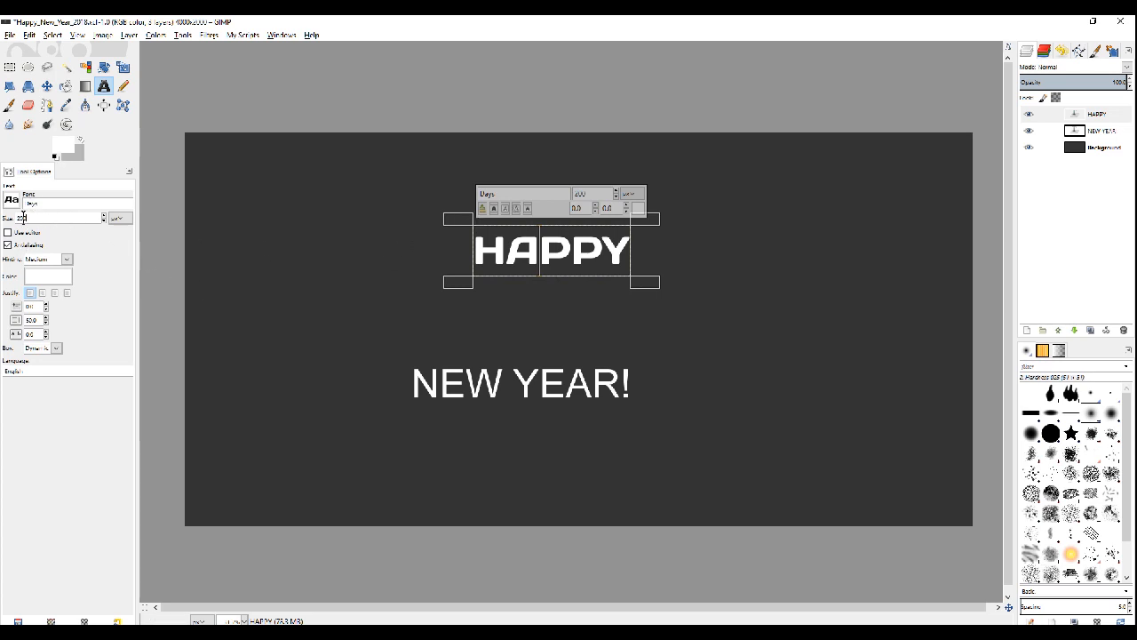
drag(33, 217, 8, 218)
text(400)
key(Return)
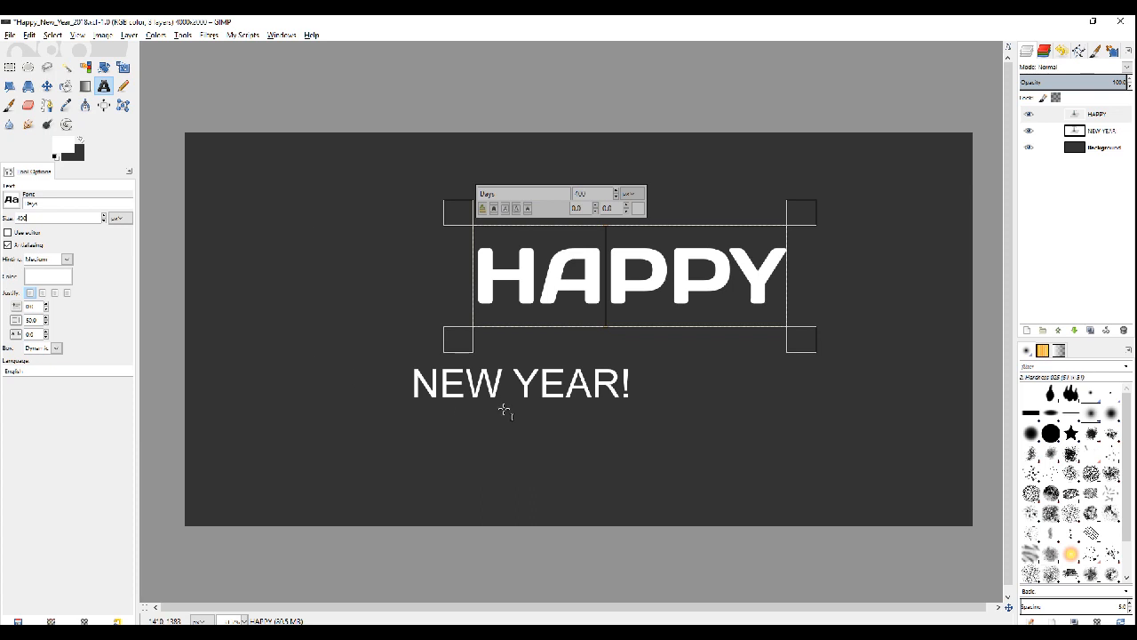
Step: Set the NEW YEAR! text to the Days font and move it closer beneath the word HAPPY
click(514, 385)
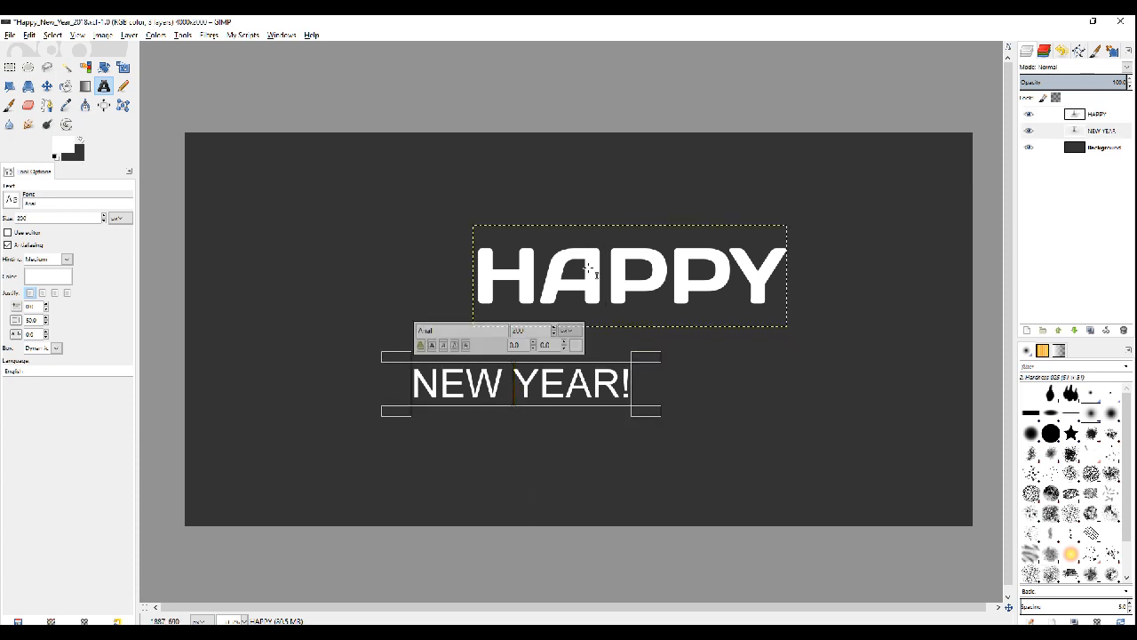
double_click(46, 204)
text(Days)
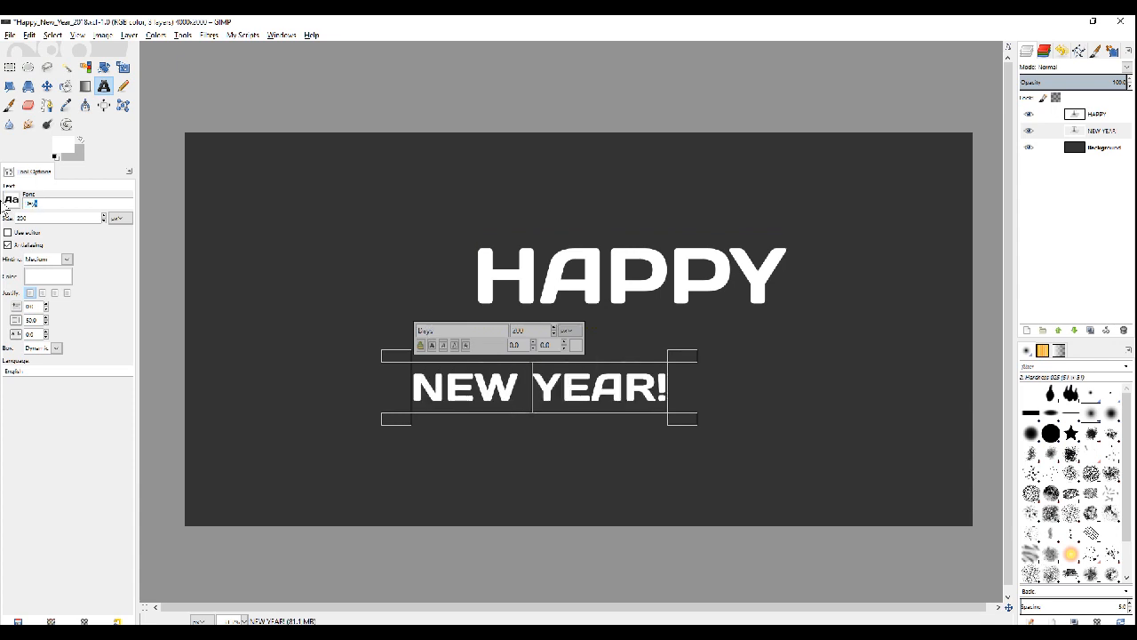
click(47, 86)
drag(553, 395, 597, 374)
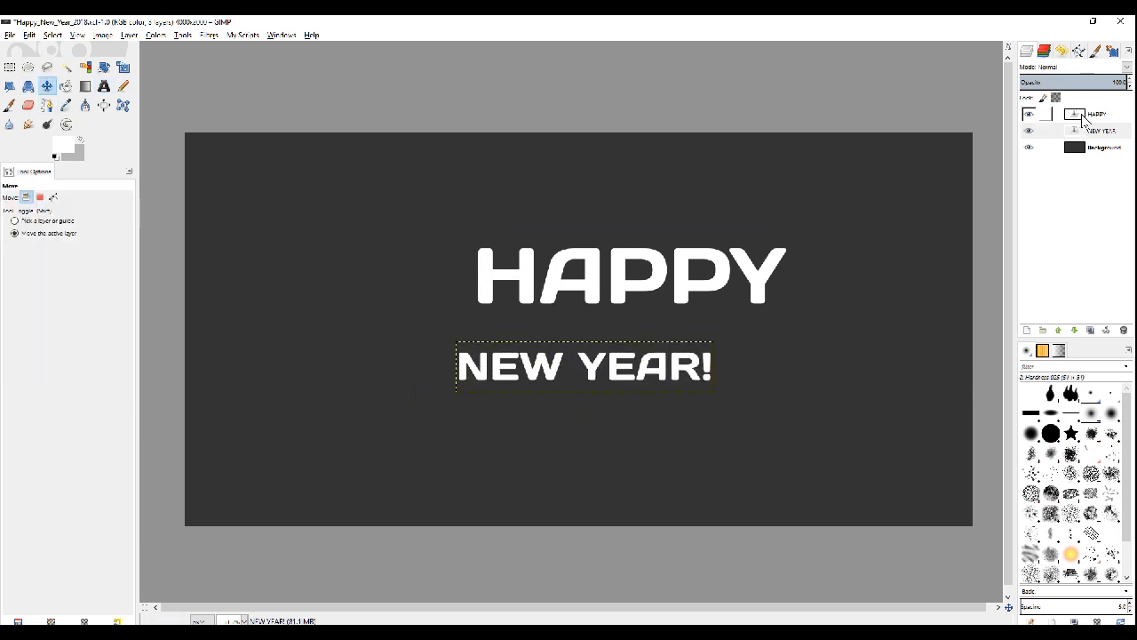
Step: Centre the HAPPY layer horizontally on the canvas with the Align tool
click(1088, 116)
click(545, 292)
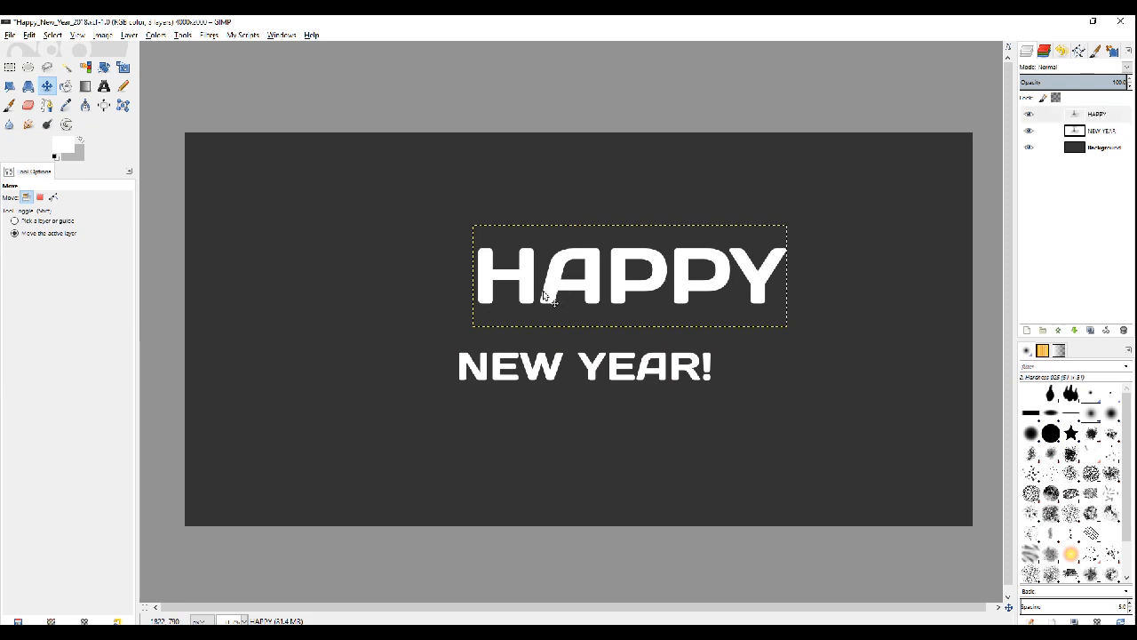
click(104, 107)
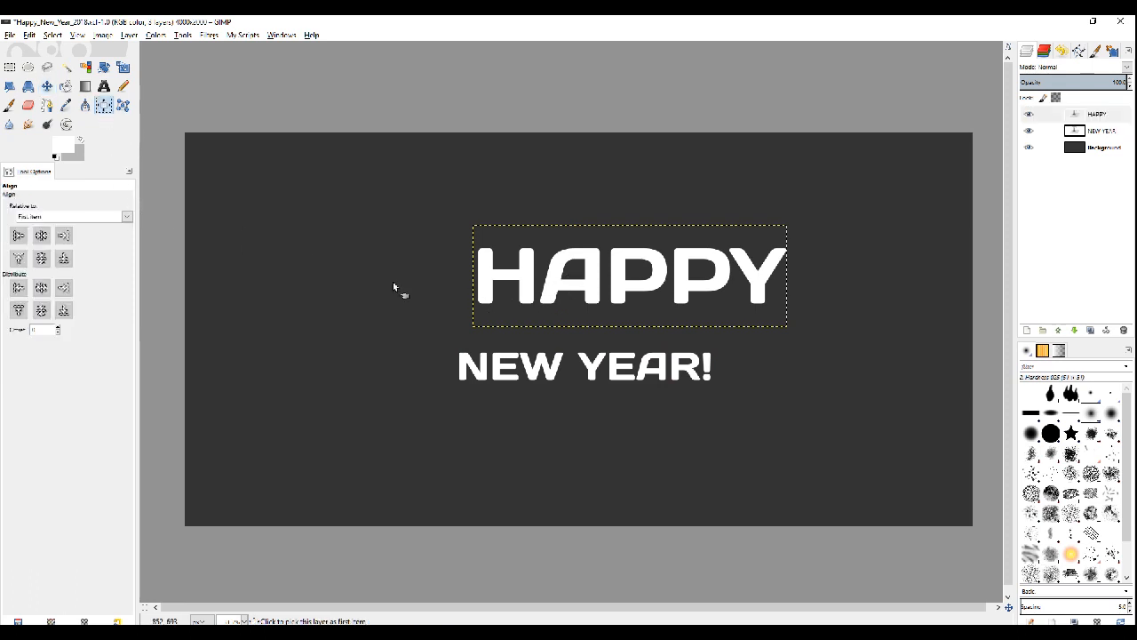
click(529, 291)
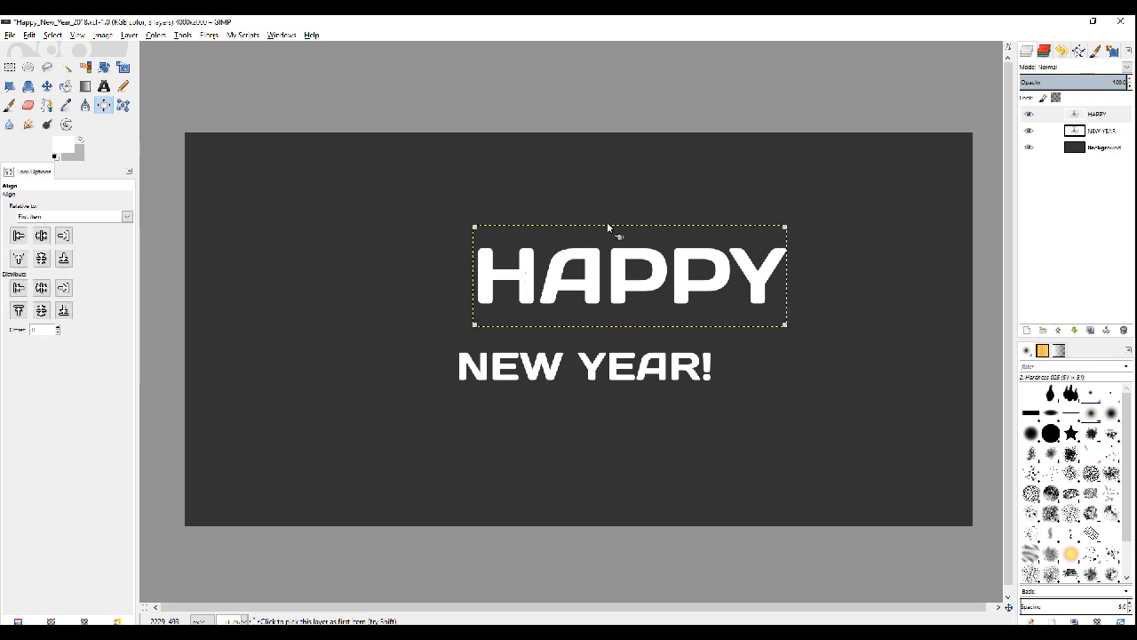
click(41, 236)
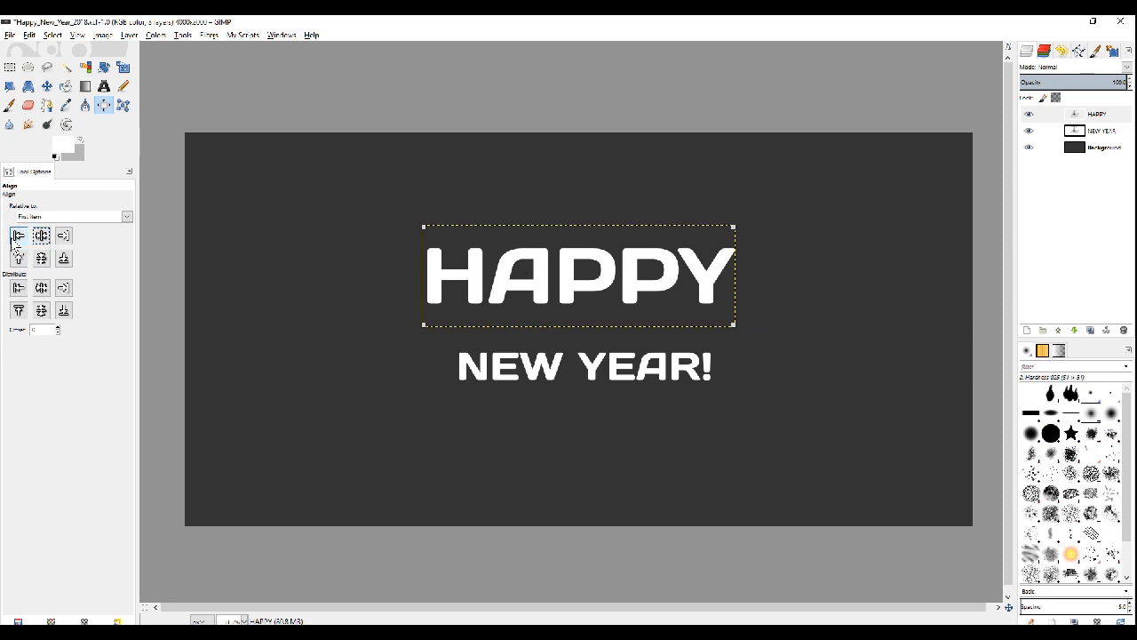
Step: Try aligning the HAPPY layer to the canvas's left and right edges, and return it to the horizontal centre
click(18, 236)
click(63, 236)
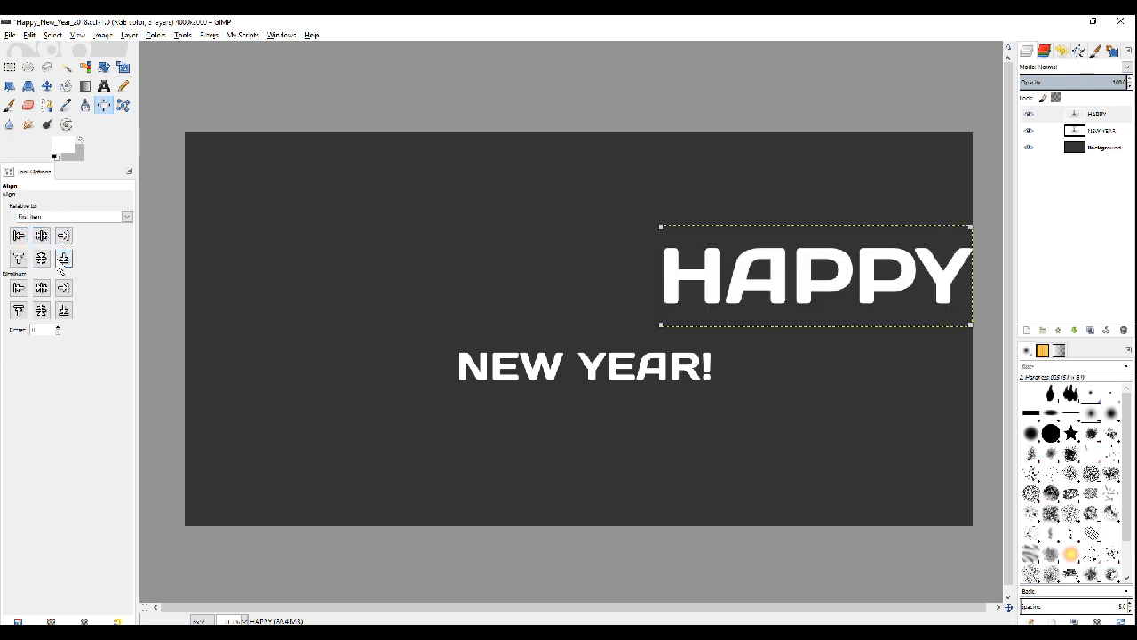
click(40, 235)
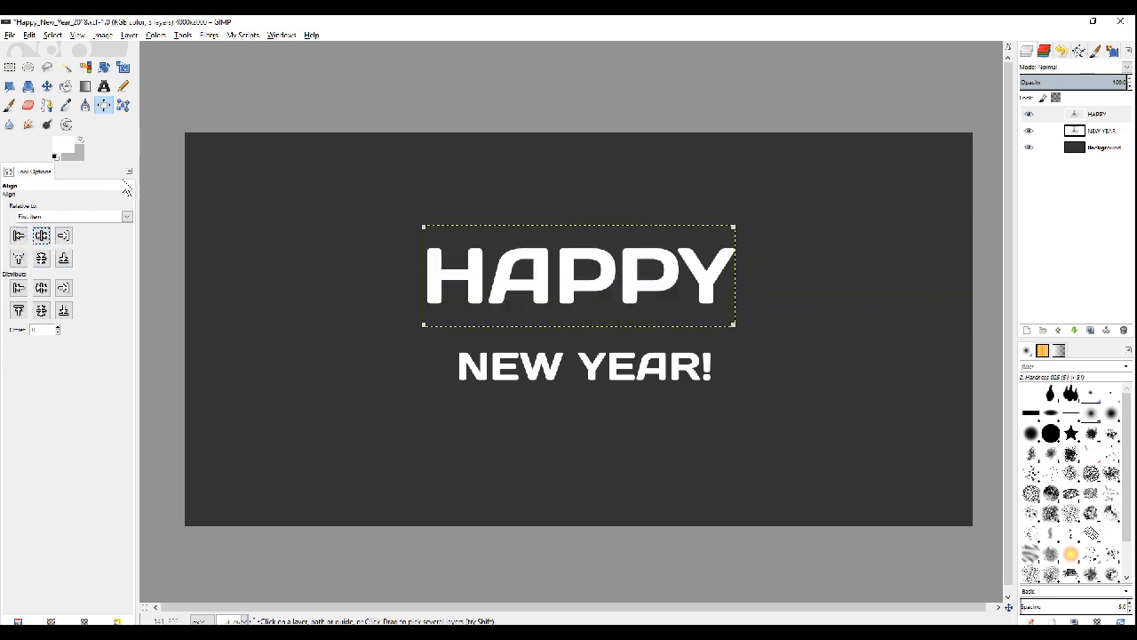
Step: Centre the NEW YEAR! layer horizontally on the canvas with the Align tool
click(104, 86)
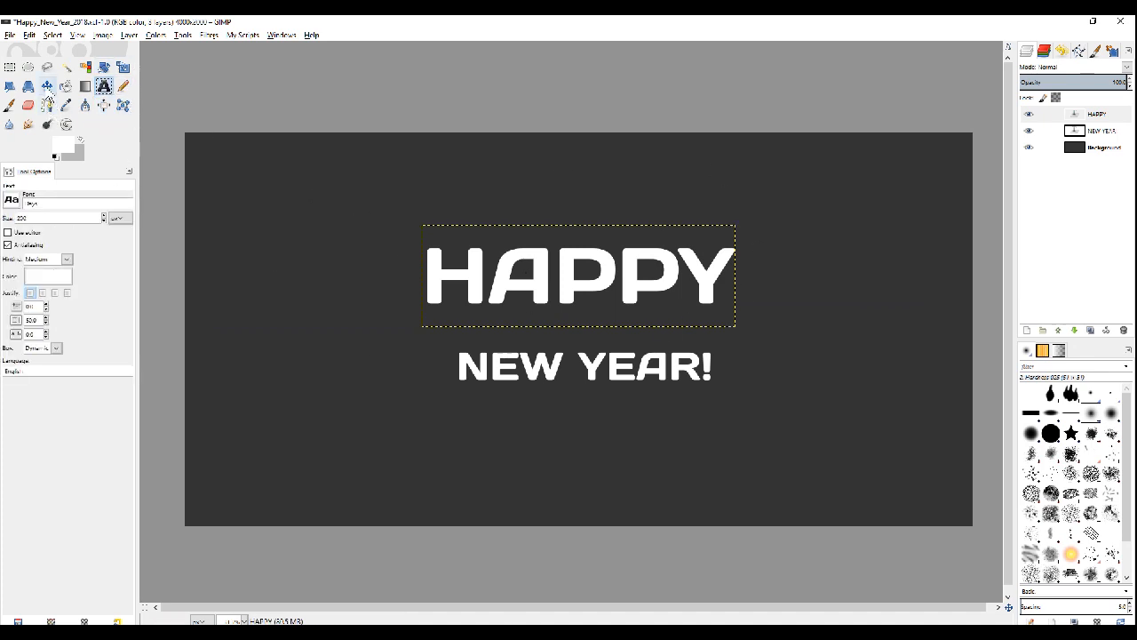
click(47, 87)
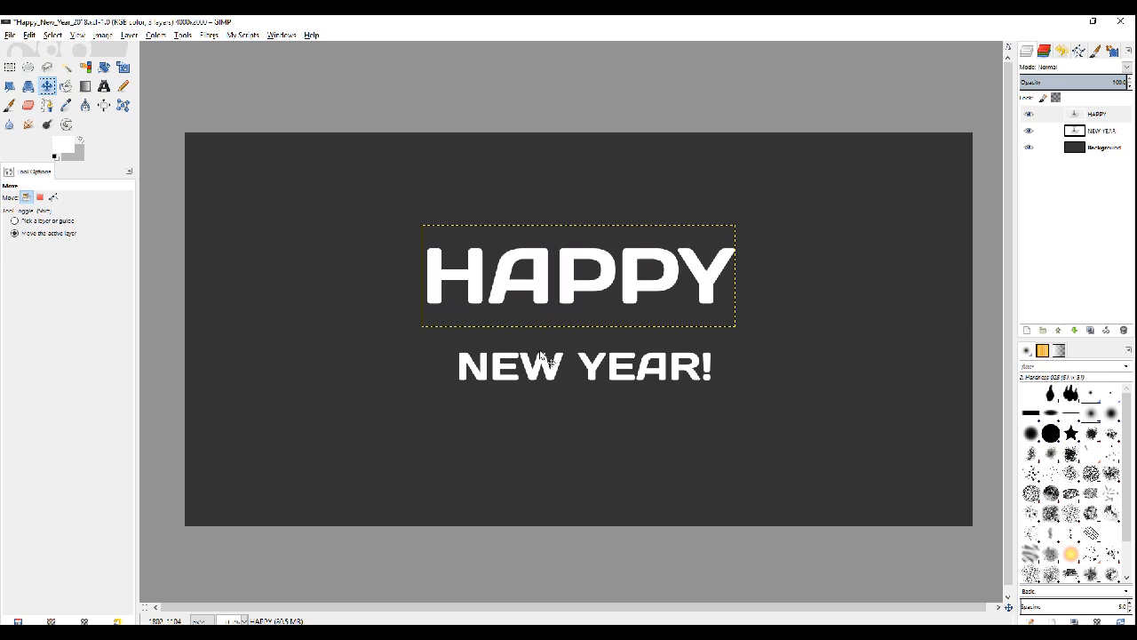
click(105, 106)
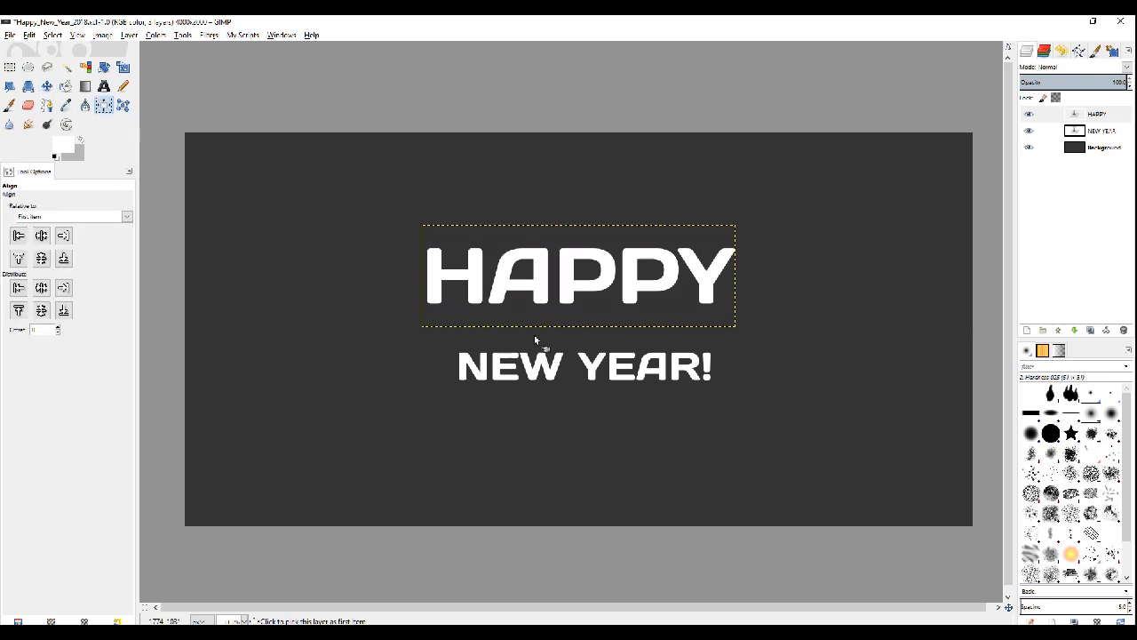
click(548, 371)
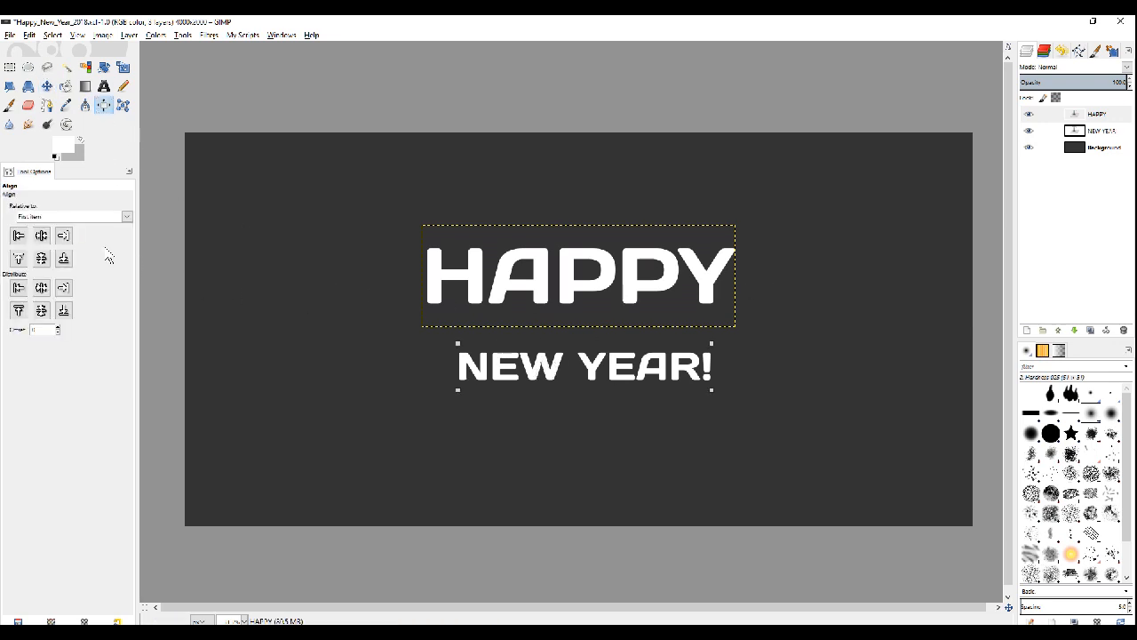
click(1091, 132)
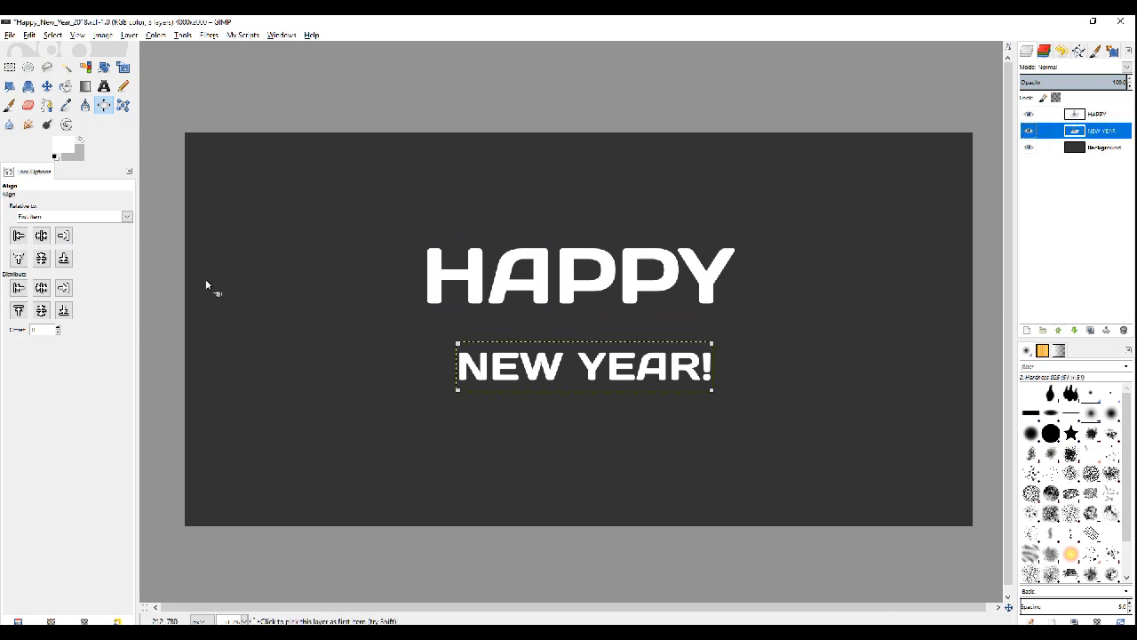
click(40, 235)
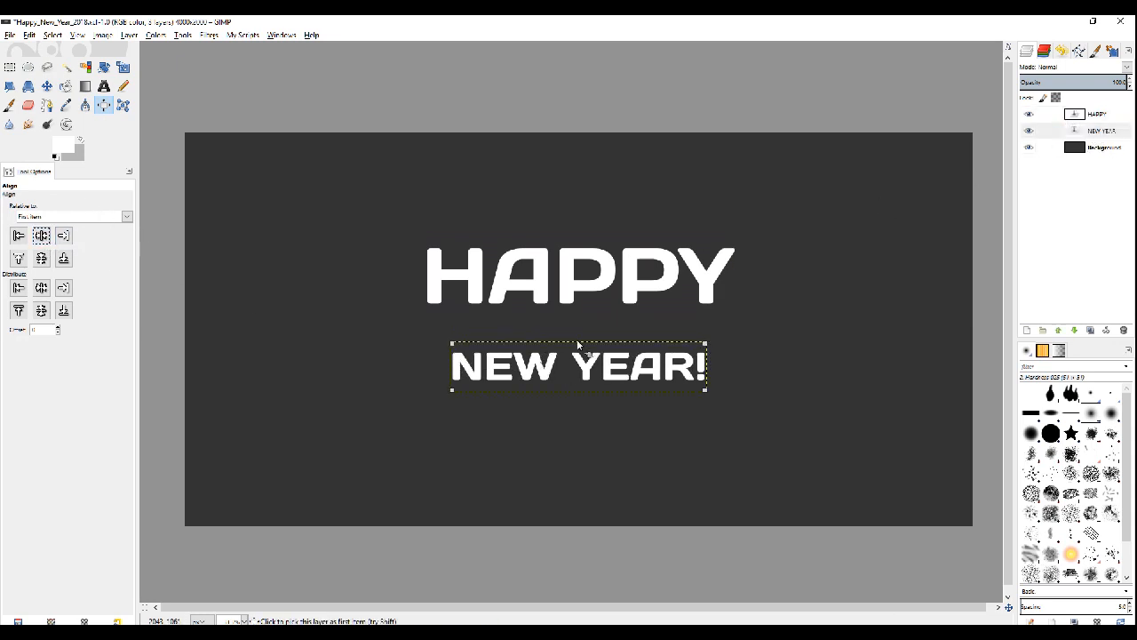
Step: Try a letter spacing of 20 on the NEW YEAR! text and settle on a letter spacing of 30
click(104, 86)
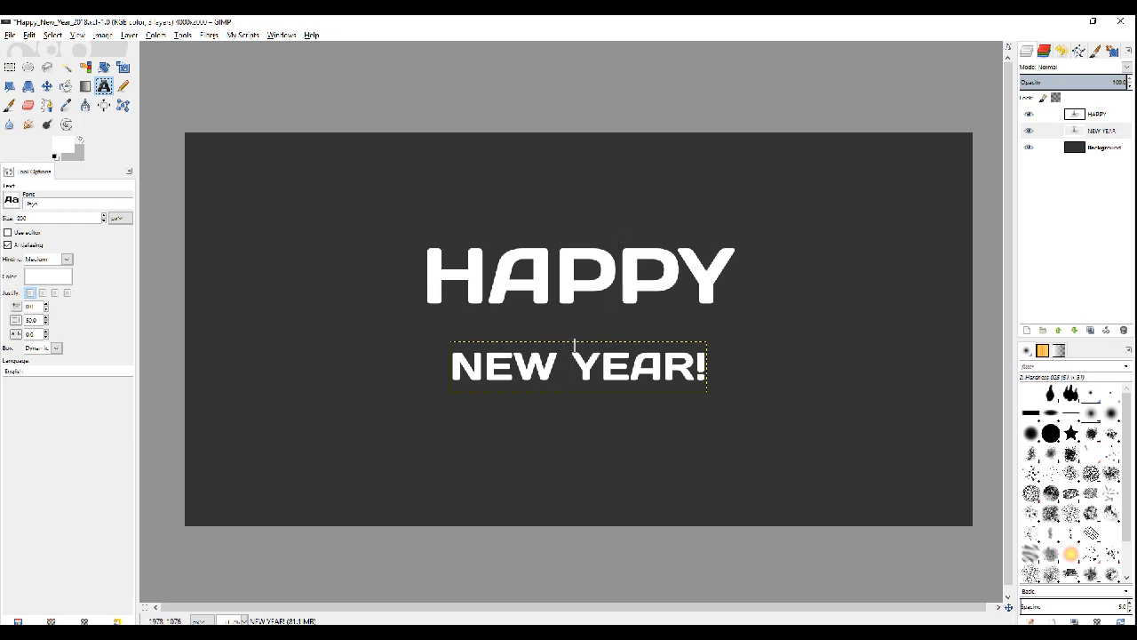
click(575, 366)
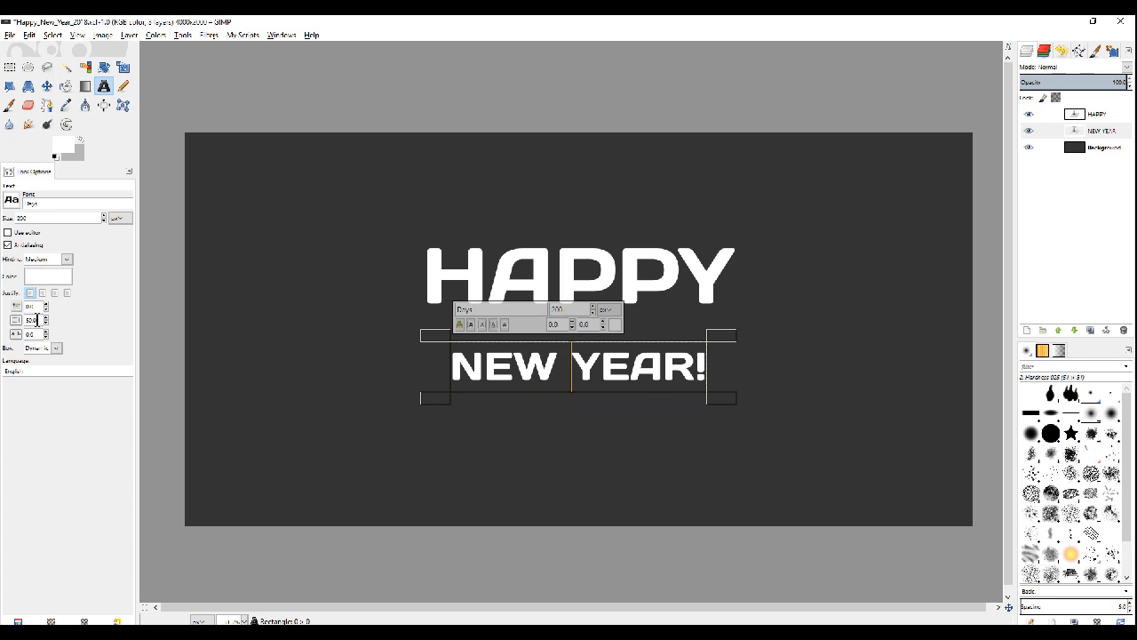
drag(35, 334, 24, 332)
drag(40, 335, 21, 330)
text(20)
key(Return)
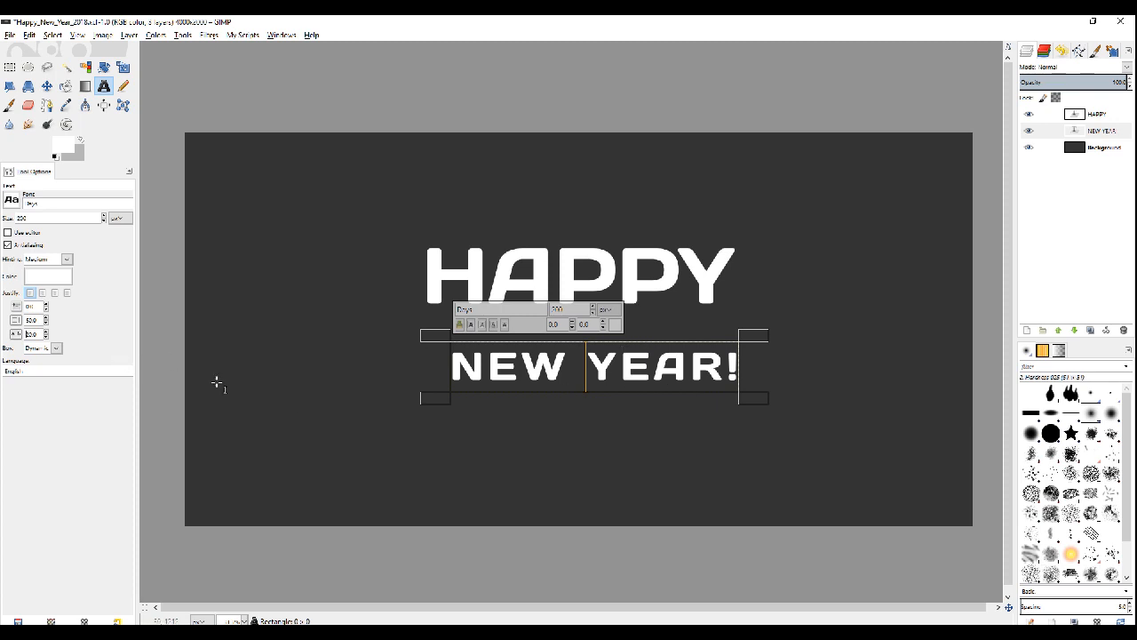
drag(40, 336, 8, 330)
text(30)
key(Return)
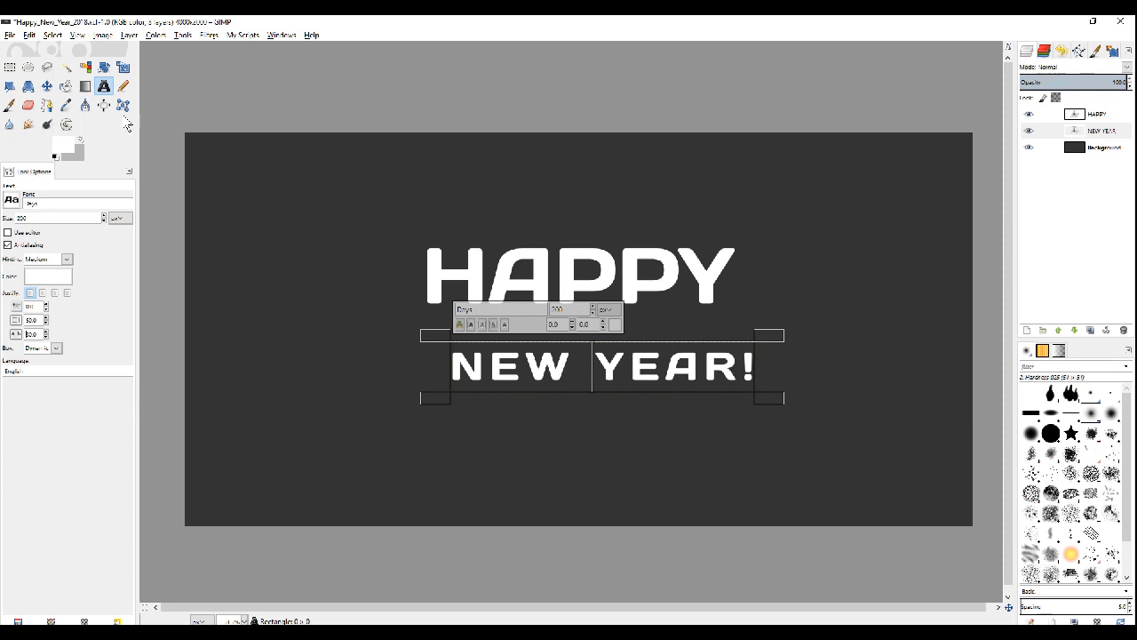
Step: Re-centre the widened NEW YEAR! layer horizontally on the canvas with the Align tool
click(47, 85)
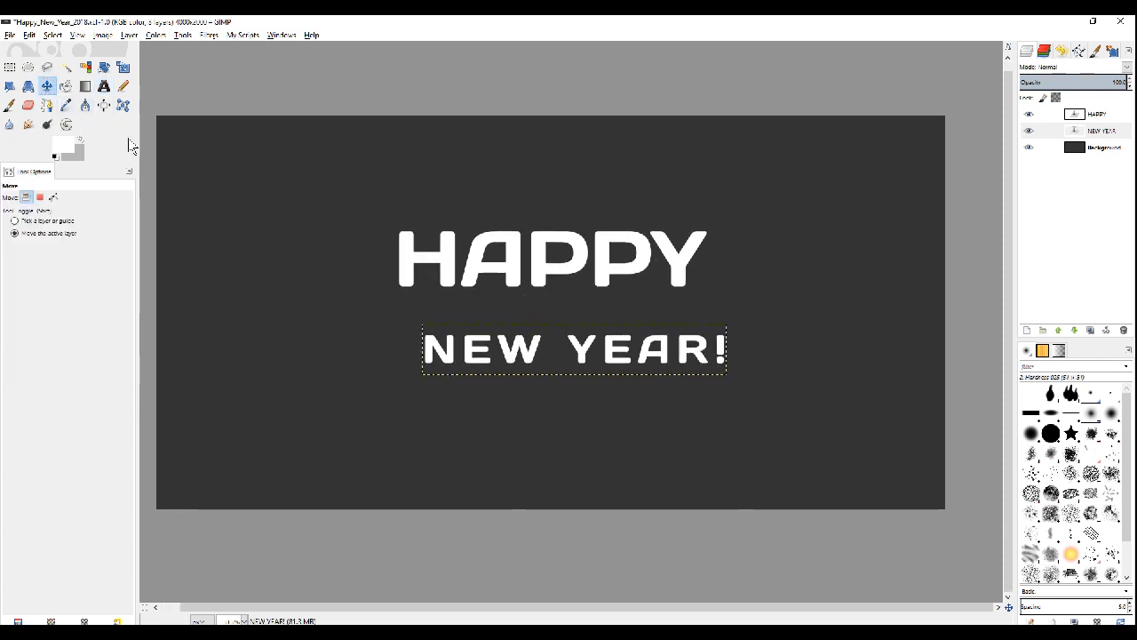
click(103, 105)
click(475, 363)
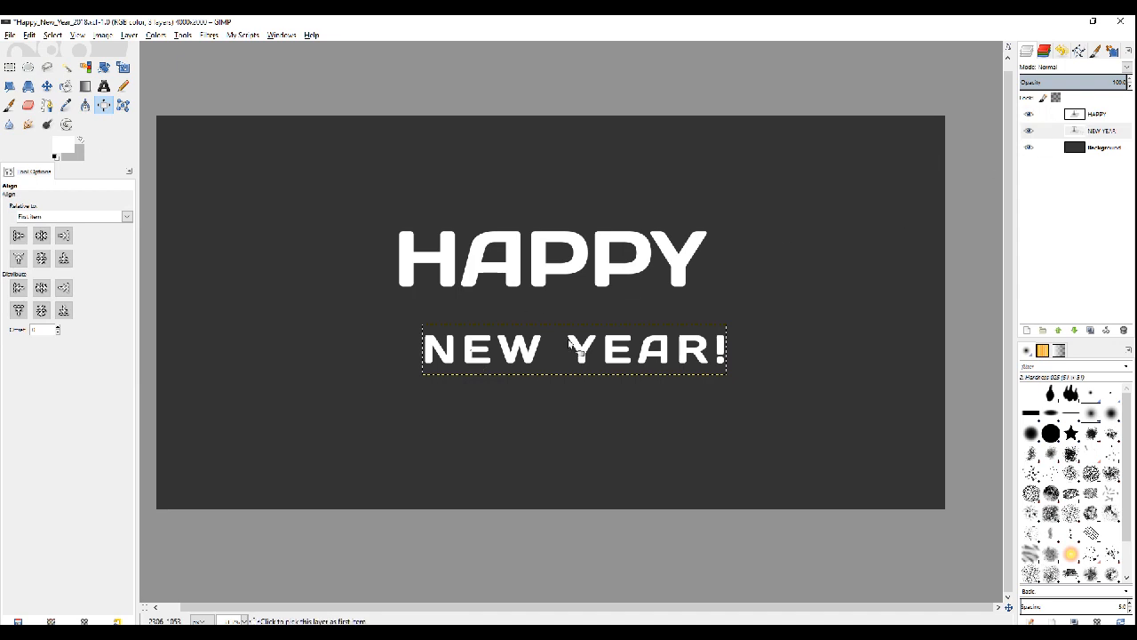
click(479, 356)
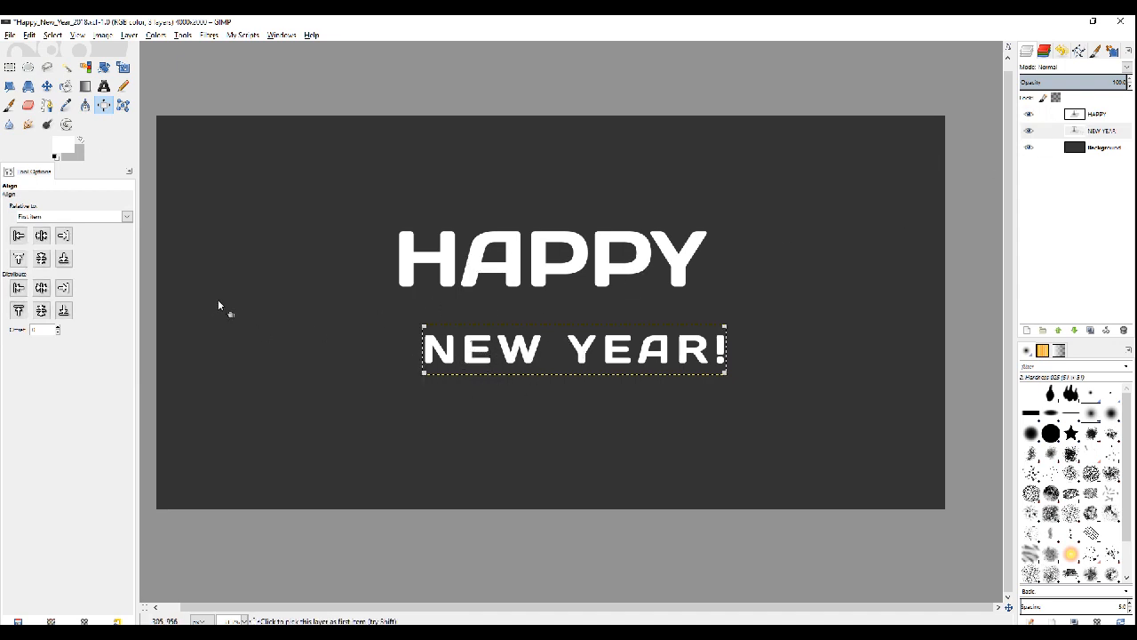
click(41, 236)
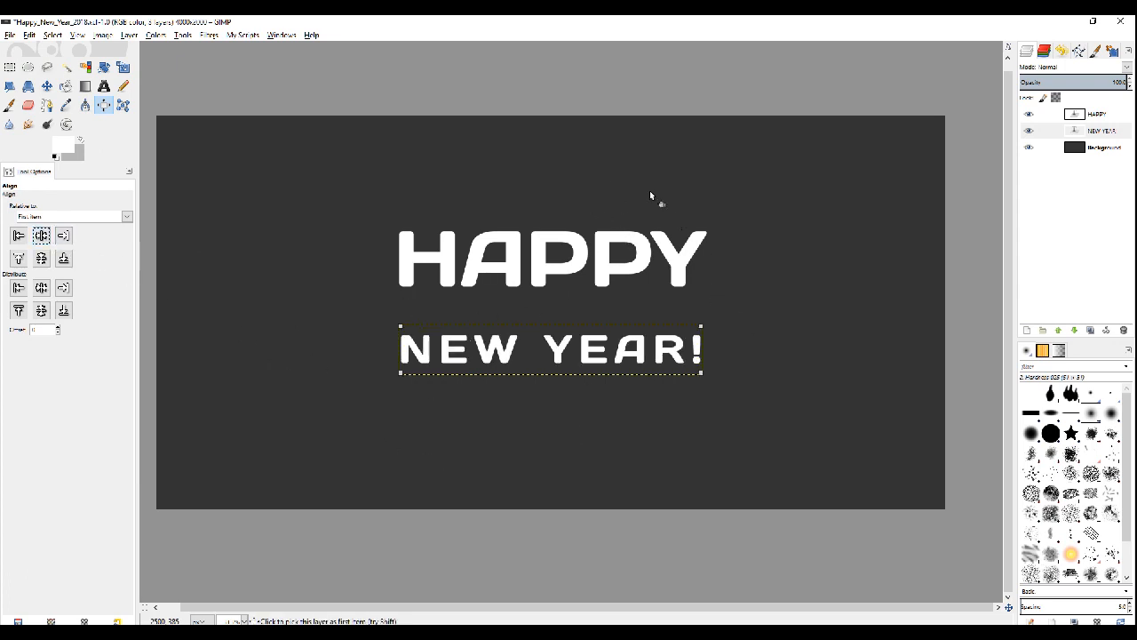
key(minus)
scroll(480, 397, up, 2)
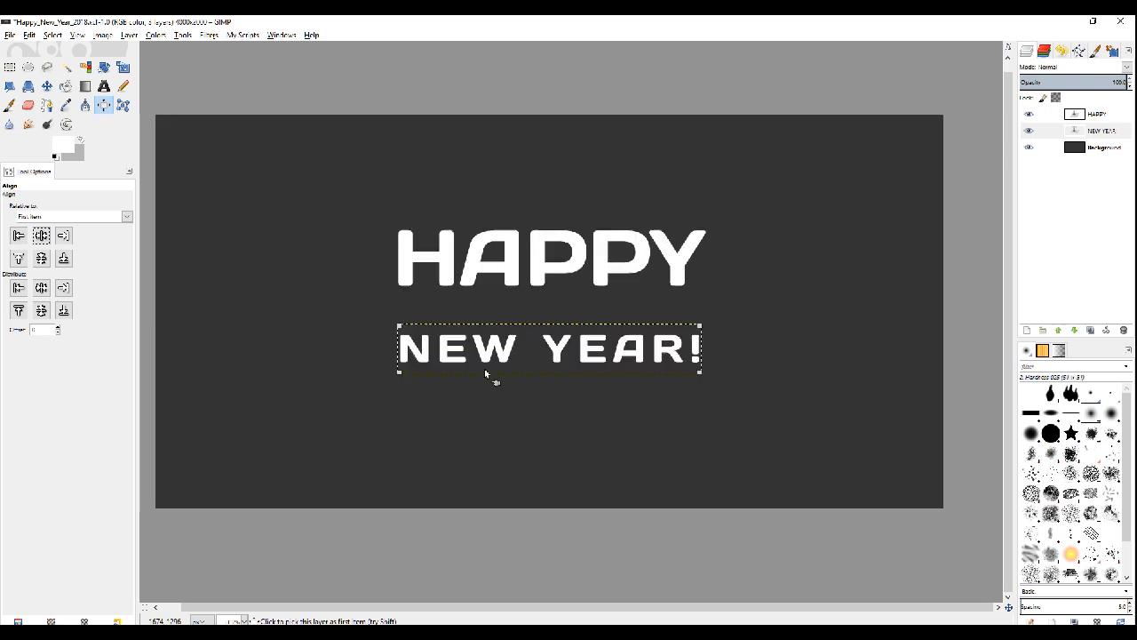
scroll(446, 311, down, 1)
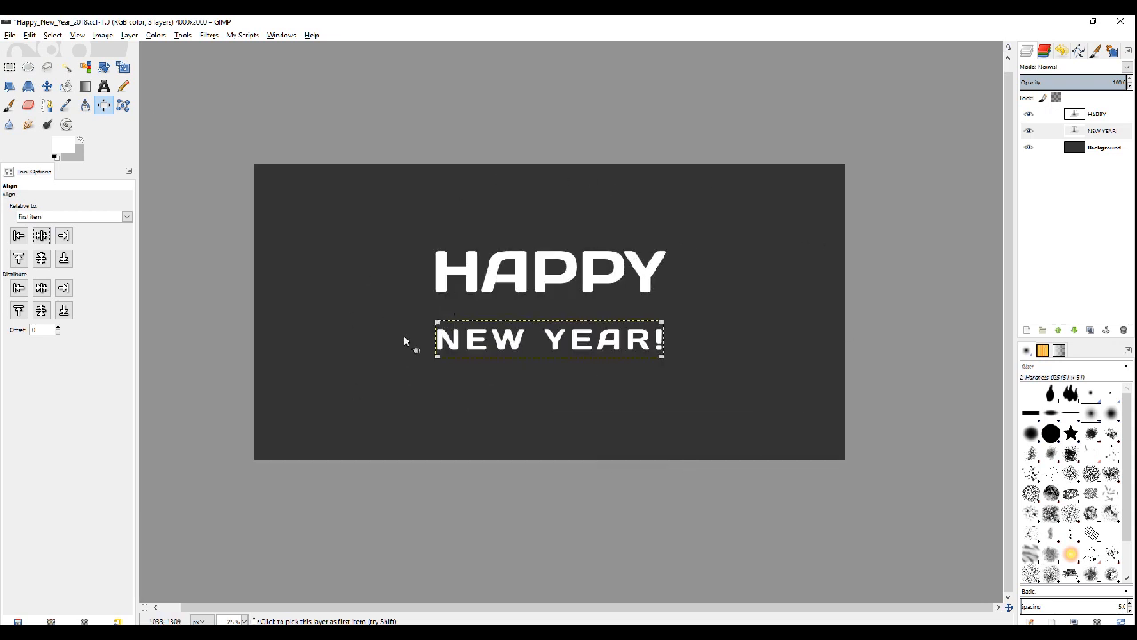
scroll(404, 338, up, 1)
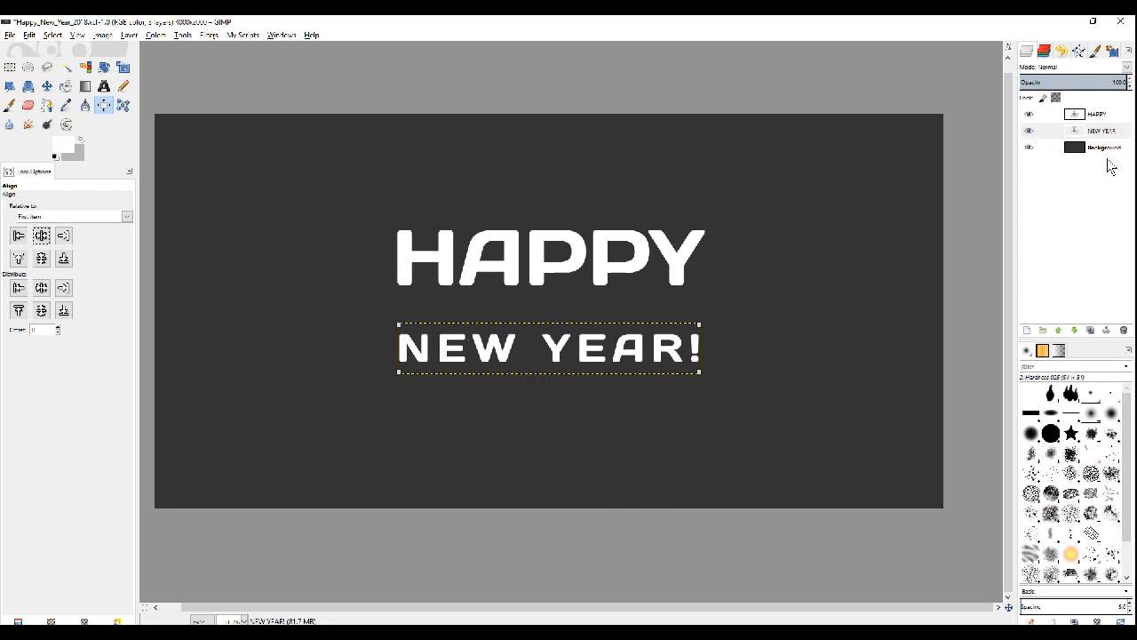
click(1044, 147)
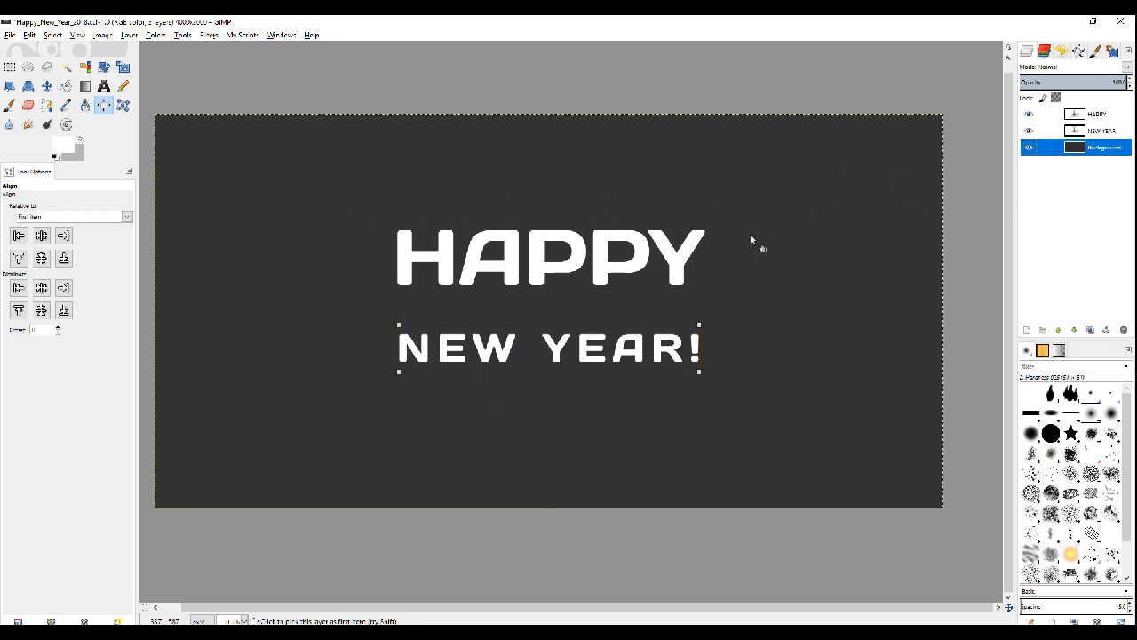
key(p)
scroll(359, 311, down, 3)
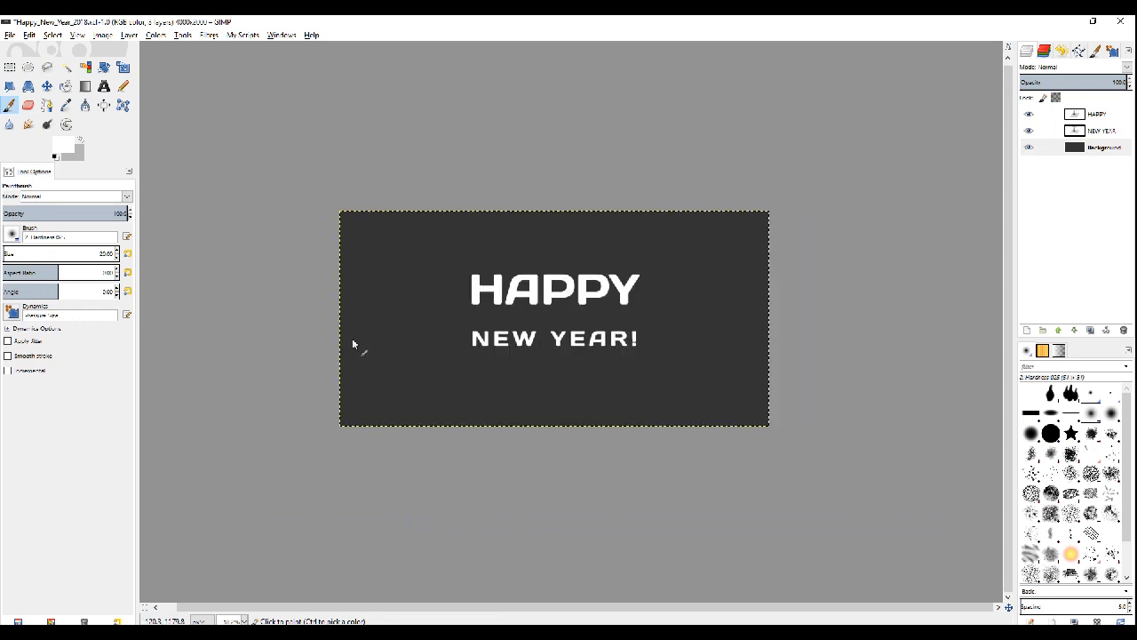
scroll(424, 320, up, 3)
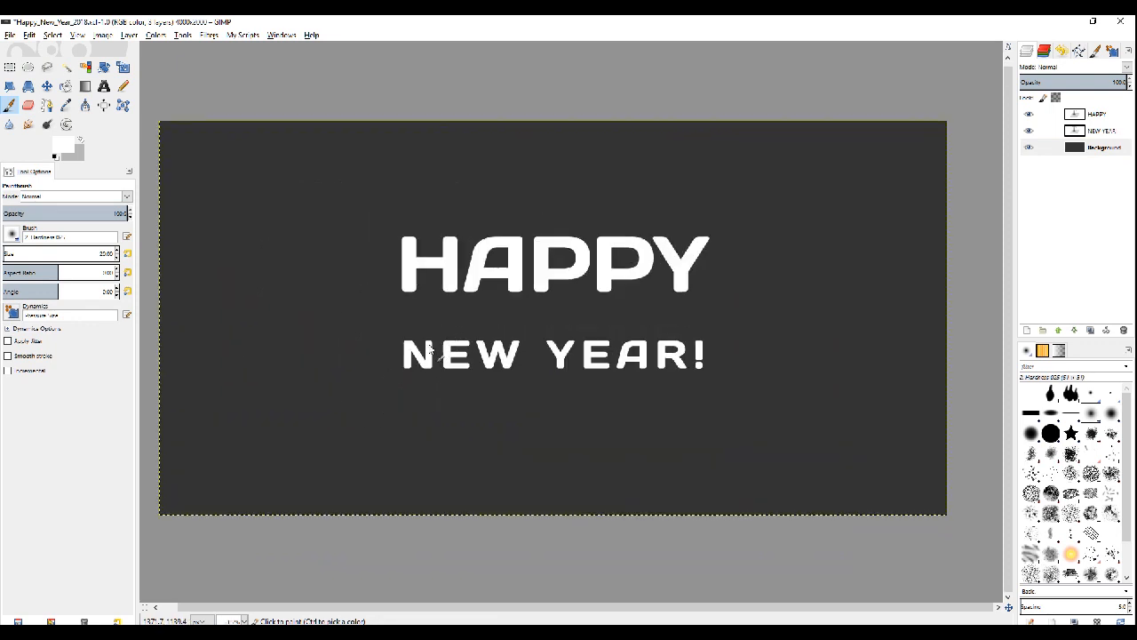
scroll(420, 358, down, 3)
scroll(408, 364, up, 3)
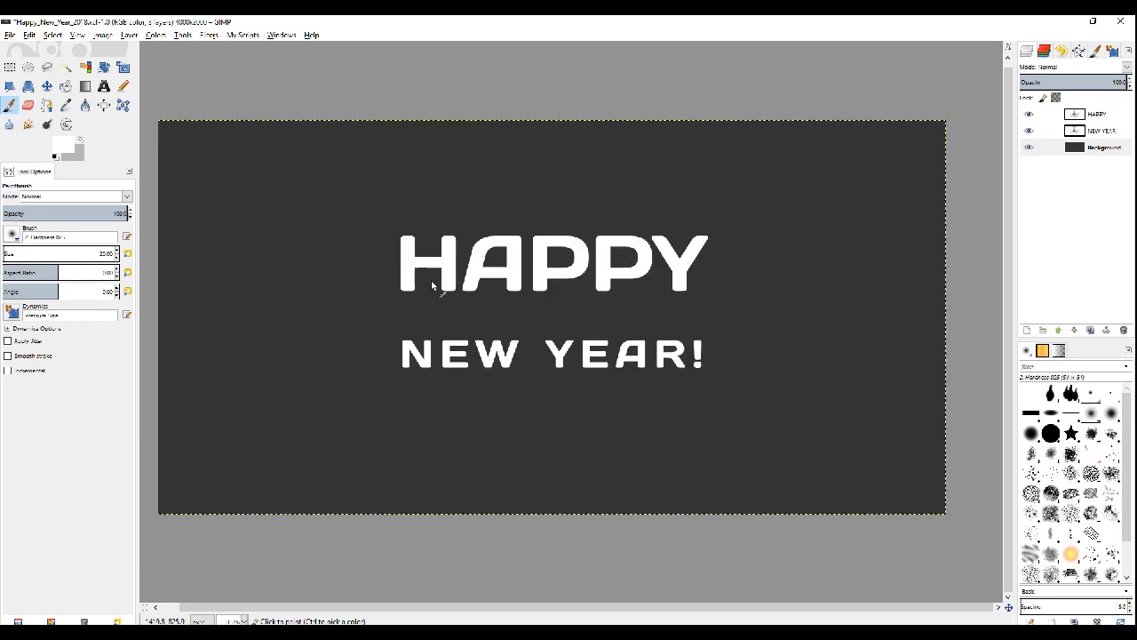
Step: Set the font size of the HAPPY text to 600 px
click(1102, 114)
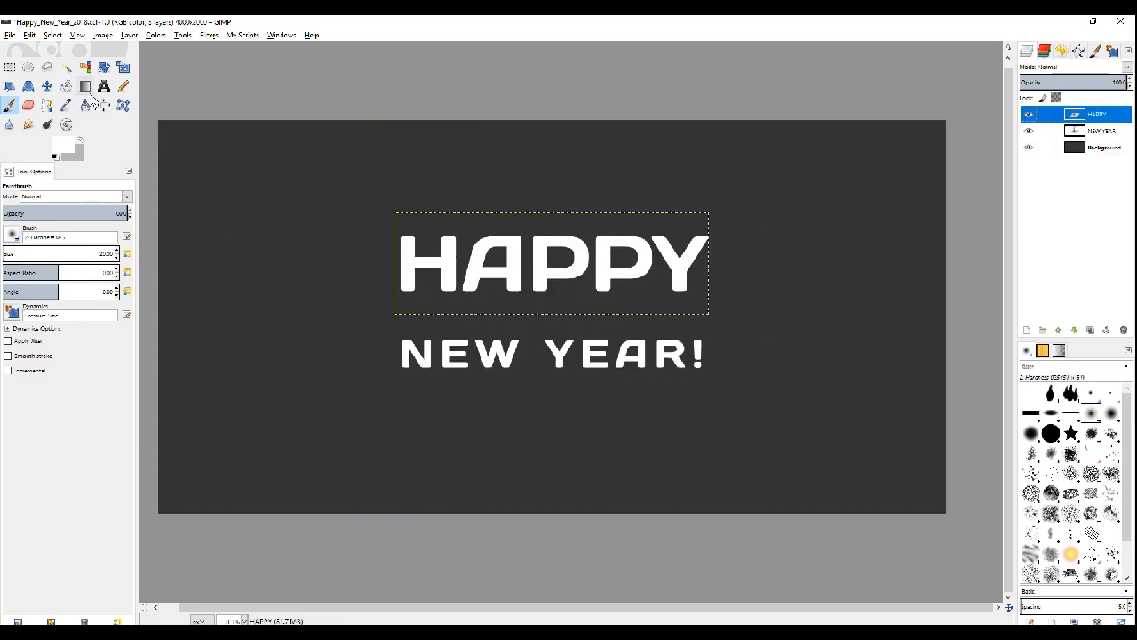
click(104, 88)
click(461, 258)
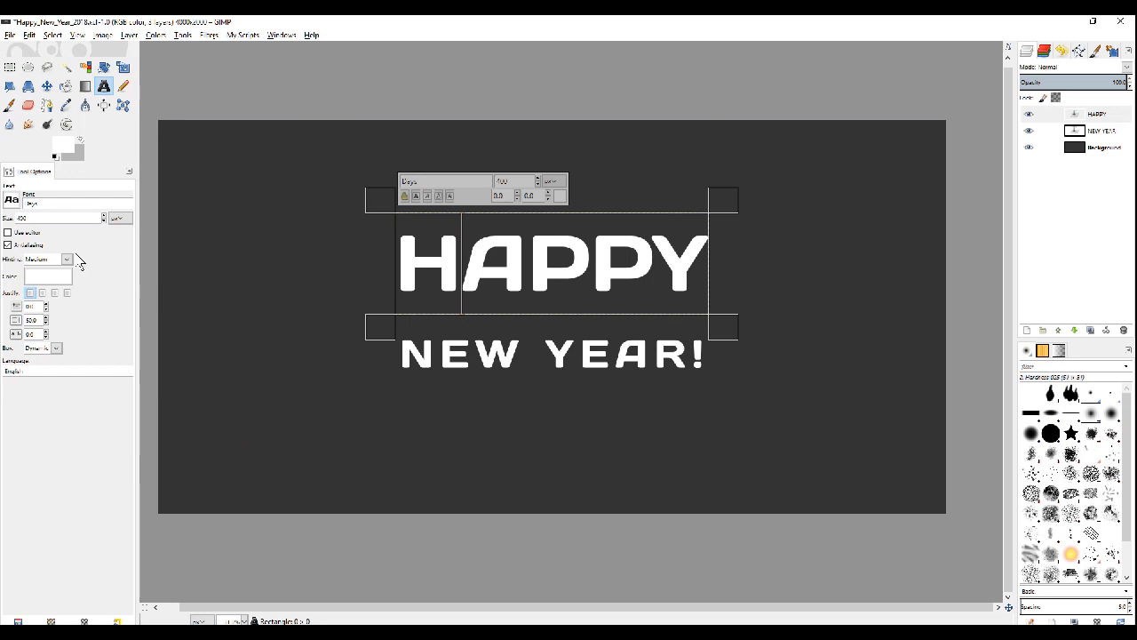
text(600)
key(Return)
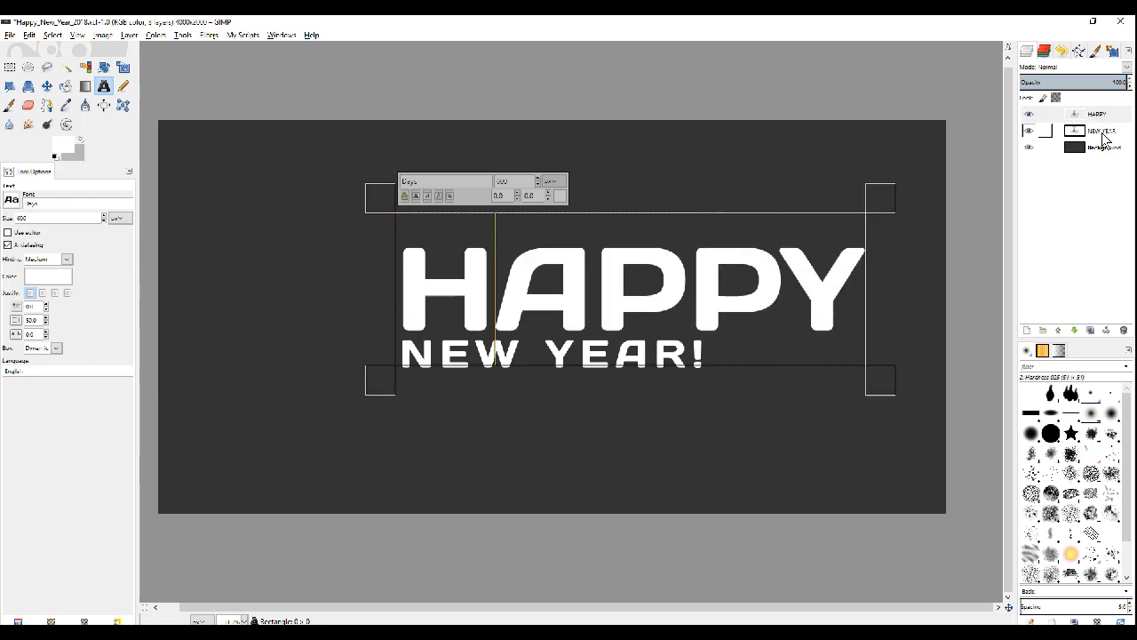
Step: Try a font size of 400 px on the NEW YEAR! text and settle on 300 px
click(1106, 131)
click(467, 352)
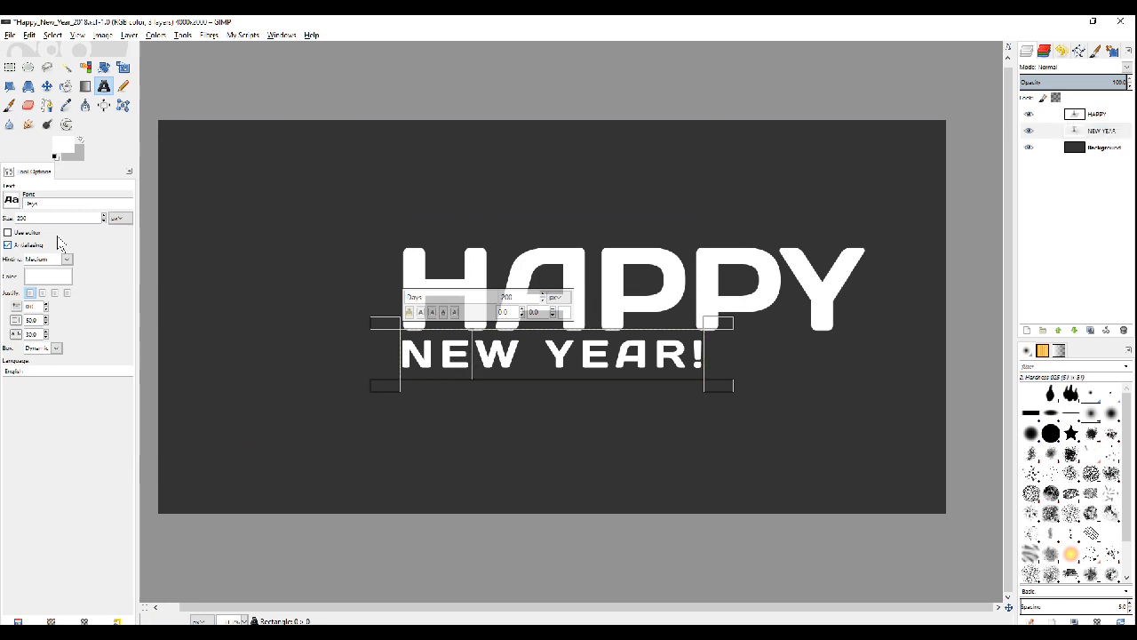
text(400)
key(Return)
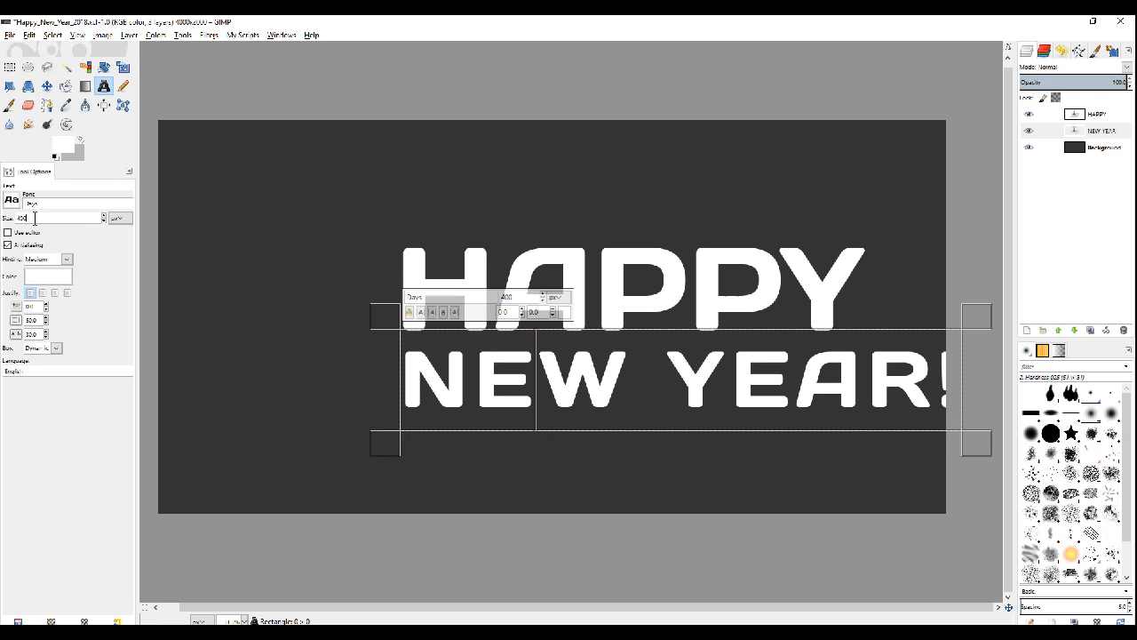
key(Return)
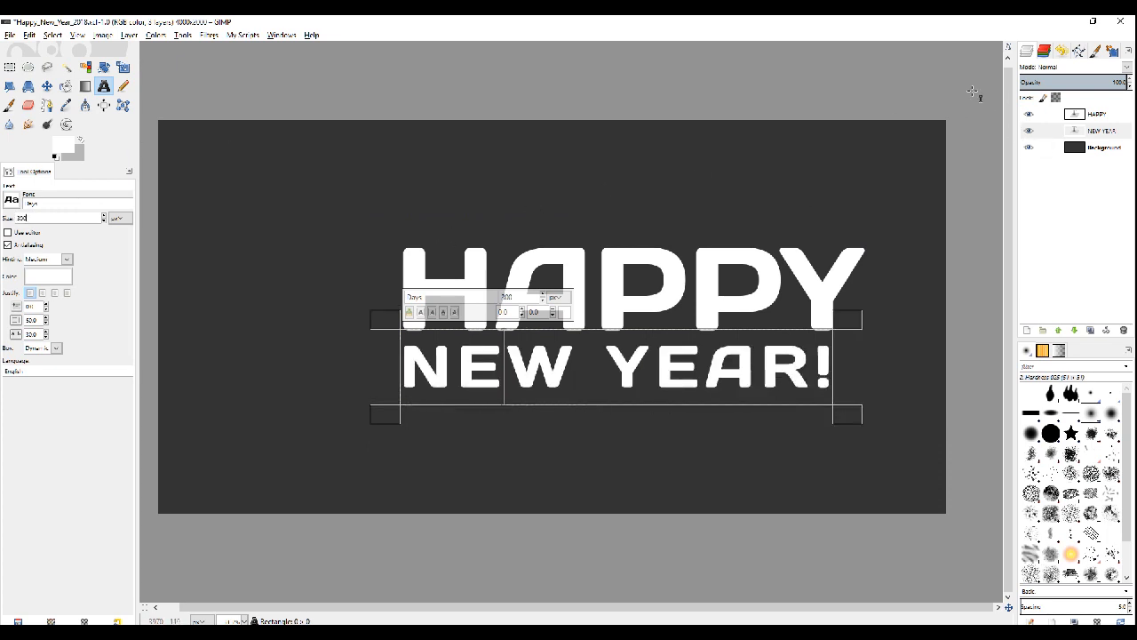
click(1091, 116)
right_click(480, 182)
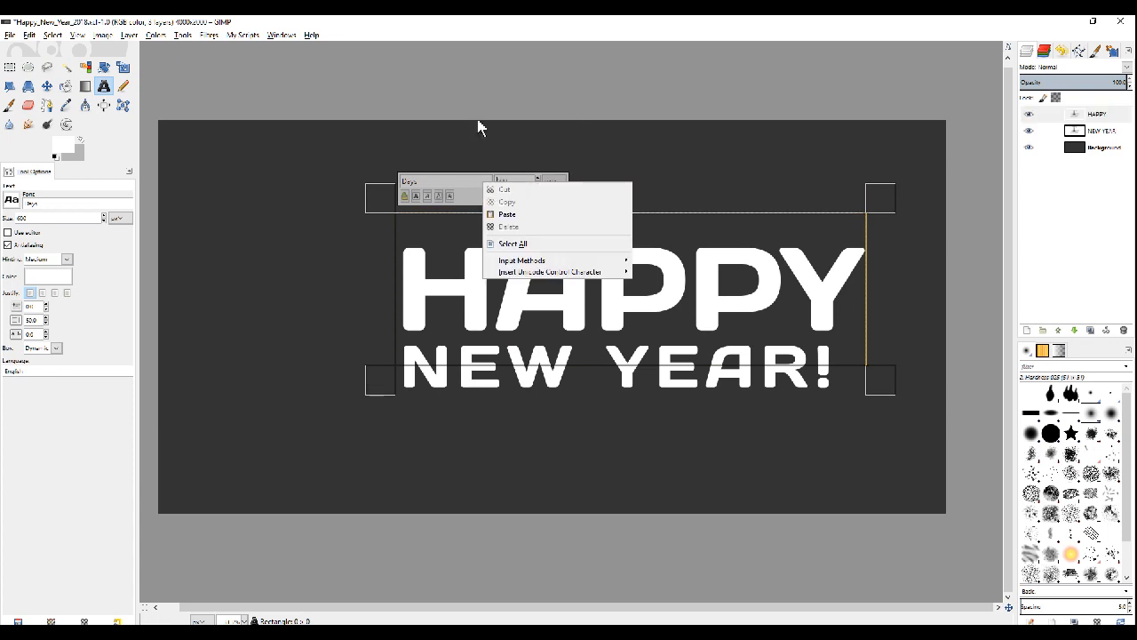
click(1113, 146)
click(1100, 149)
Step: Move the HAPPY layer up and to the left, and the NEW YEAR! layer slightly down and left, to open a gap between the lines
key(m)
drag(581, 284, 585, 263)
key(Page_Up)
key(Page_Up)
key(t)
key(m)
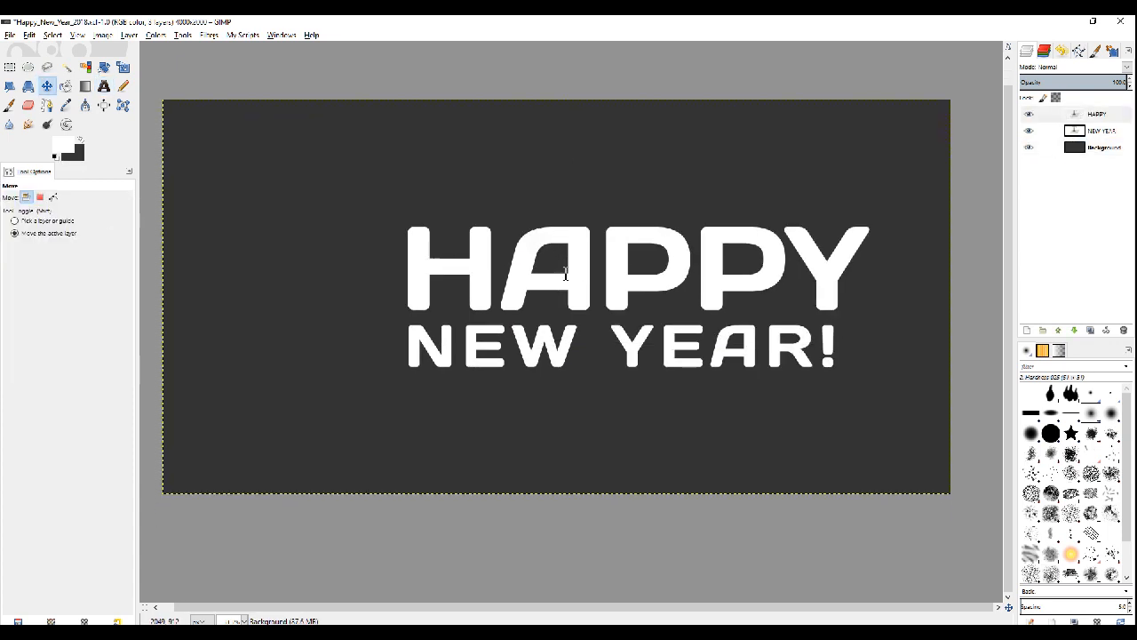
click(46, 91)
key(t)
drag(480, 295, 448, 294)
key(m)
drag(439, 244, 392, 213)
drag(377, 358, 482, 330)
drag(595, 322, 564, 338)
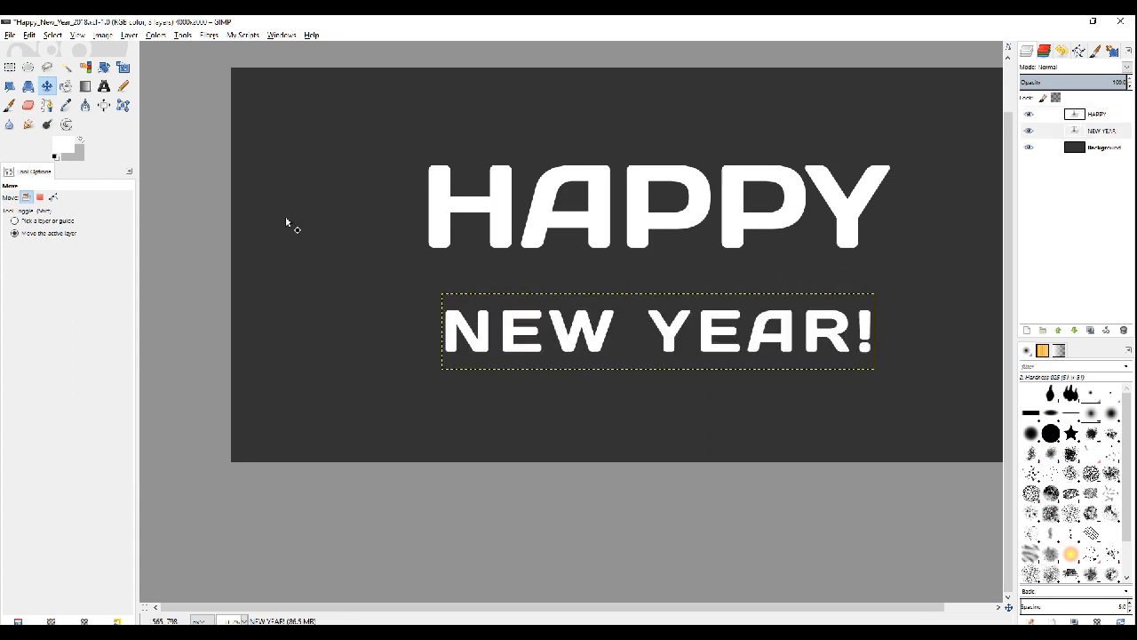
Step: Centre the enlarged HAPPY layer horizontally on the canvas with the Align tool
click(104, 104)
click(502, 207)
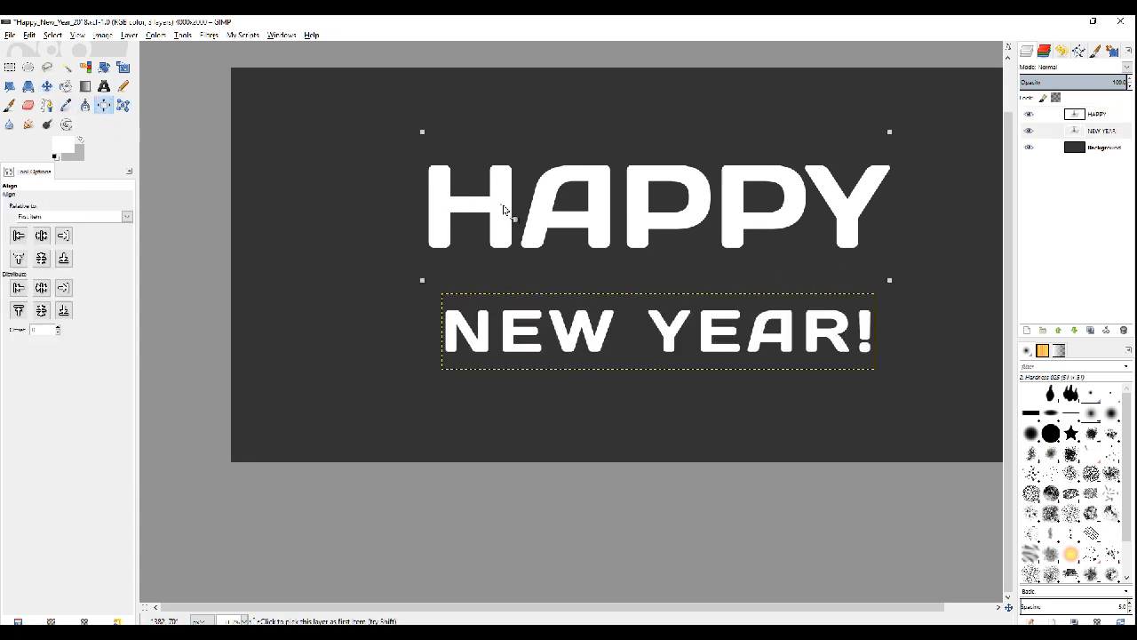
click(41, 235)
Step: Centre the enlarged NEW YEAR! layer horizontally on the canvas with the Align tool
click(566, 340)
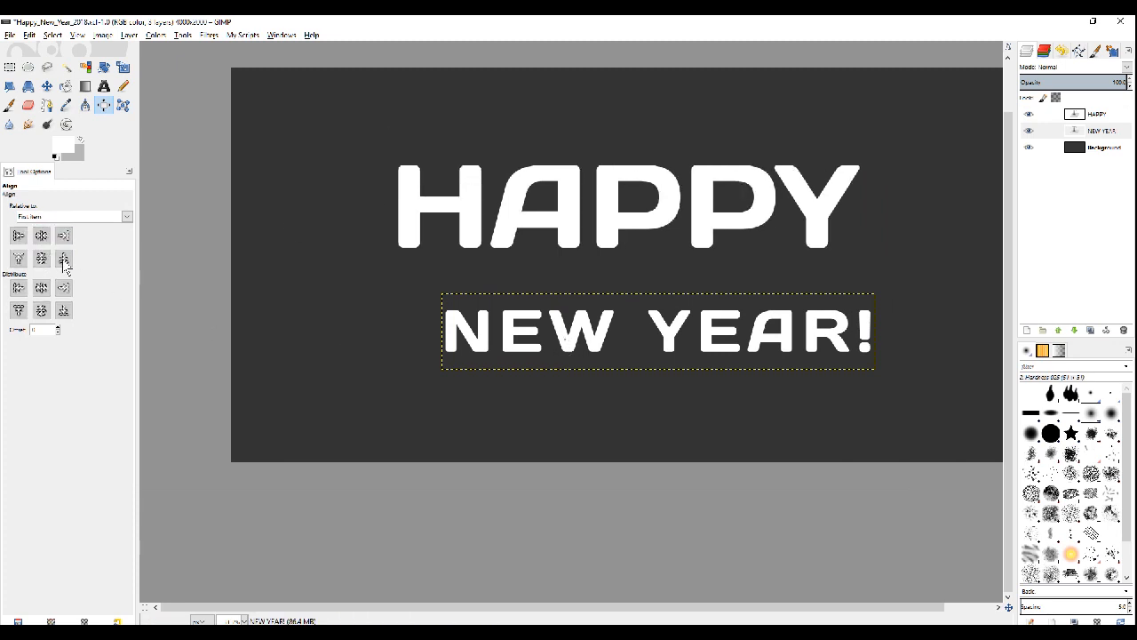
click(563, 338)
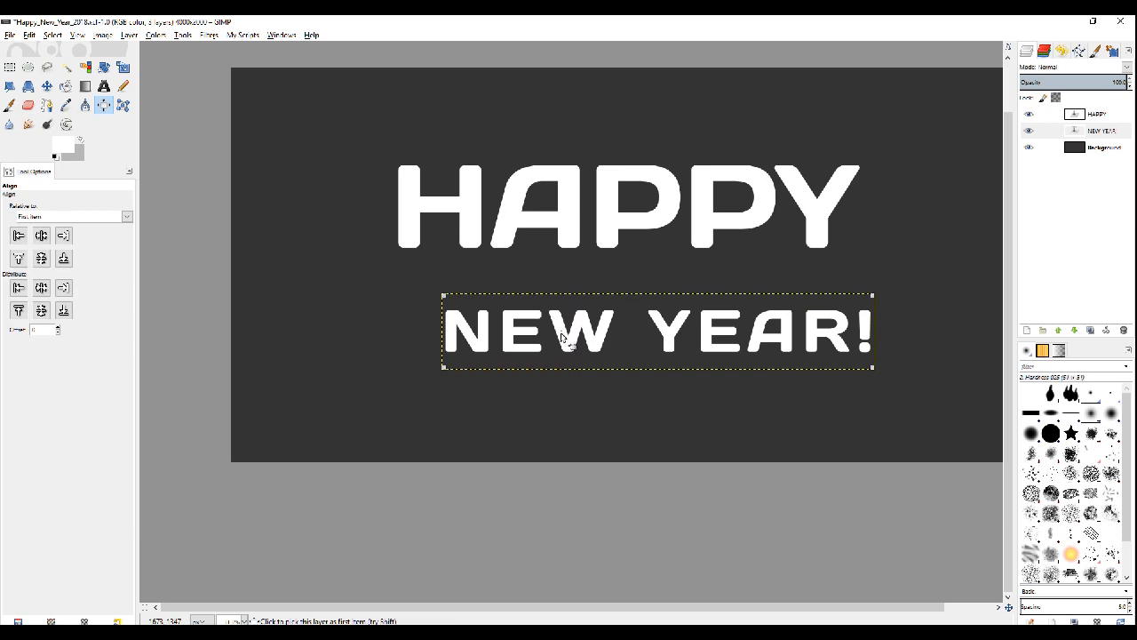
click(41, 236)
scroll(602, 254, down, 2)
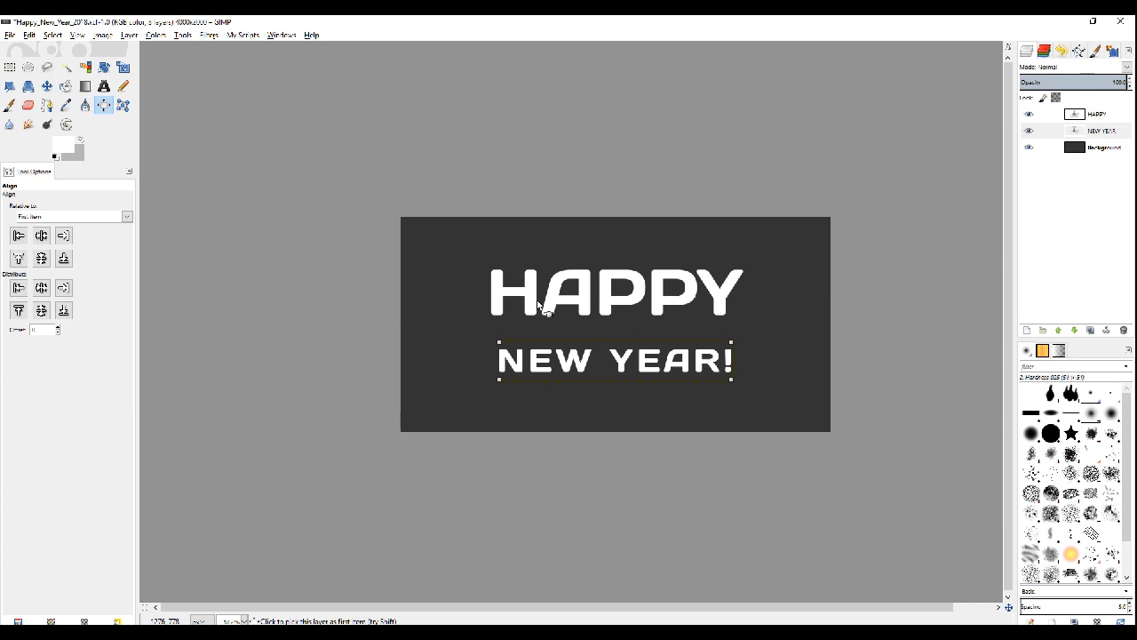
scroll(538, 304, up, 1)
scroll(475, 400, up, 1)
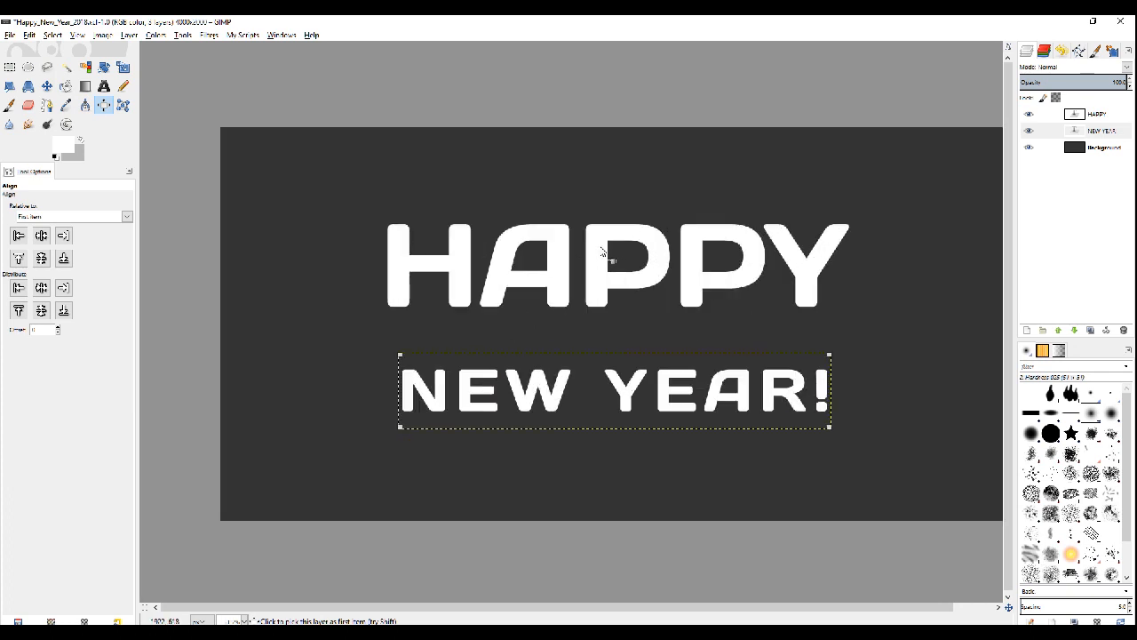
scroll(534, 306, down, 1)
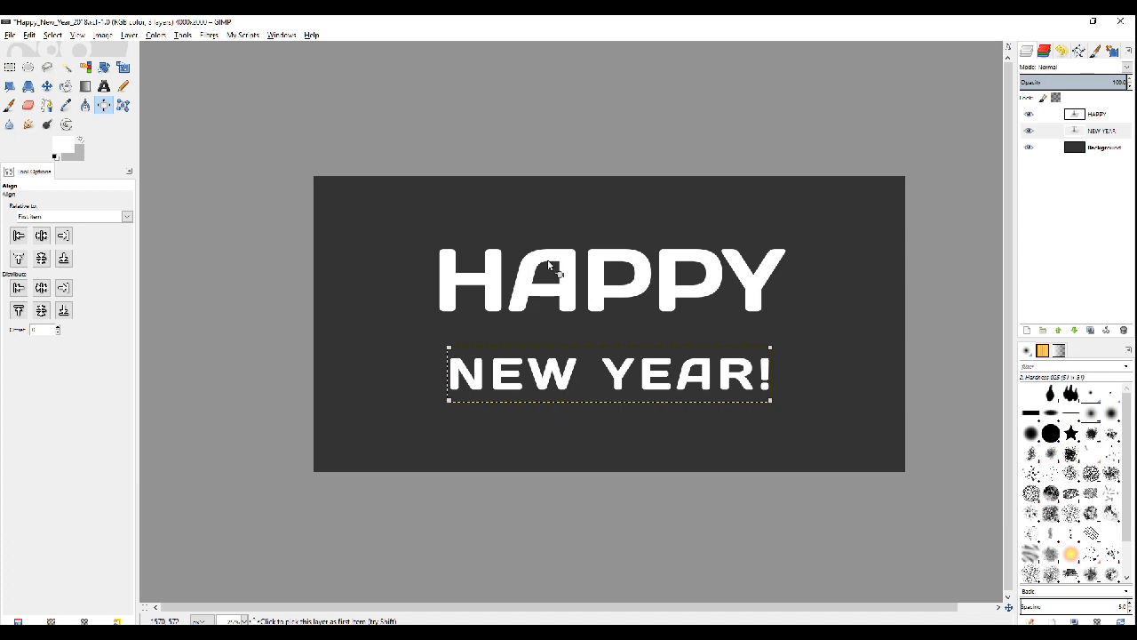
click(1102, 146)
key(m)
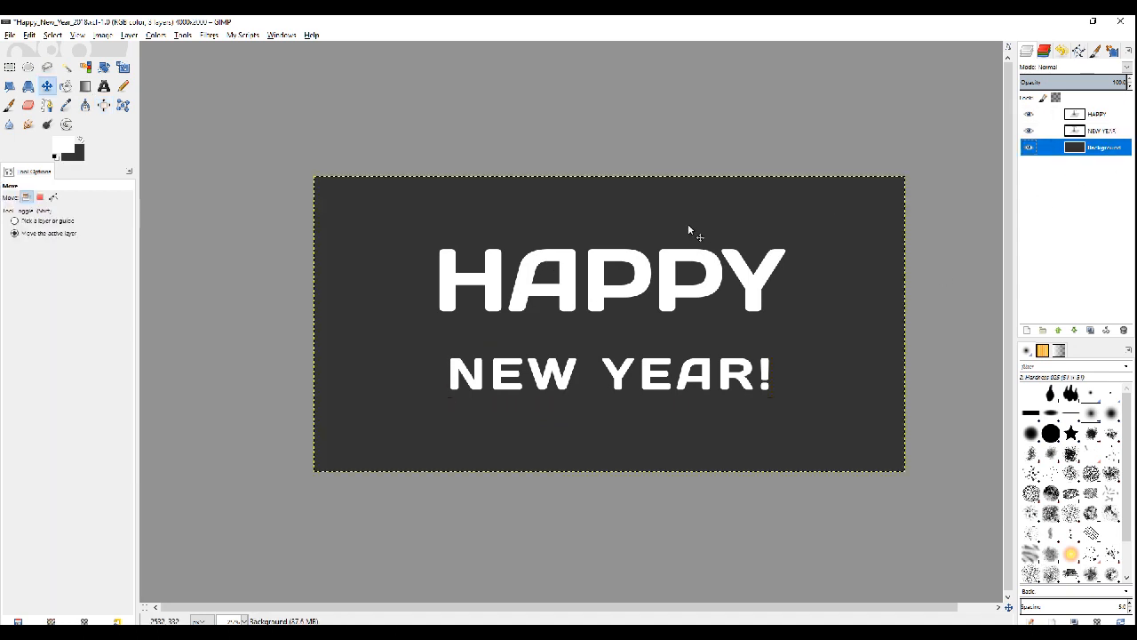
key(p)
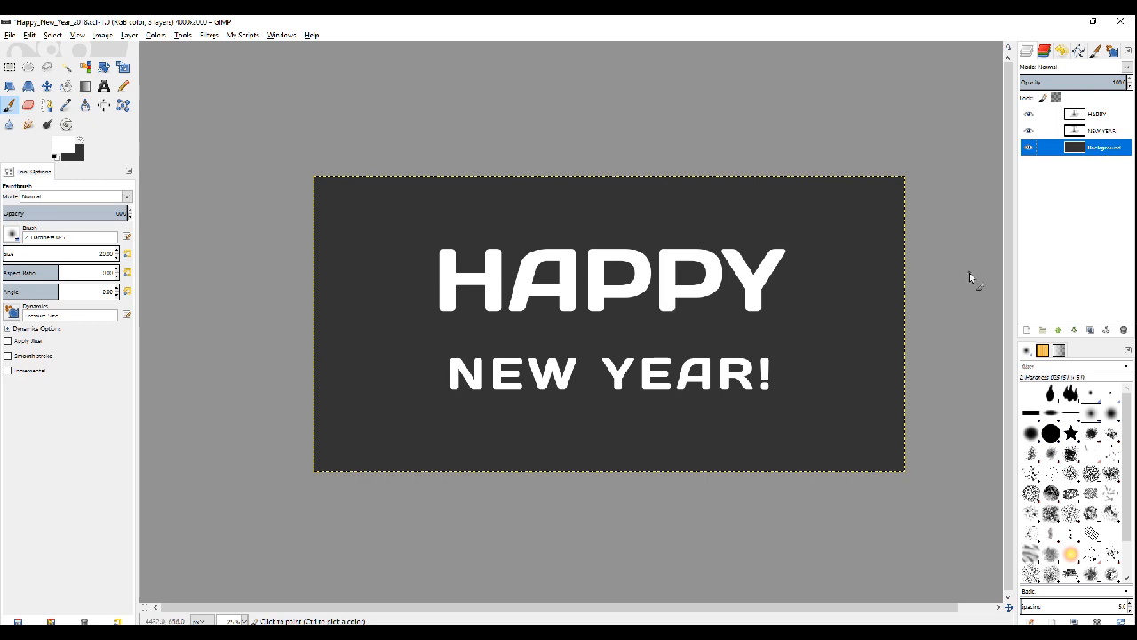
Step: Merge the HAPPY layer down into the NEW YEAR! layer and check the merged text by toggling its visibility
click(1109, 116)
right_click(1109, 119)
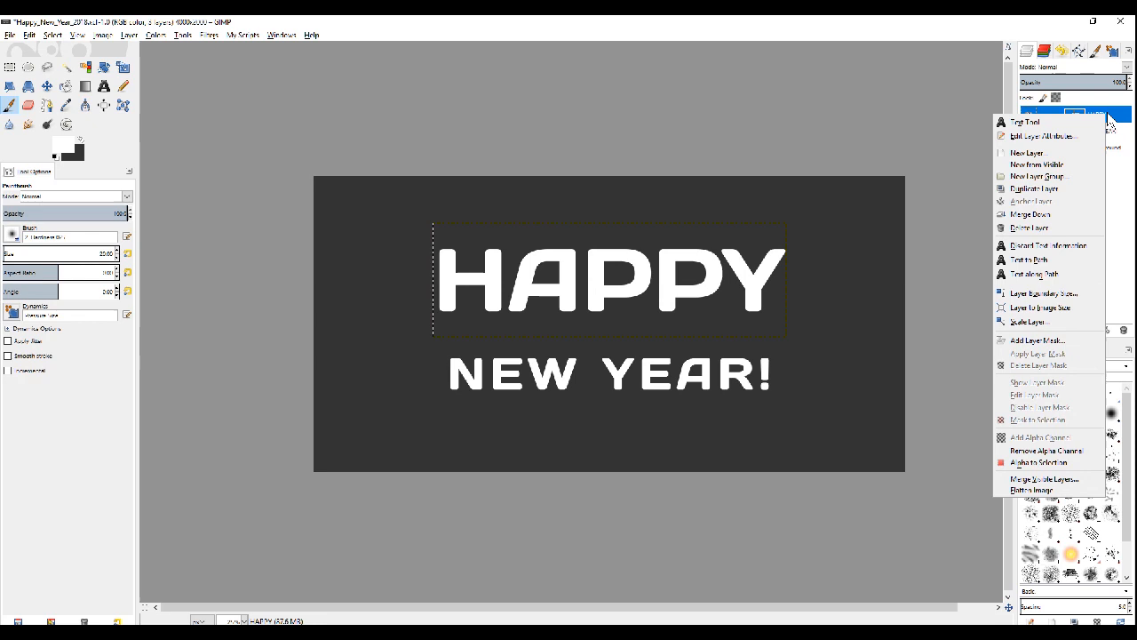
click(1064, 215)
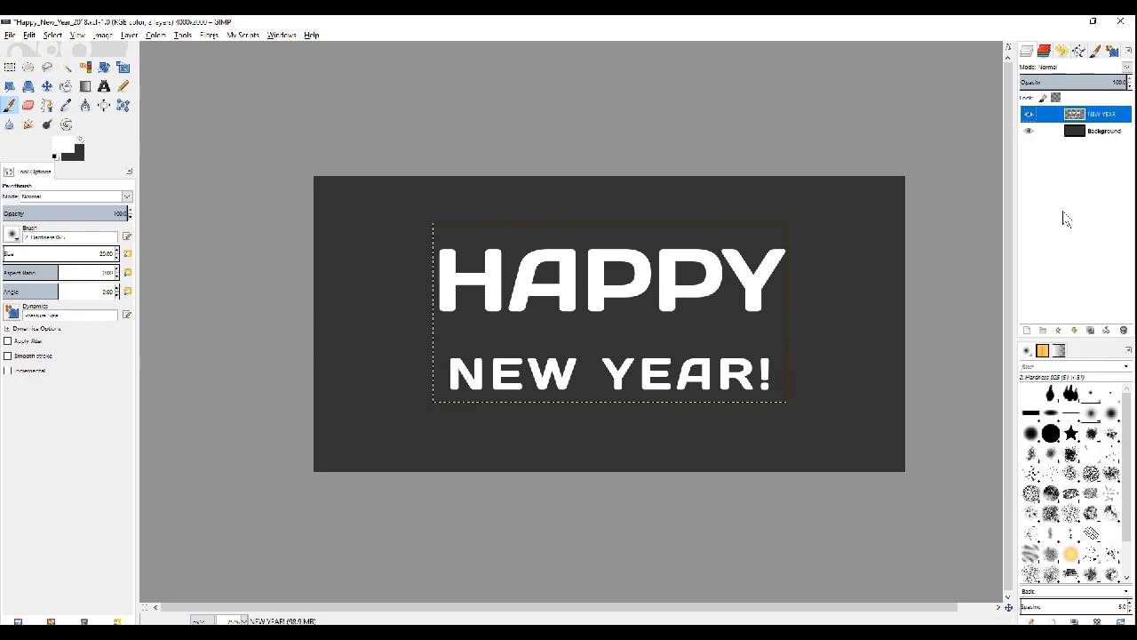
click(1031, 115)
click(1032, 117)
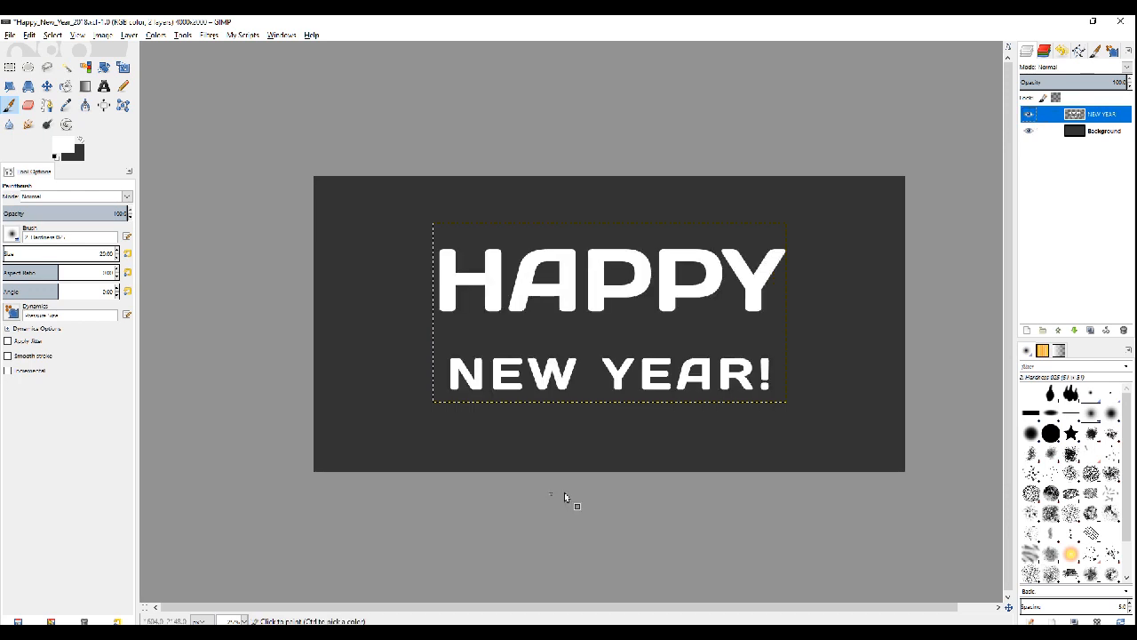
Step: Expand the merged text layer's boundary to the image size
key(q)
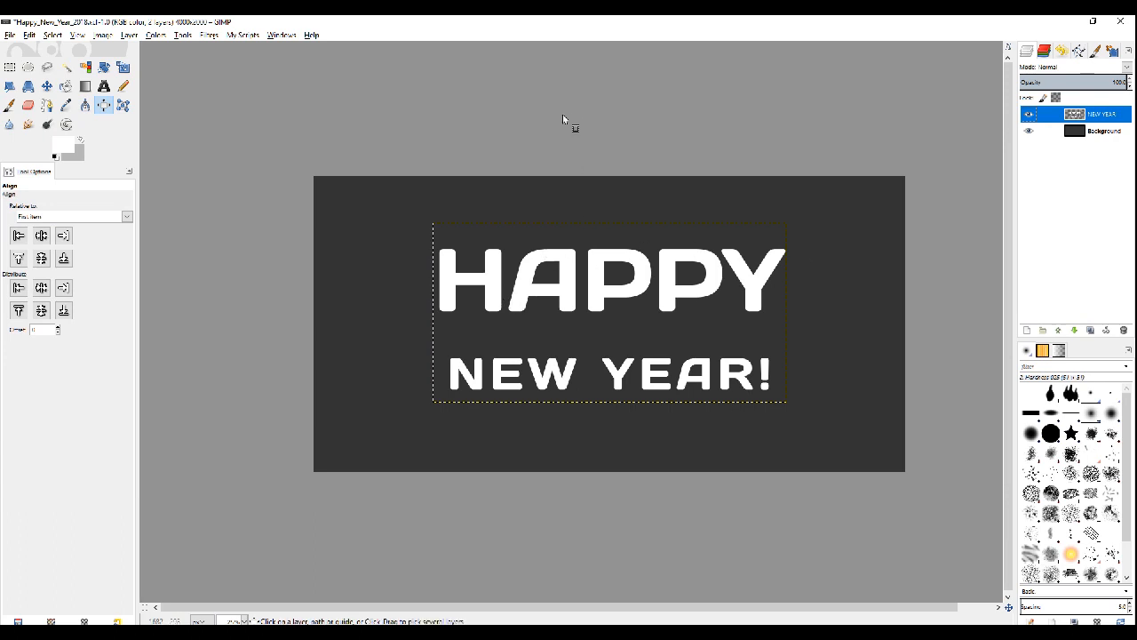
right_click(1096, 113)
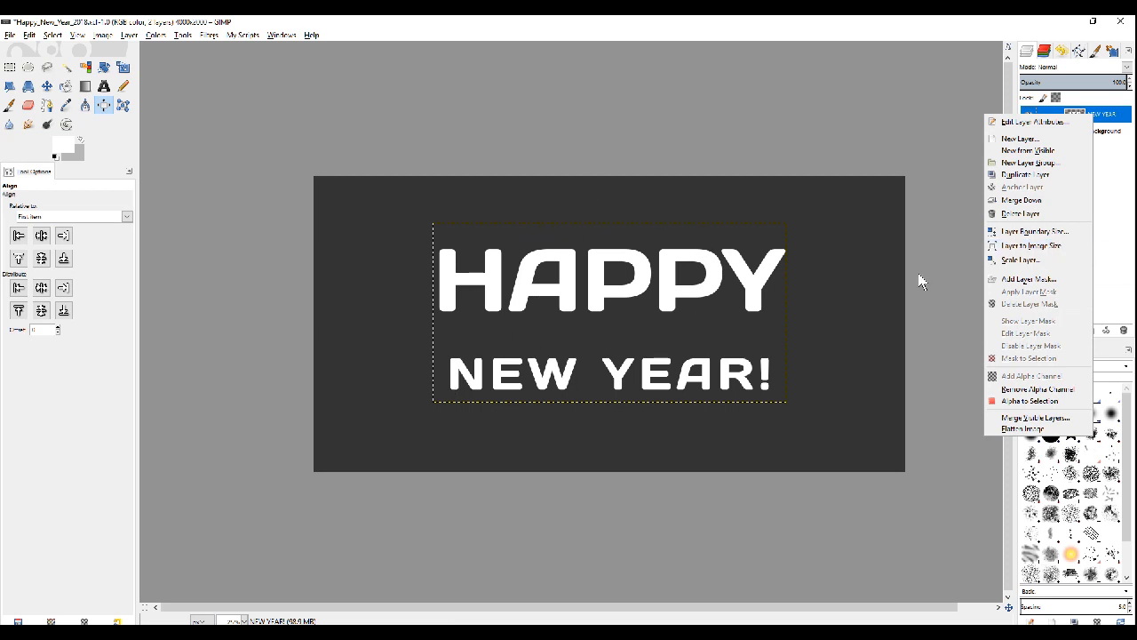
click(686, 39)
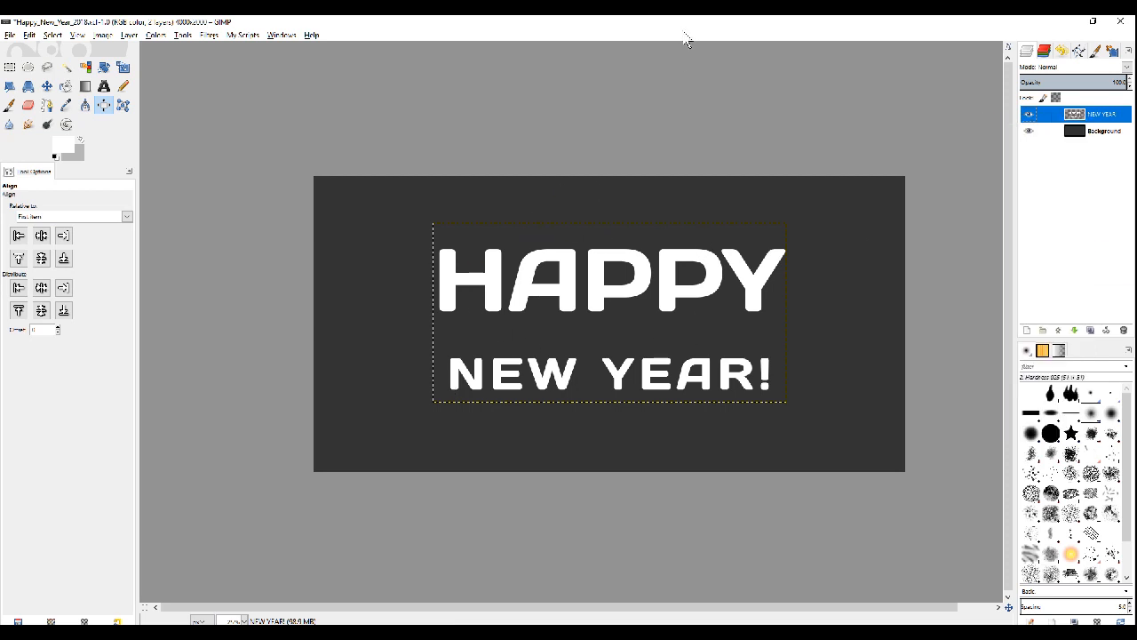
key(plus)
drag(513, 300, 491, 306)
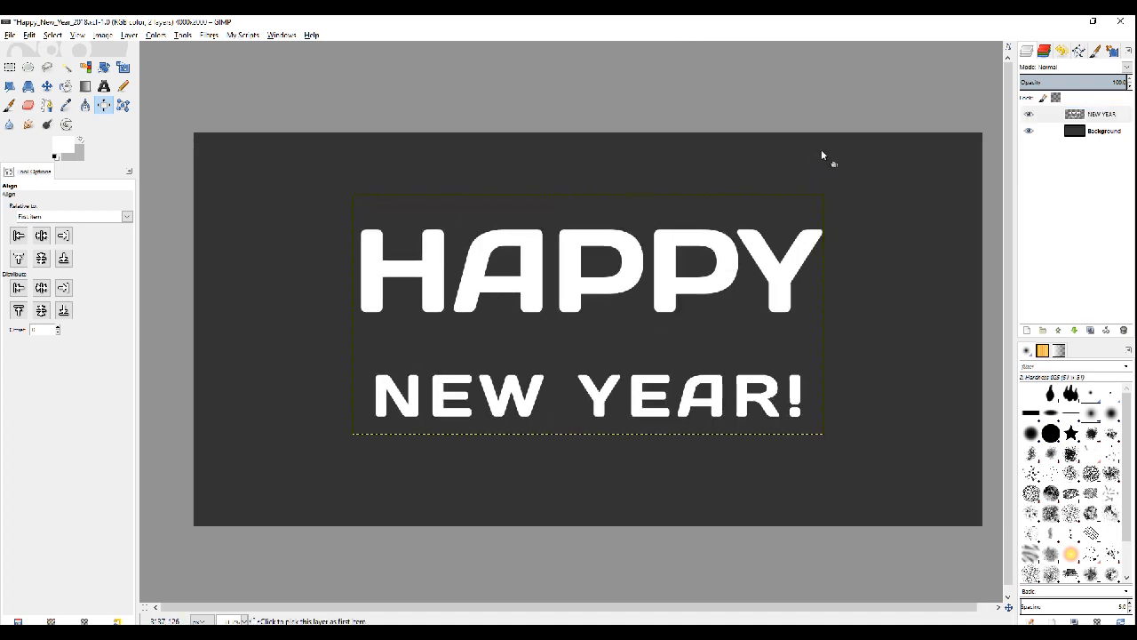
right_click(1105, 117)
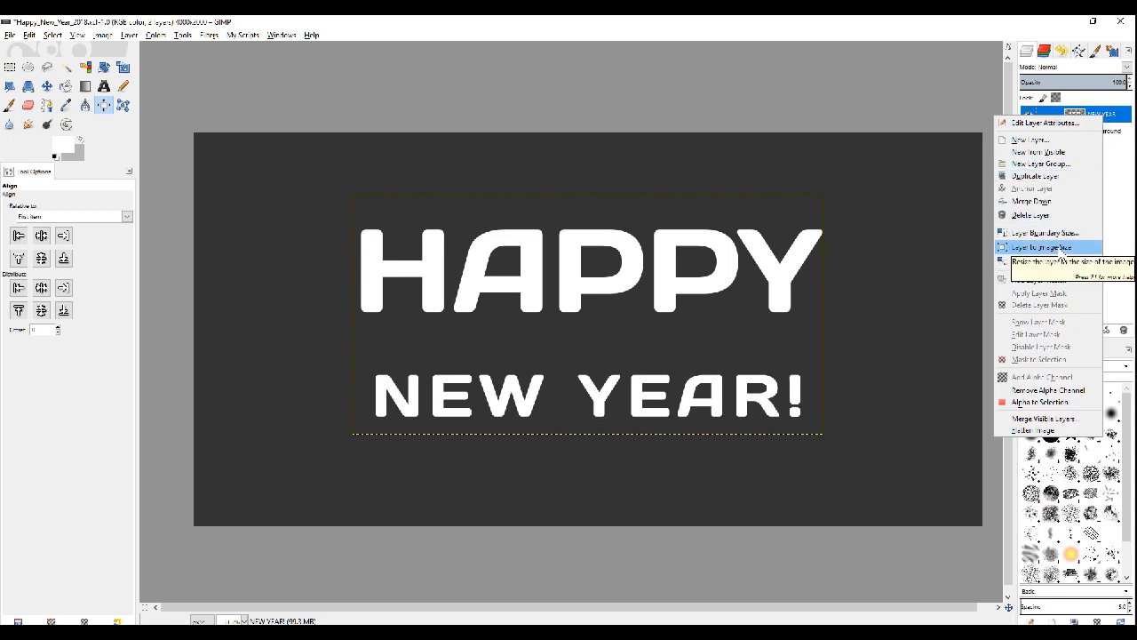
click(1041, 247)
Step: Try freehand Paintbrush strokes across the expanded text layer and undo them
key(p)
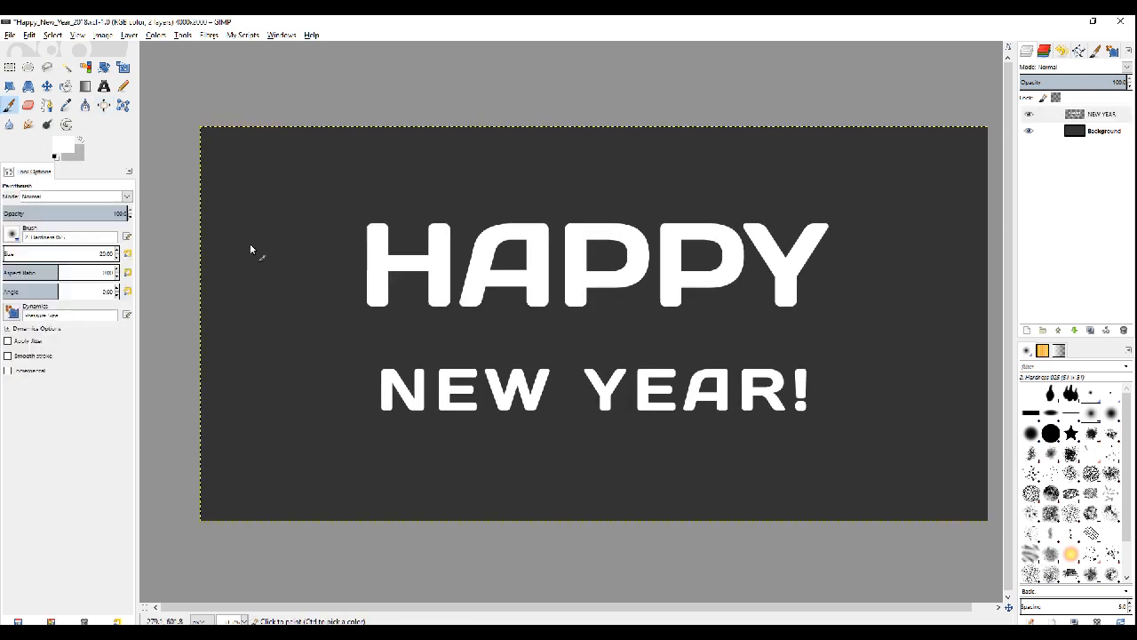
drag(260, 213, 263, 321)
mouse_move(231, 286)
mouse_down()
mouse_move(383, 415)
mouse_move(510, 223)
mouse_move(635, 327)
mouse_up()
key(ctrl+z)
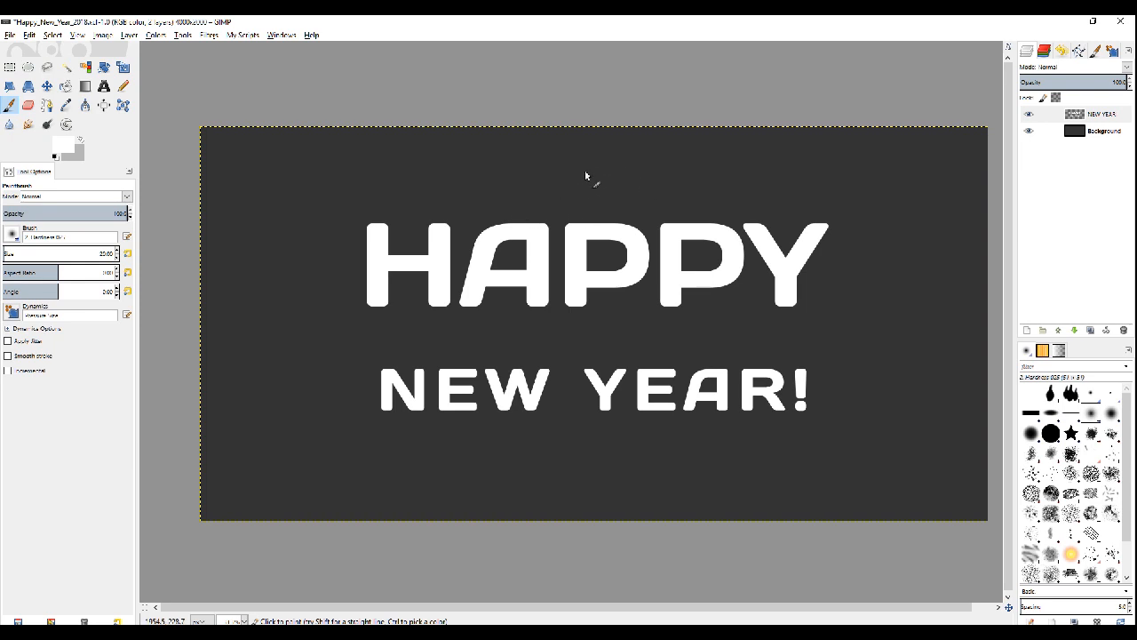
Step: Select all the white lettering on the merged text layer with the Select by Color tool
click(85, 68)
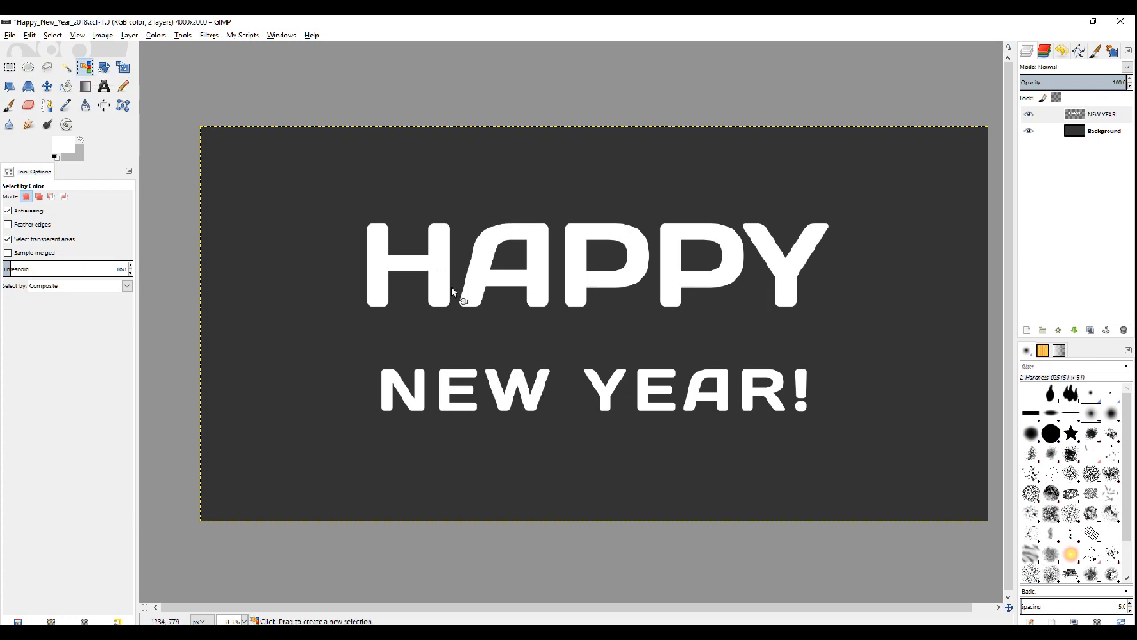
click(439, 371)
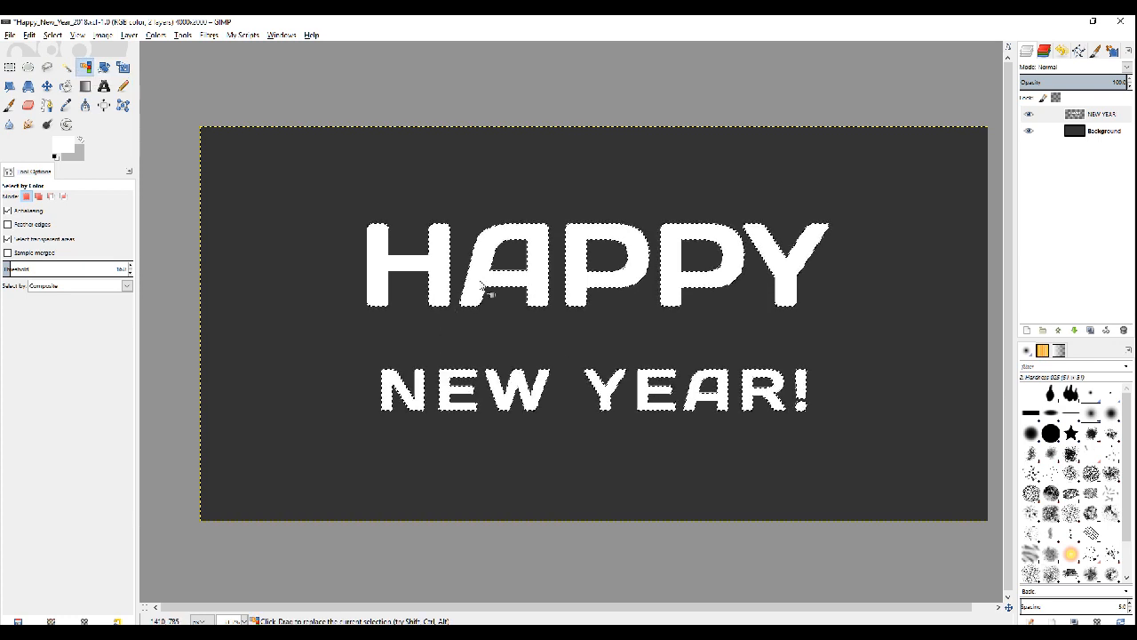
ctrl+scroll(588, 305, up, 3)
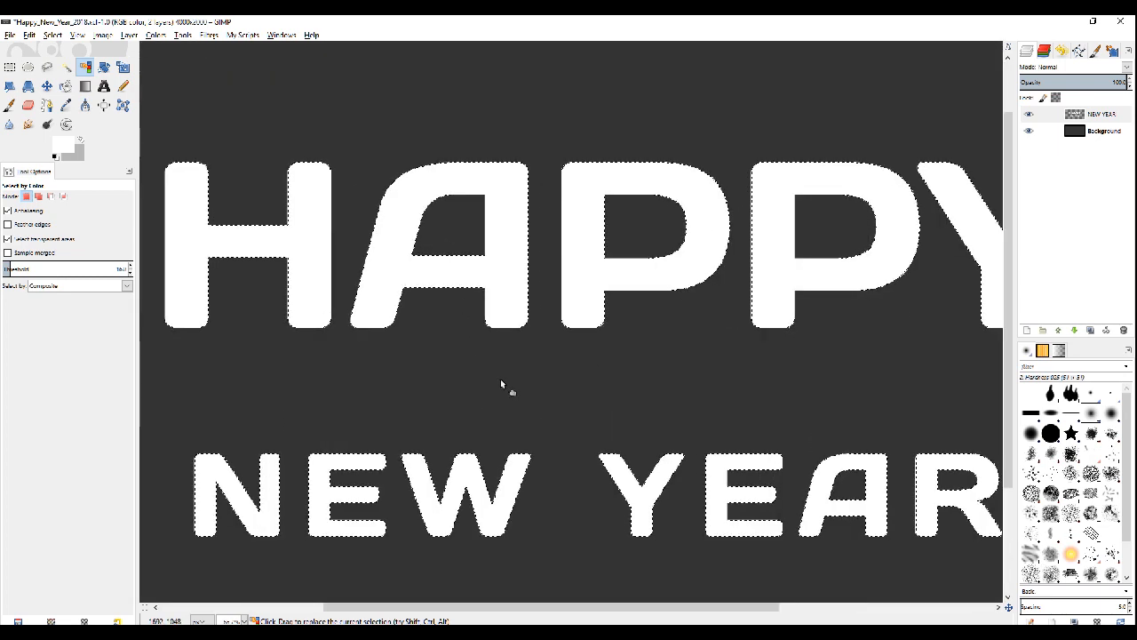
Step: Inspect the edges of the selected lettering up close and save the project
ctrl+scroll(476, 290, up, 1)
drag(476, 289, 434, 243)
ctrl+scroll(470, 356, up, 2)
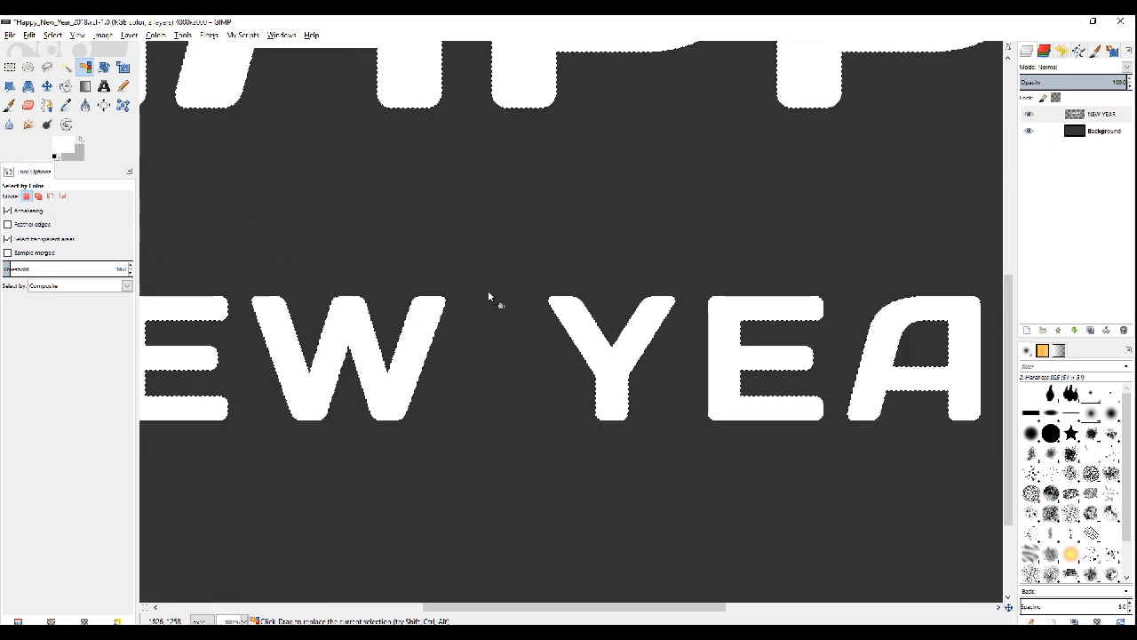
ctrl+scroll(506, 240, down, 4)
ctrl+scroll(512, 269, up, 1)
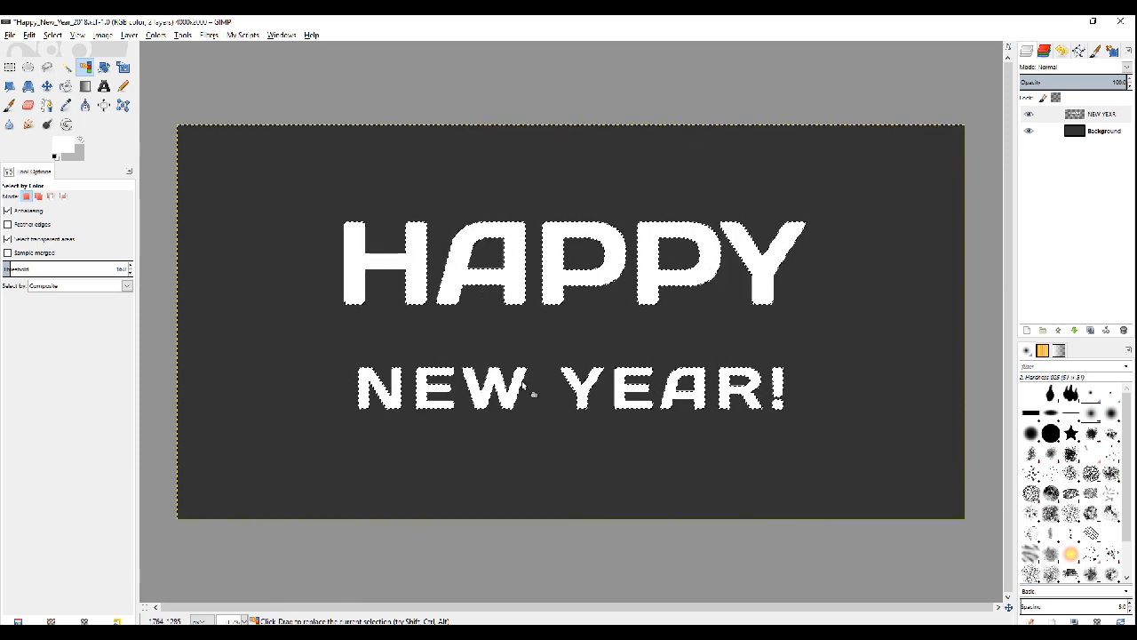
key(ctrl+s)
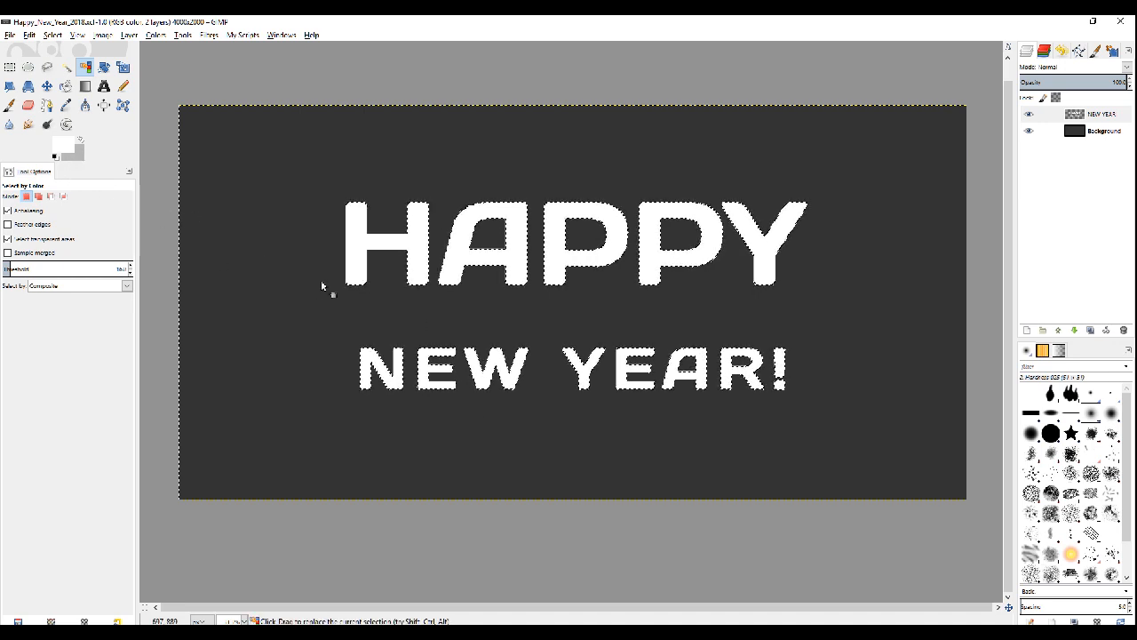
Step: Set the foreground colour to red d53a3a and bucket-fill all the selected lettering with it
click(62, 146)
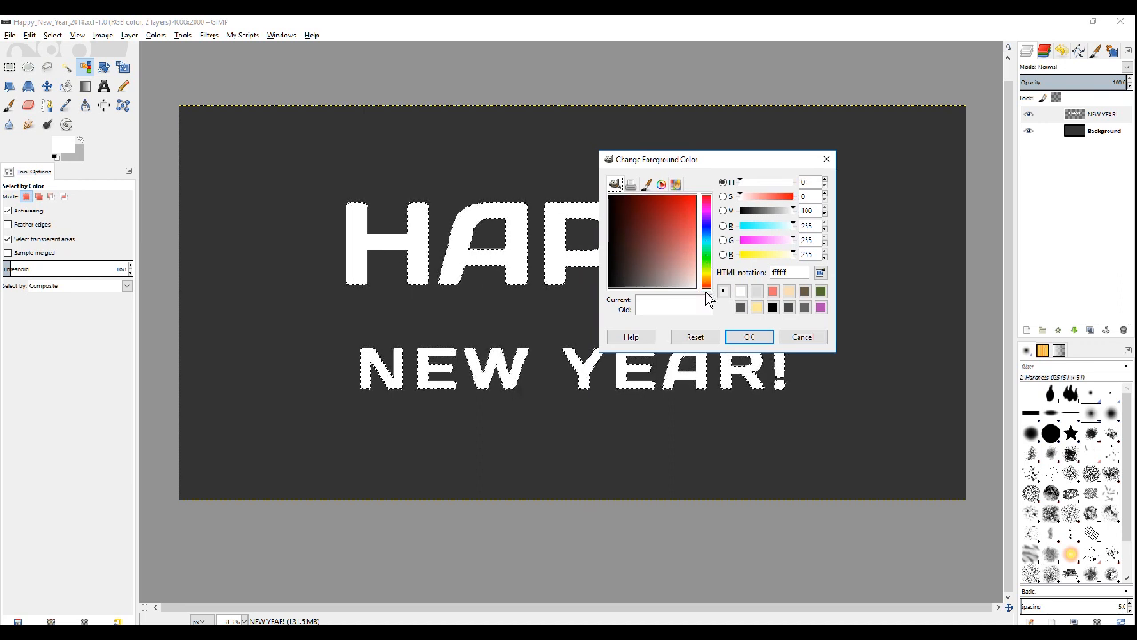
drag(674, 220, 682, 220)
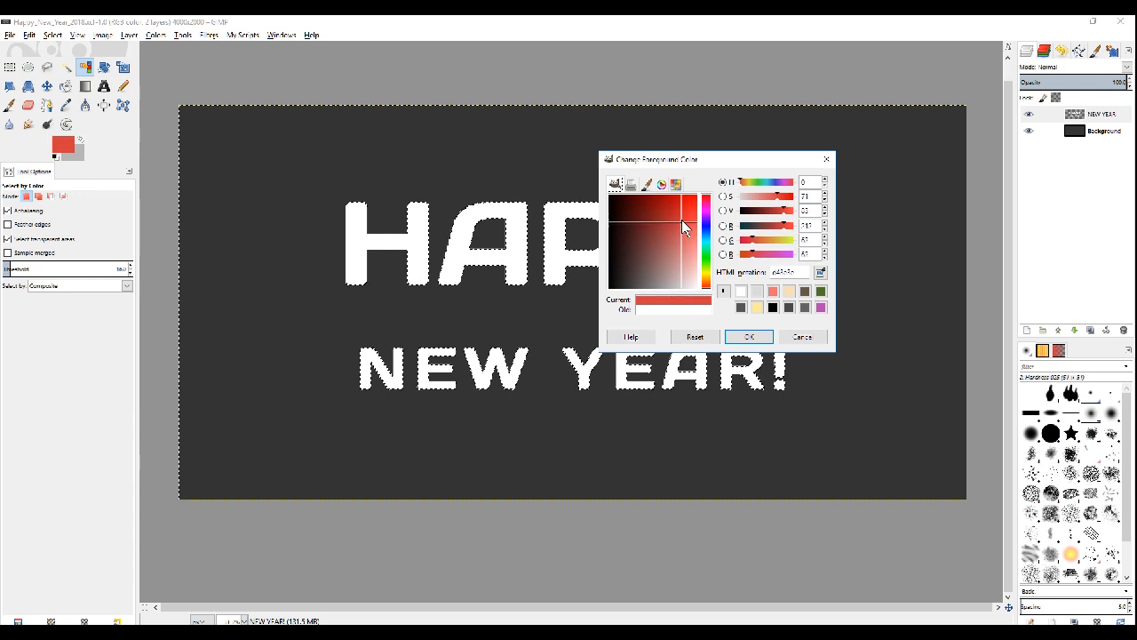
click(749, 336)
key(shift+b)
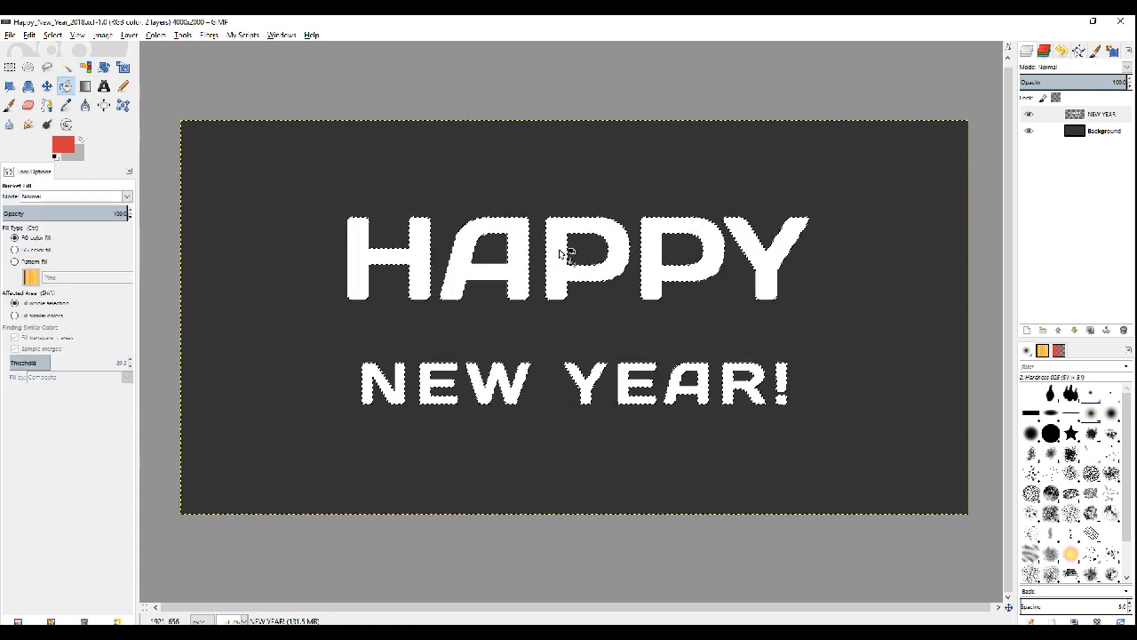
click(561, 255)
scroll(479, 288, down, 2)
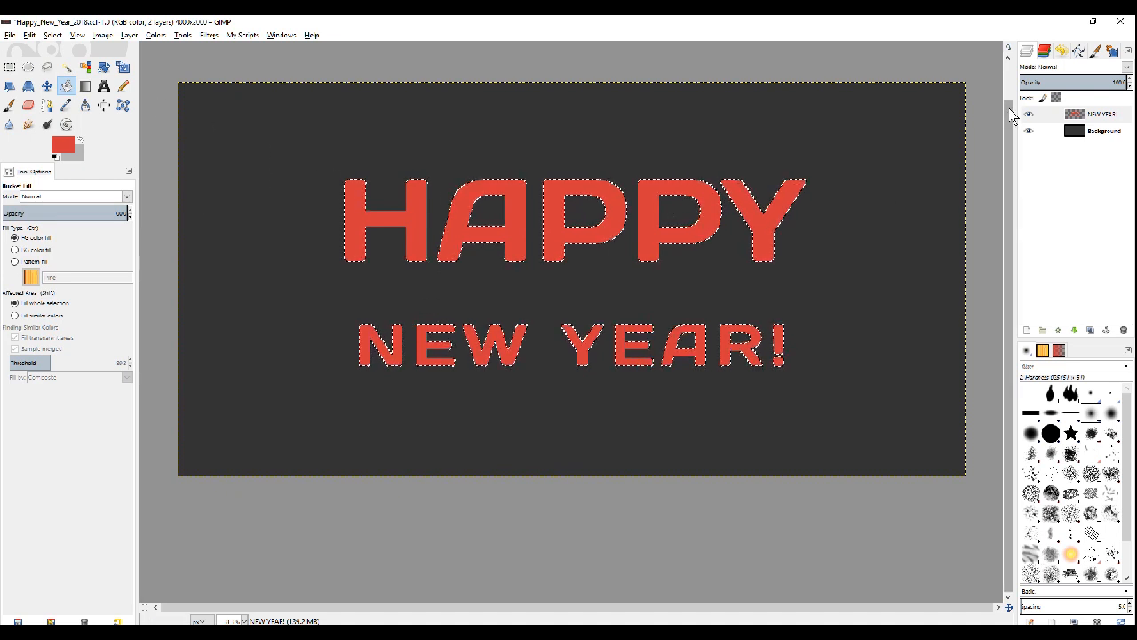
Step: Try selecting several letters of NEW YEAR! together with Fuzzy Select and undo the last additions to the selection
click(66, 66)
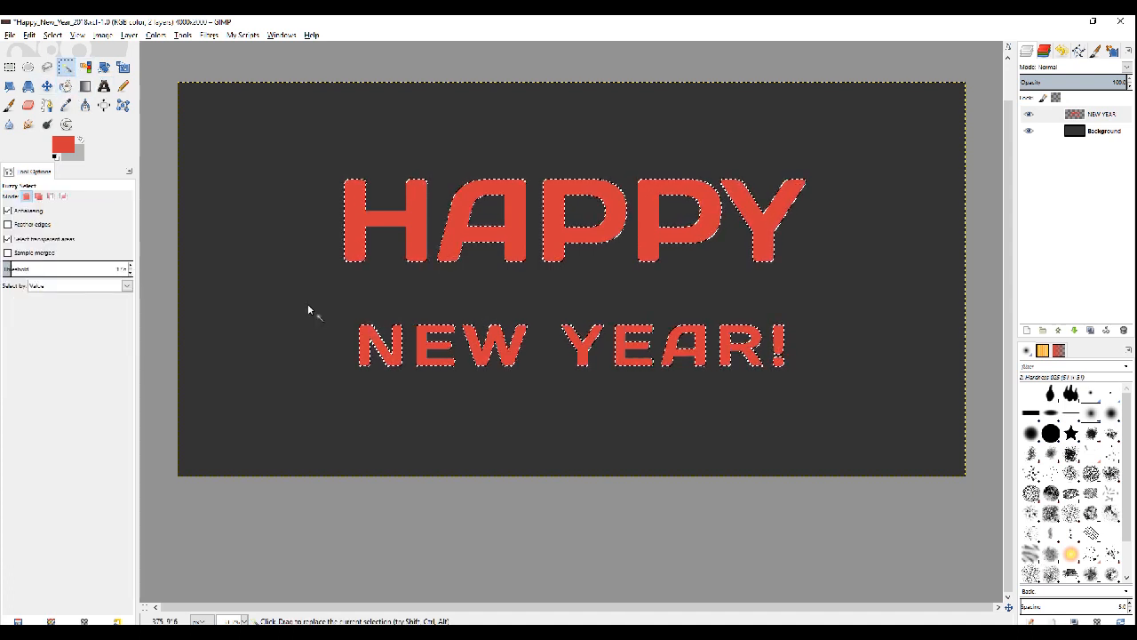
click(445, 364)
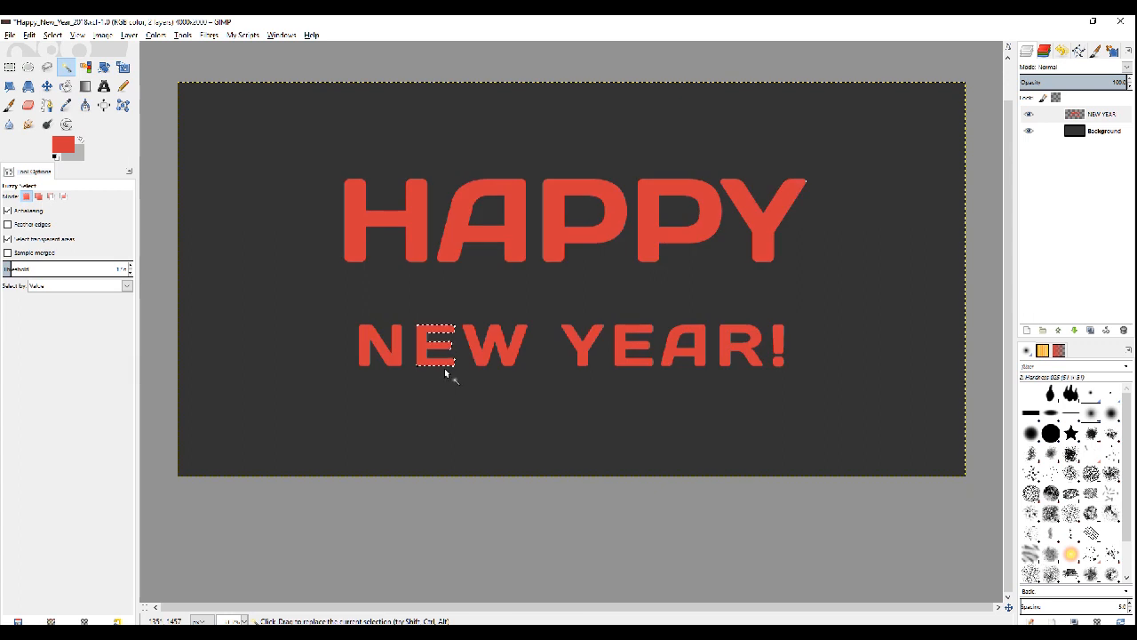
shift+click(585, 344)
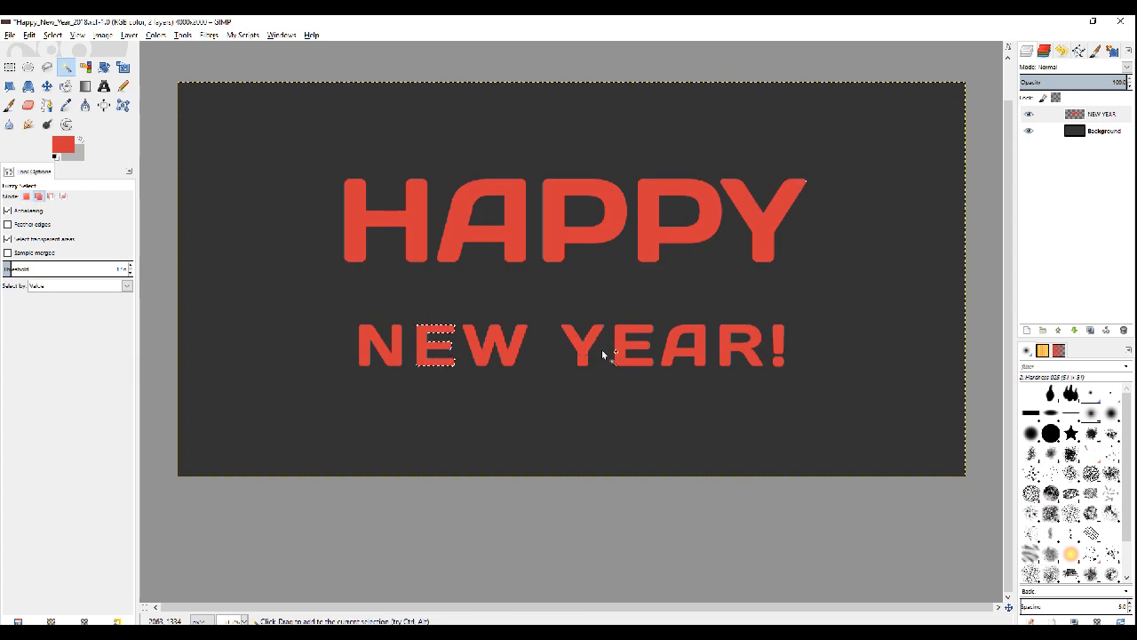
shift+click(679, 341)
shift+click(779, 362)
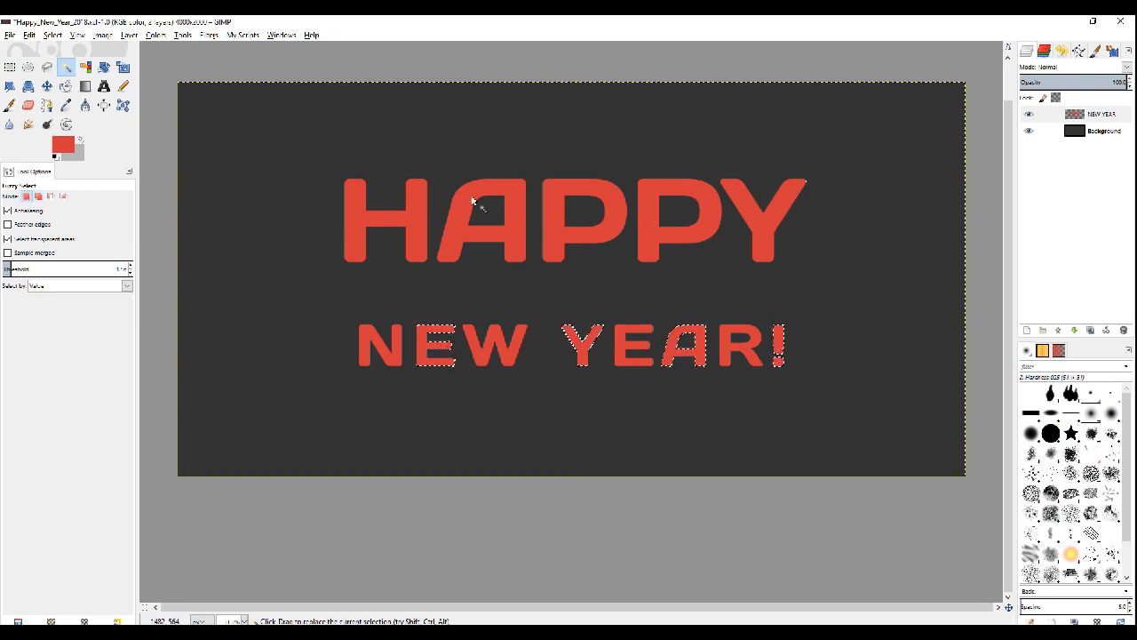
shift+click(389, 354)
shift+click(494, 359)
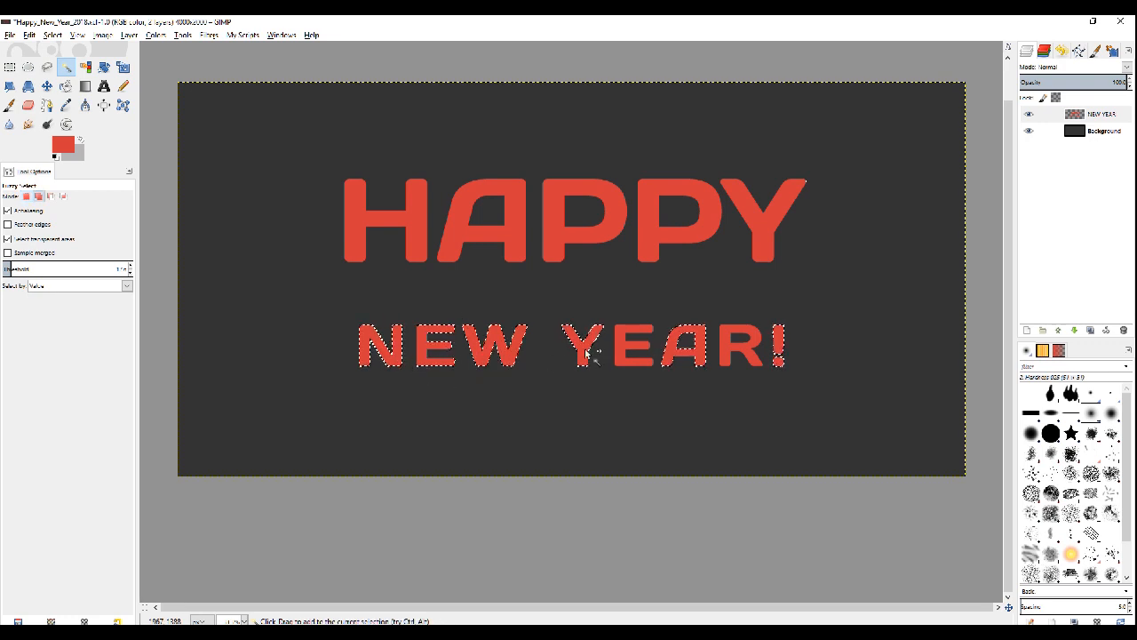
key(ctrl+z)
key(ctrl+z)
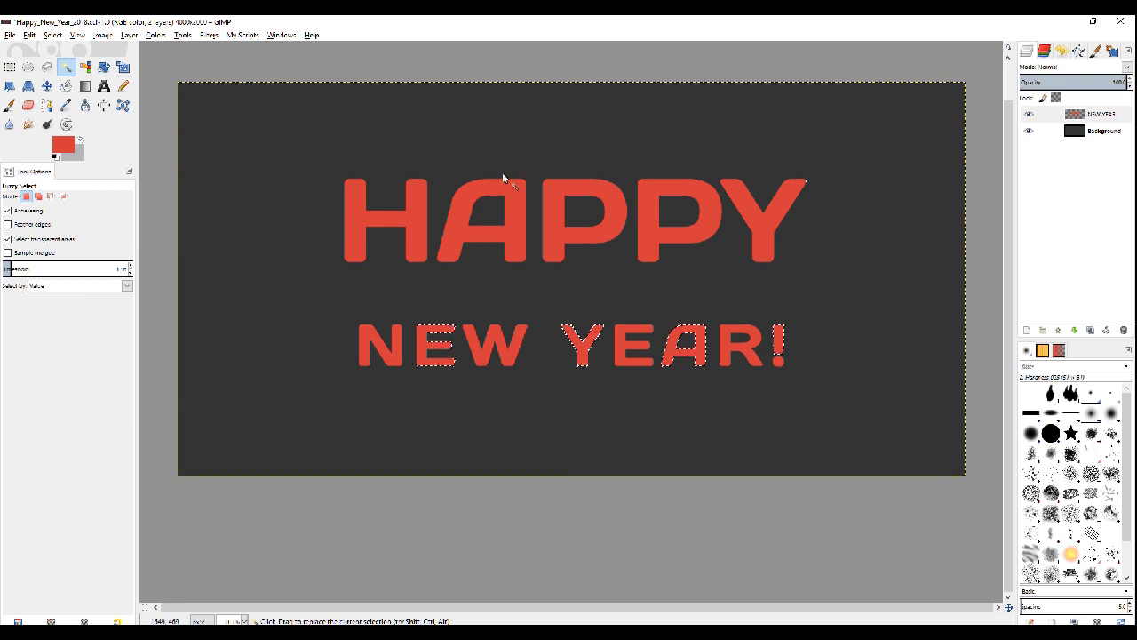
Step: Select the A of HAPPY with Fuzzy Select and bucket-fill it with a pinkish magenta
click(455, 245)
click(63, 145)
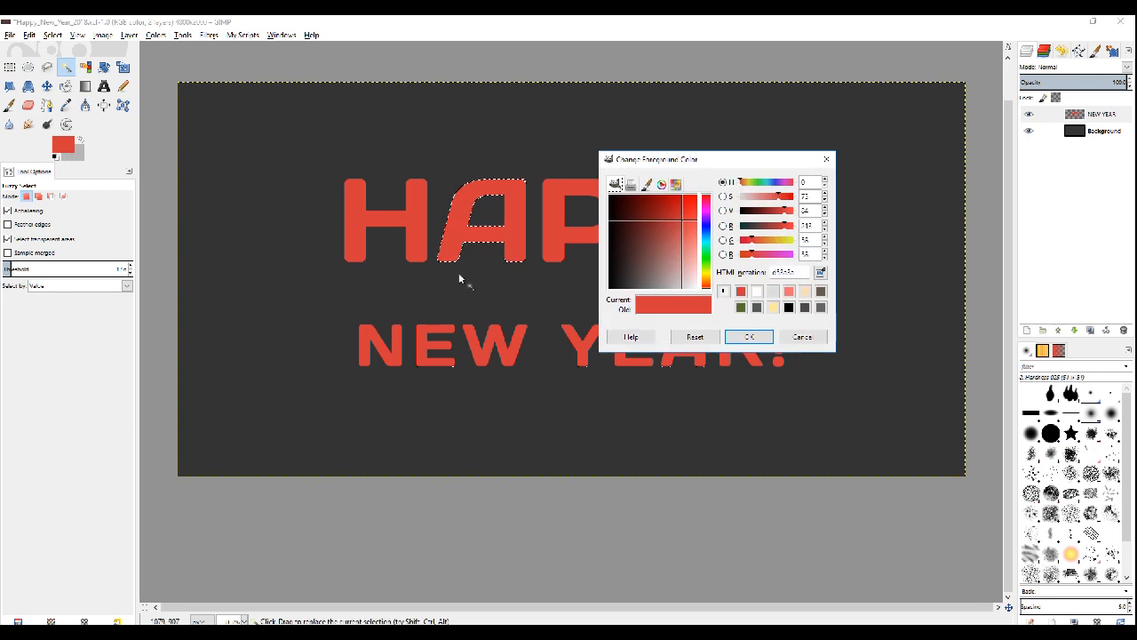
drag(708, 222, 708, 213)
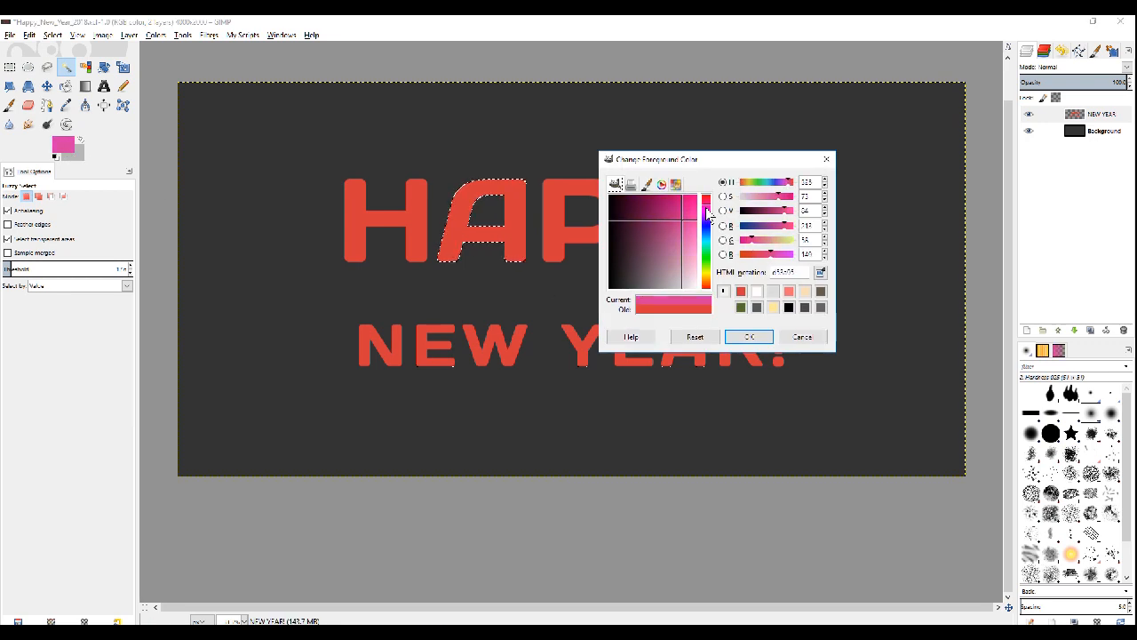
click(748, 335)
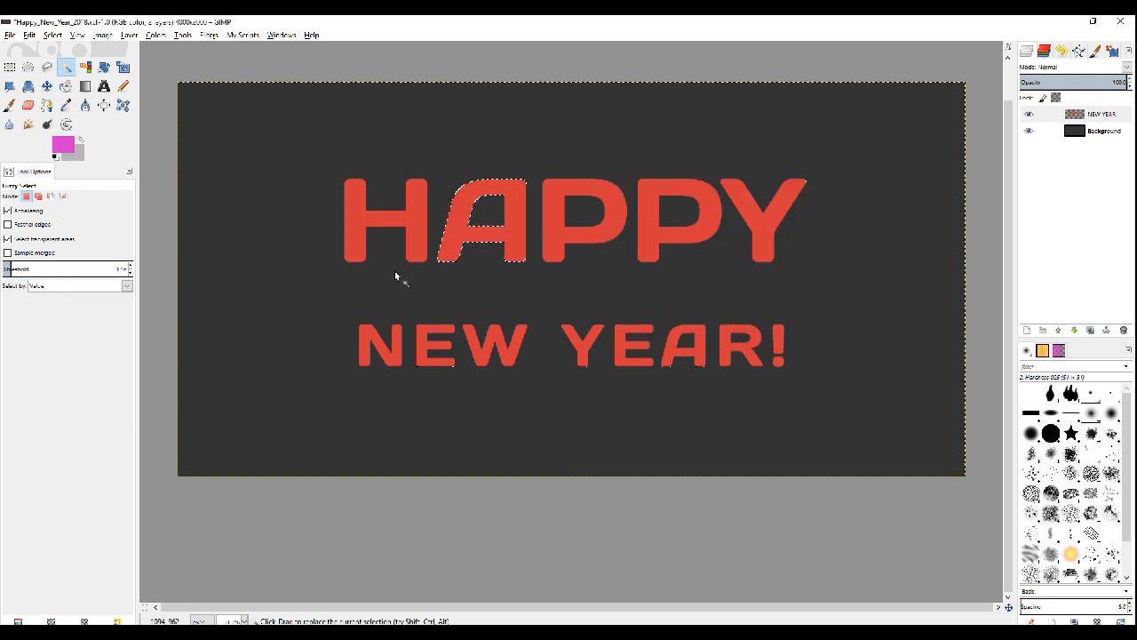
scroll(462, 249, down, 1)
key(shift+b)
click(532, 228)
Step: Select the first P of HAPPY with Fuzzy Select and bucket-fill it with green 6dd444
key(u)
click(62, 145)
click(707, 259)
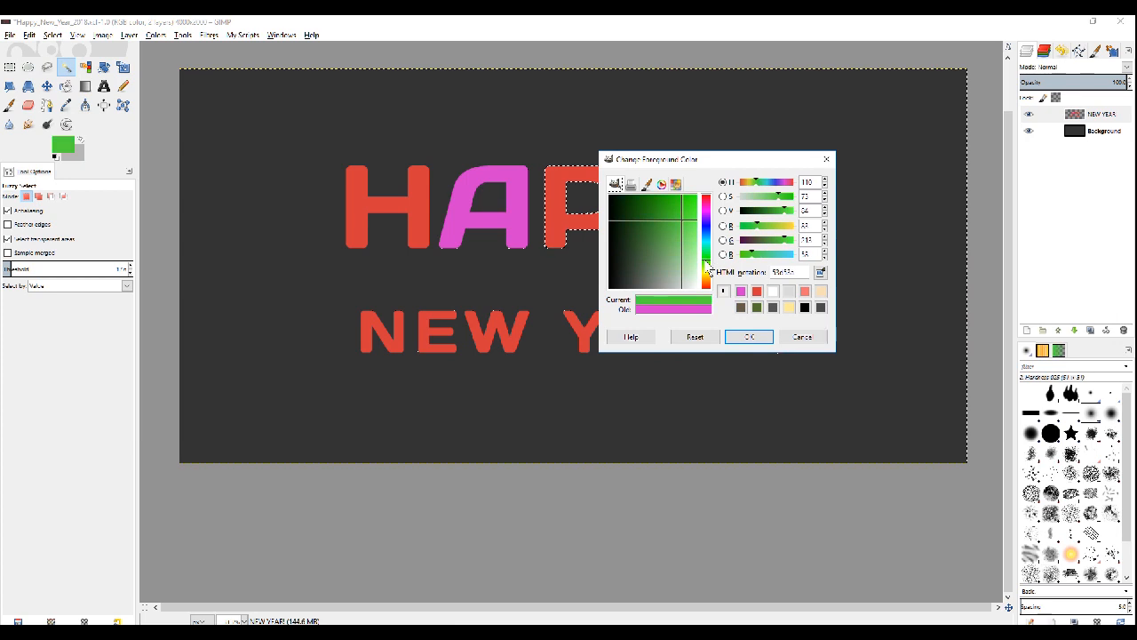
click(675, 229)
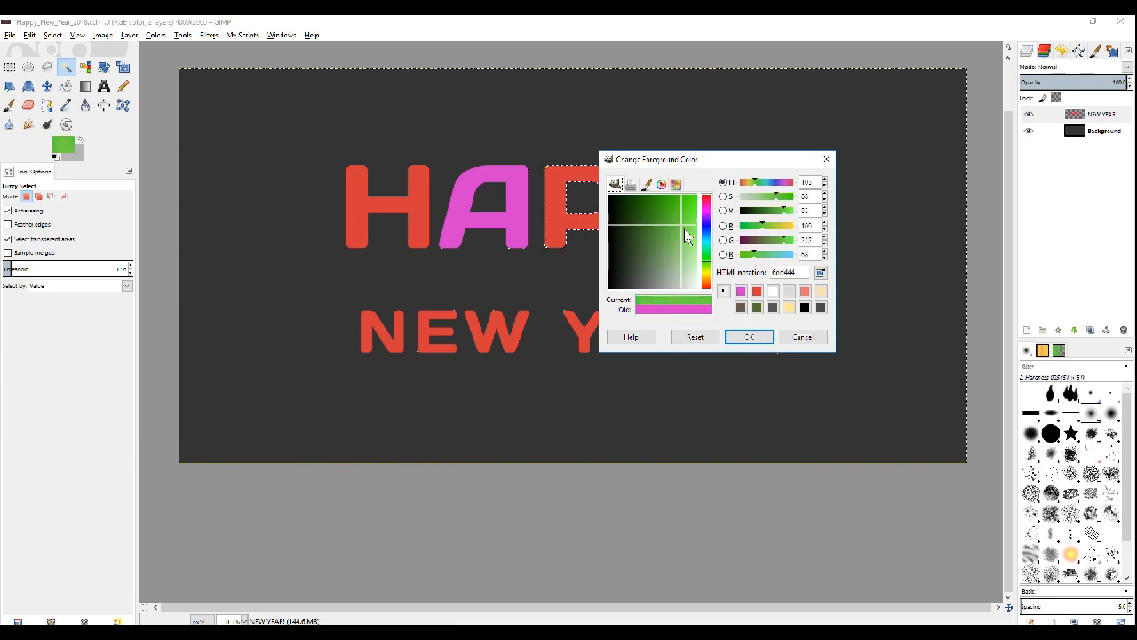
click(752, 336)
key(shift+b)
click(565, 229)
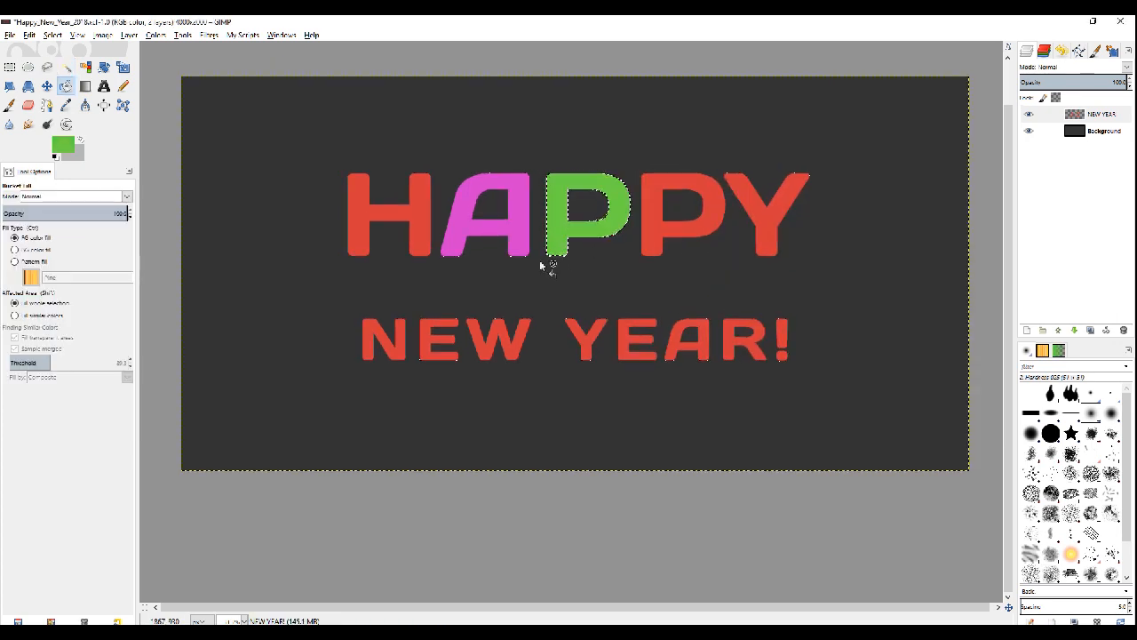
Step: Select the second P of HAPPY with Fuzzy Select and bucket-fill it with a muted olive yellow
click(68, 69)
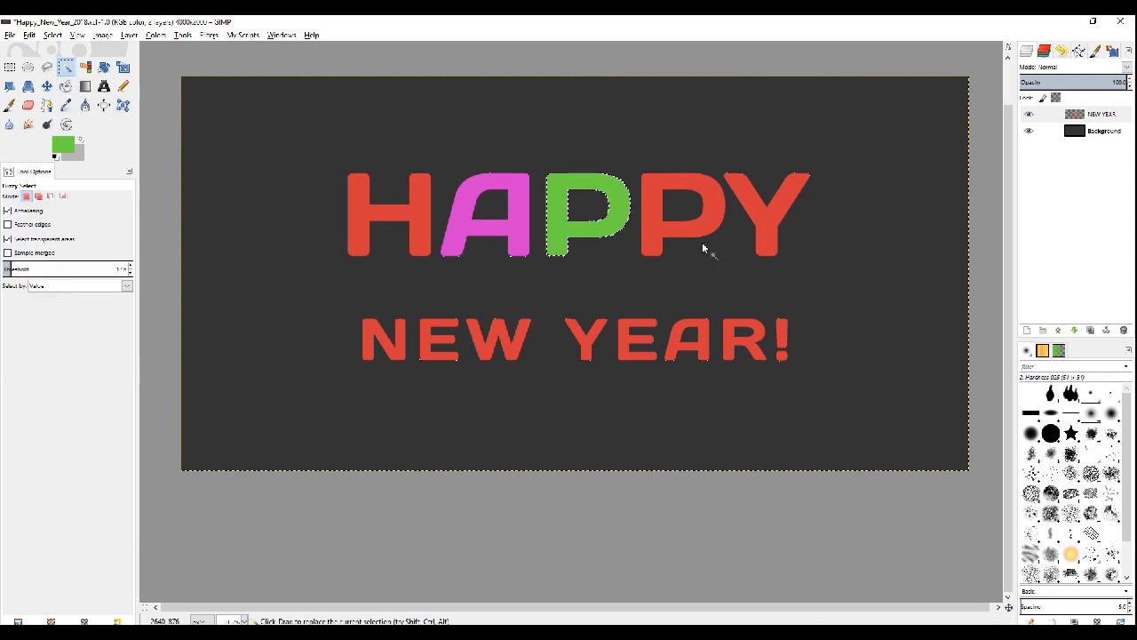
click(653, 221)
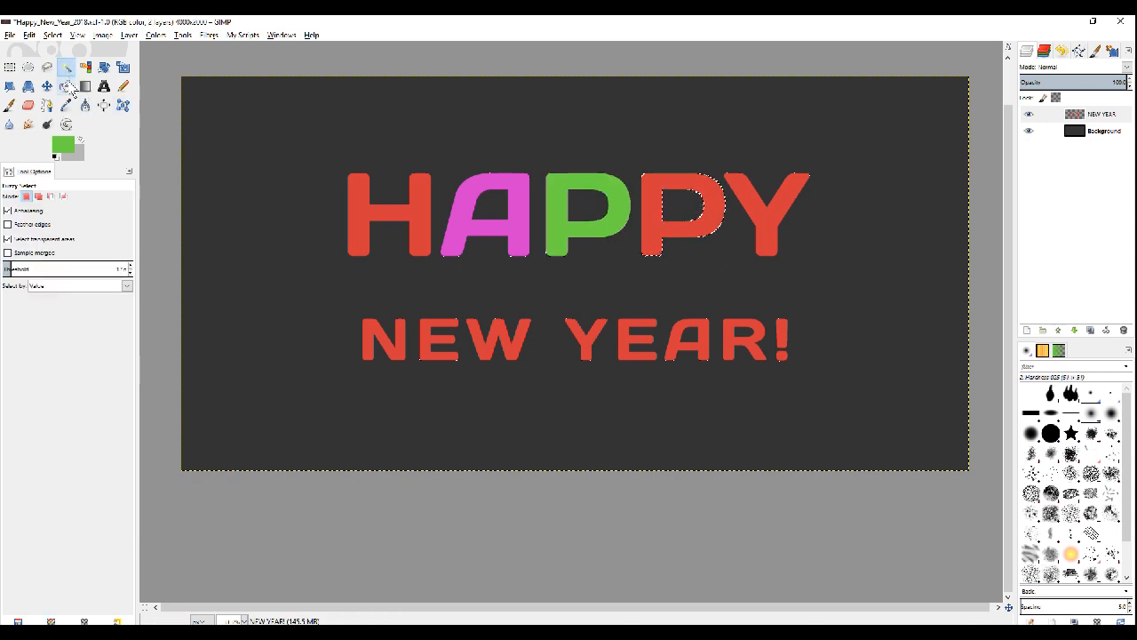
click(64, 145)
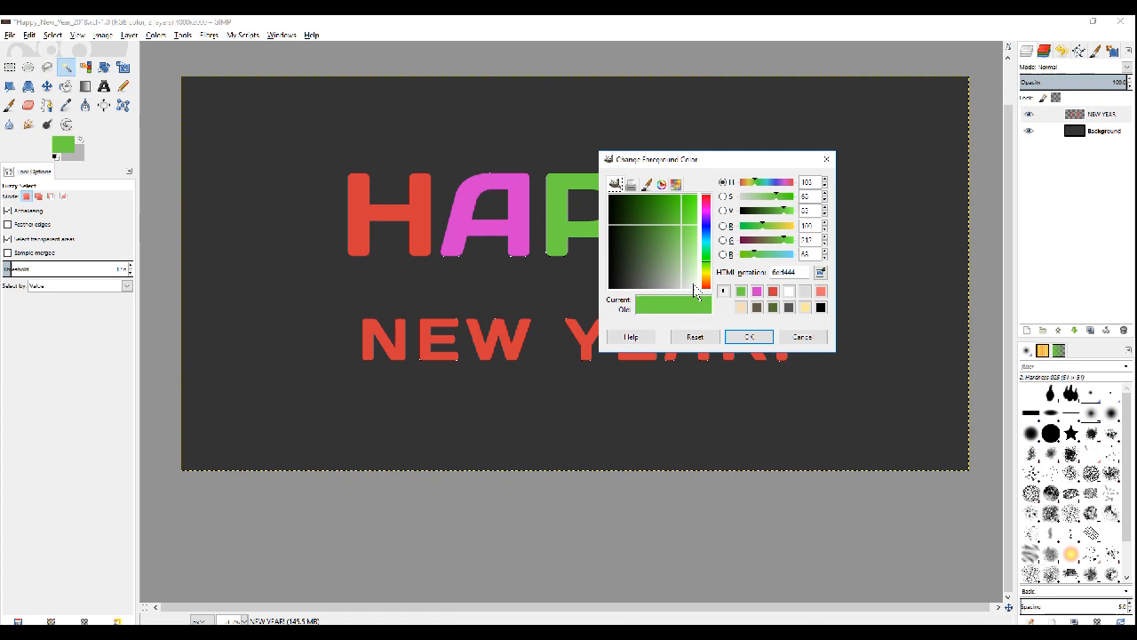
click(707, 276)
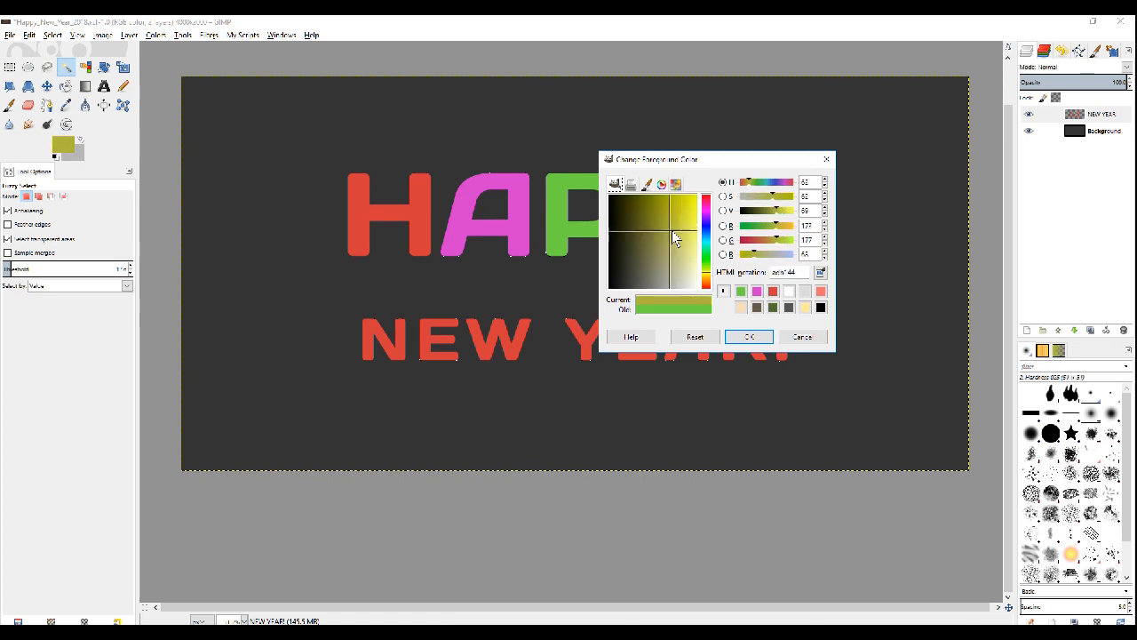
click(749, 335)
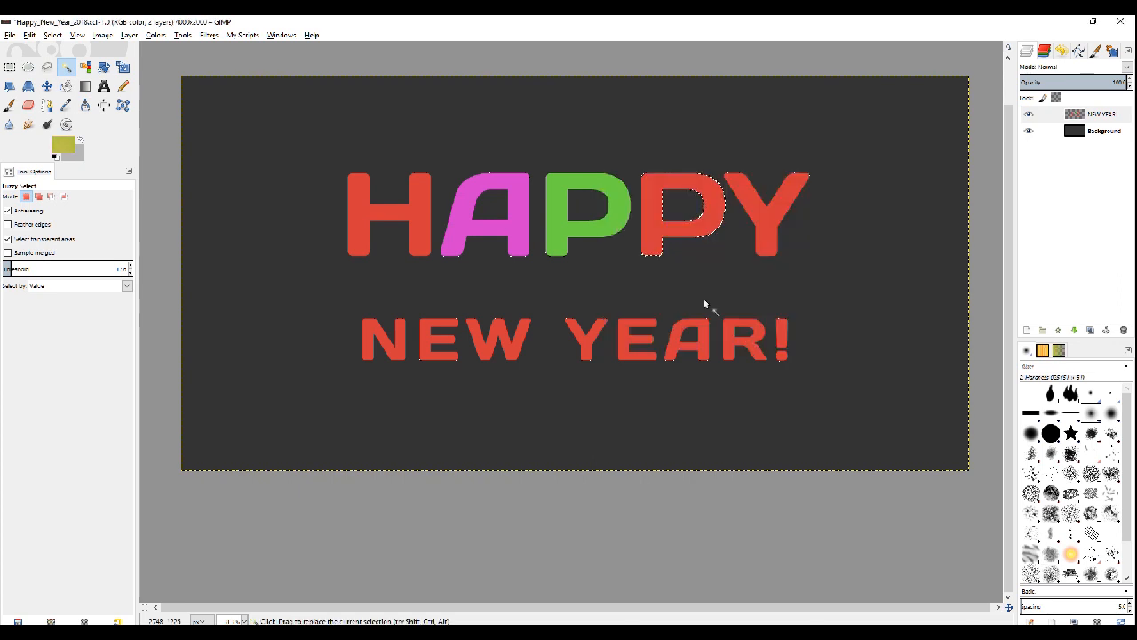
key(shift+b)
click(659, 238)
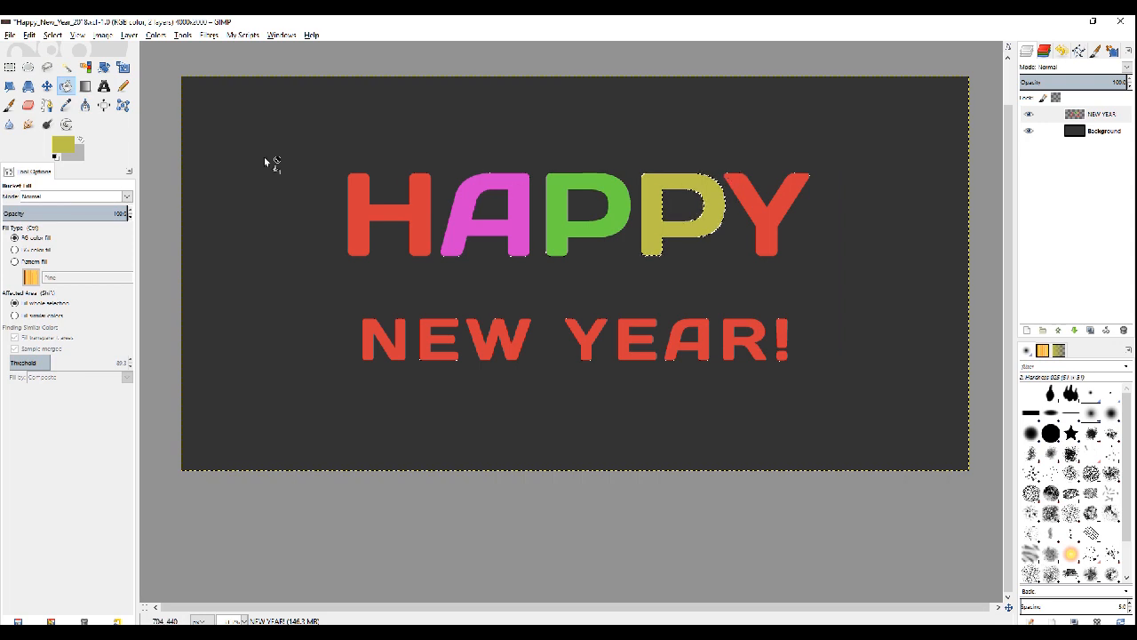
Step: Try a darker, more saturated olive fill on the second P of HAPPY and undo it
click(62, 150)
drag(663, 218, 670, 206)
click(749, 336)
click(658, 240)
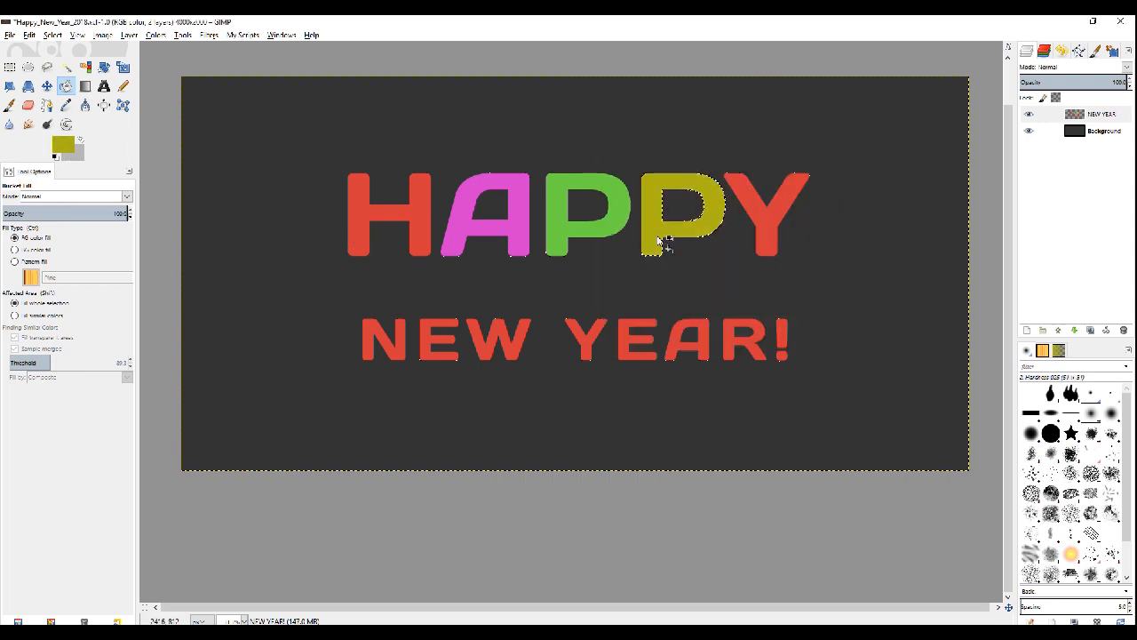
key(ctrl+z)
Step: Pick a brighter yellow foreground colour and refill the second P of HAPPY with it
click(62, 146)
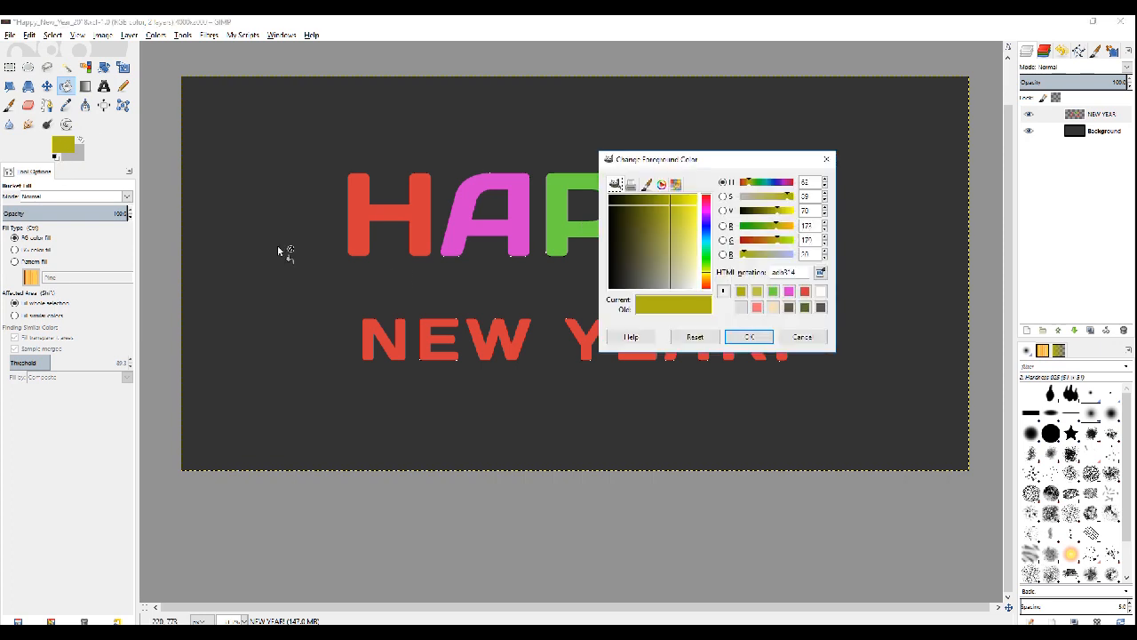
drag(671, 228, 668, 206)
click(749, 336)
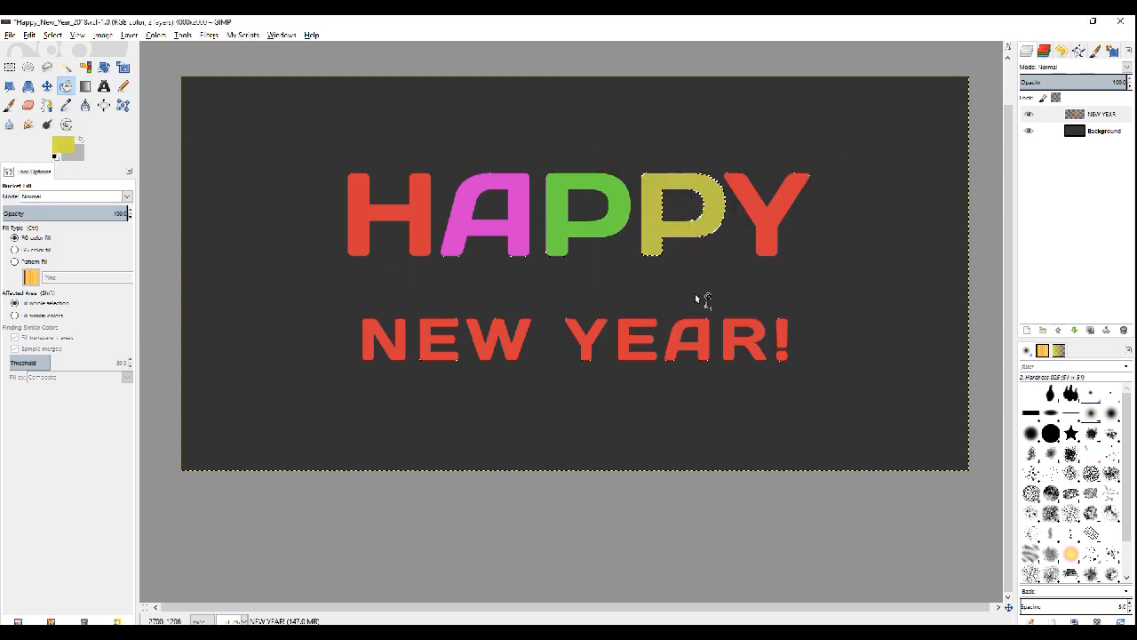
click(647, 236)
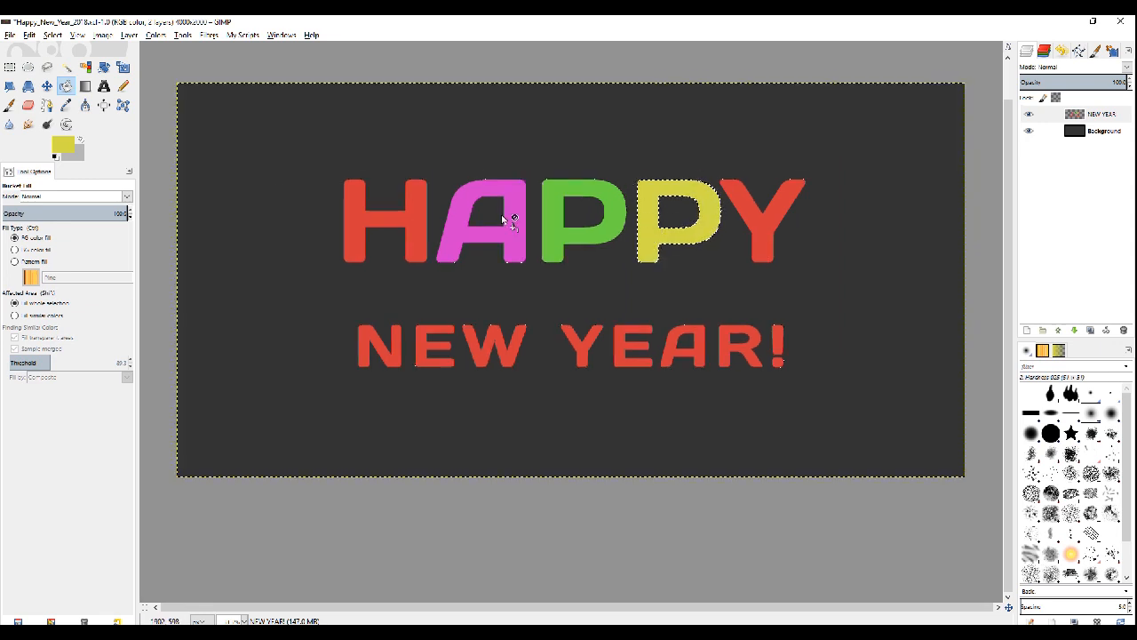
Step: Select the Y of HAPPY with Fuzzy Select and bucket-fill it with light orange fba959
click(66, 67)
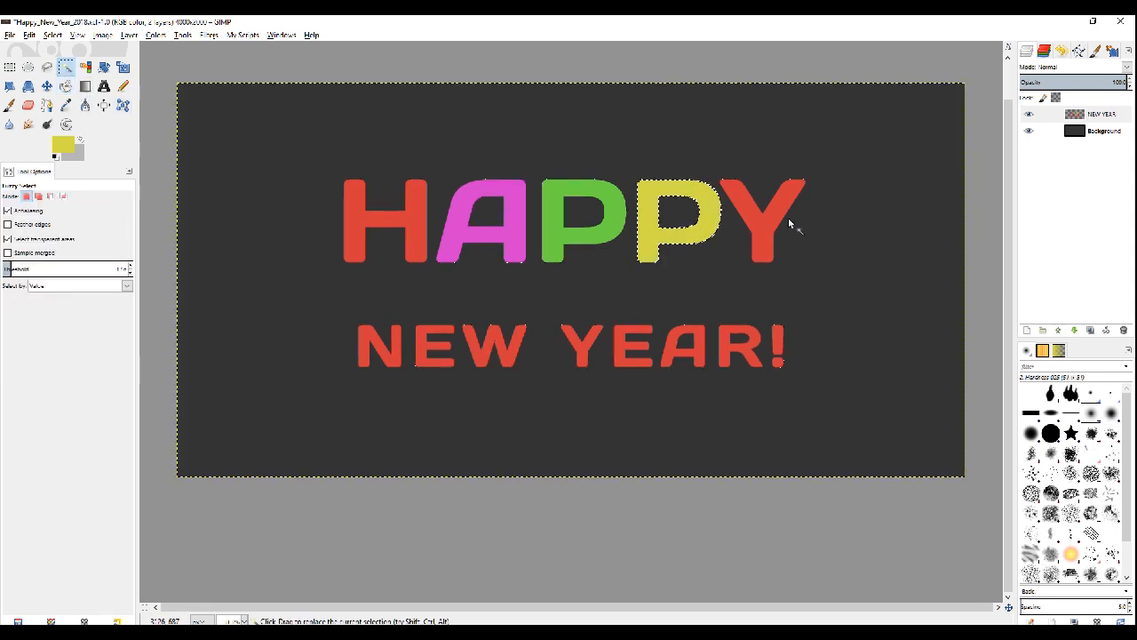
click(749, 213)
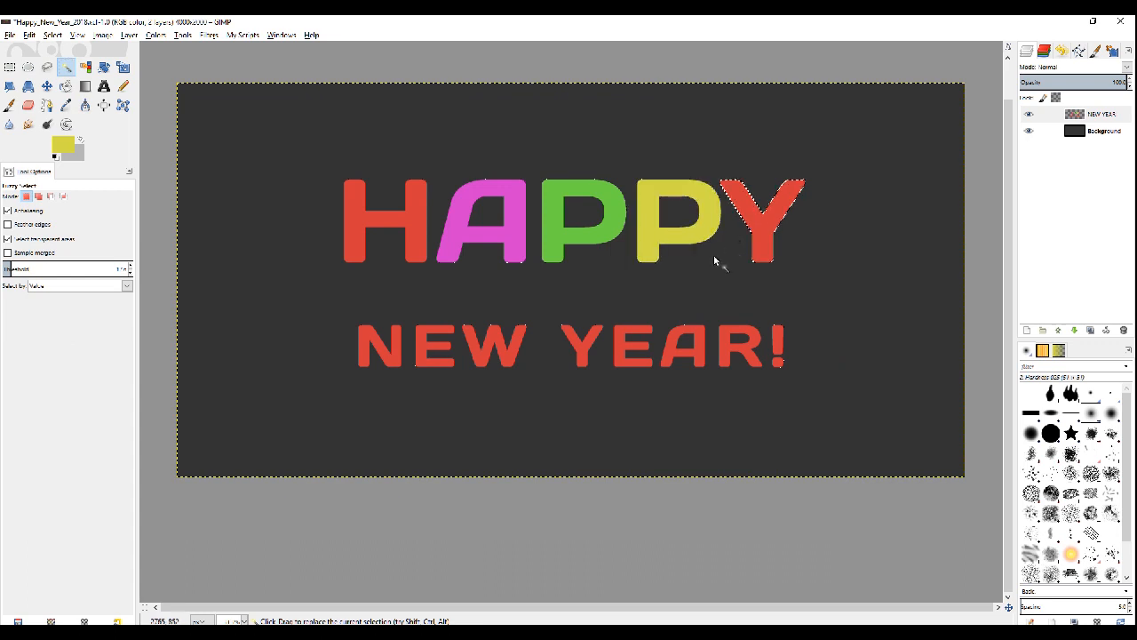
click(63, 144)
drag(709, 282, 710, 288)
drag(686, 227, 690, 203)
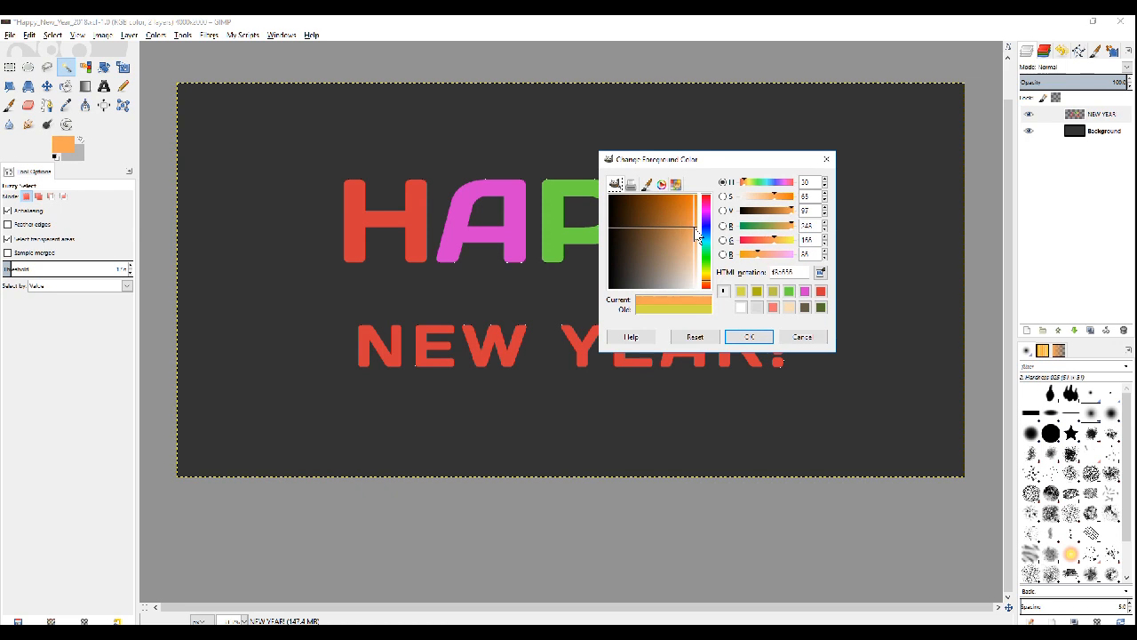
click(749, 336)
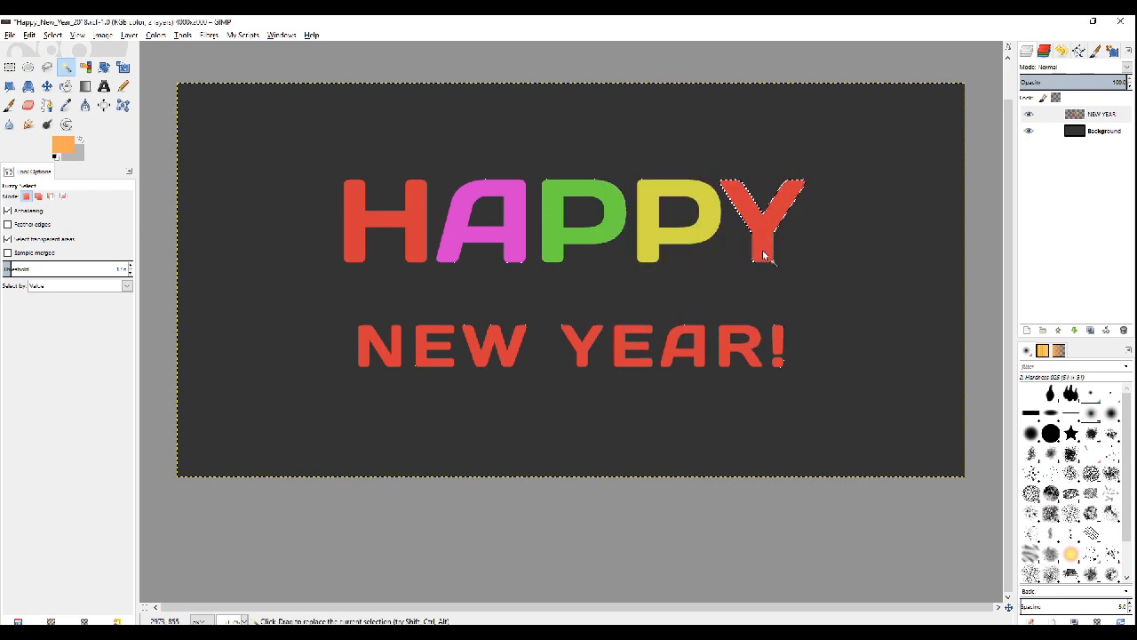
key(shift+b)
click(754, 232)
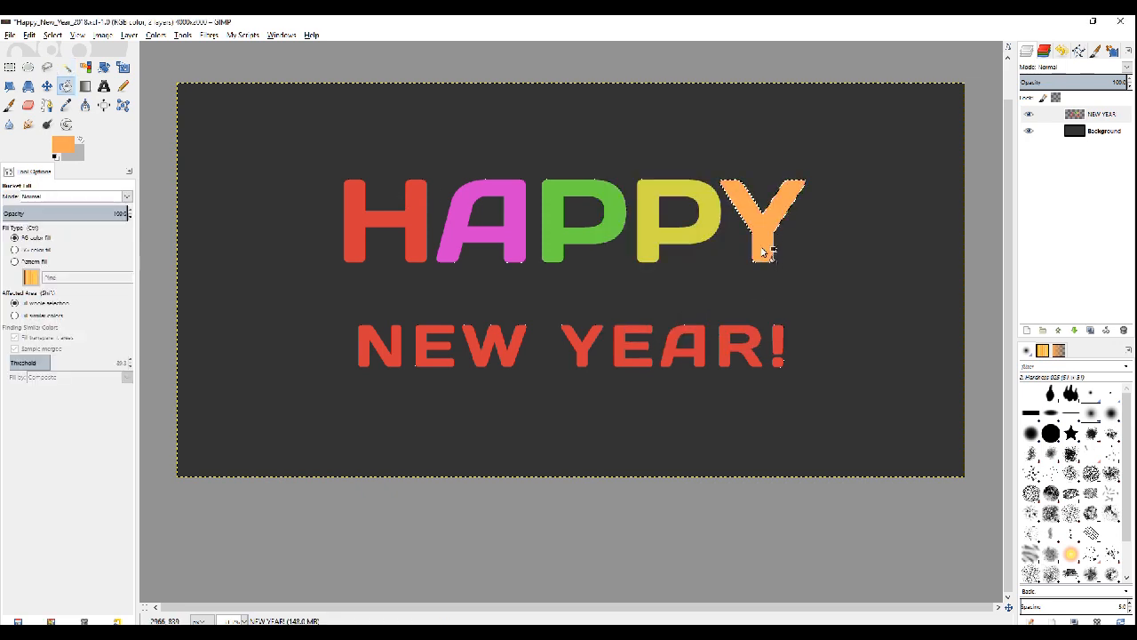
Step: Change the foreground colour to a deeper orange, f49b44, and refill the Y of HAPPY with it
click(66, 146)
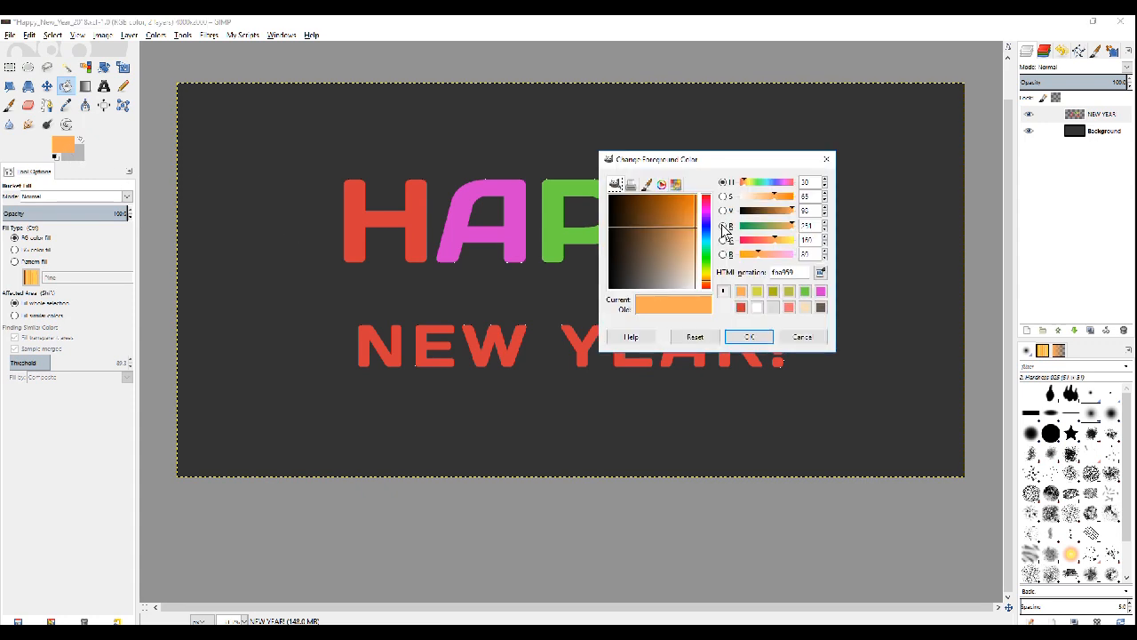
click(749, 336)
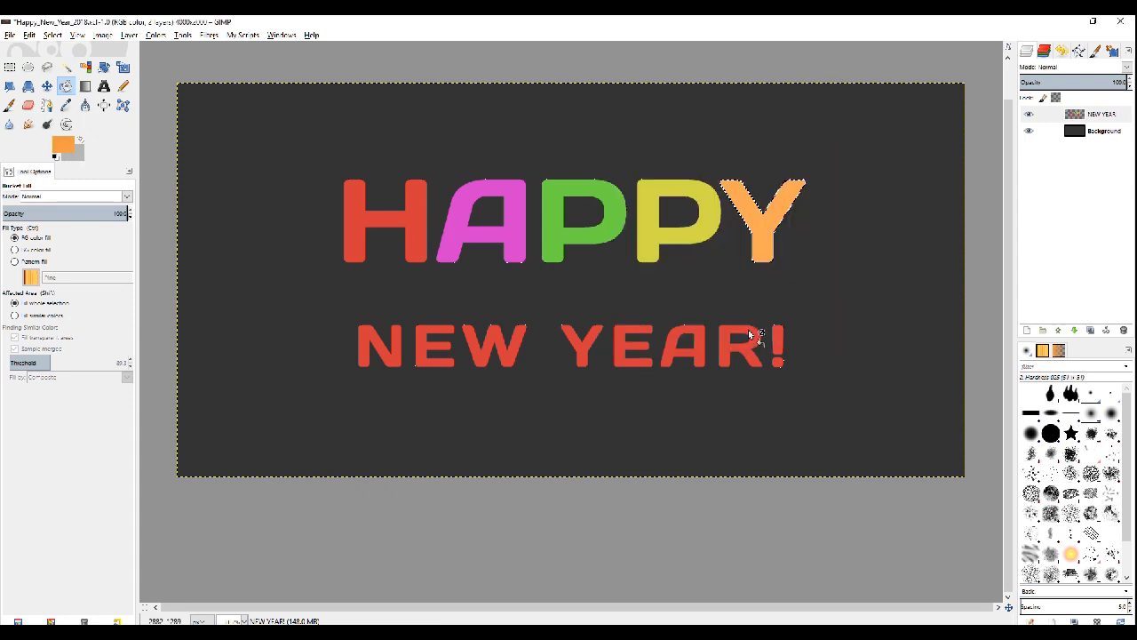
click(759, 230)
scroll(334, 326, down, 3)
scroll(315, 305, up, 3)
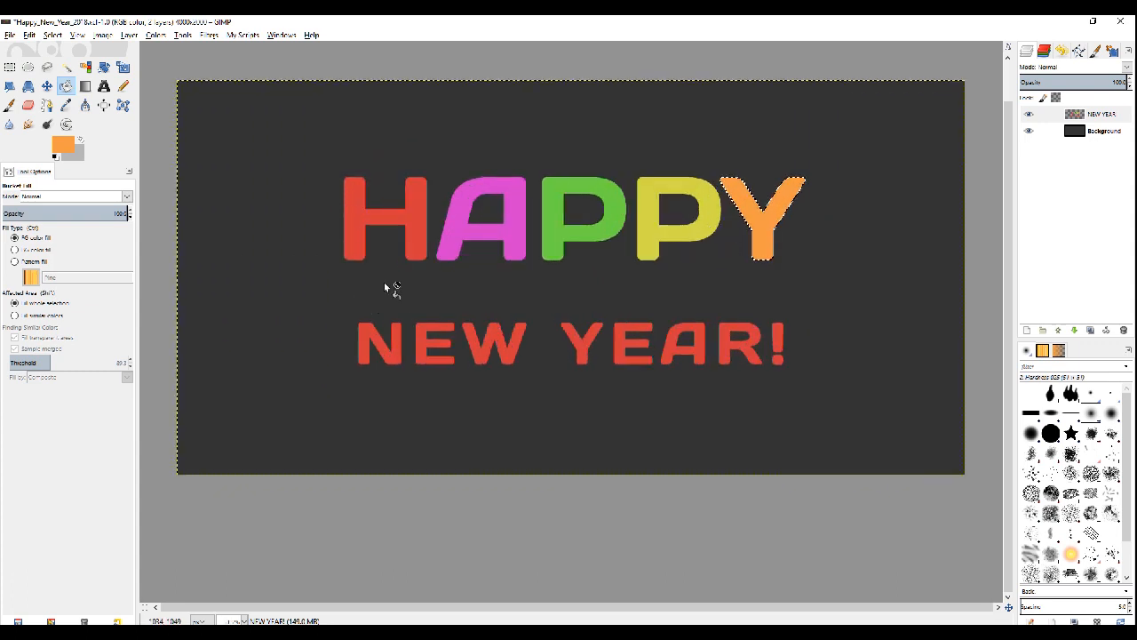
click(68, 147)
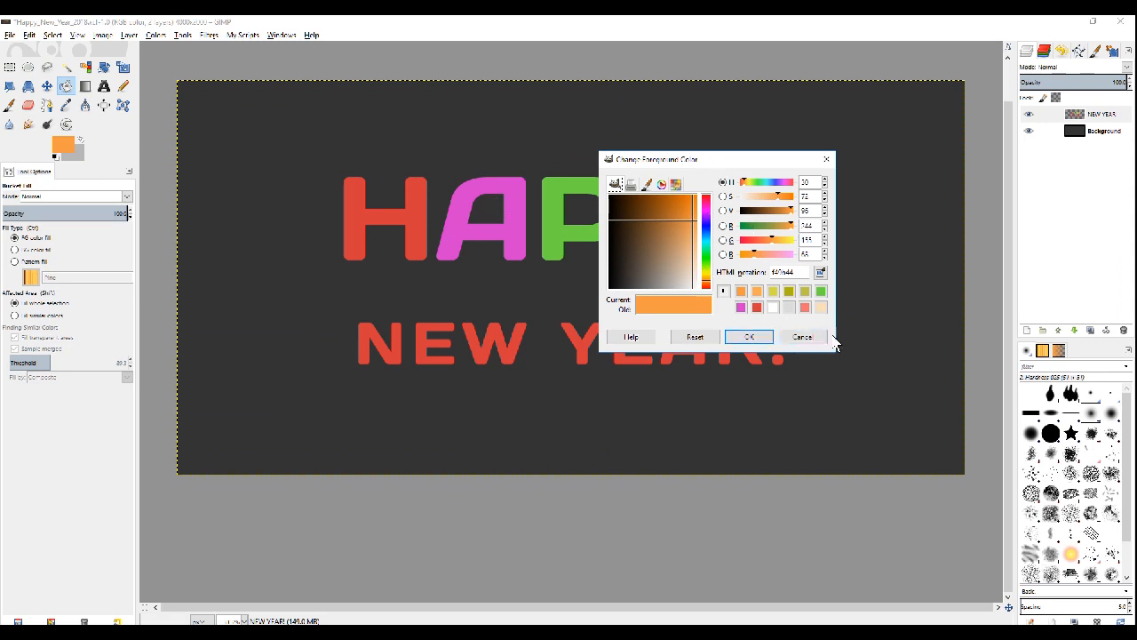
click(799, 336)
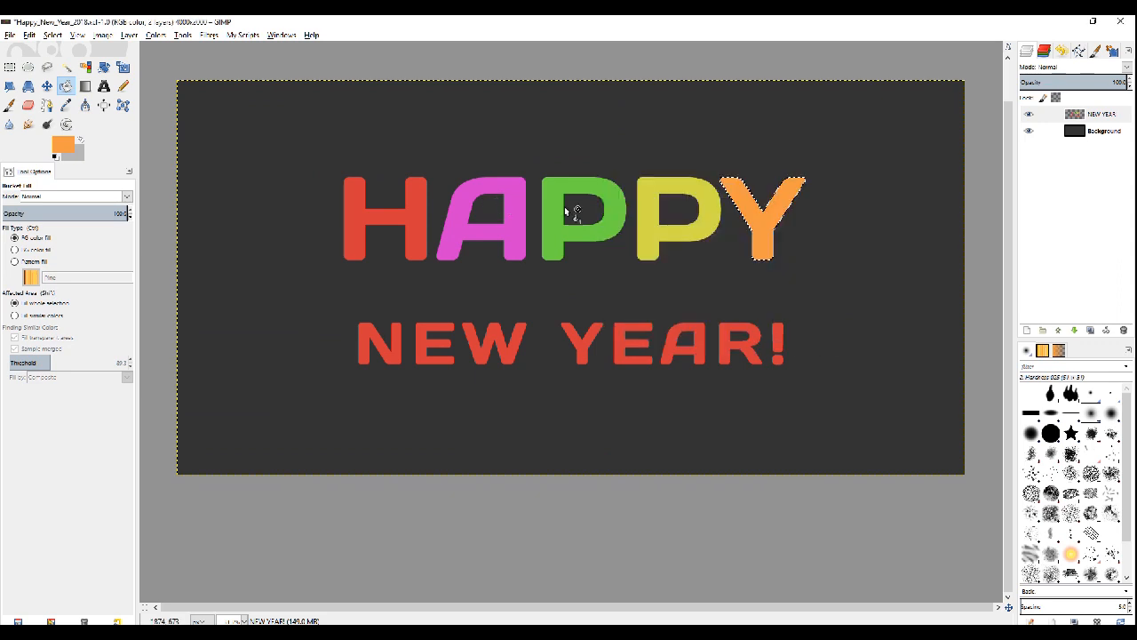
Step: Select the N of NEW with Fuzzy Select and bucket-fill it with a bright violet
click(84, 68)
click(66, 70)
click(365, 342)
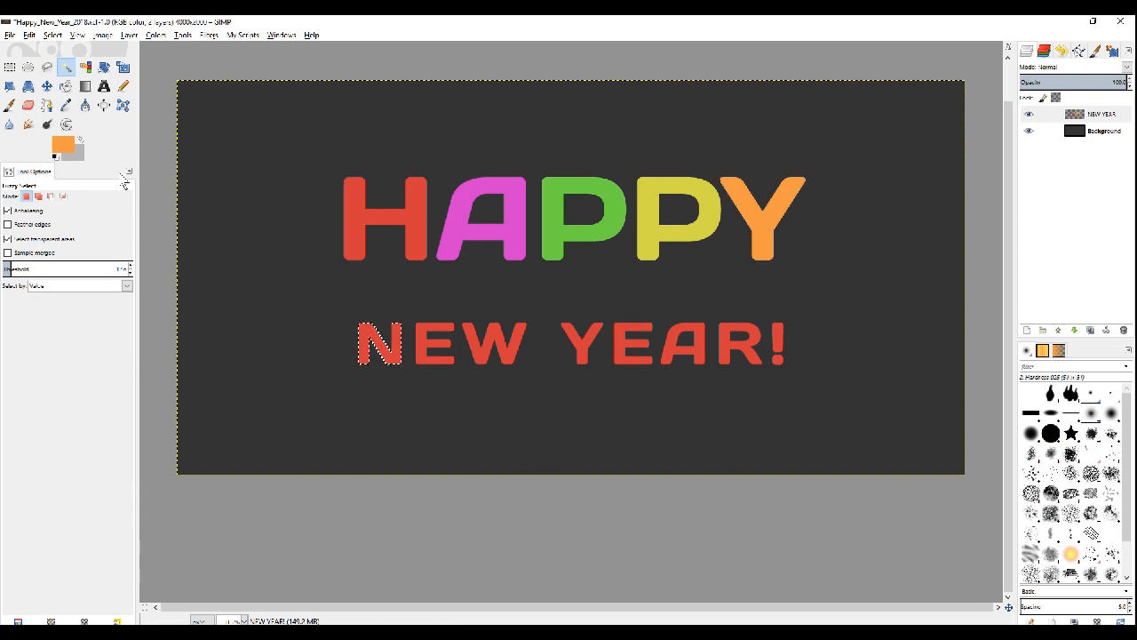
click(62, 145)
click(706, 226)
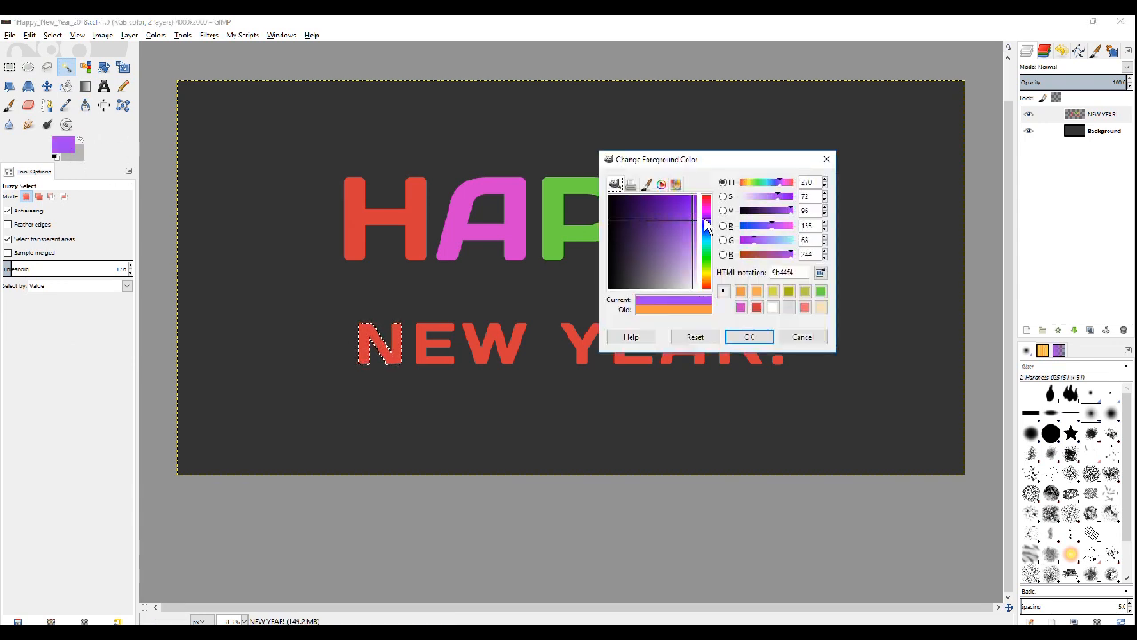
click(749, 337)
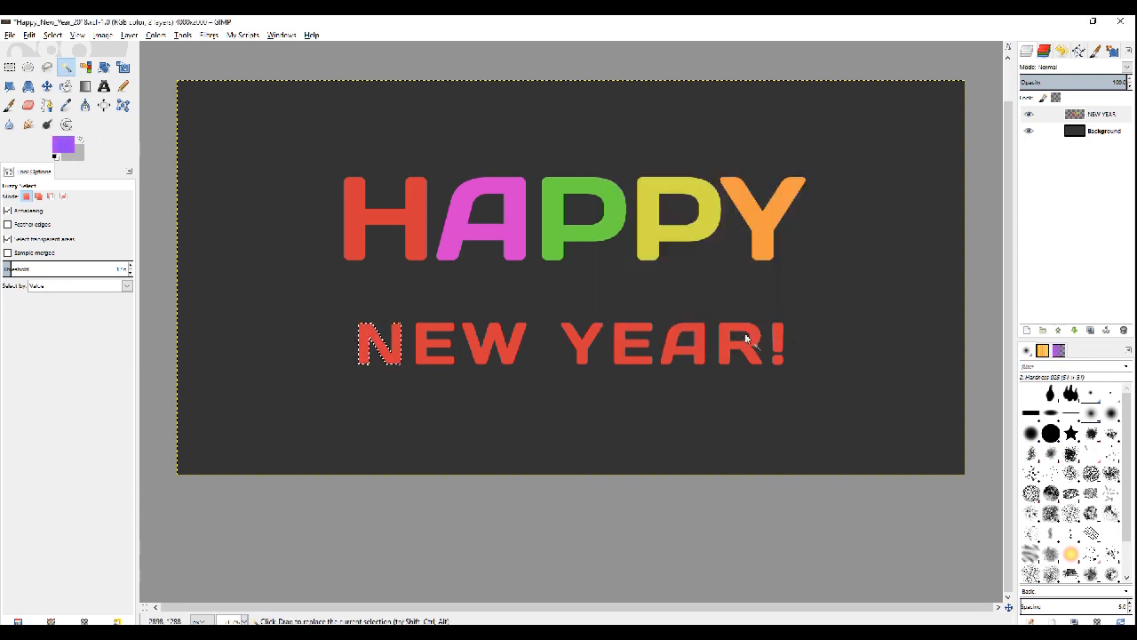
key(shift+b)
click(373, 338)
Step: Select the E of NEW with Fuzzy Select and set the foreground colour to blue
click(66, 67)
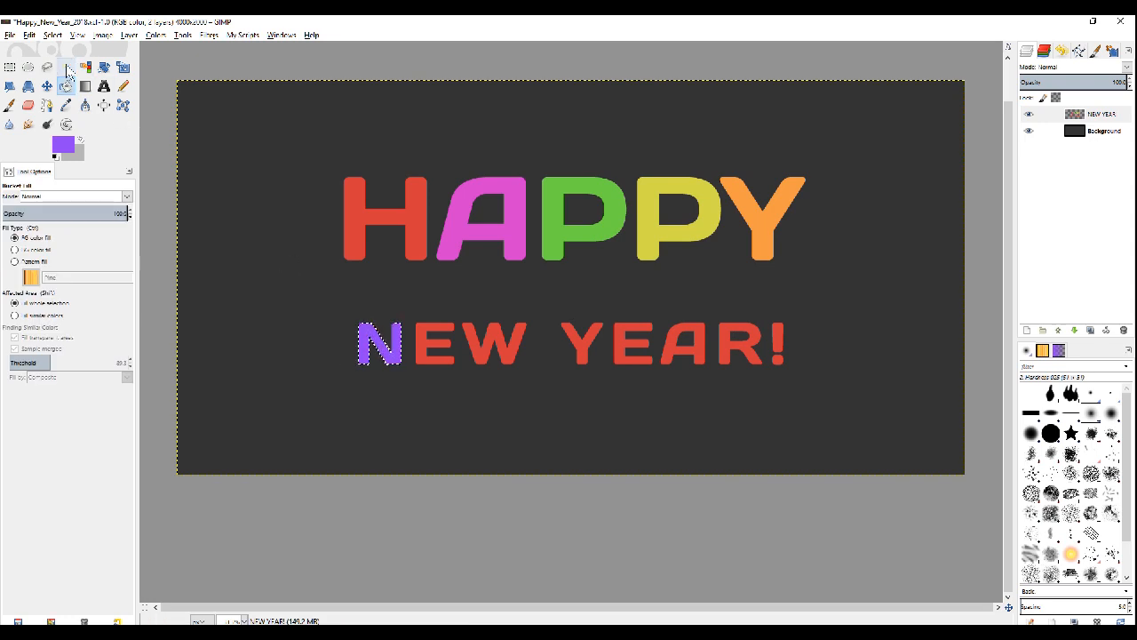
click(417, 353)
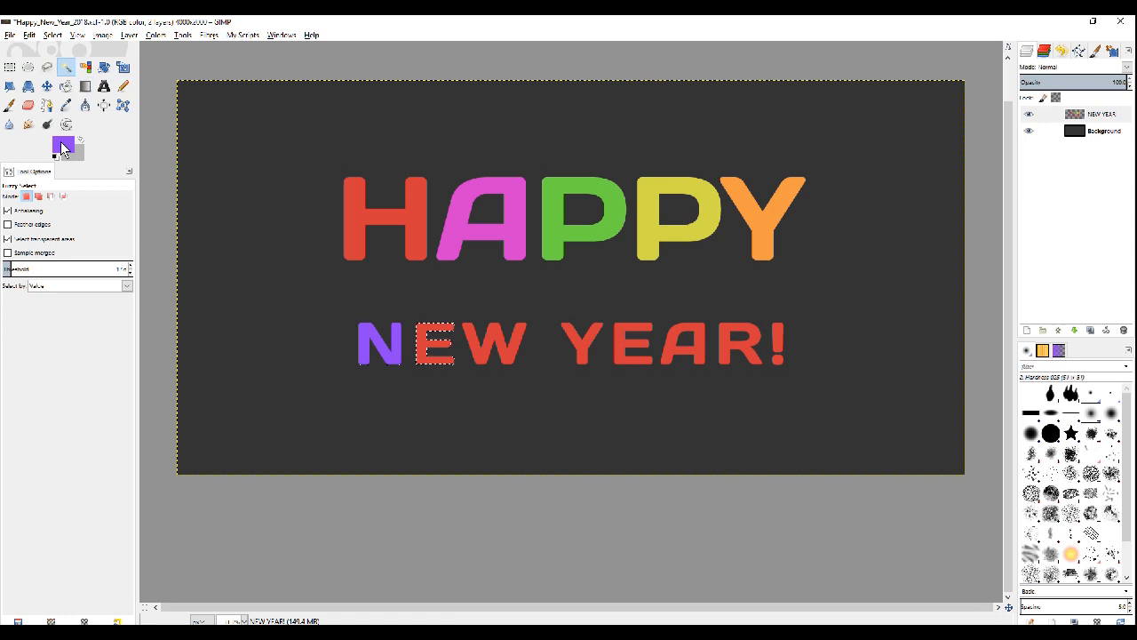
click(63, 144)
click(708, 234)
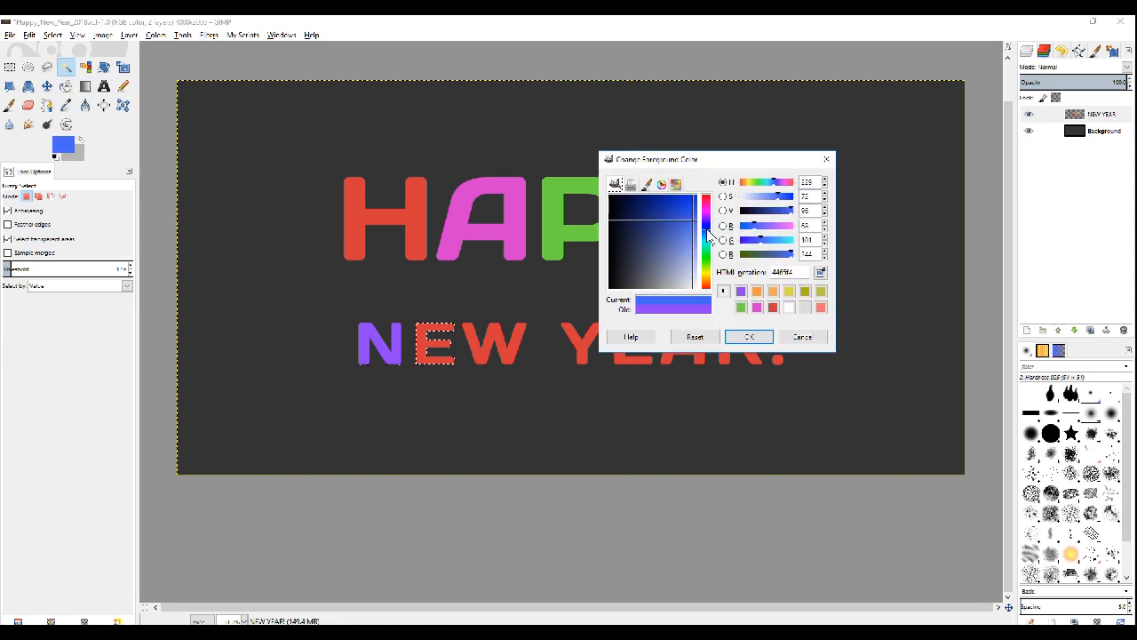
click(749, 336)
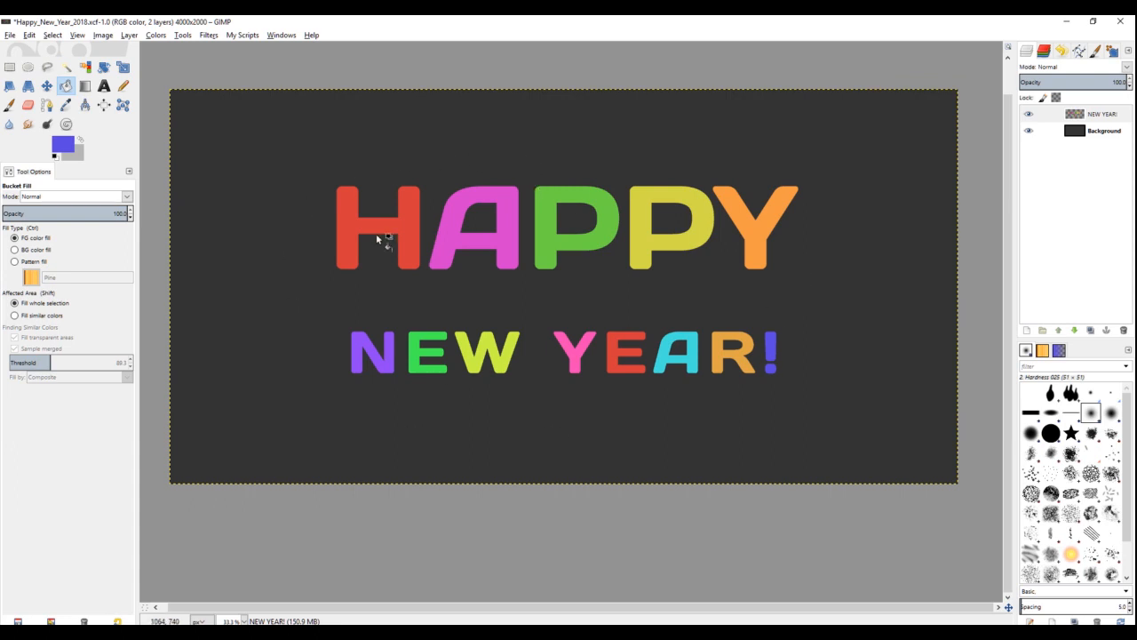
Step: Select the H of HAPPY with Fuzzy Select and create a new transparent layer named Light
scroll(339, 228, up, 1)
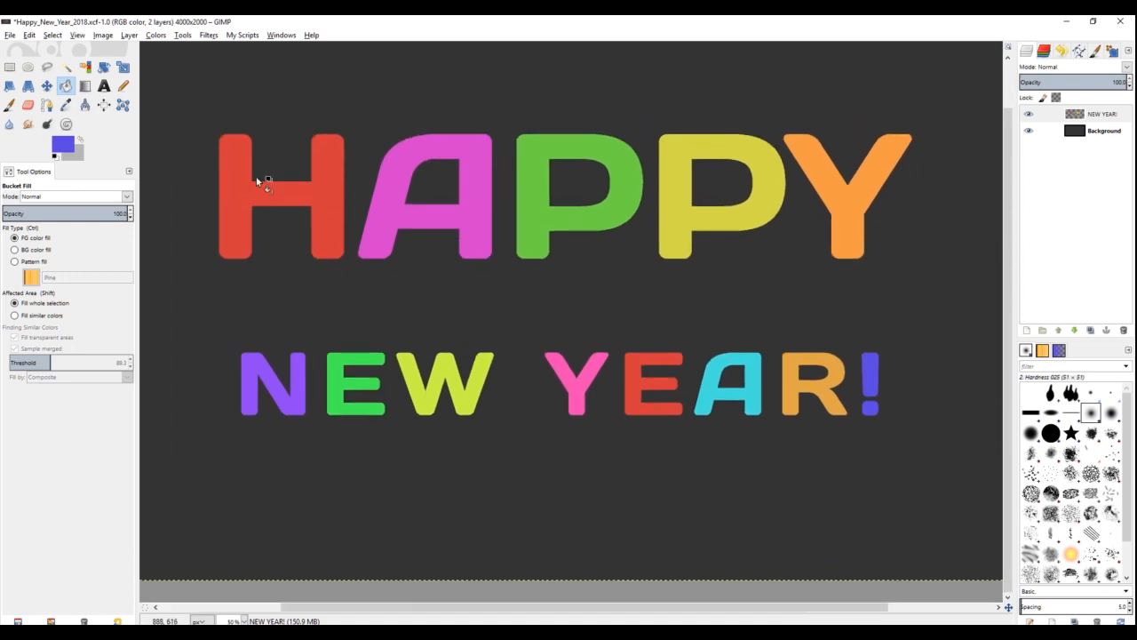
click(85, 68)
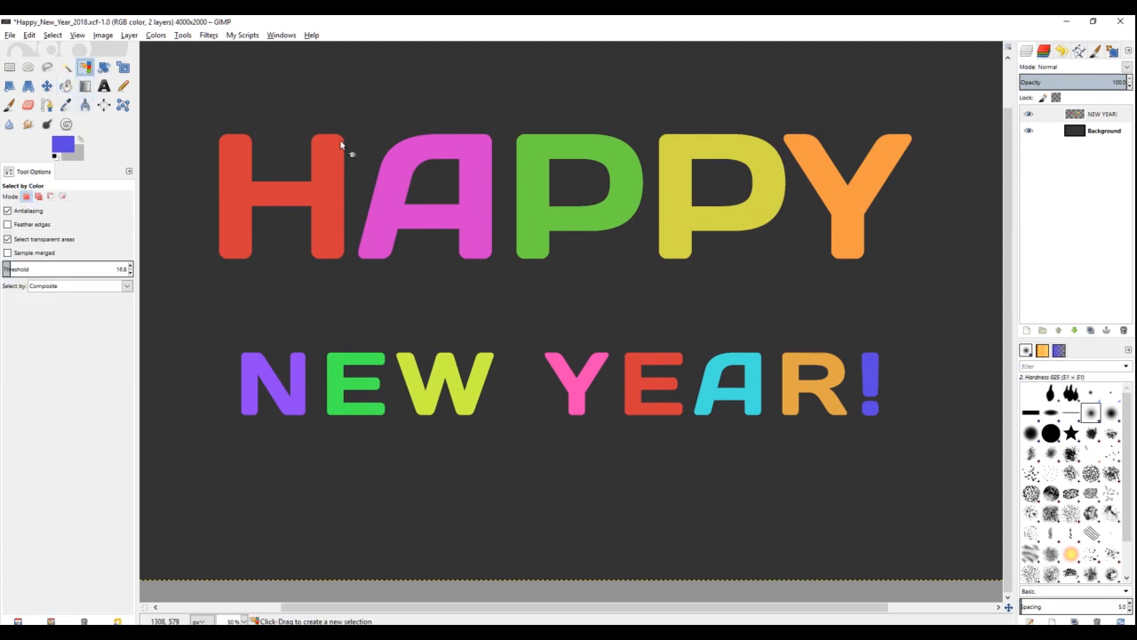
key(u)
click(236, 152)
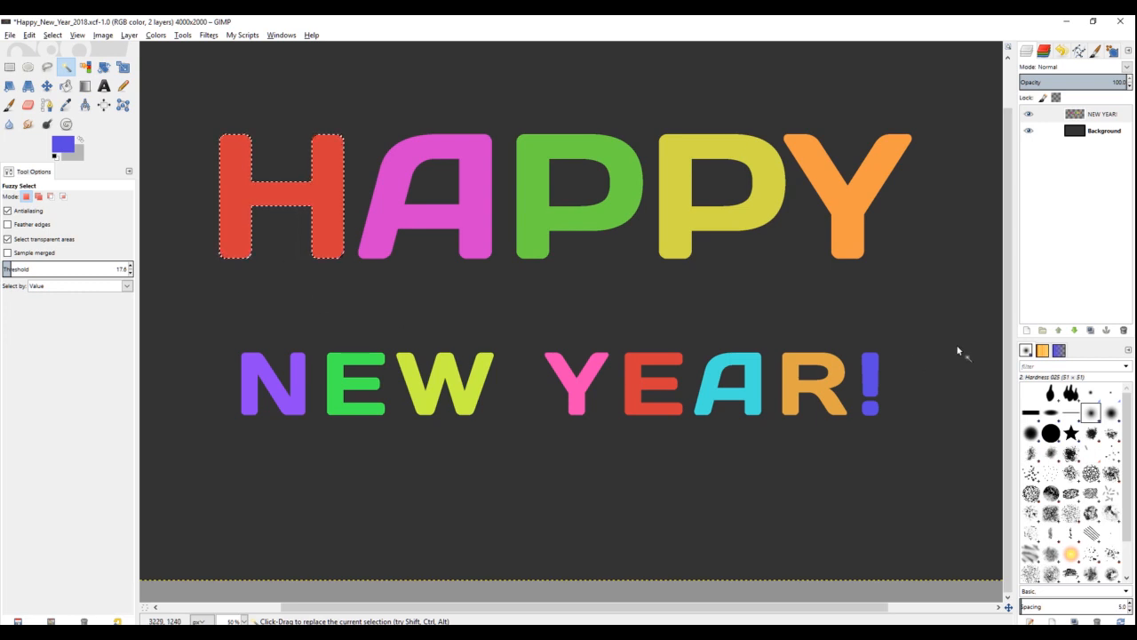
click(1026, 331)
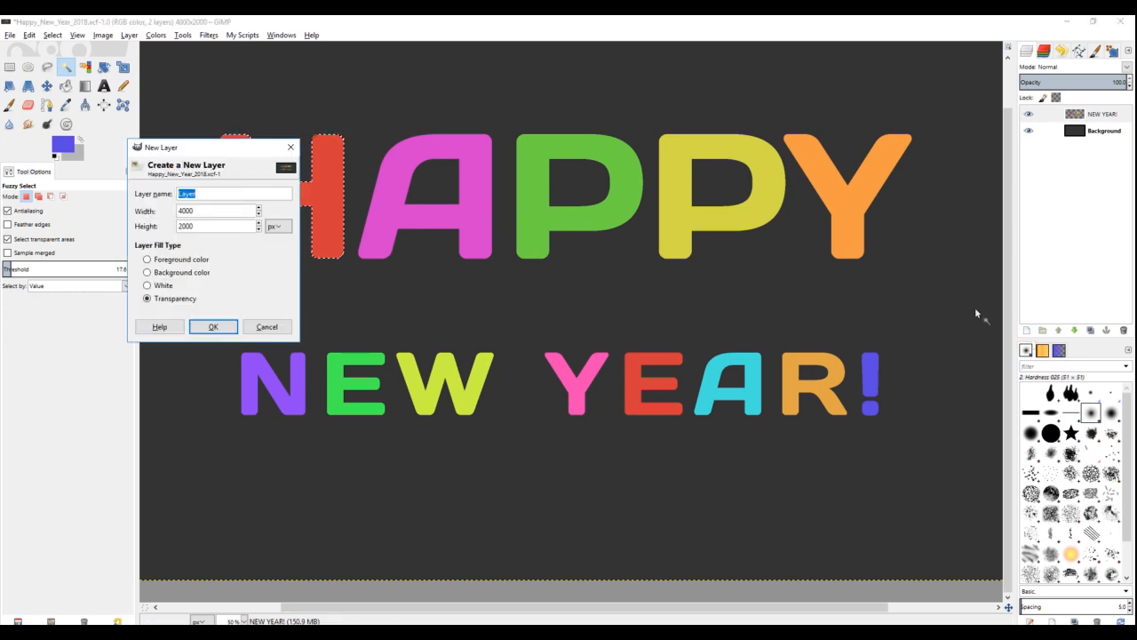
text(Light)
click(213, 327)
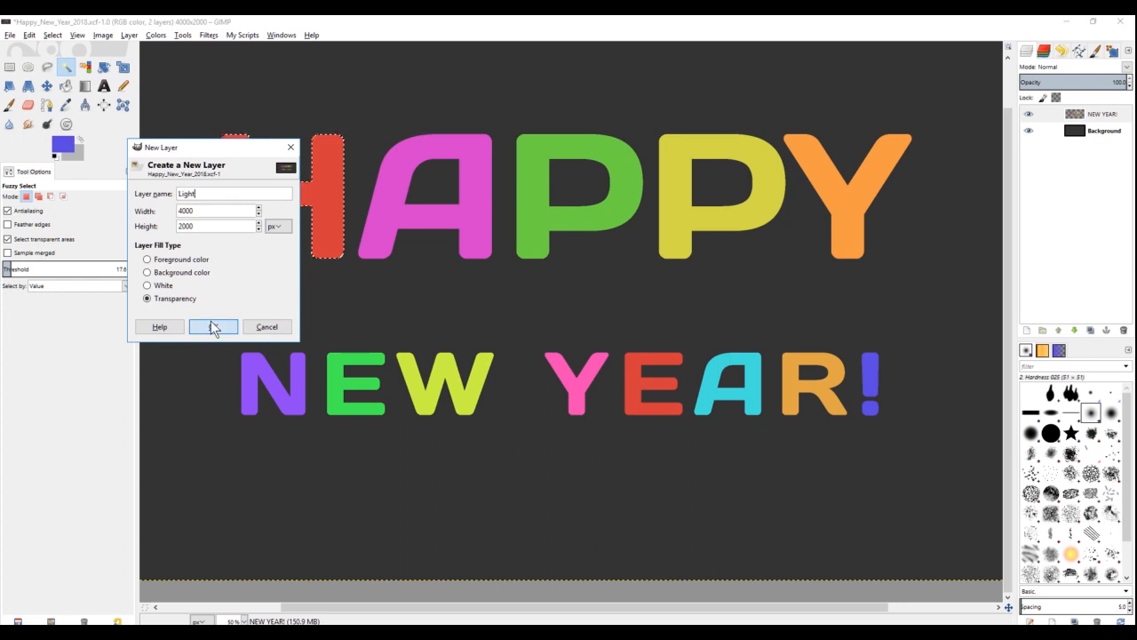
Step: Sample the red of the H with the Color Picker and lighten the foreground colour to ff6f6f
drag(297, 203, 407, 254)
key(o)
click(354, 216)
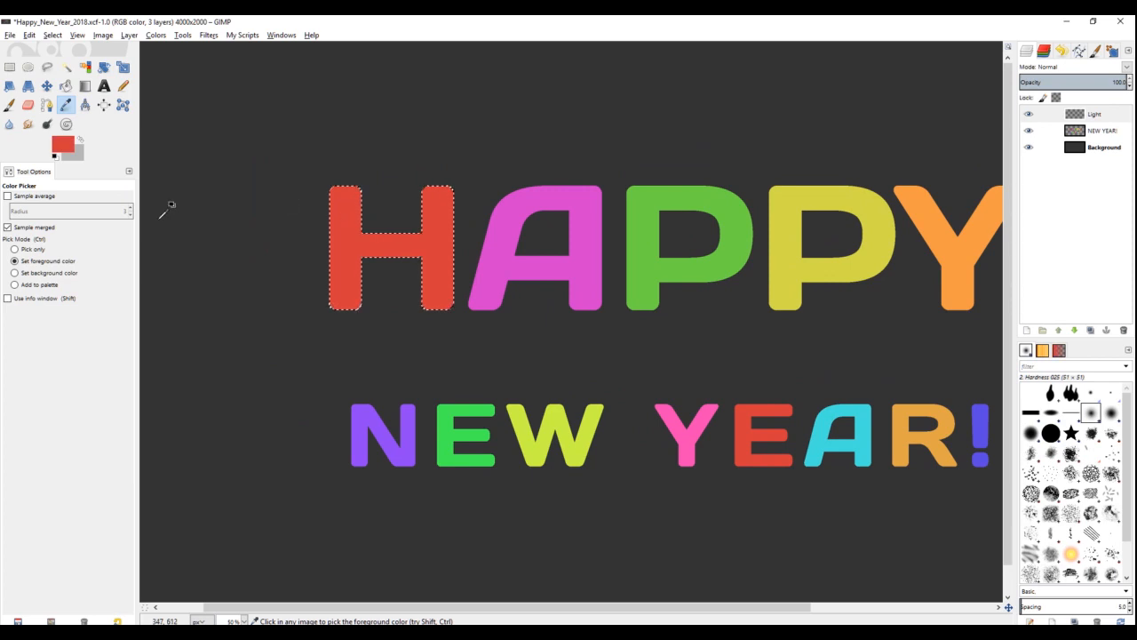
click(67, 144)
drag(684, 238, 698, 235)
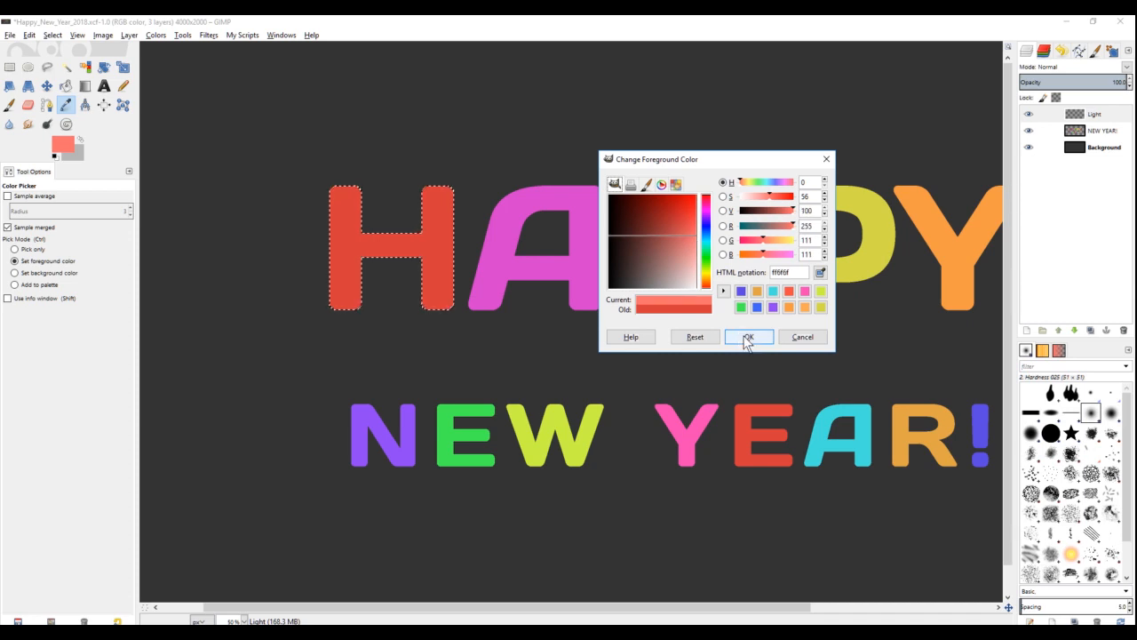
click(746, 339)
Step: Try painting light red highlight strokes on the left stem of the H with the Paintbrush and undo them
drag(350, 200, 406, 198)
key(p)
drag(384, 258, 390, 195)
drag(401, 255, 409, 194)
key(ctrl+z)
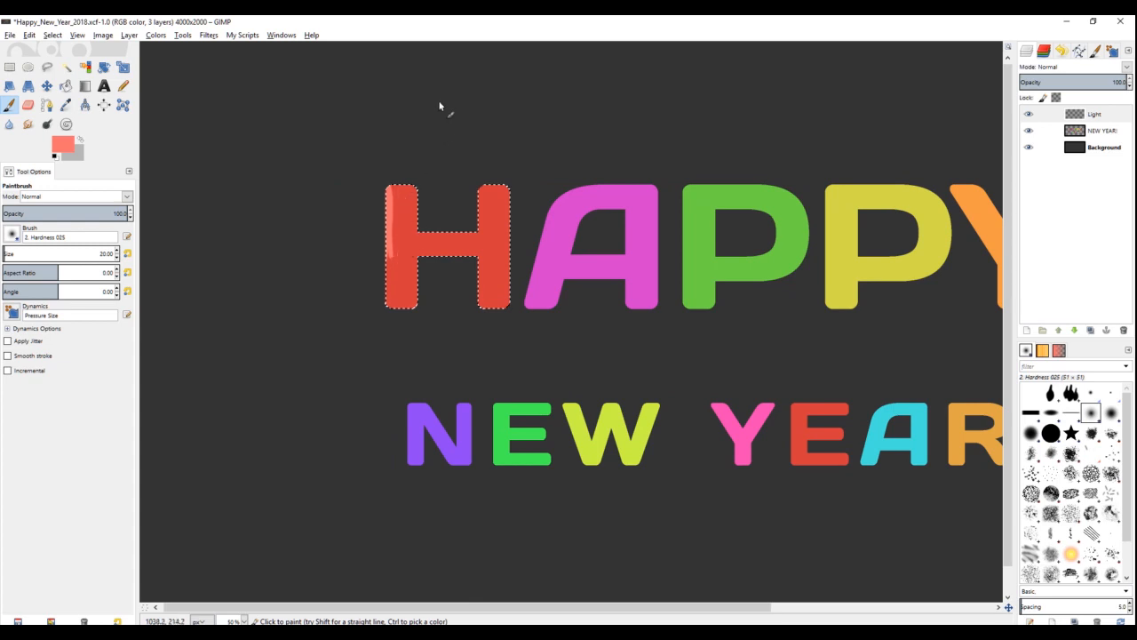
key(ctrl+z)
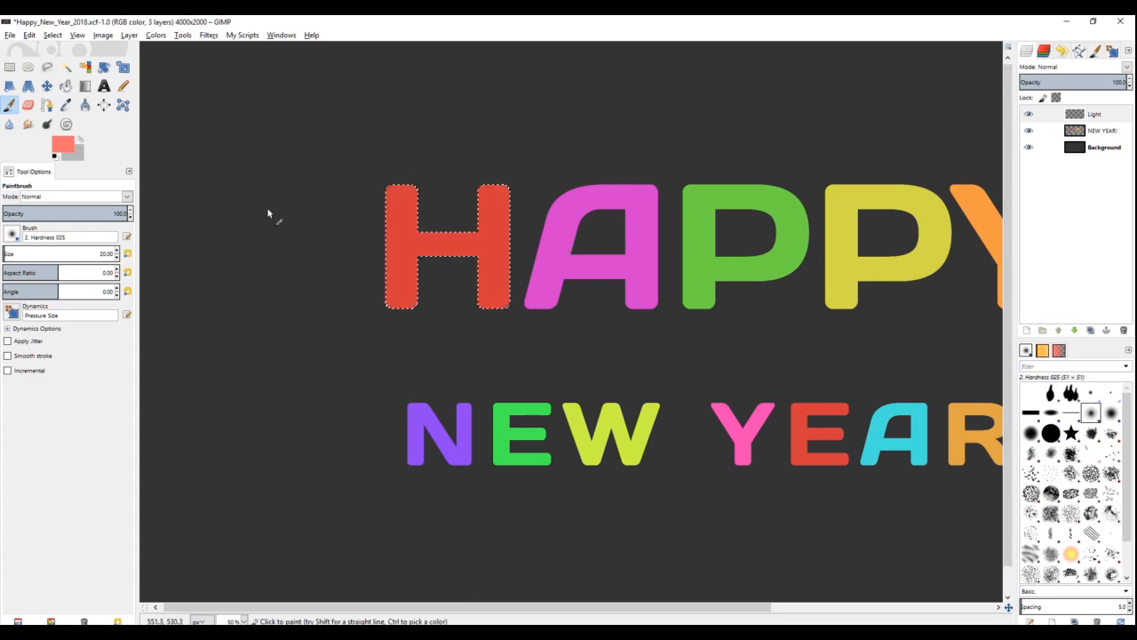
Step: Set the foreground colour to dark red 721d1d and the Blend tool's gradient shape to Radial
click(64, 146)
drag(653, 222, 652, 225)
click(750, 336)
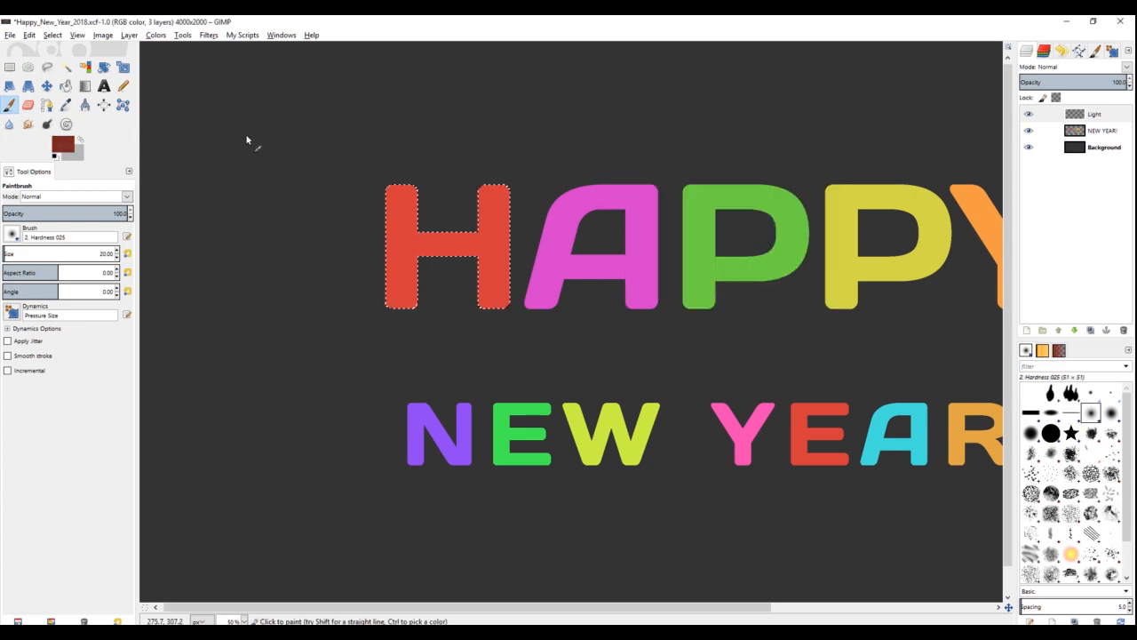
scroll(390, 192, up, 2)
click(84, 86)
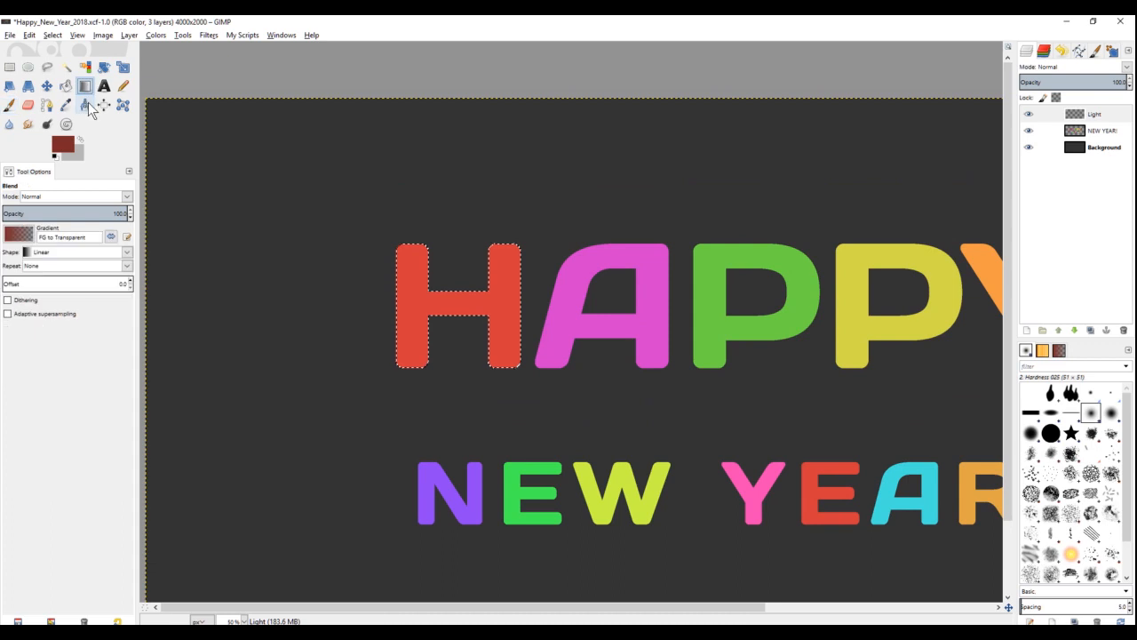
click(49, 251)
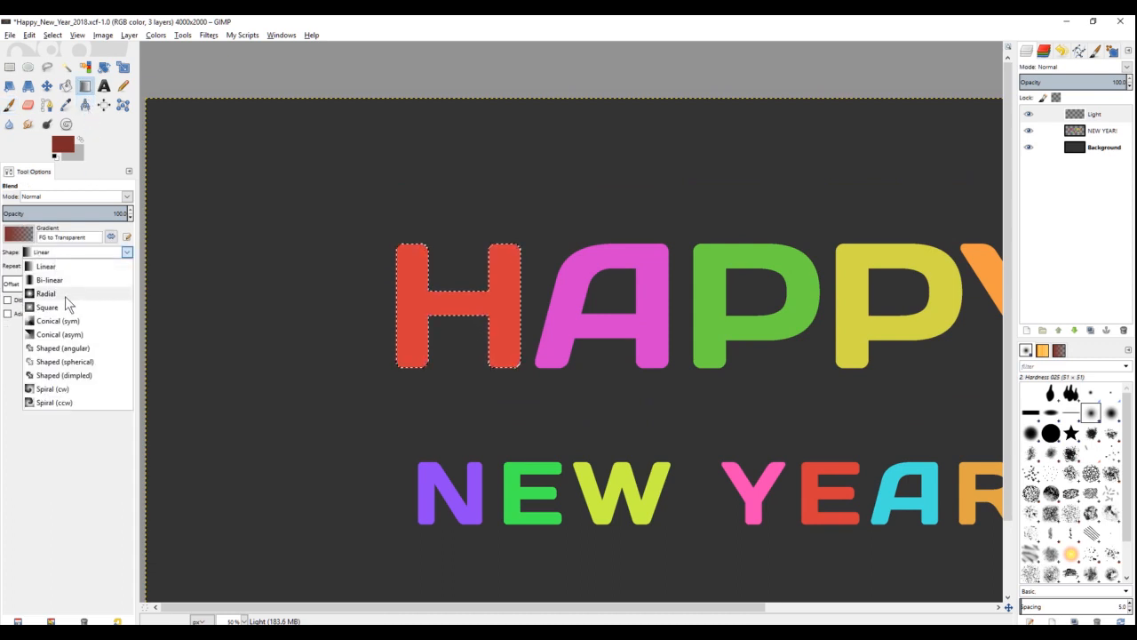
click(46, 293)
Step: Try several dark red radial gradients from the lower right to the upper left of the H, undoing each one
scroll(535, 376, down, 1)
drag(539, 380, 385, 193)
ctrl+scroll(432, 243, down, 4)
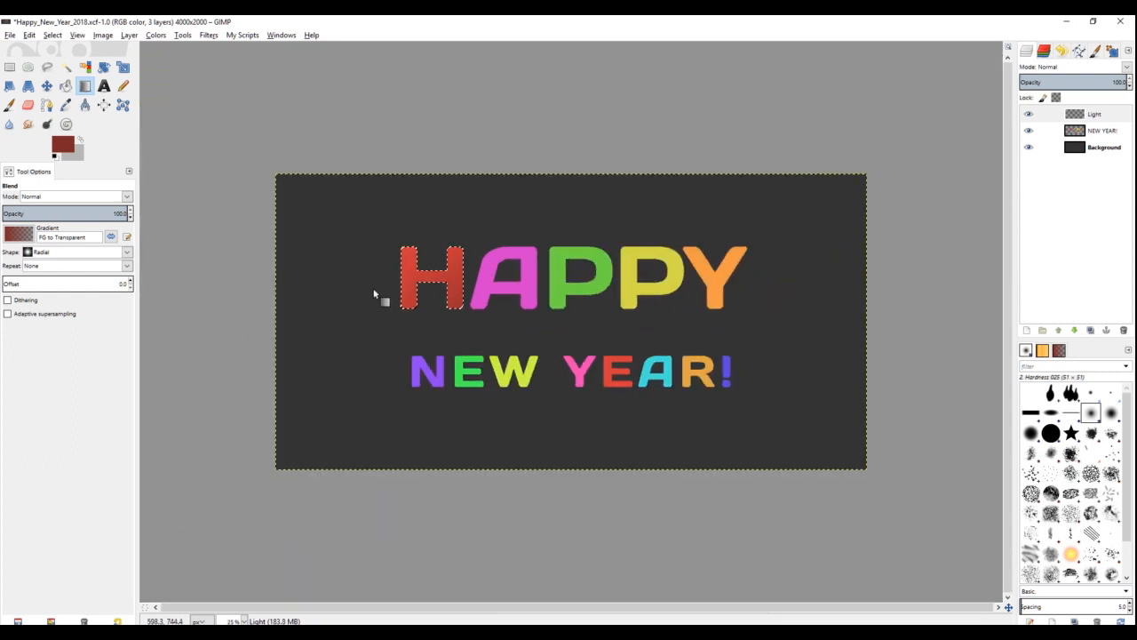
ctrl+scroll(407, 258, up, 4)
ctrl+scroll(374, 250, up, 1)
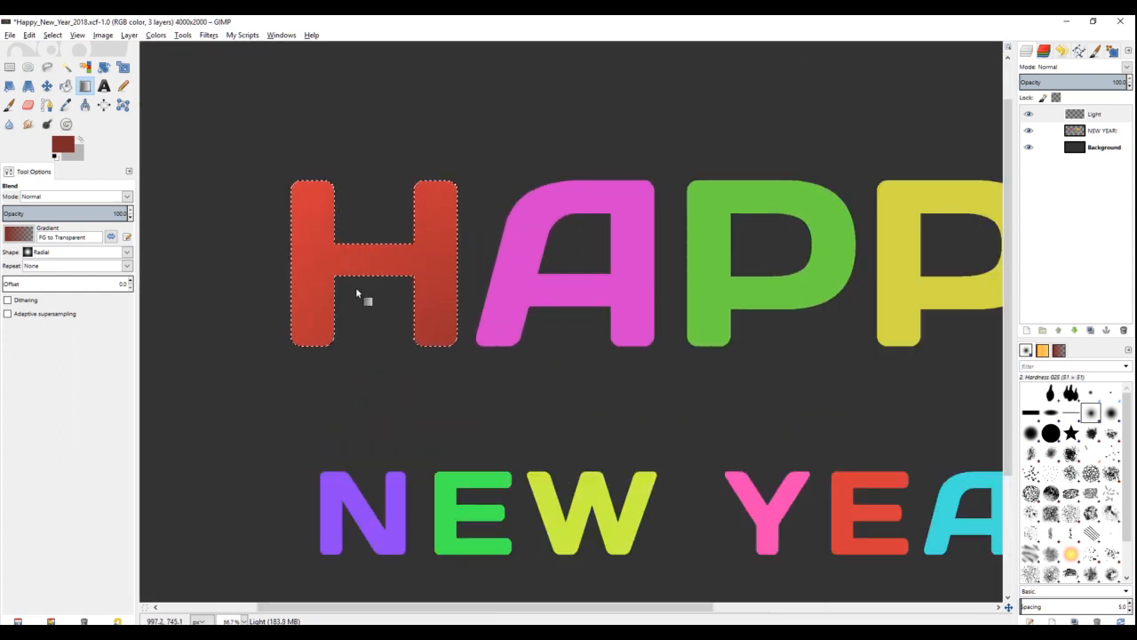
key(ctrl+z)
drag(497, 415, 327, 173)
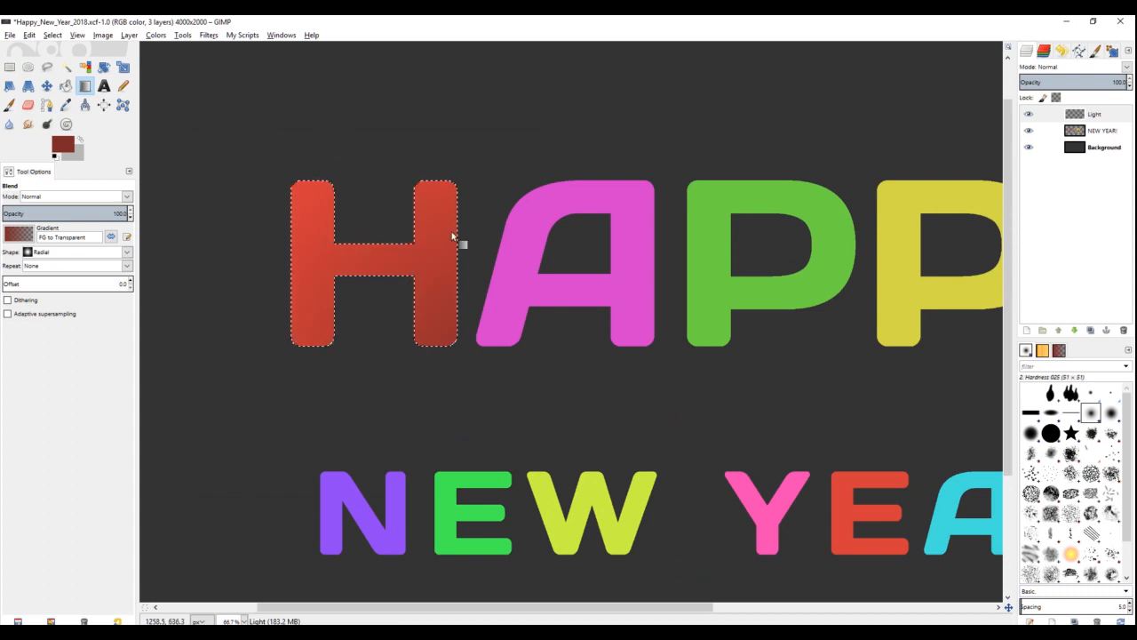
key(ctrl+z)
drag(466, 366, 311, 155)
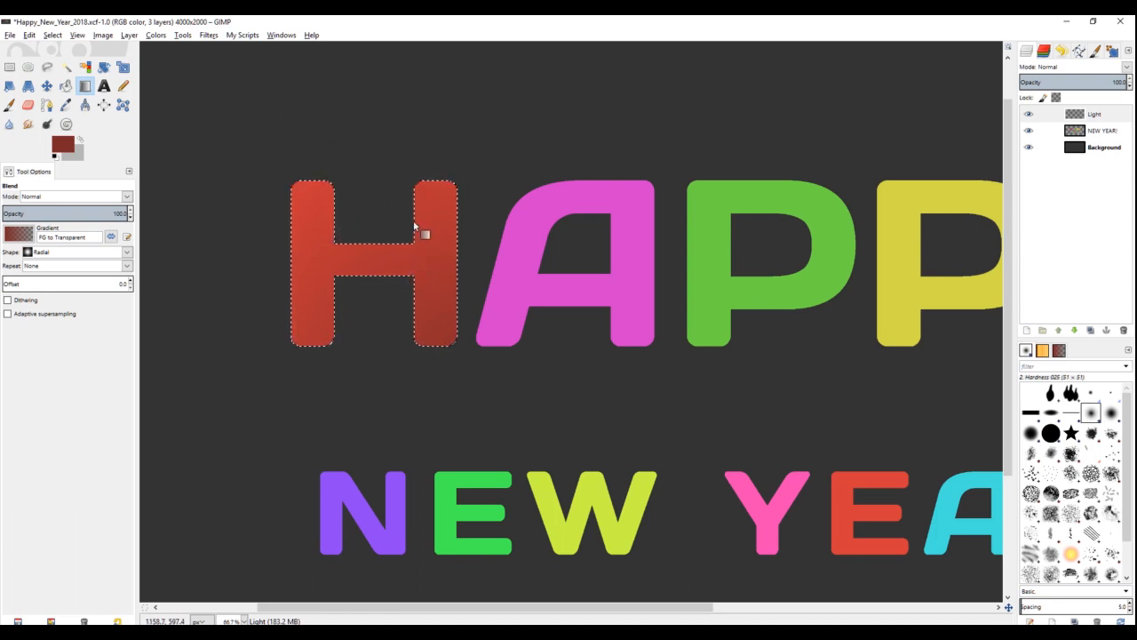
key(ctrl+z)
mouse_move(494, 409)
mouse_down()
mouse_move(364, 217)
mouse_move(300, 179)
mouse_up()
key(ctrl+z)
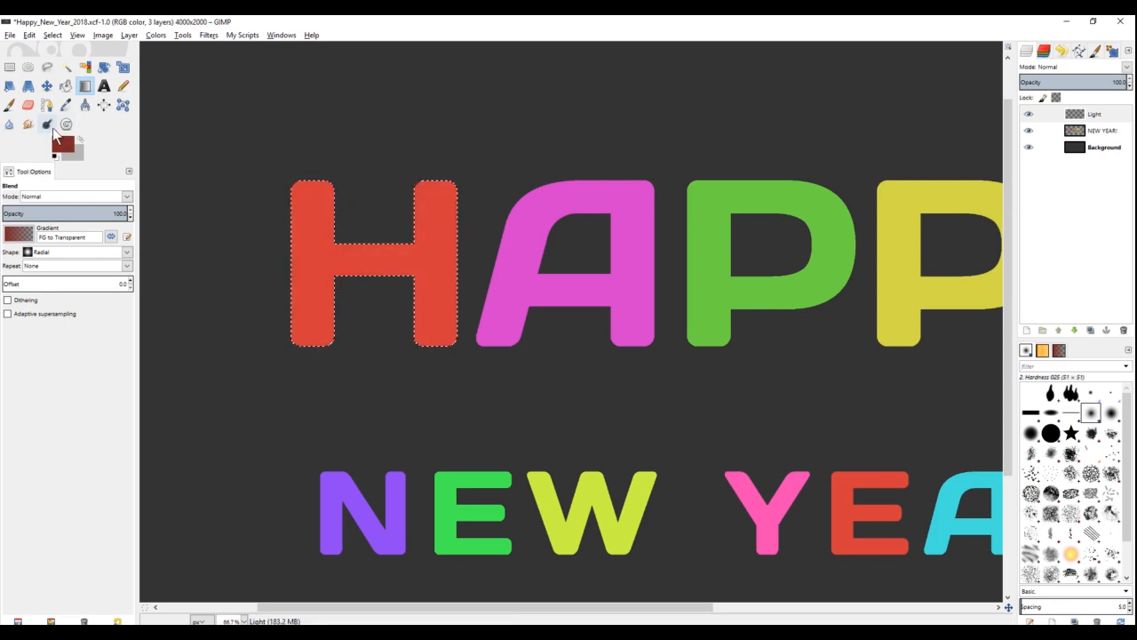
Step: Change the foreground colour to dark red 6f1616 and shade the H with a radial gradient from its lower right corner
click(57, 135)
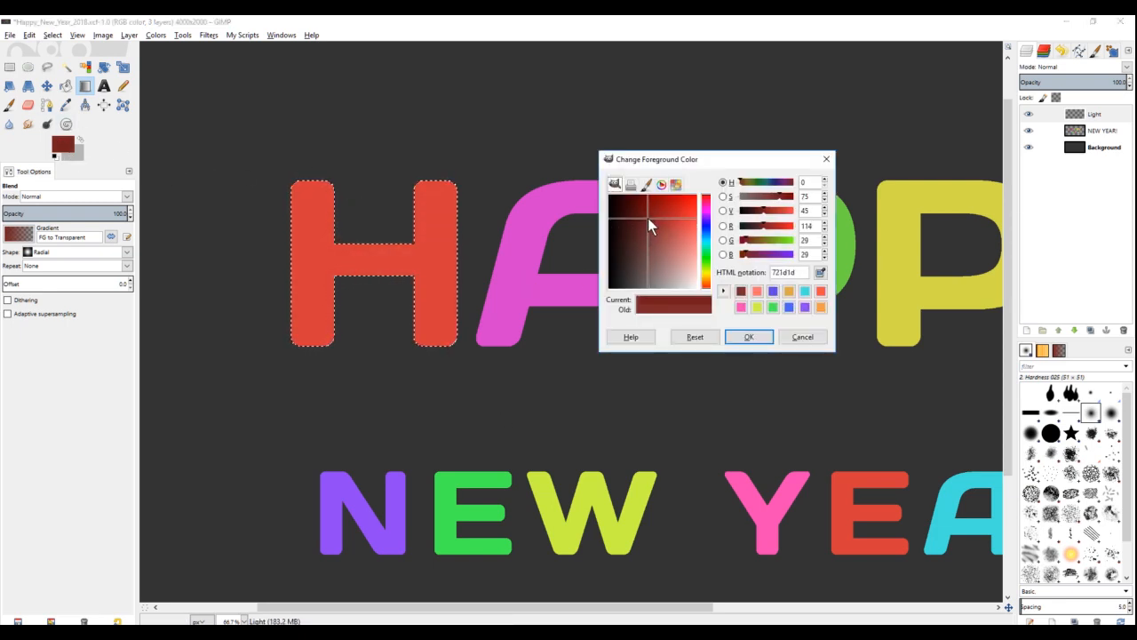
click(749, 337)
drag(482, 400, 292, 203)
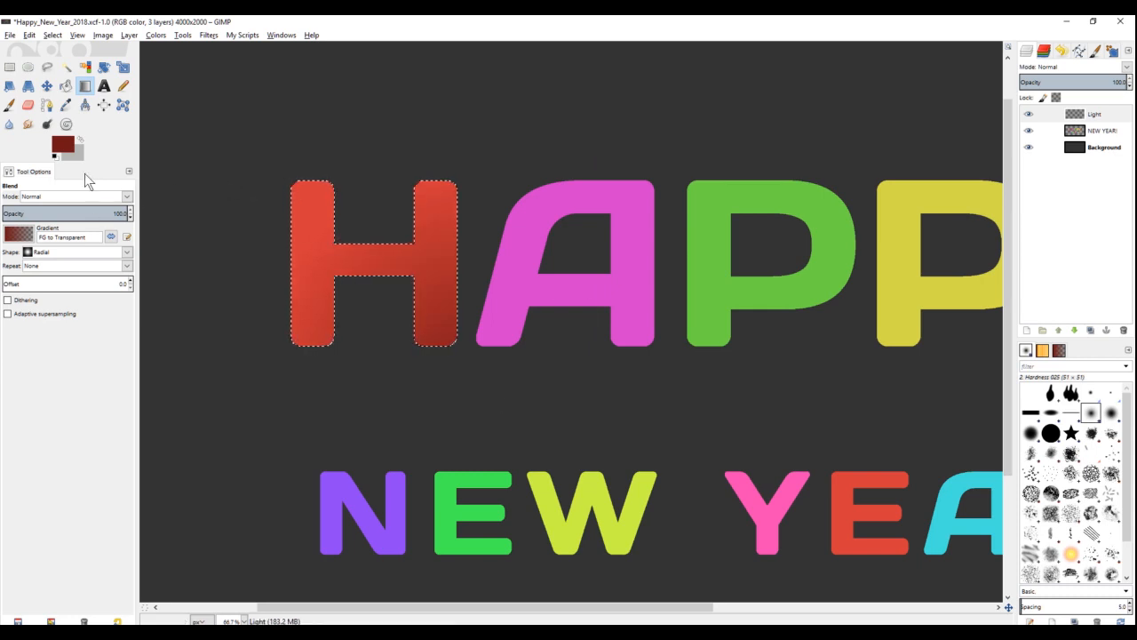
Step: Blend light red radial gradients at 25.5 opacity over the lower right part of the H
click(62, 147)
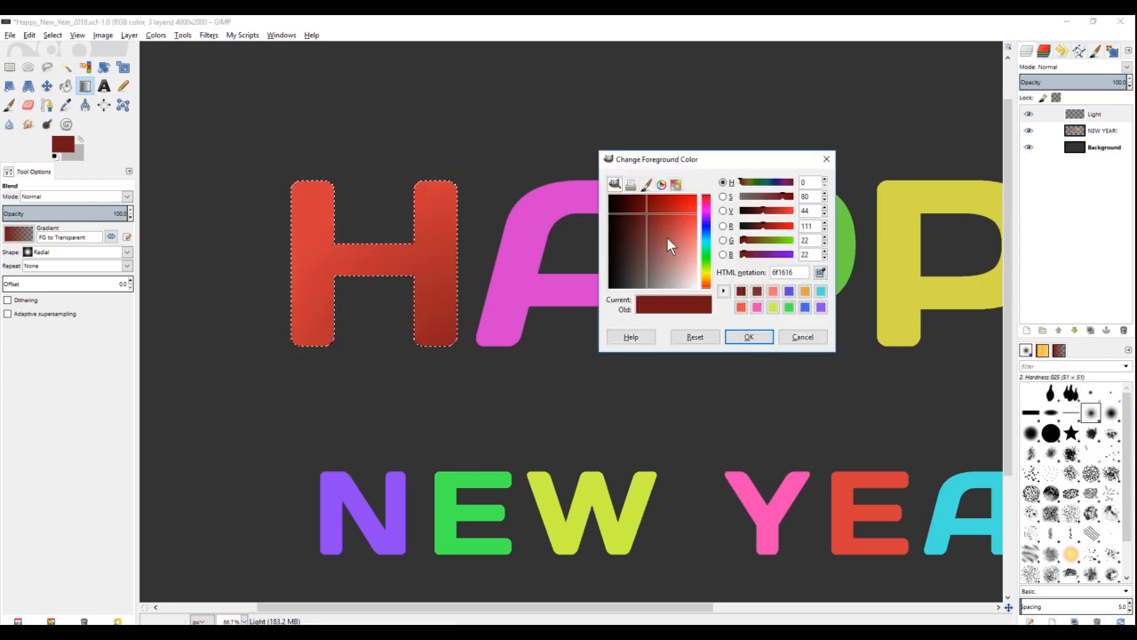
click(773, 291)
click(752, 337)
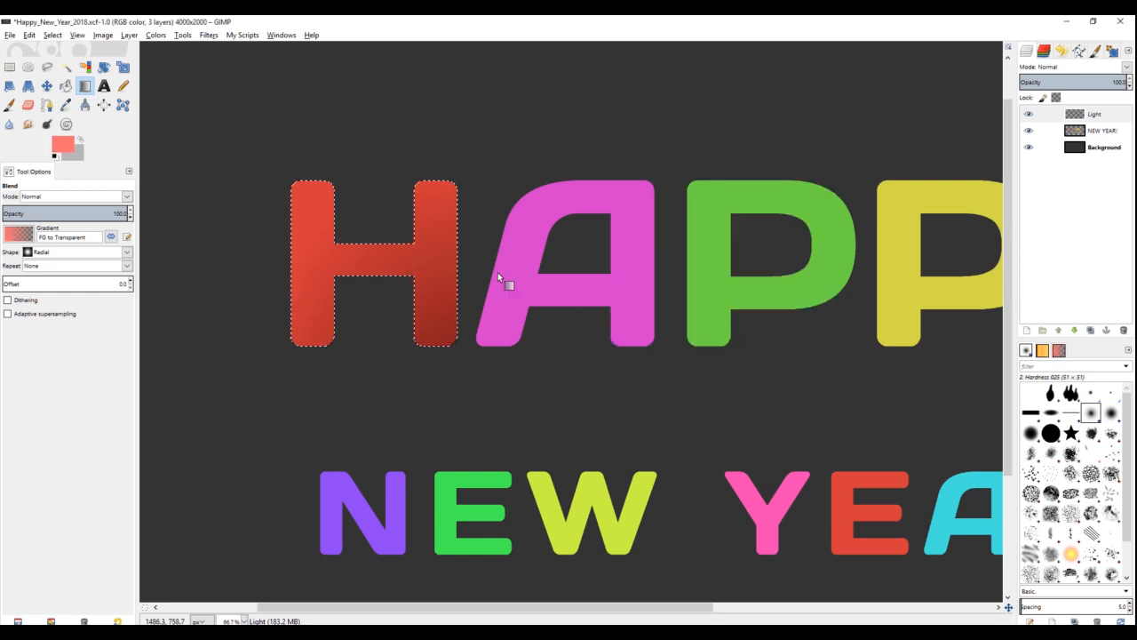
click(34, 213)
drag(479, 377, 404, 271)
drag(579, 334, 370, 189)
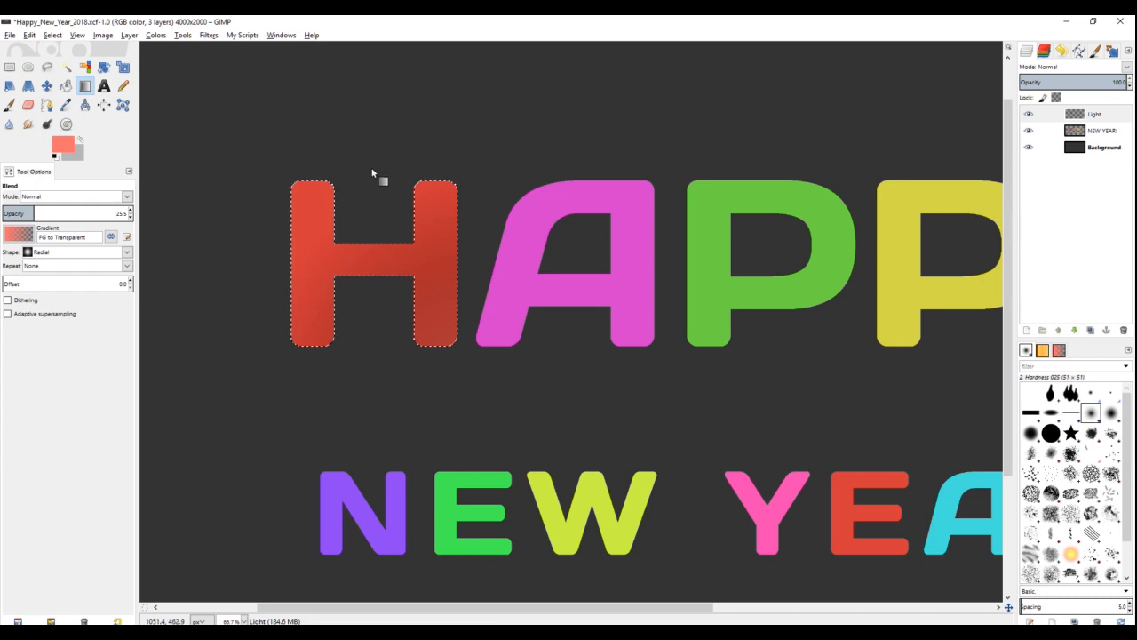
drag(467, 389, 359, 163)
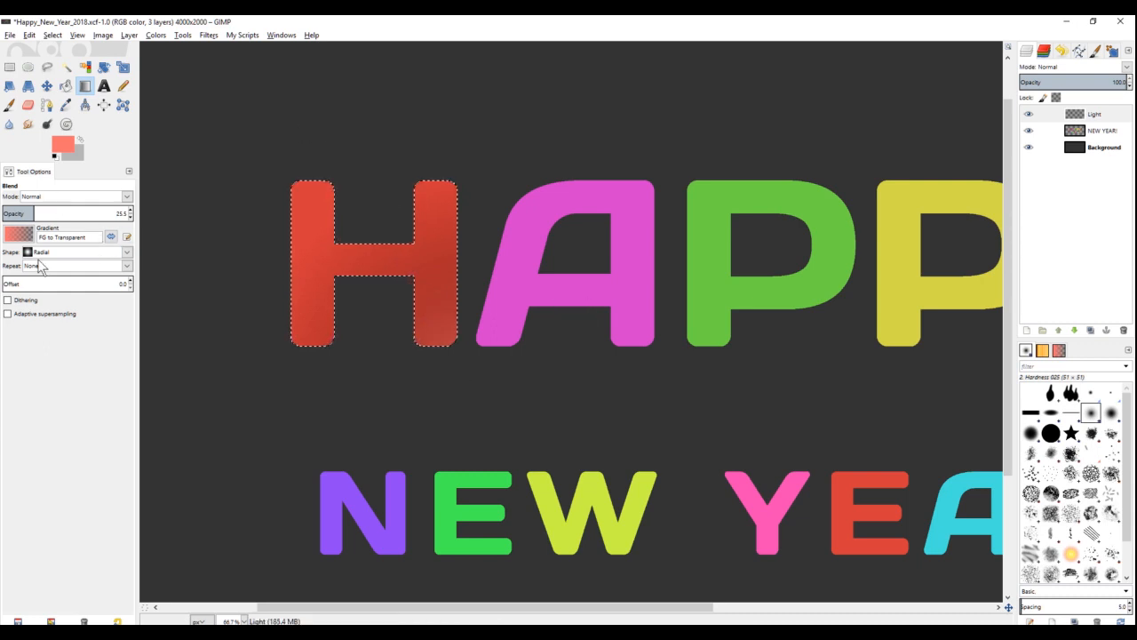
Step: Switch to the Paintbrush and adjust the brush size to 90, undoing the test strokes beside the H's left stem
key(p)
mouse_move(291, 148)
mouse_down()
mouse_move(317, 152)
mouse_move(316, 267)
mouse_move(313, 258)
mouse_up()
key(ctrl+z)
key(shift+bracketright)
key(shift+bracketright)
key(shift+bracketright)
key(shift+bracketright)
key(shift+bracketright)
key(shift+bracketright)
key(shift+bracketright)
key(shift+bracketright)
key(shift+bracketright)
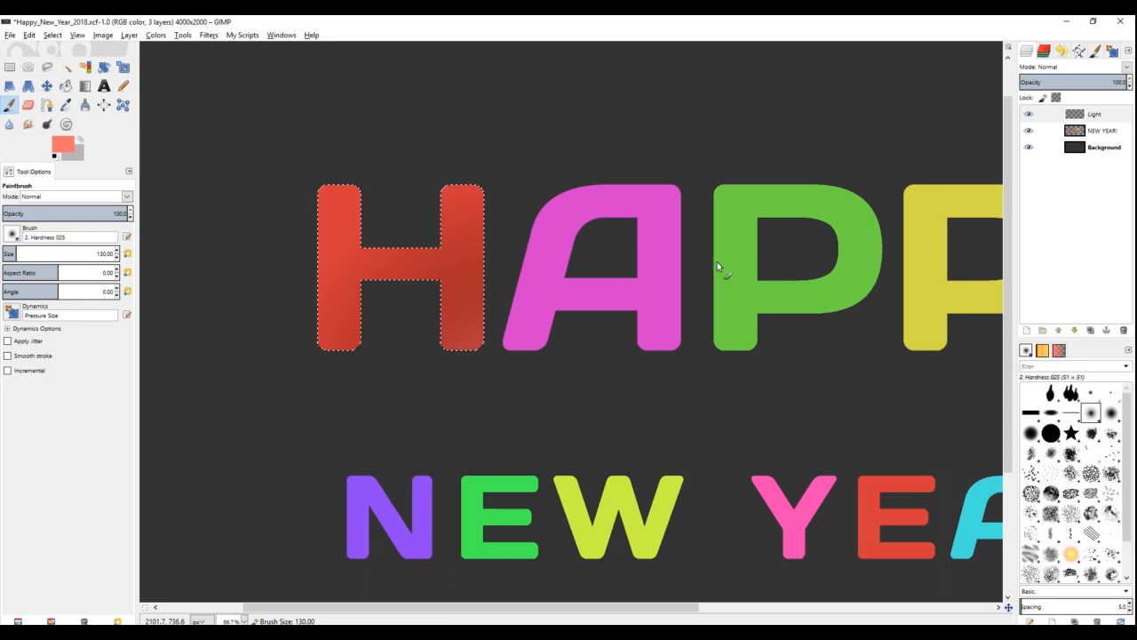
drag(308, 194, 308, 169)
key(ctrl+z)
key(shift+bracketleft)
key(shift+bracketleft)
key(shift+bracketleft)
key(shift+bracketleft)
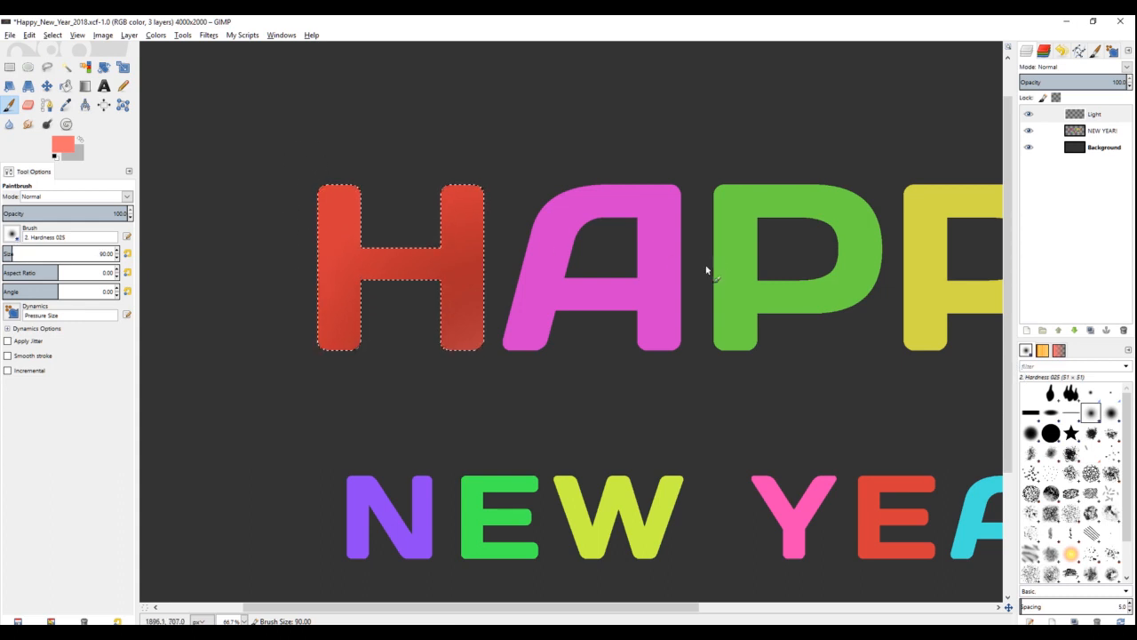
Step: Set the brush dynamics to Dynamics Off, undo a test stroke on the H's left stem and reduce the brush size to 40
click(11, 313)
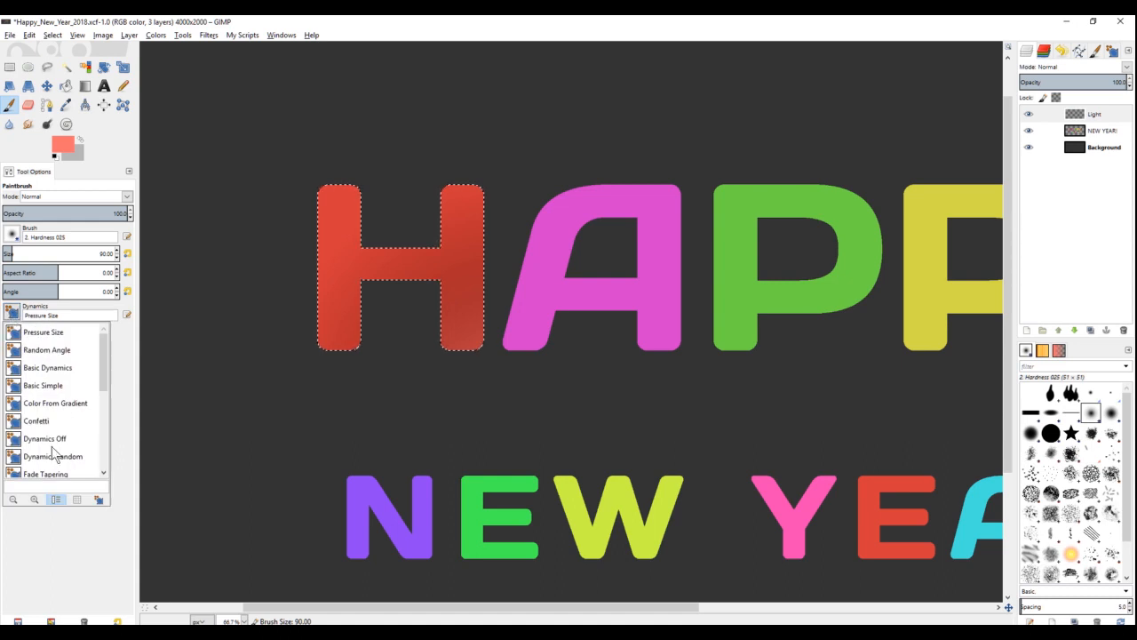
click(47, 432)
drag(340, 210, 350, 330)
key(ctrl+z)
key(shift+bracketleft)
key(shift+bracketleft)
key(shift+bracketleft)
key(shift+bracketleft)
key(shift+bracketleft)
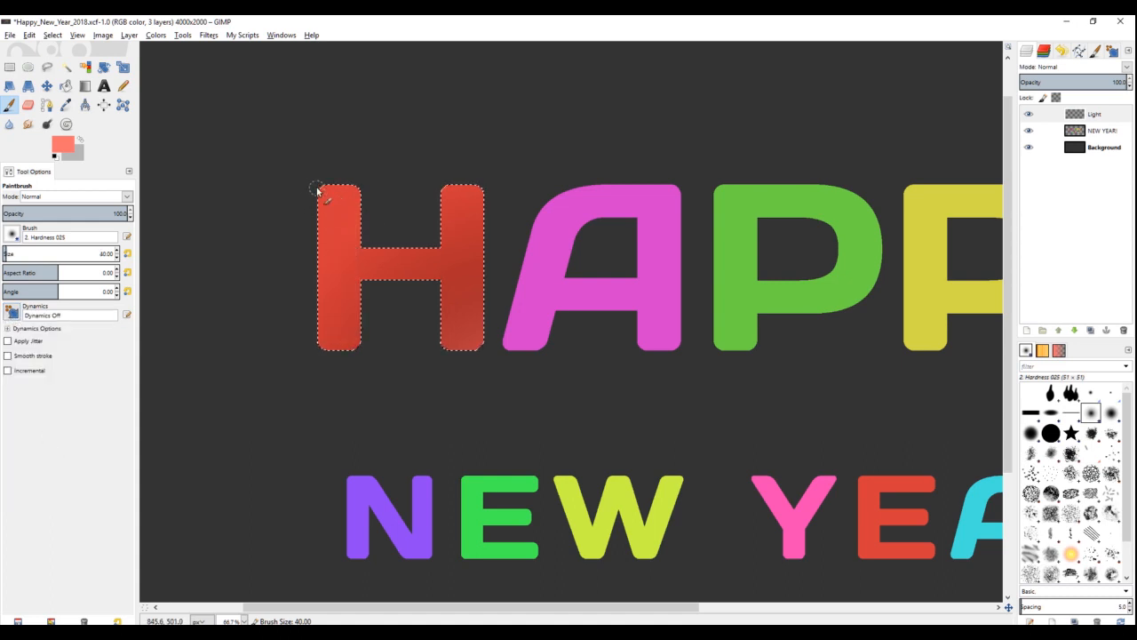
Step: Paint straight light red highlights along the left and top edges of the H's left stem
click(317, 188)
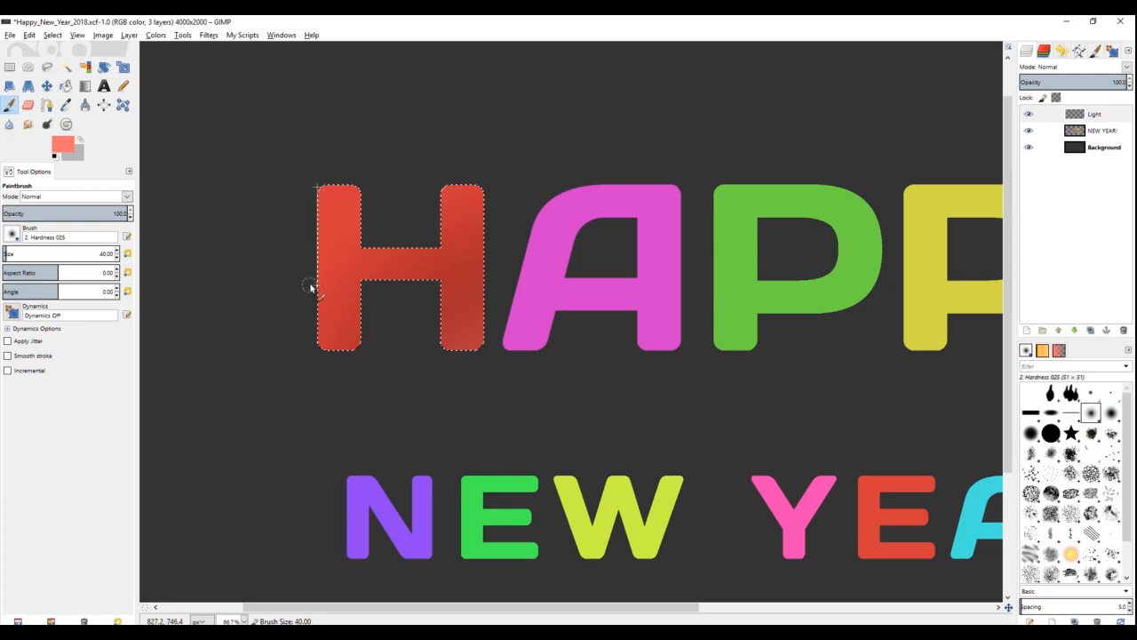
shift+click(312, 348)
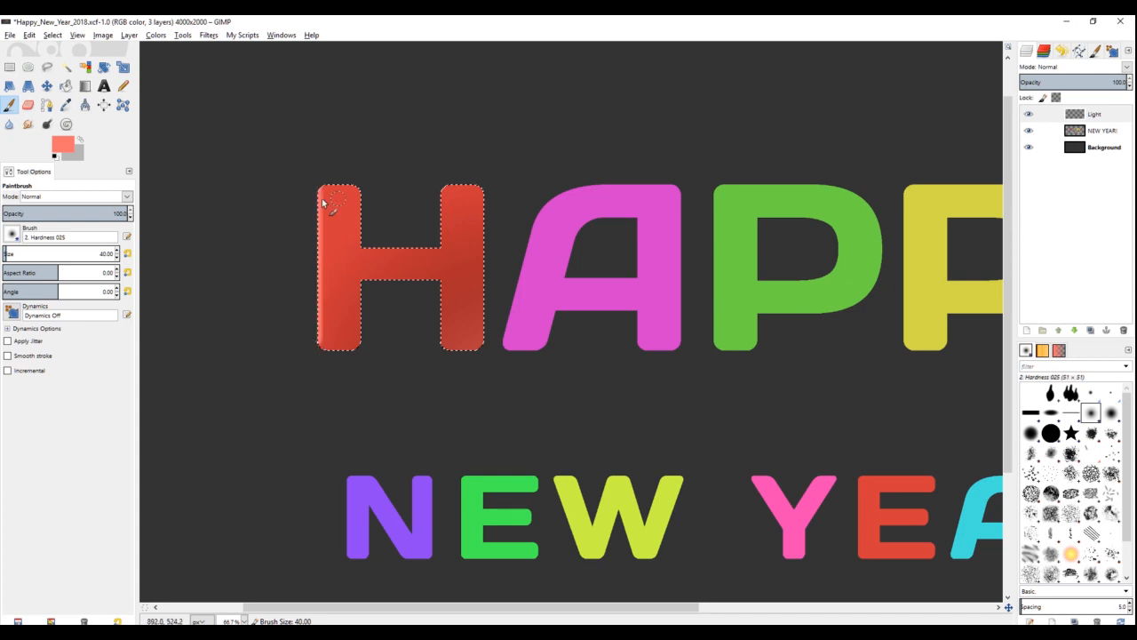
scroll(323, 204, up, 2)
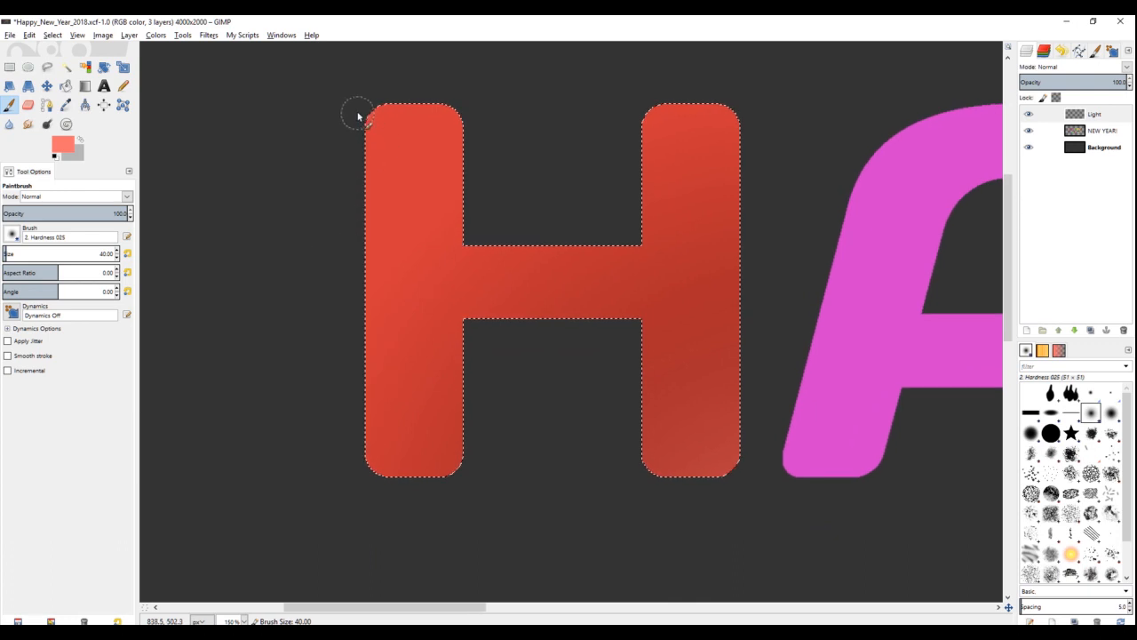
click(360, 115)
shift+click(366, 456)
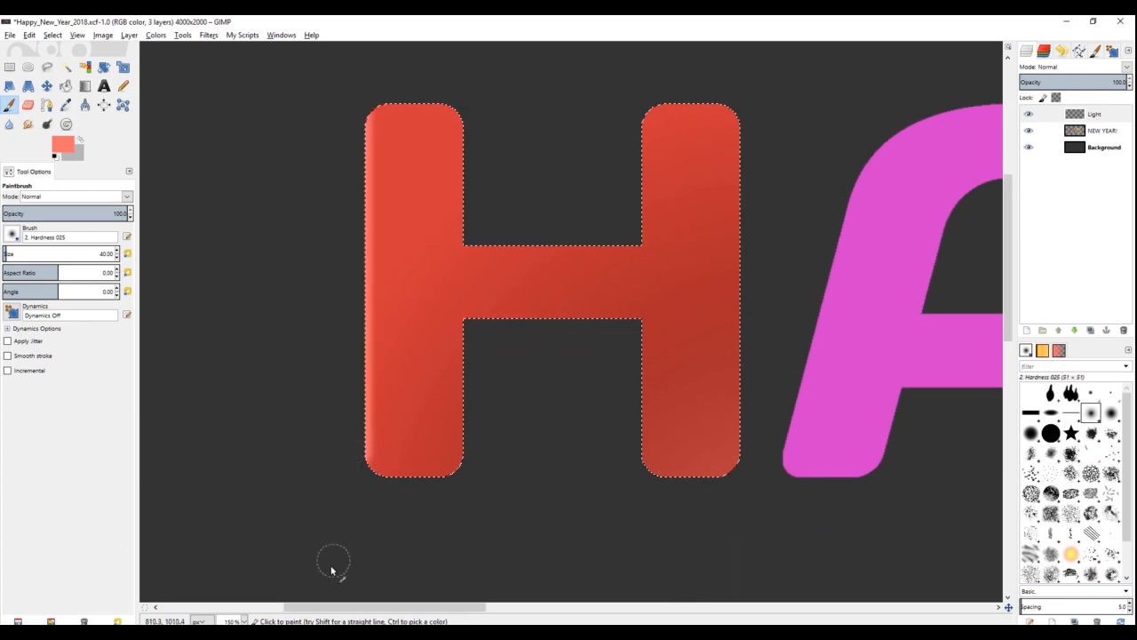
click(368, 102)
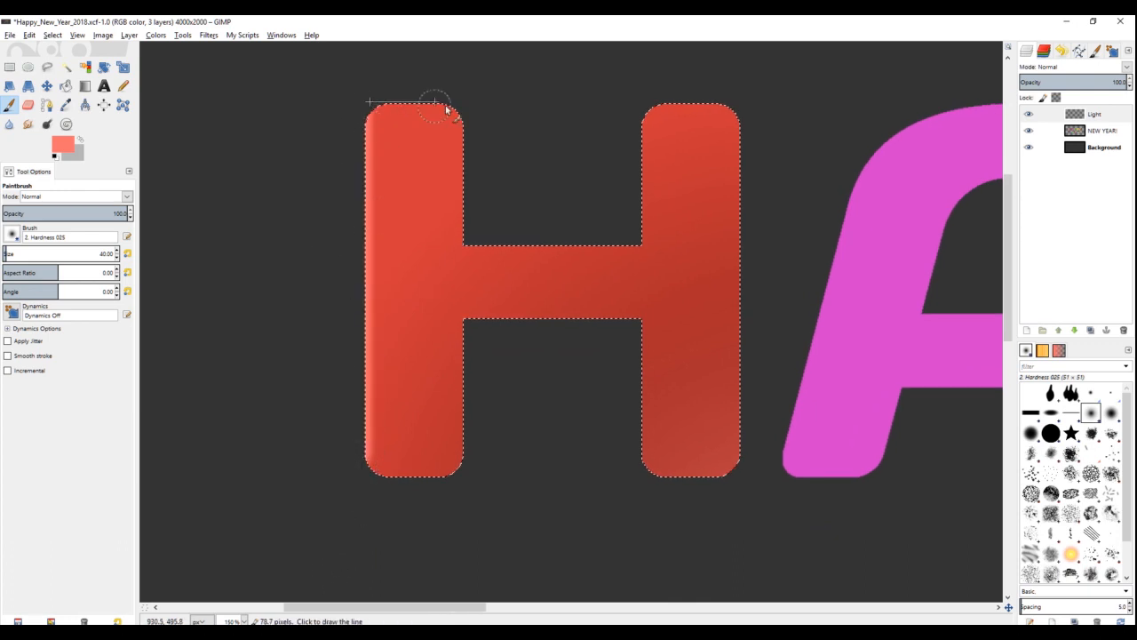
shift+click(447, 108)
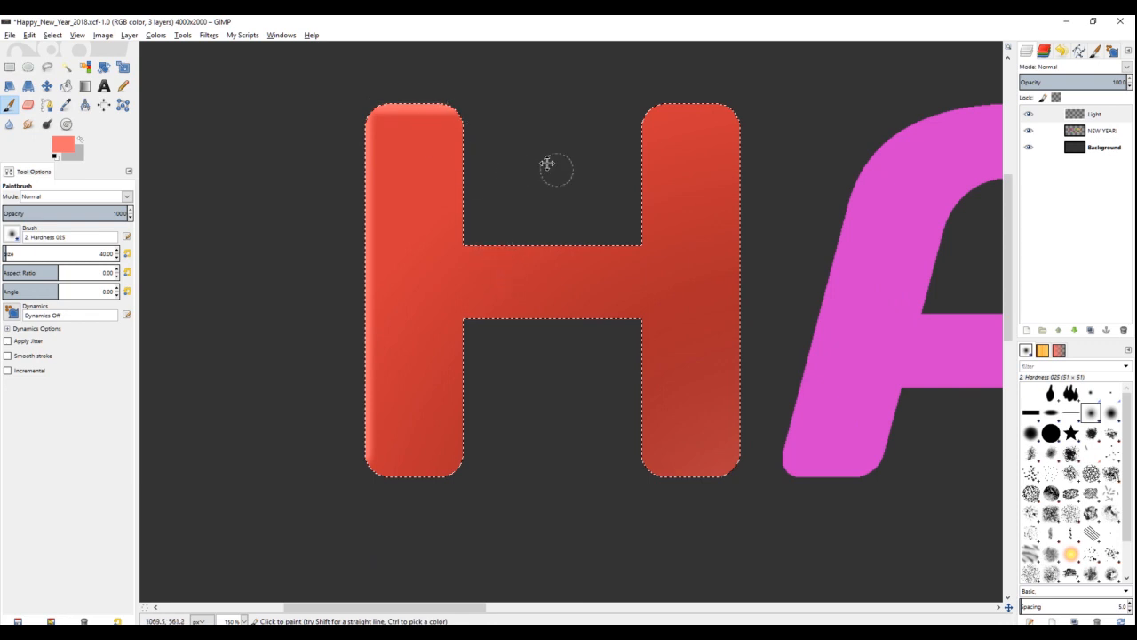
Step: Try straight highlights along the right stem's upper inner edge and the crossbar's top edge, undoing both
drag(622, 123, 552, 168)
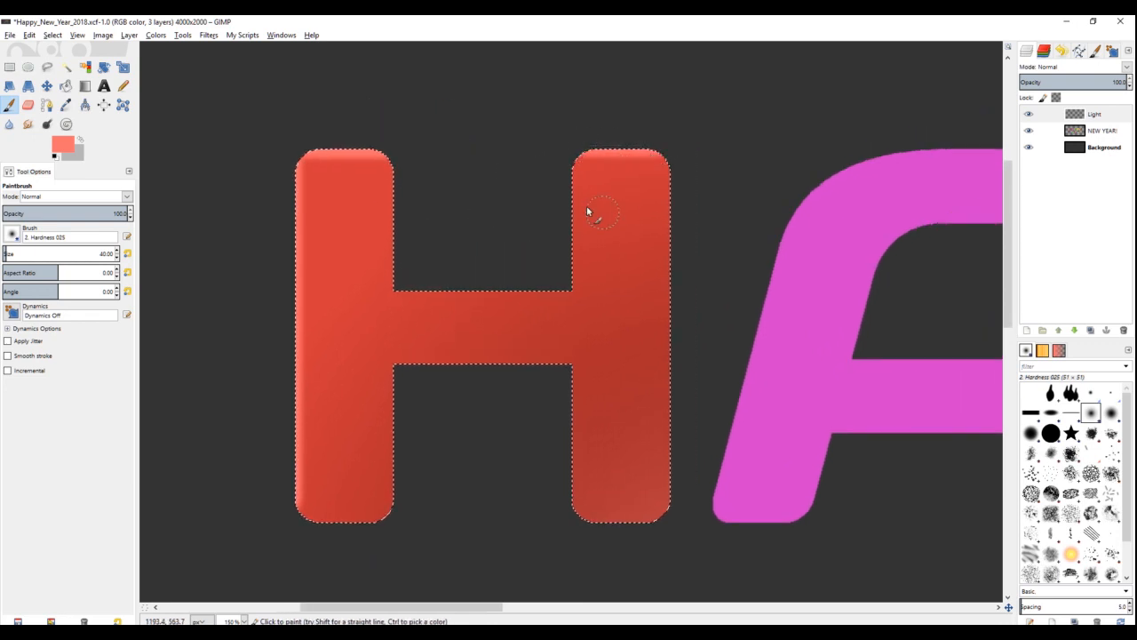
shift+click(572, 294)
shift+click(406, 295)
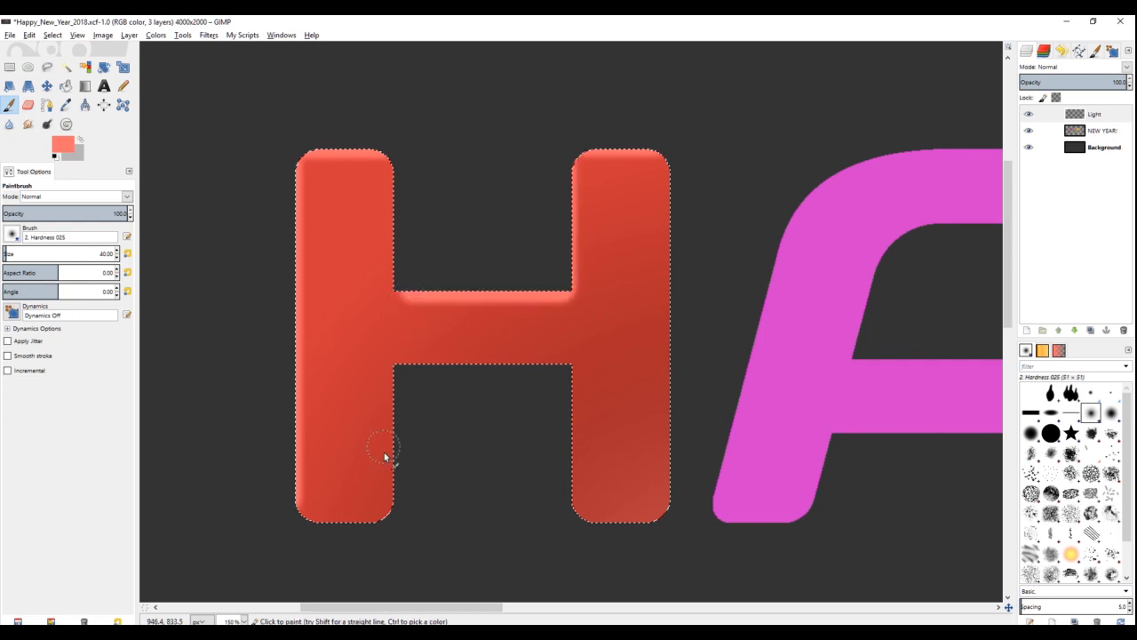
key(ctrl+z)
key(ctrl+z)
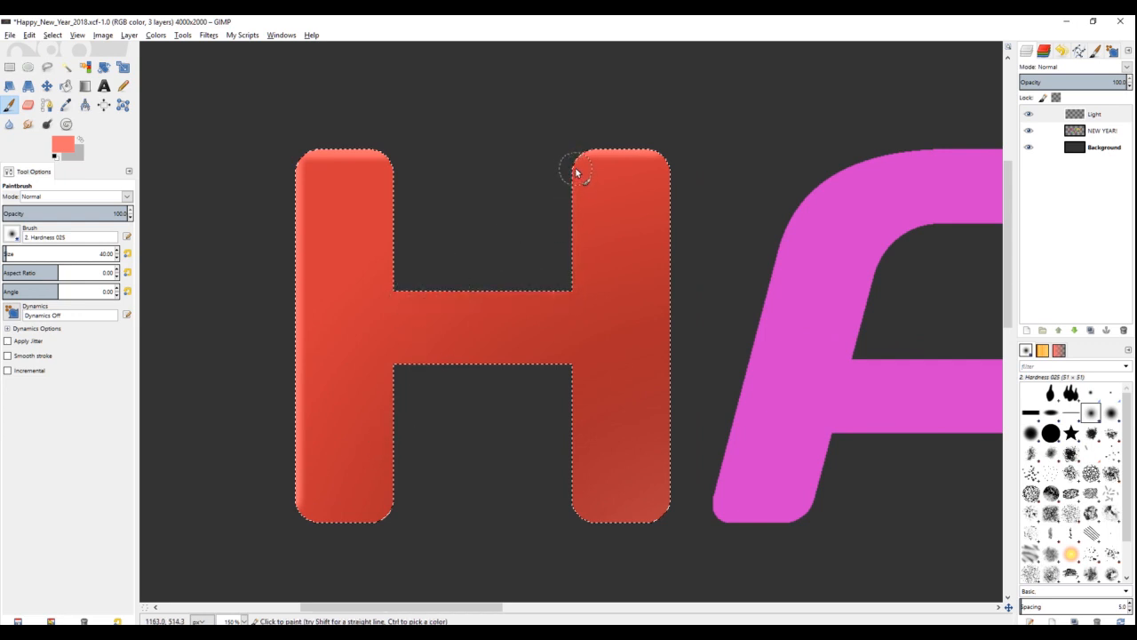
Step: Paint straight light red highlights down the left edge of the H's right stem and along the crossbar's top edge
shift+click(573, 291)
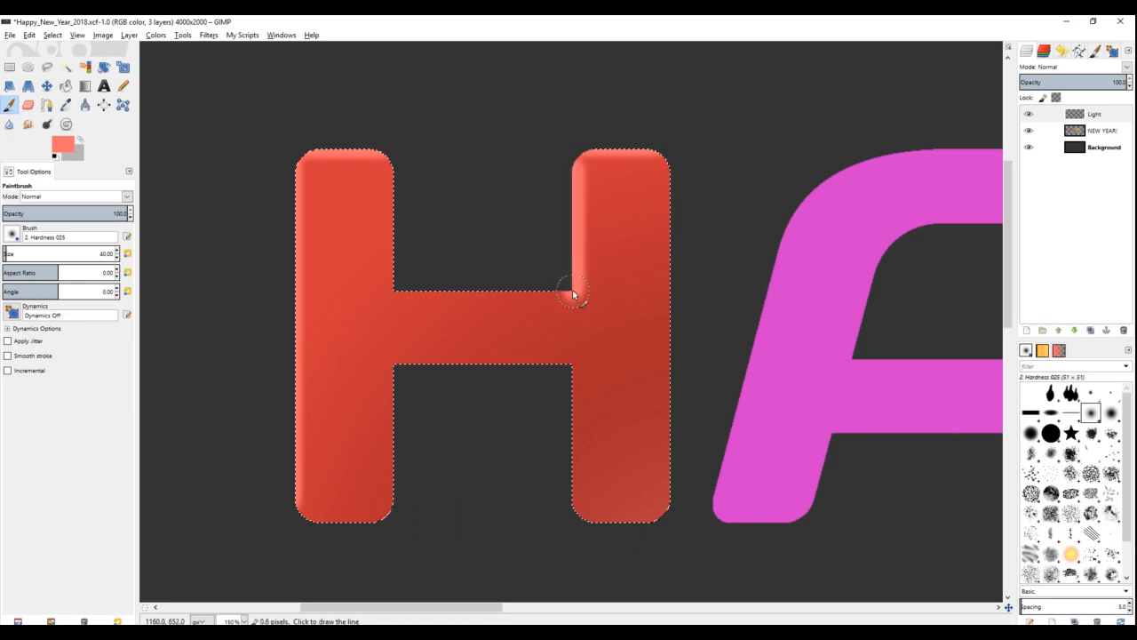
shift+click(401, 296)
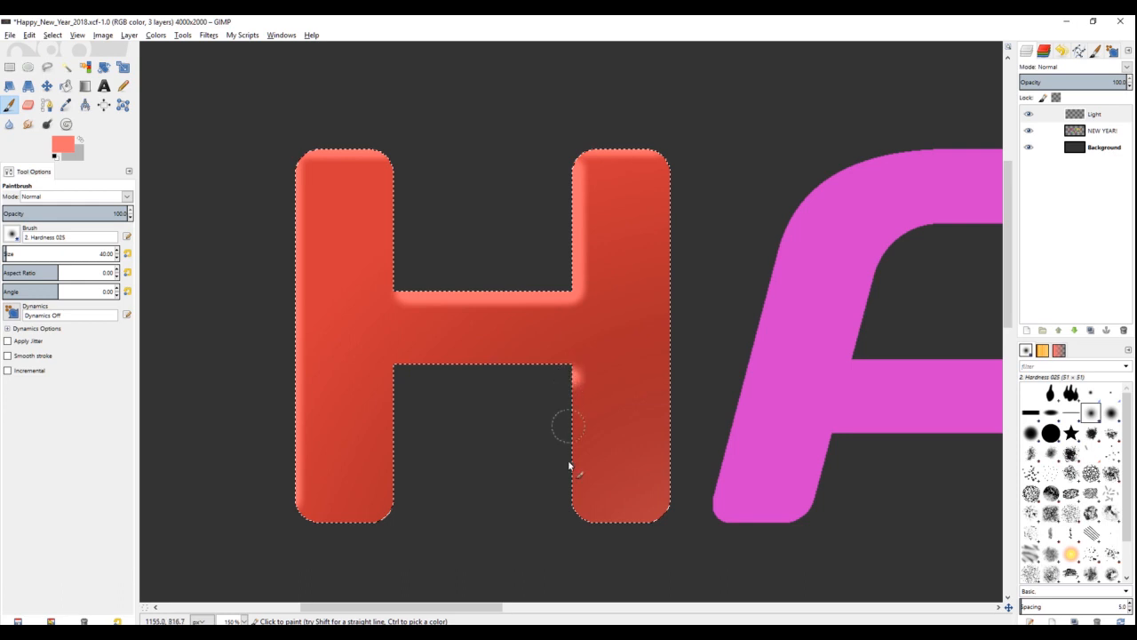
shift+click(575, 524)
scroll(371, 381, down, 3)
scroll(334, 269, left, 2)
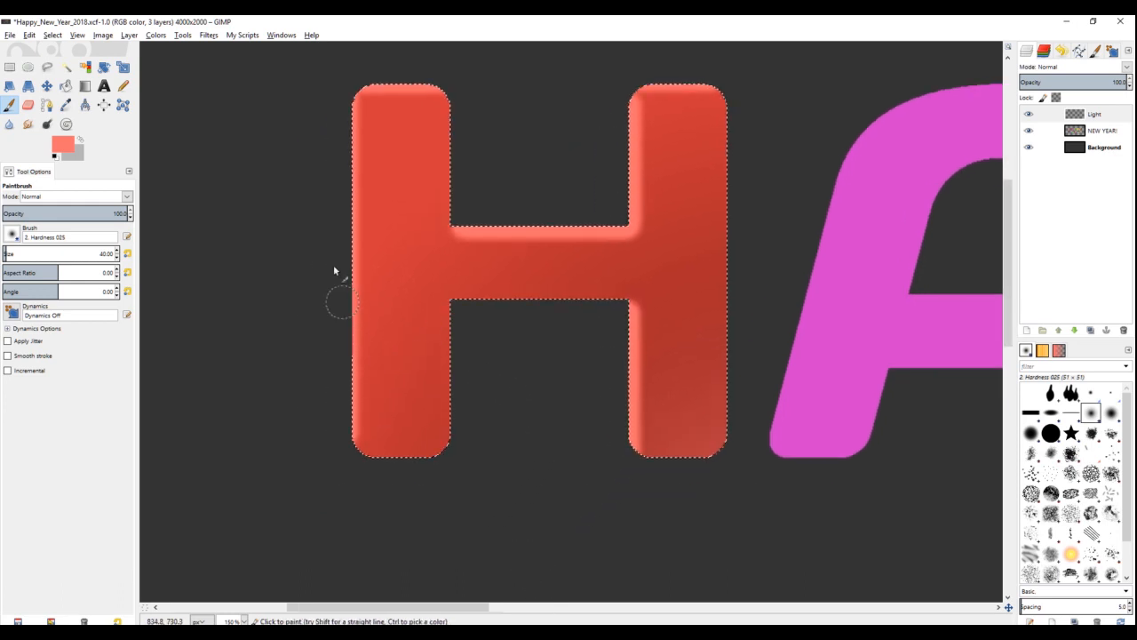
scroll(324, 280, down, 3)
scroll(323, 317, up, 2)
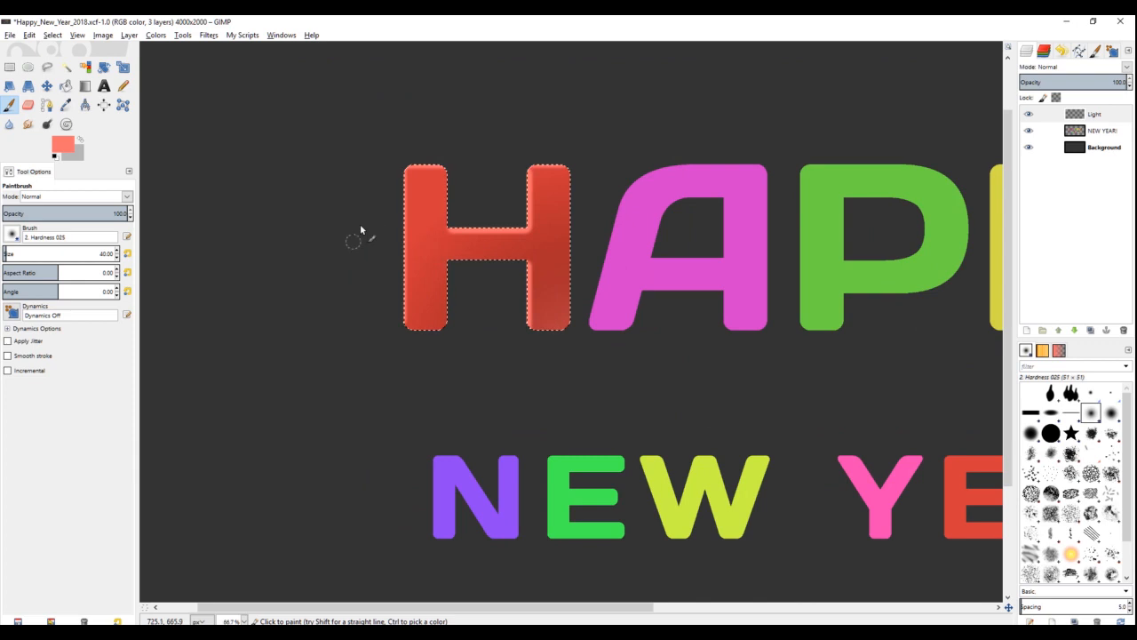
Step: Sample red from the H, darken the foreground colour to 330808 and return to the Paintbrush
key(o)
click(650, 248)
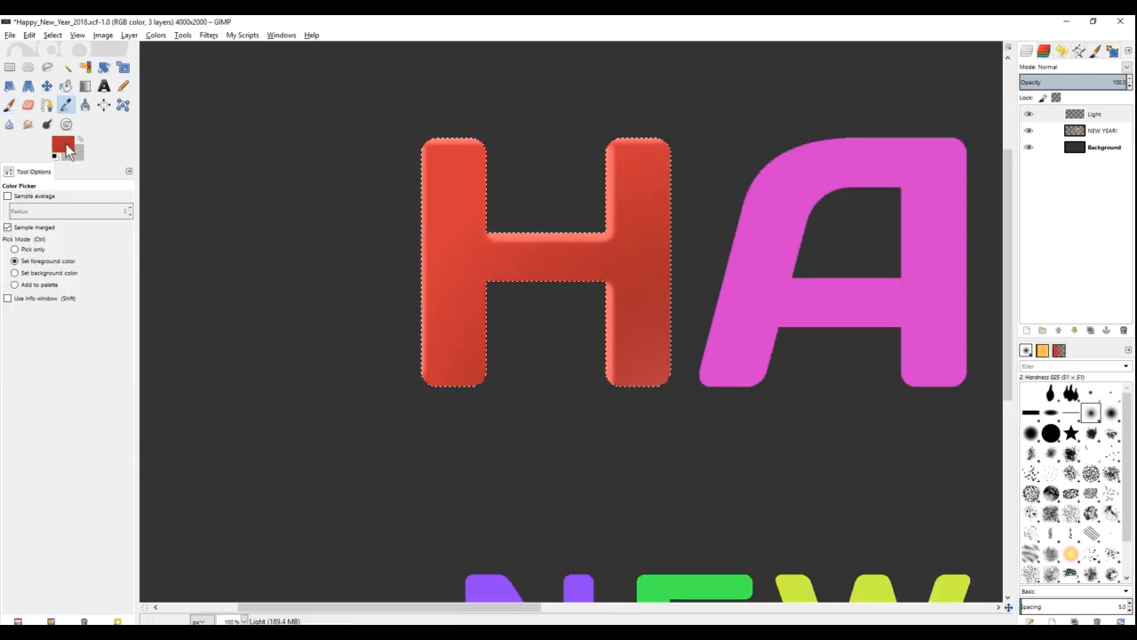
click(65, 149)
drag(668, 221, 625, 213)
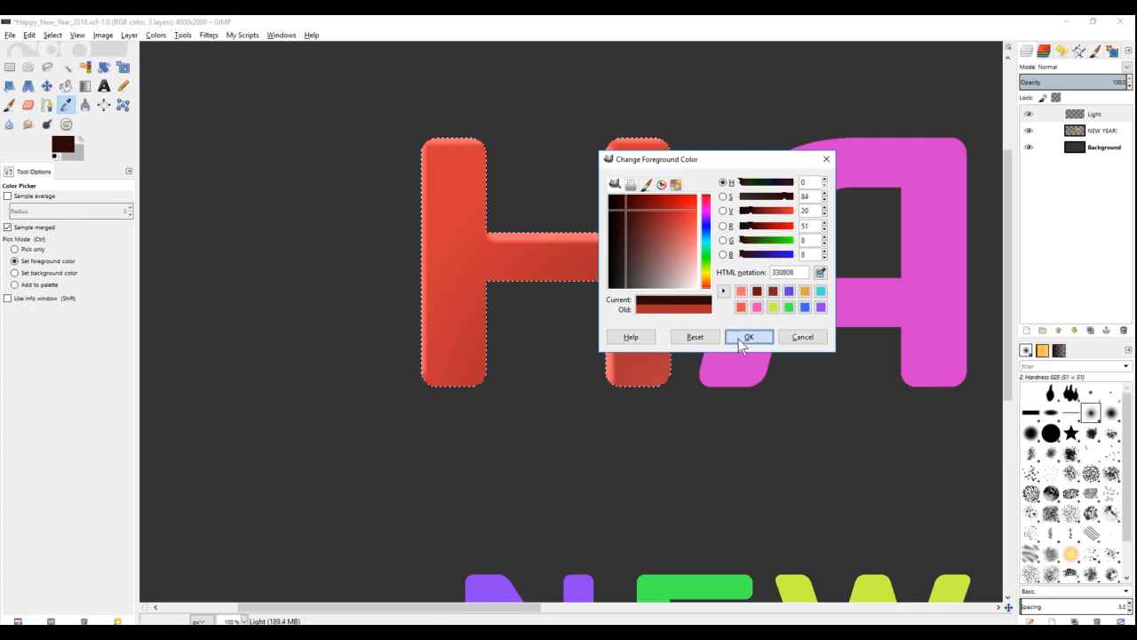
click(747, 337)
drag(469, 269, 490, 214)
key(p)
Step: Try full-opacity dark lines under the H's crossbar and down the left stem's lower inner edge, undoing them
click(619, 233)
shift+click(509, 231)
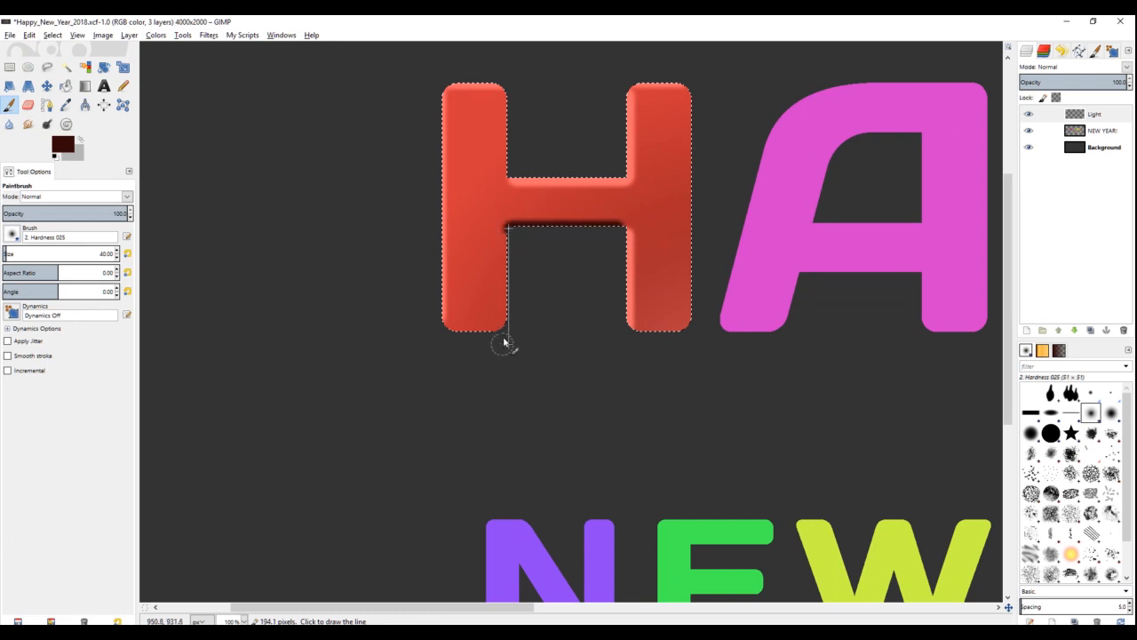
shift+click(506, 334)
key(ctrl+z)
key(ctrl+z)
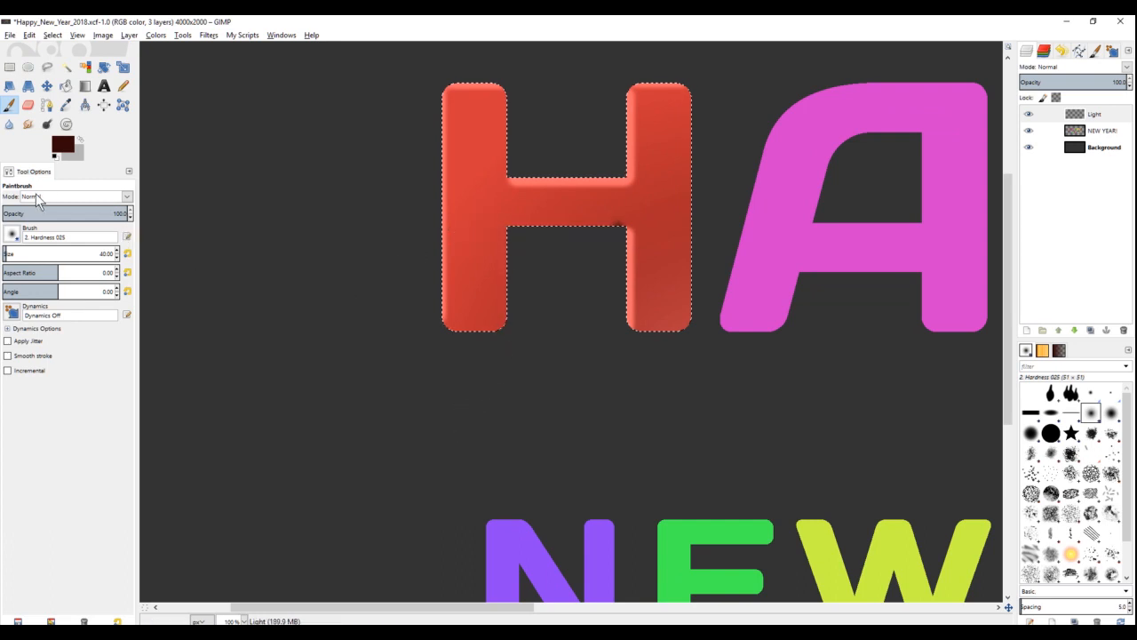
Step: Lower the brush opacity to 31.6 and shade the crossbar's underside and the left stem's lower inner and bottom edges
click(40, 214)
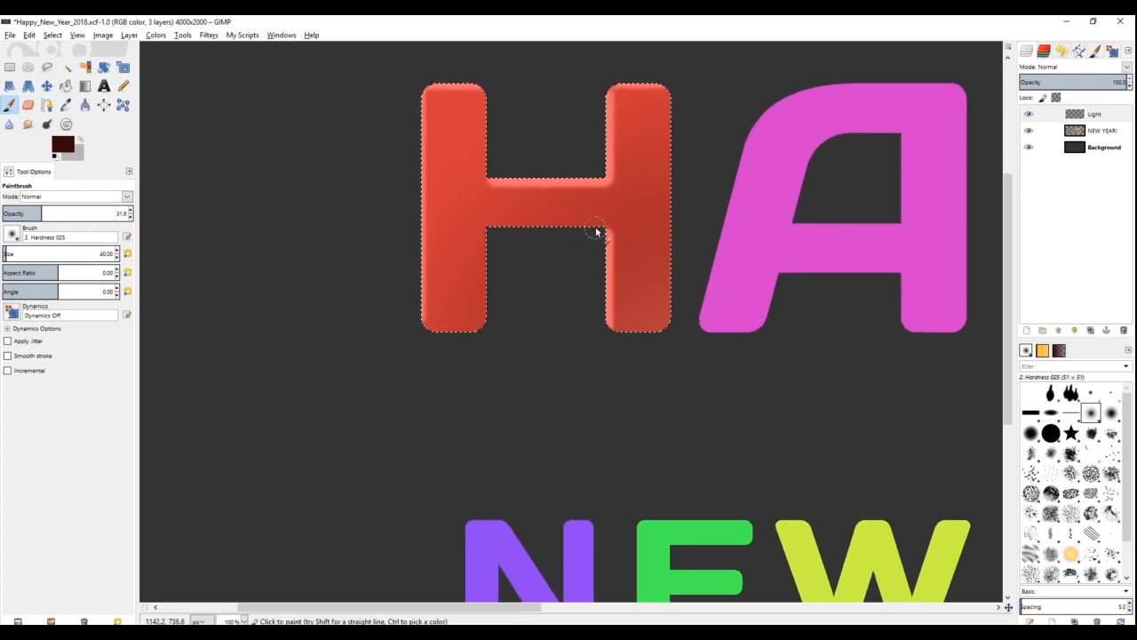
click(596, 230)
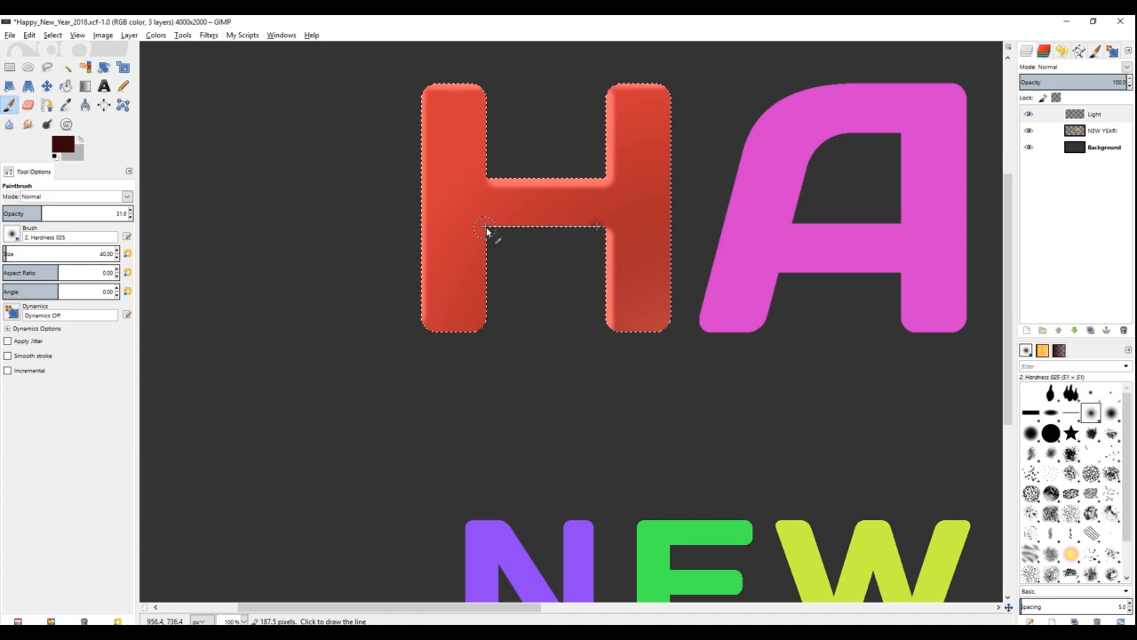
shift+click(486, 231)
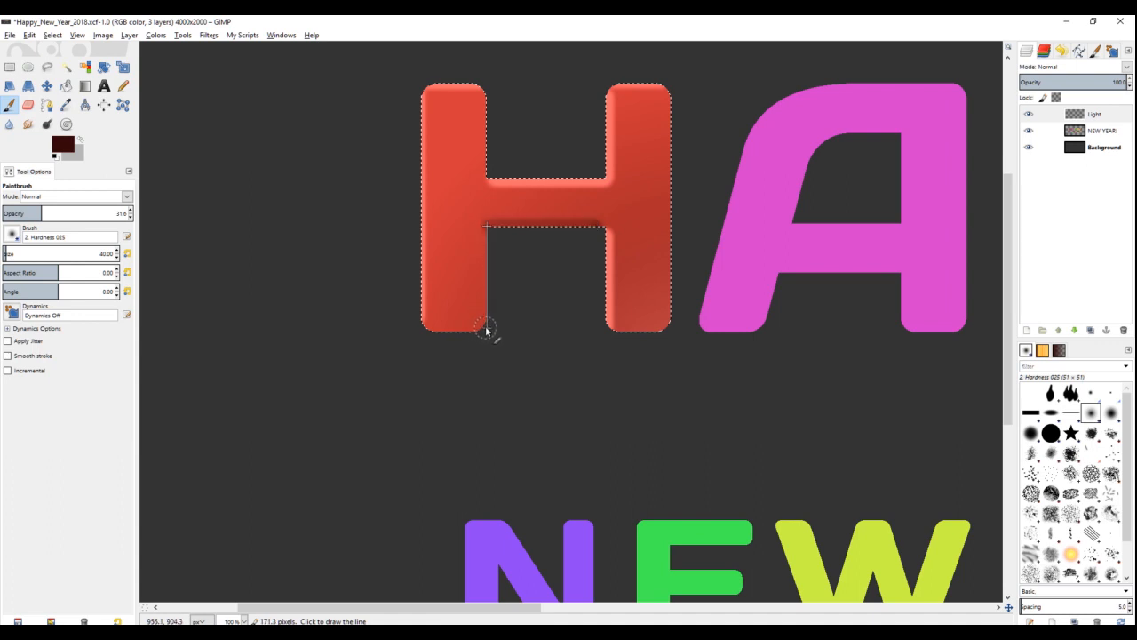
shift+click(486, 331)
shift+click(427, 333)
Step: Paint a straight dark shadow down the outer right edge of the H's right stem
drag(580, 175, 472, 236)
click(564, 164)
shift+click(560, 386)
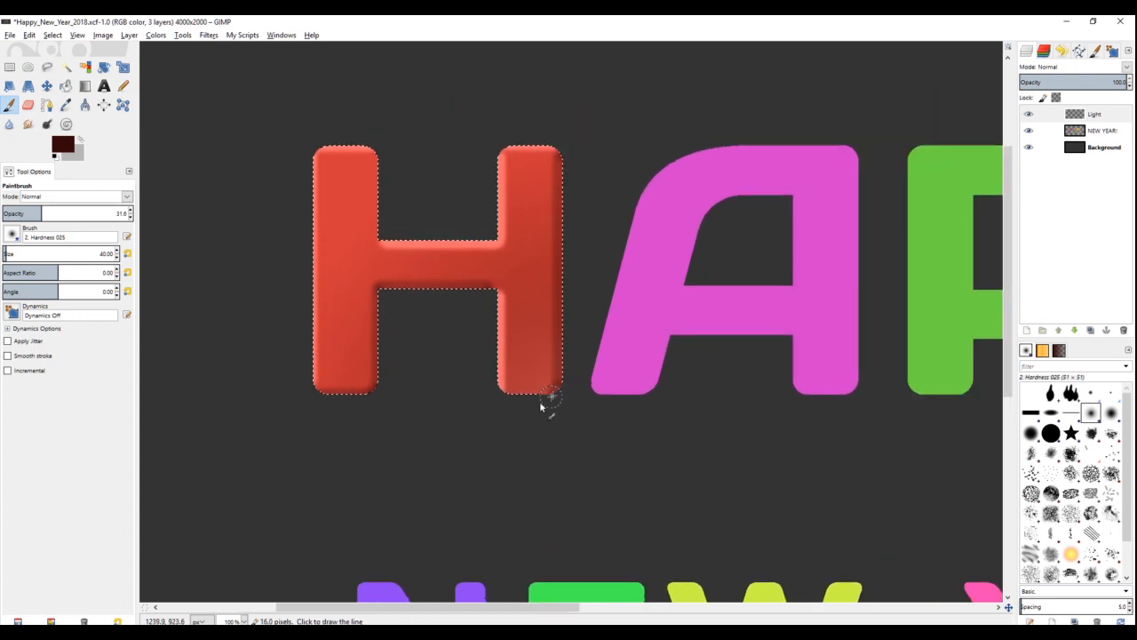
Step: Examine the H's edge highlights and shadows at several zoom levels
scroll(374, 365, down, 2)
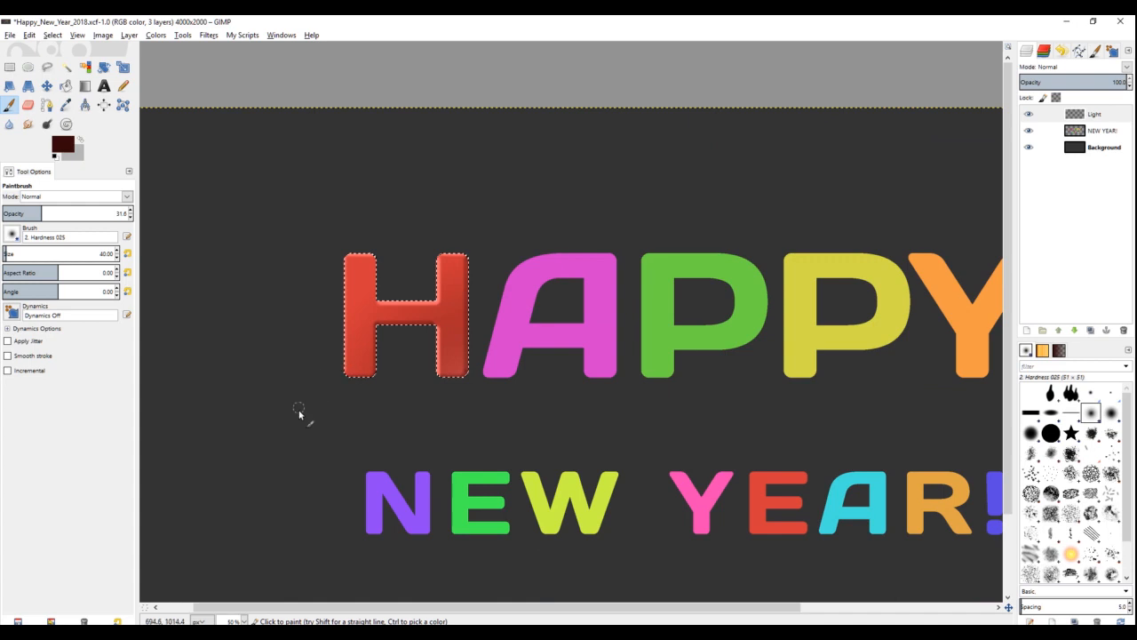
drag(300, 412, 418, 258)
scroll(428, 213, up, 2)
drag(443, 153, 402, 293)
scroll(391, 242, down, 4)
scroll(360, 280, up, 2)
scroll(418, 226, up, 2)
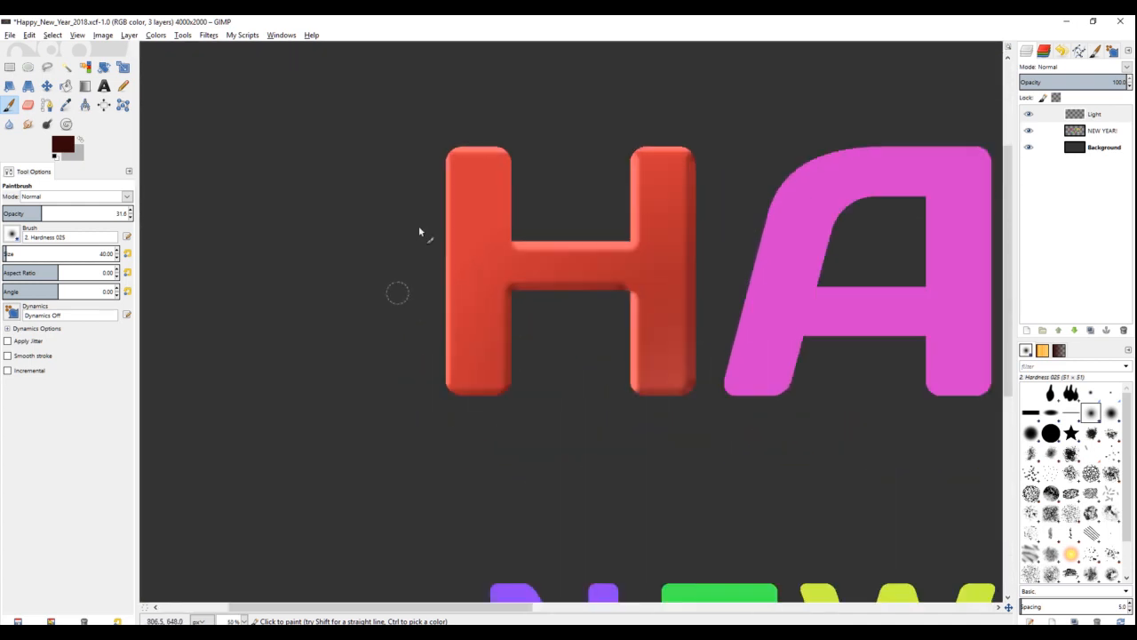
scroll(455, 233, up, 1)
scroll(480, 231, down, 1)
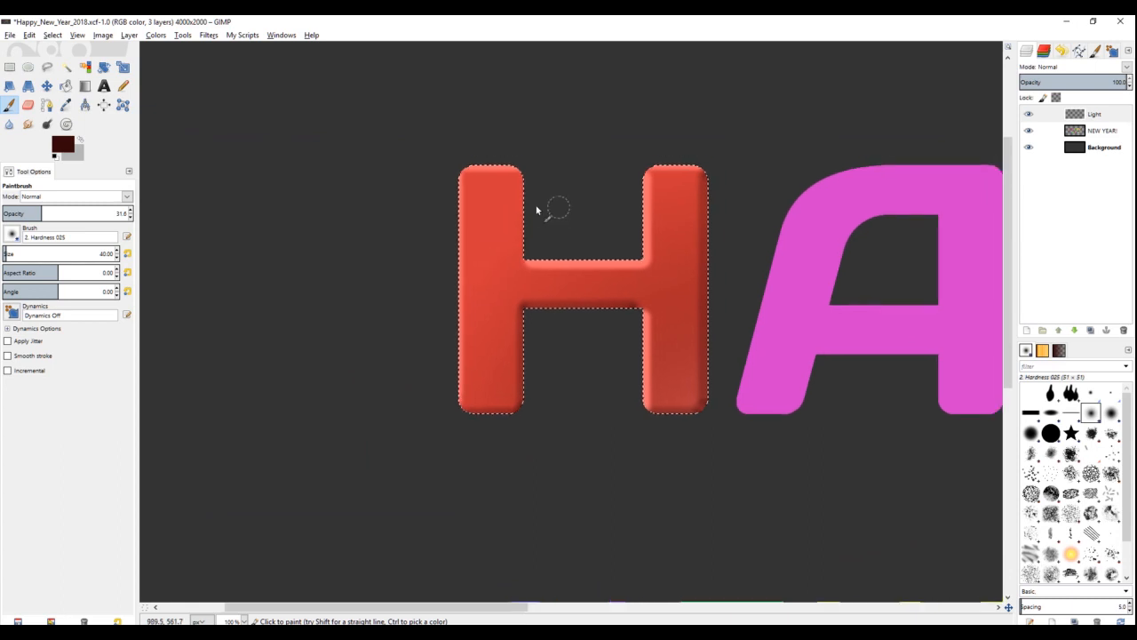
Step: Paint a straight dark shadow down the upper inner edge of the H's left stem to the crossbar
scroll(529, 182, up, 2)
click(521, 171)
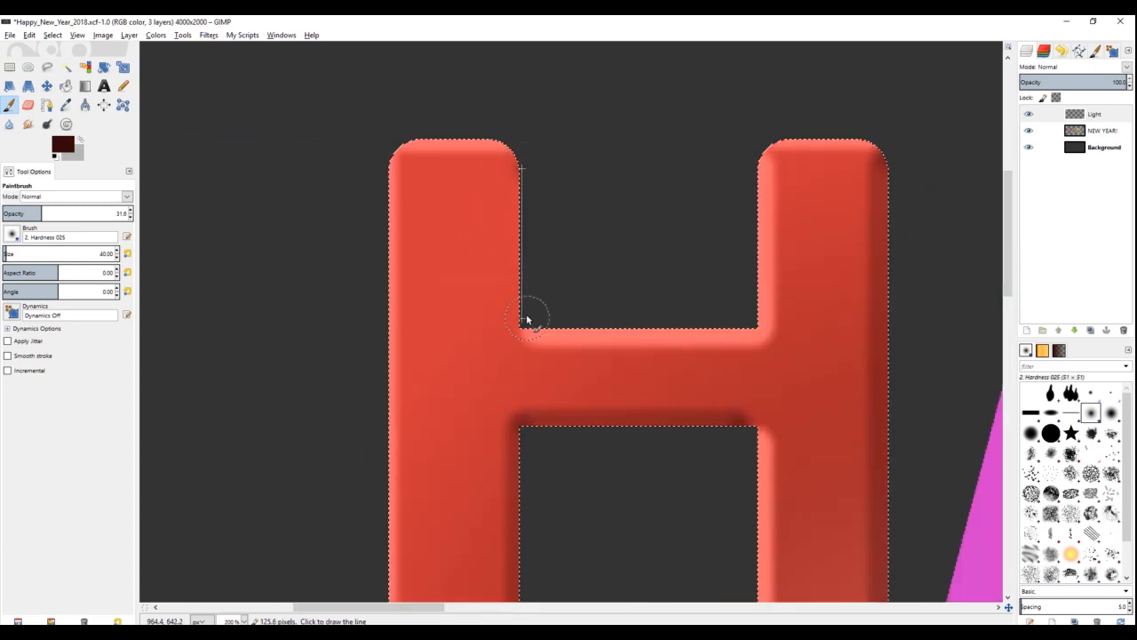
shift+click(525, 326)
scroll(507, 356, down, 3)
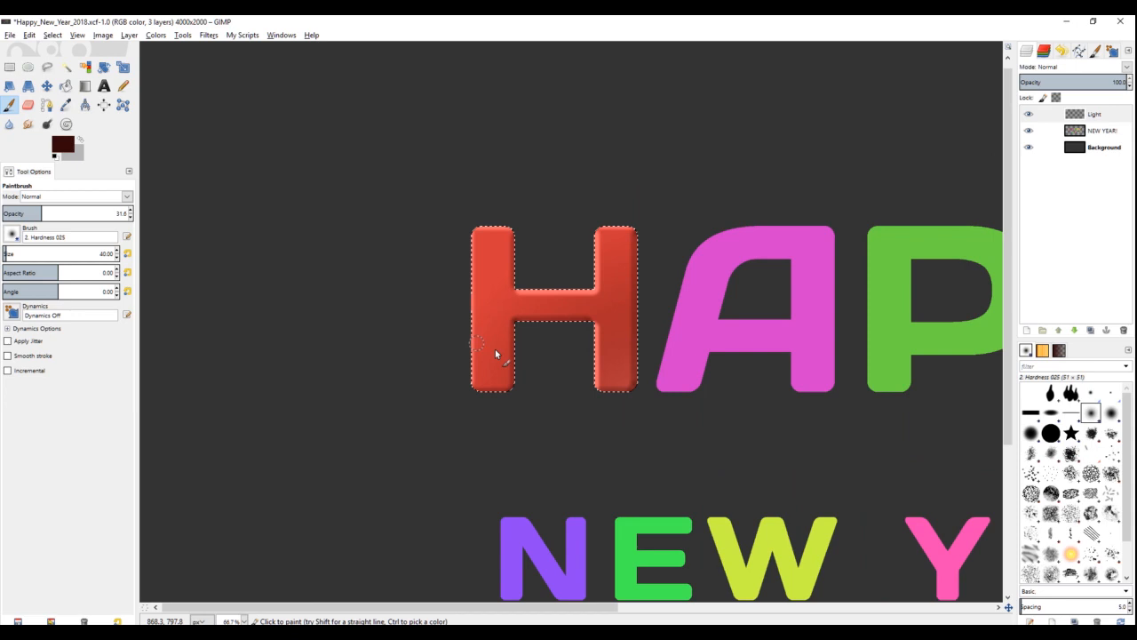
Step: Set the foreground colour to the light coral red ff6f6f used for the H's highlights
scroll(515, 342, up, 1)
scroll(510, 348, up, 1)
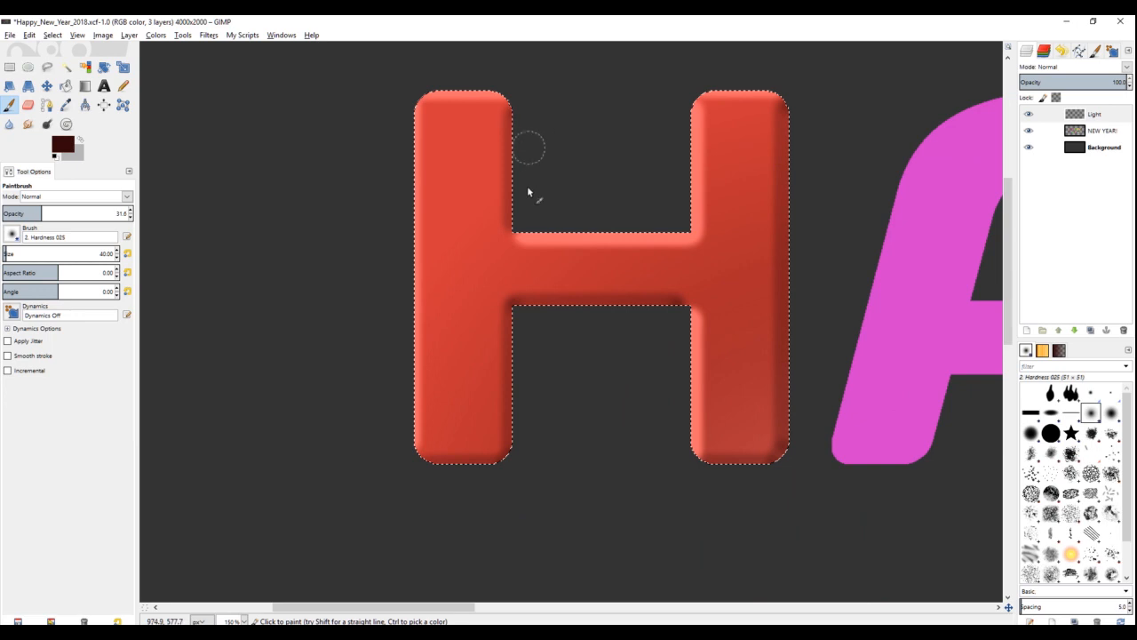
scroll(495, 371, down, 5)
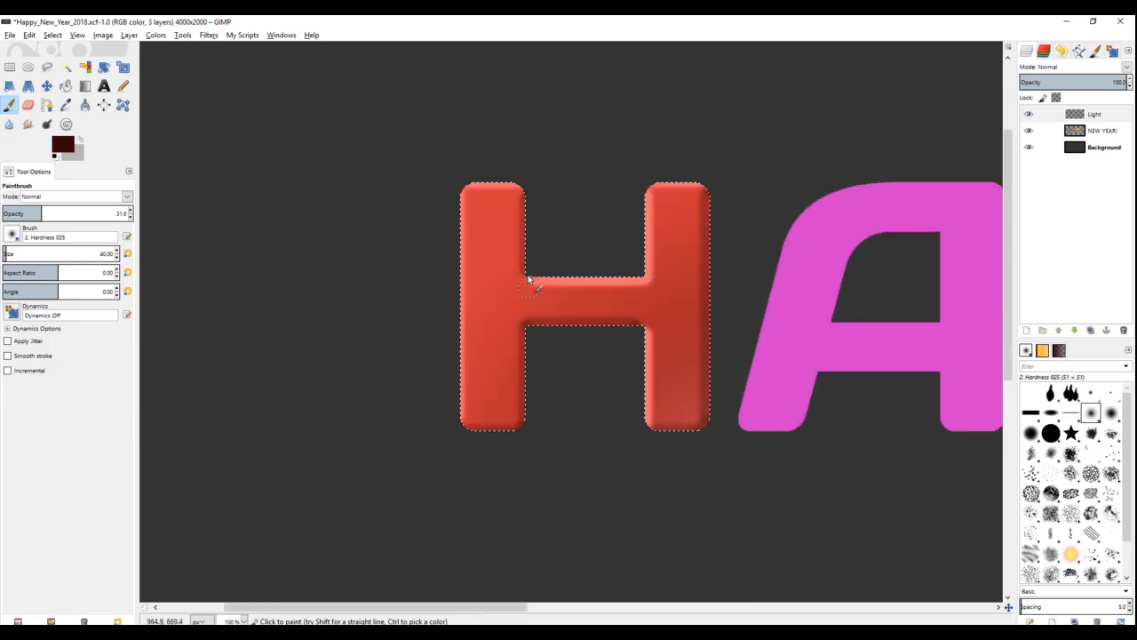
scroll(410, 295, up, 5)
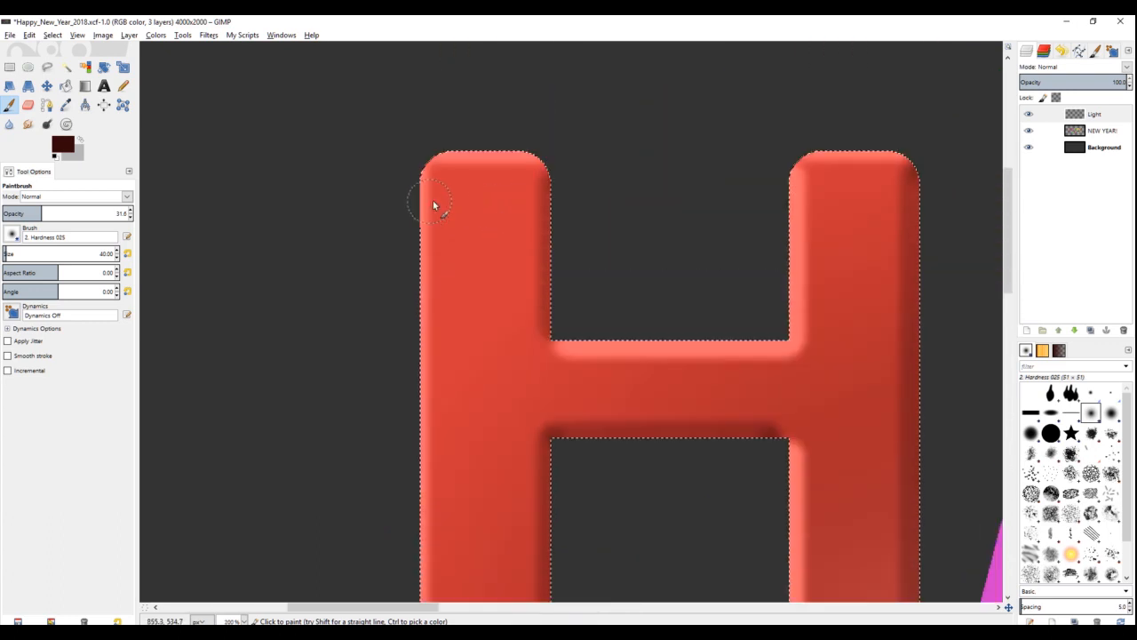
scroll(475, 412, down, 2)
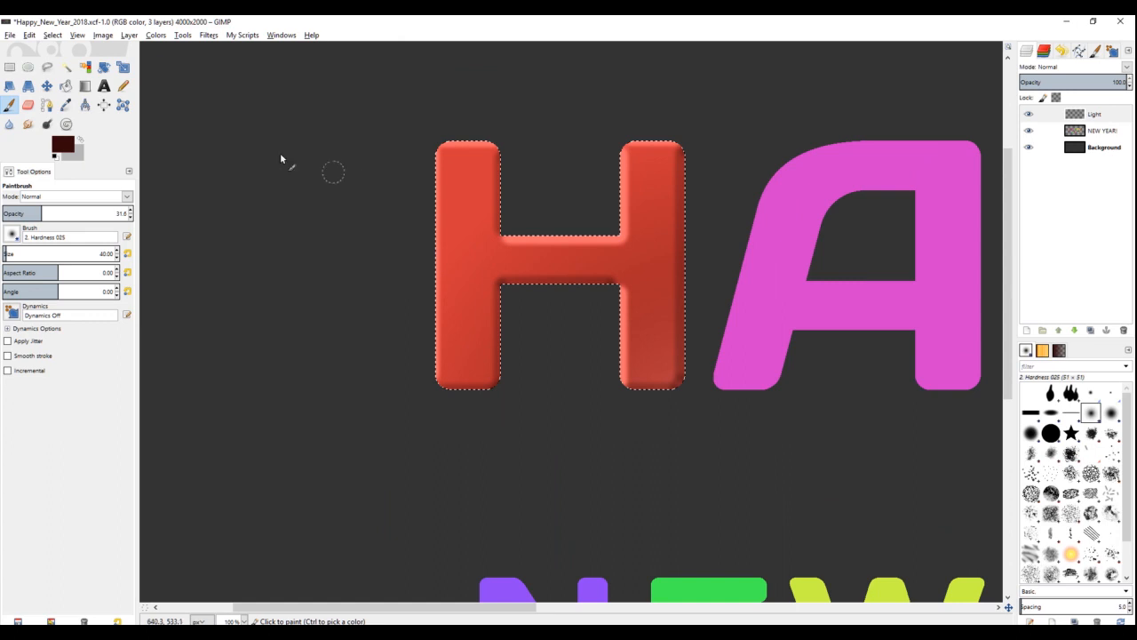
click(62, 144)
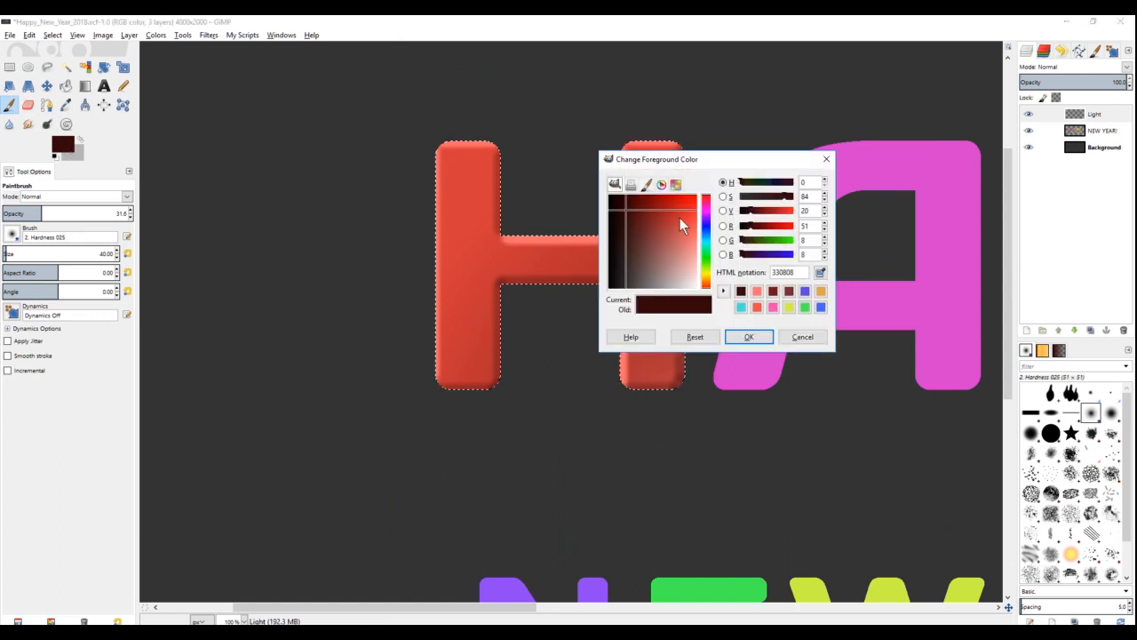
click(757, 291)
click(749, 337)
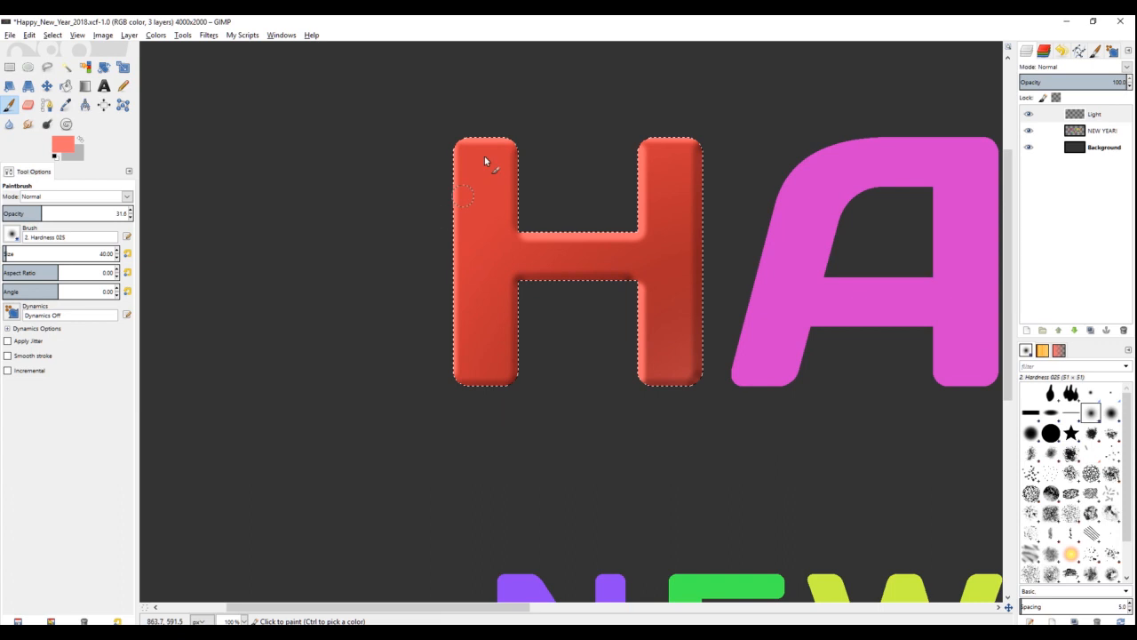
Step: Enlarge the brush to 80 at opacity 100 and paint a straight highlight down the outer left edge of the H's left stem
key(bracketright)
click(449, 149)
shift+click(447, 370)
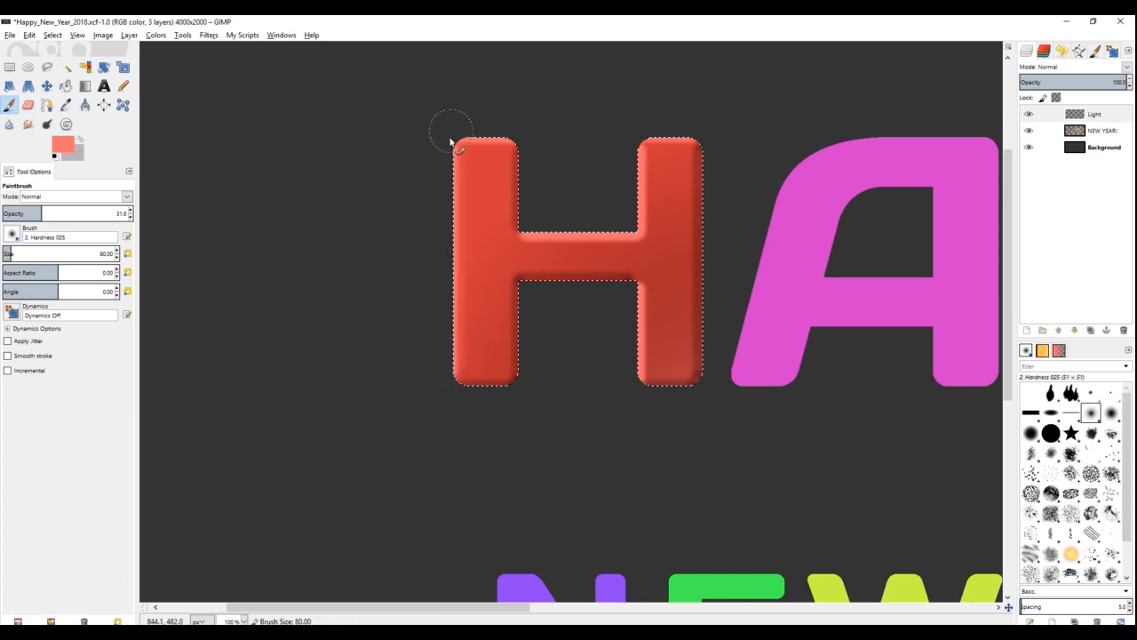
drag(42, 214, 293, 217)
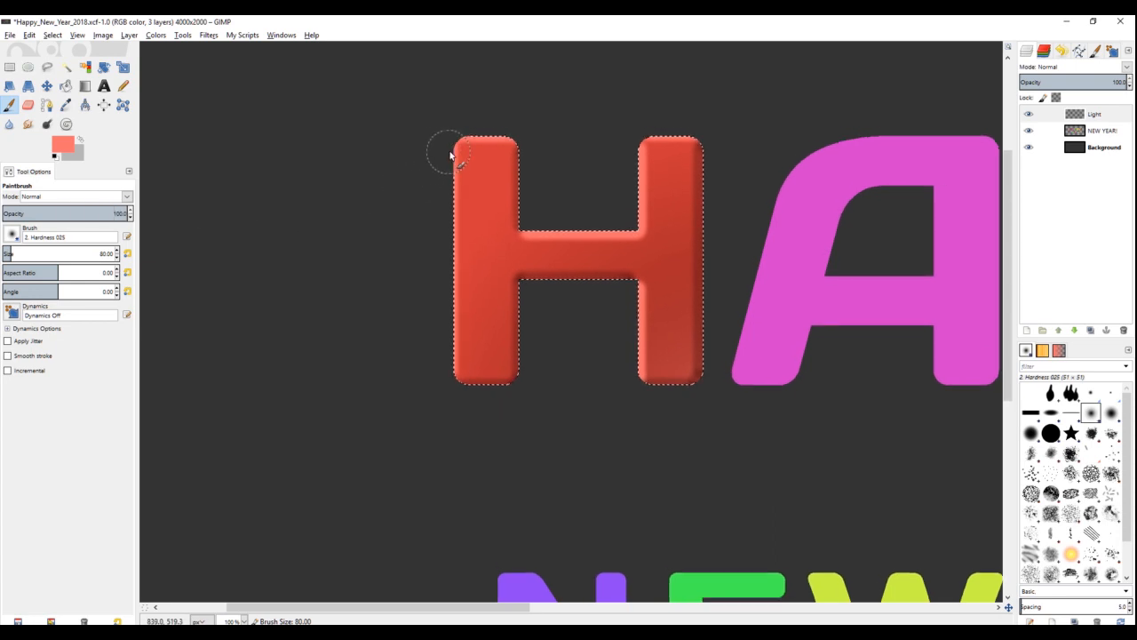
click(448, 148)
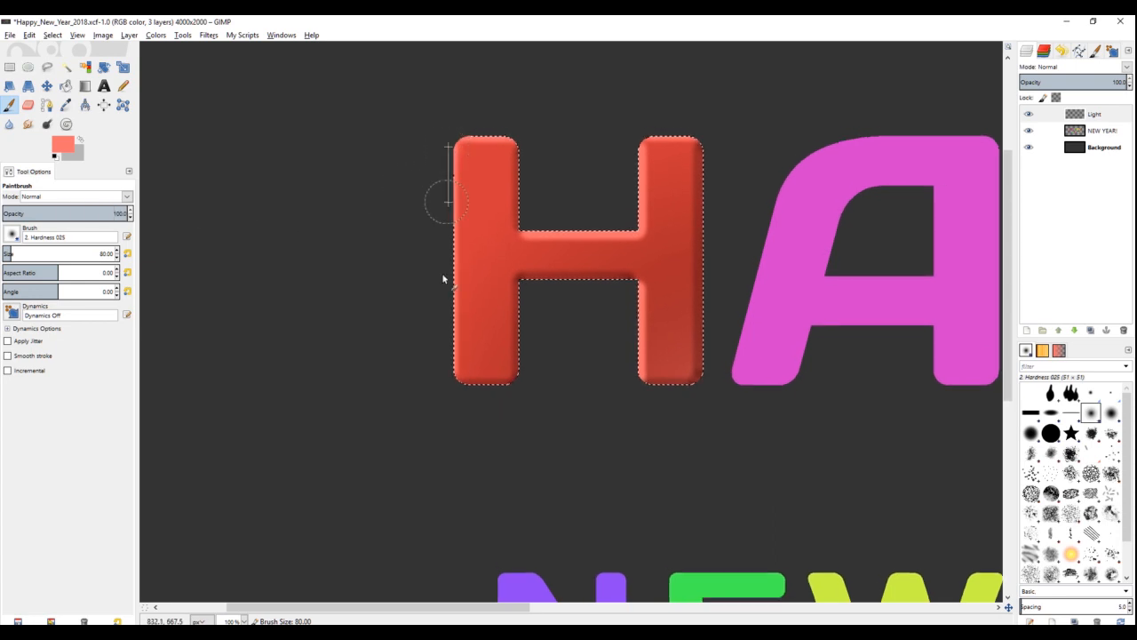
shift+click(450, 366)
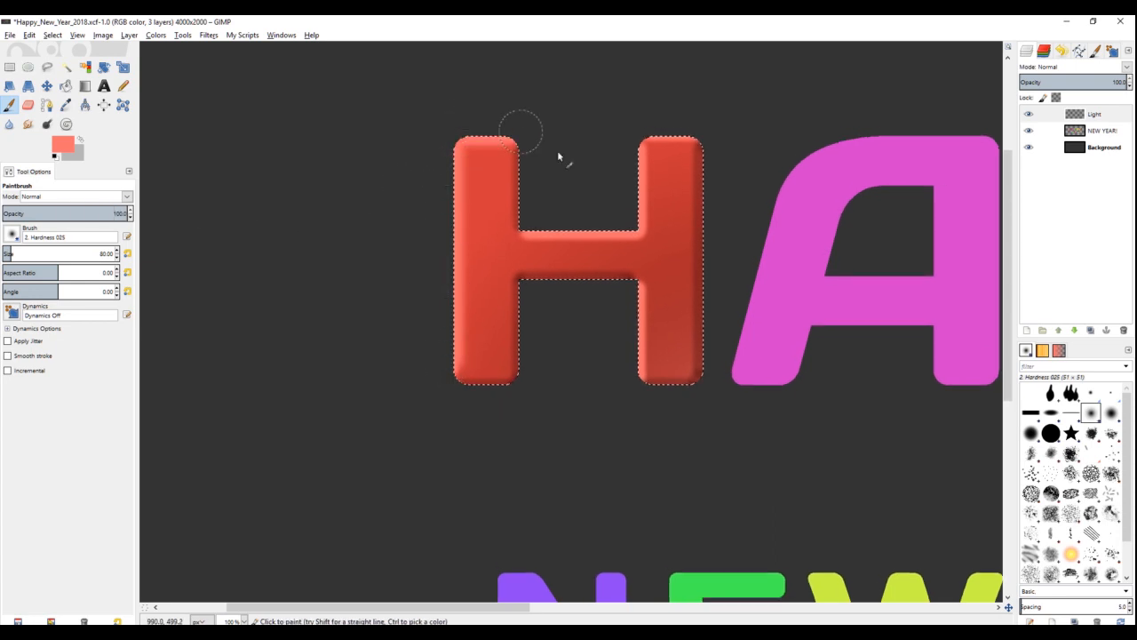
Step: Paint straight highlights along the crossbar's upper edge, up the right stem's inner edge and across that stem's top
click(534, 235)
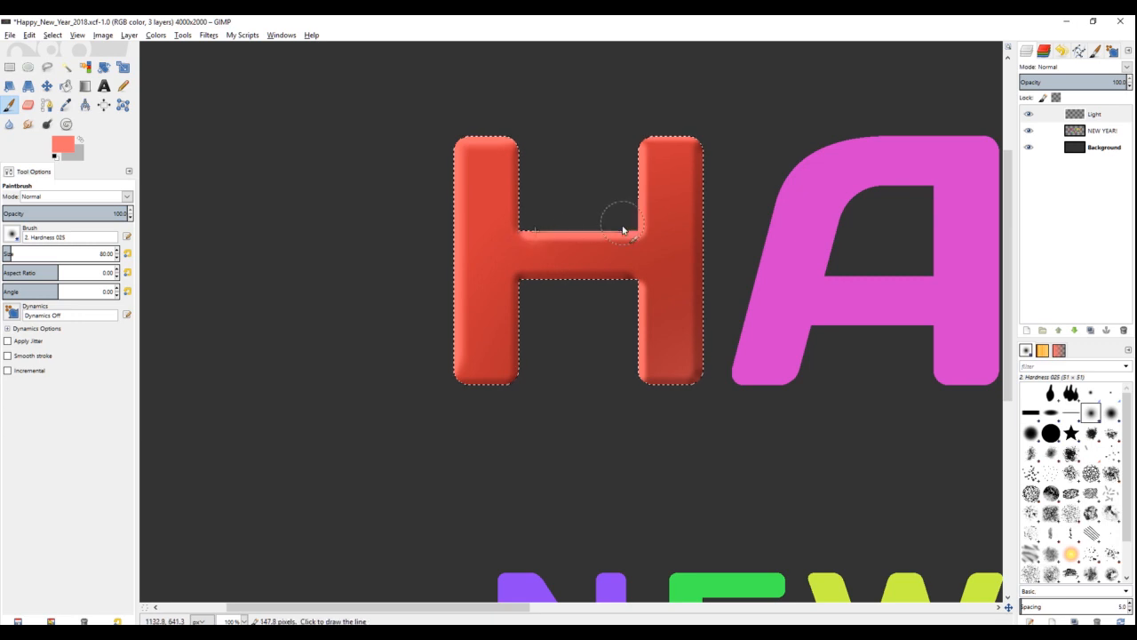
shift+click(640, 235)
shift+click(642, 149)
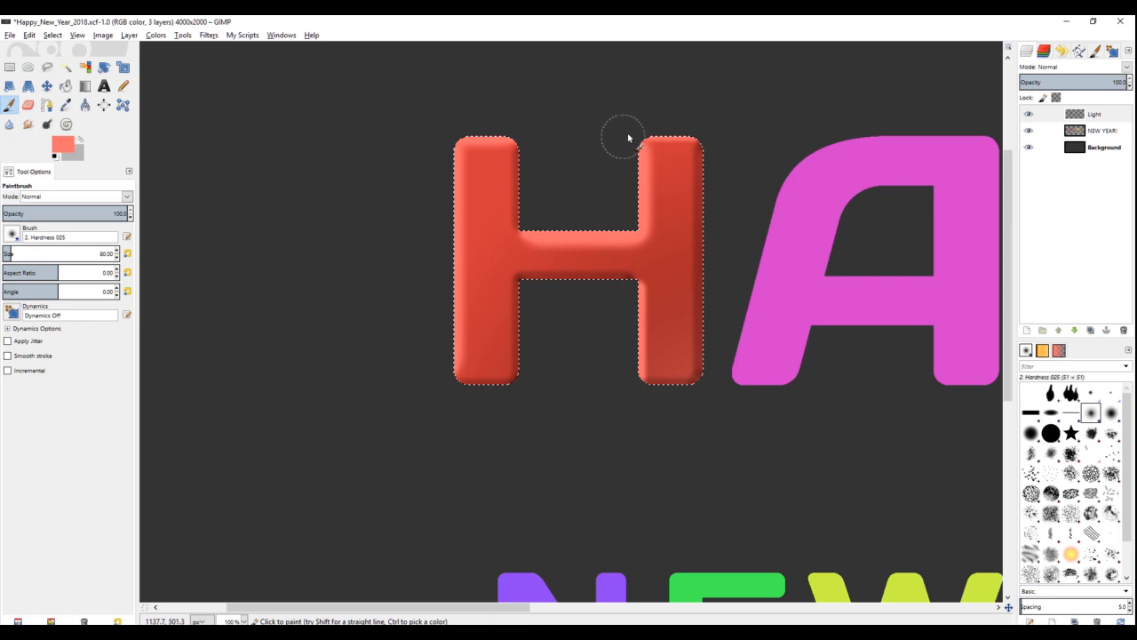
shift+click(678, 156)
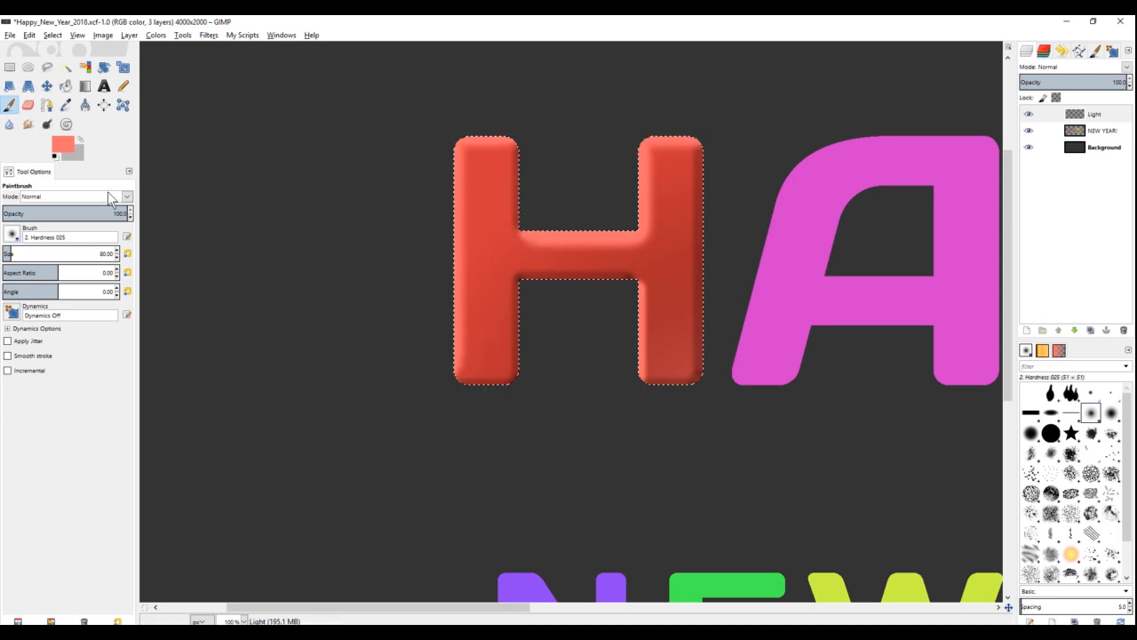
Step: Set the foreground colour to the dark red 330808 for painting shadows
click(62, 144)
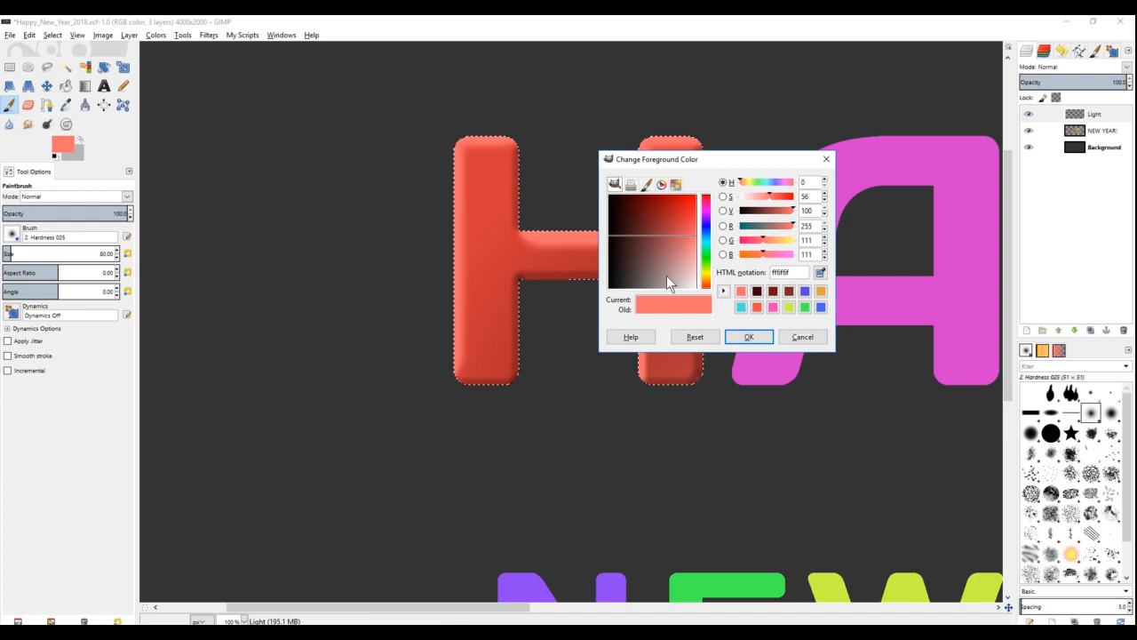
click(757, 293)
click(773, 291)
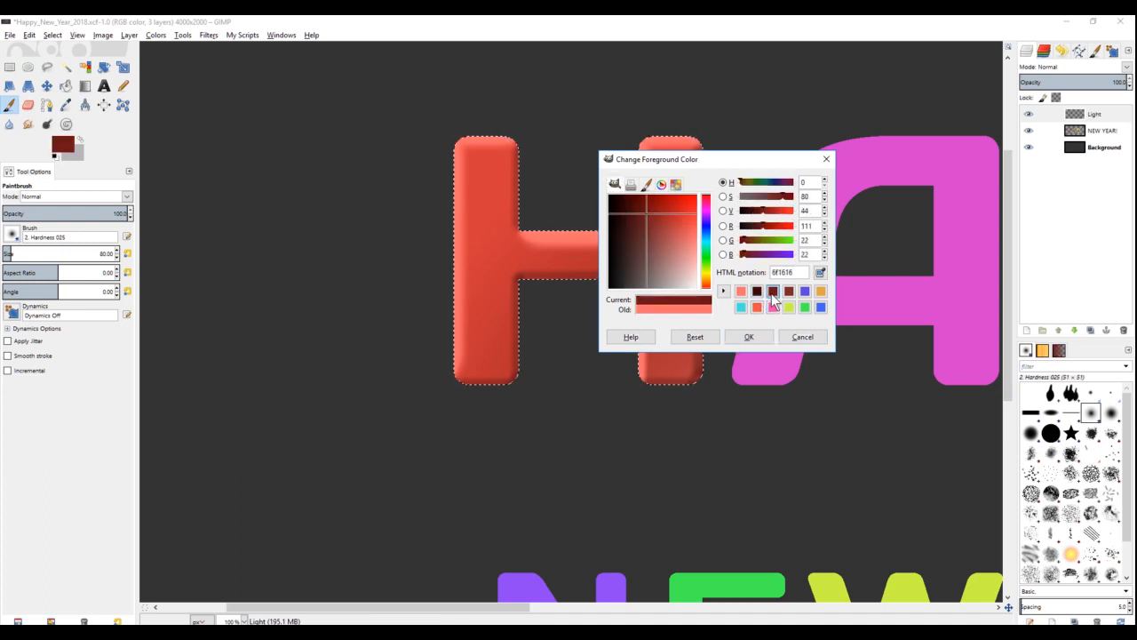
click(757, 293)
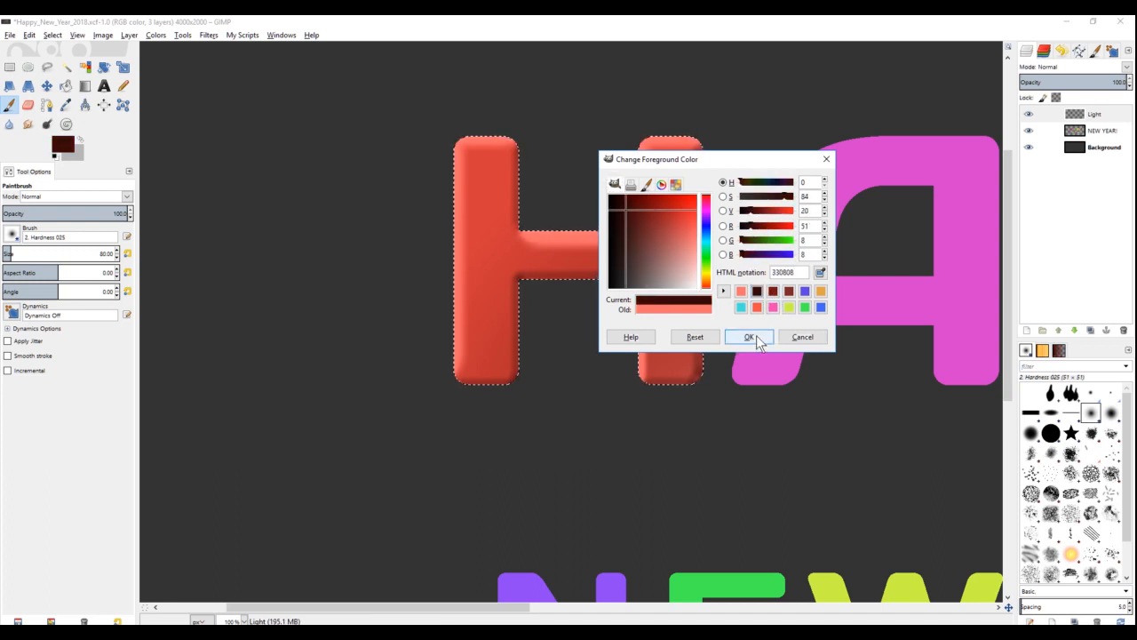
click(749, 336)
key(ctrl+z)
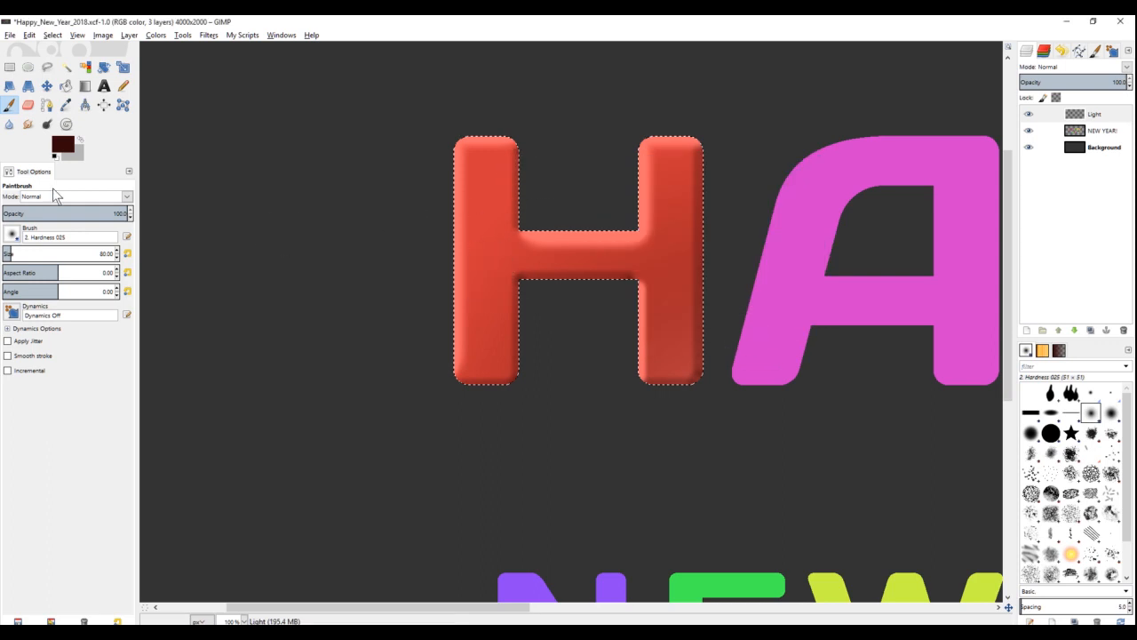
Step: Lower the brush opacity to 26.4 and paint straight shadows along the bottom edge of the H's left stem
click(35, 213)
drag(534, 296, 536, 295)
click(457, 382)
shift+click(510, 381)
click(460, 378)
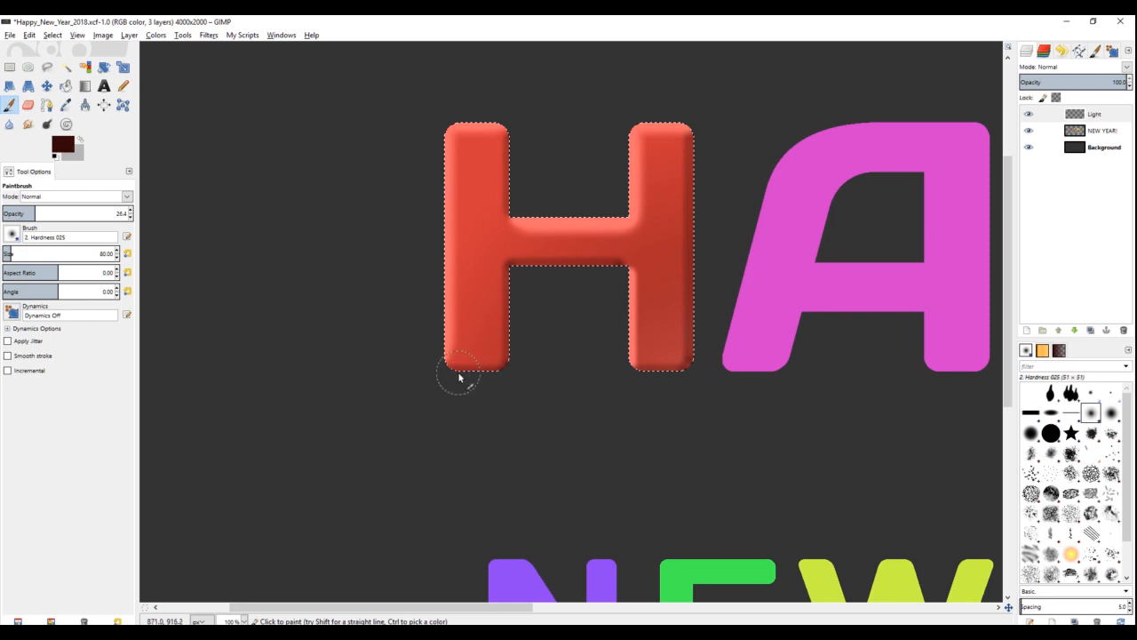
shift+click(503, 383)
Step: Paint straight shadows along the left stem's lower inner edge and the underside of the crossbar
click(515, 368)
shift+click(513, 270)
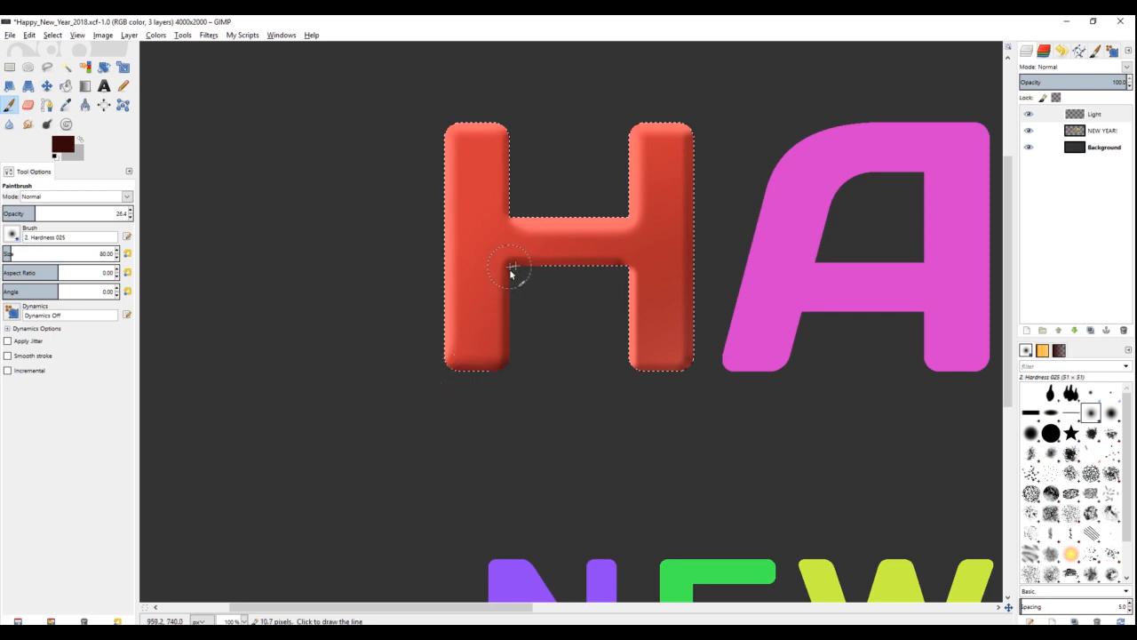
key(ctrl+z)
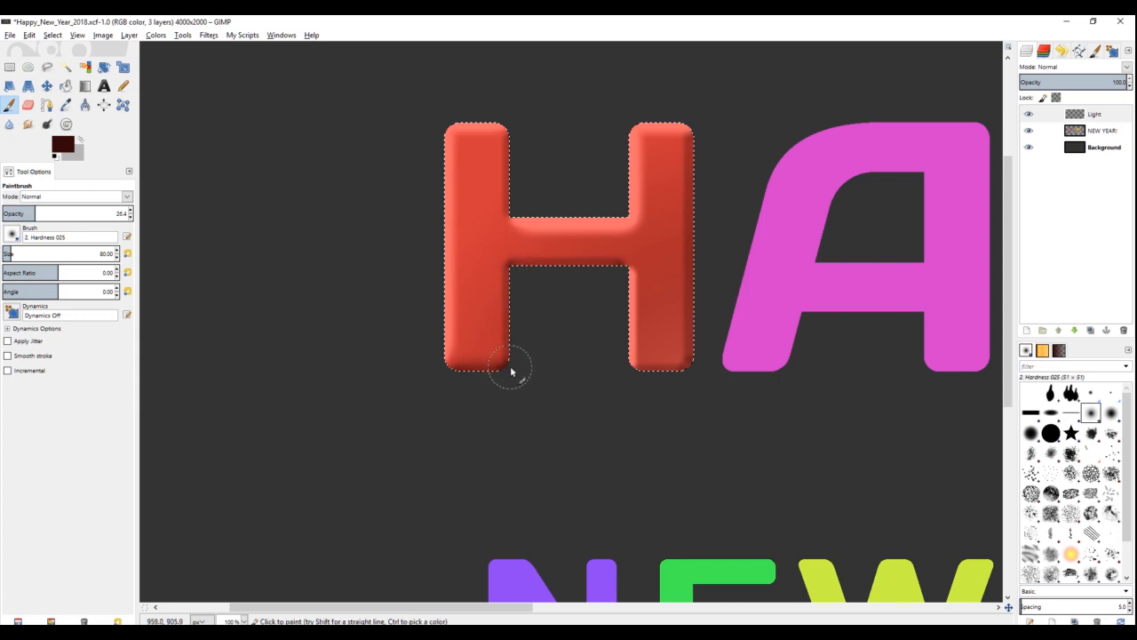
shift+click(512, 265)
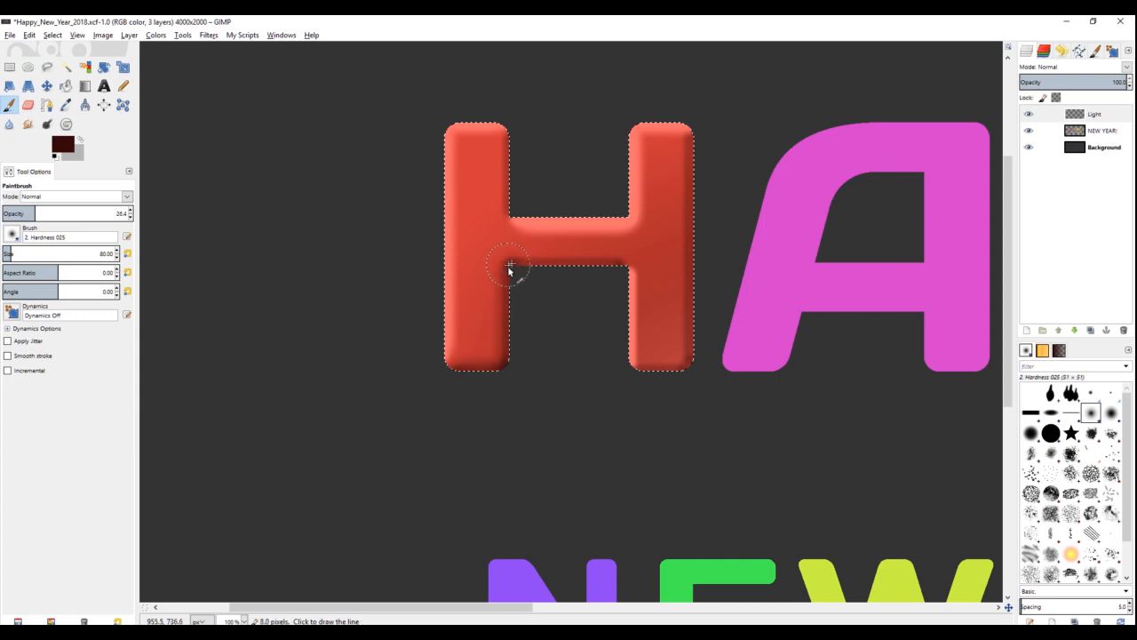
shift+click(627, 265)
Step: Paint straight shadows along the right stem's bottom edge and up its outer right edge
click(649, 374)
shift+click(695, 373)
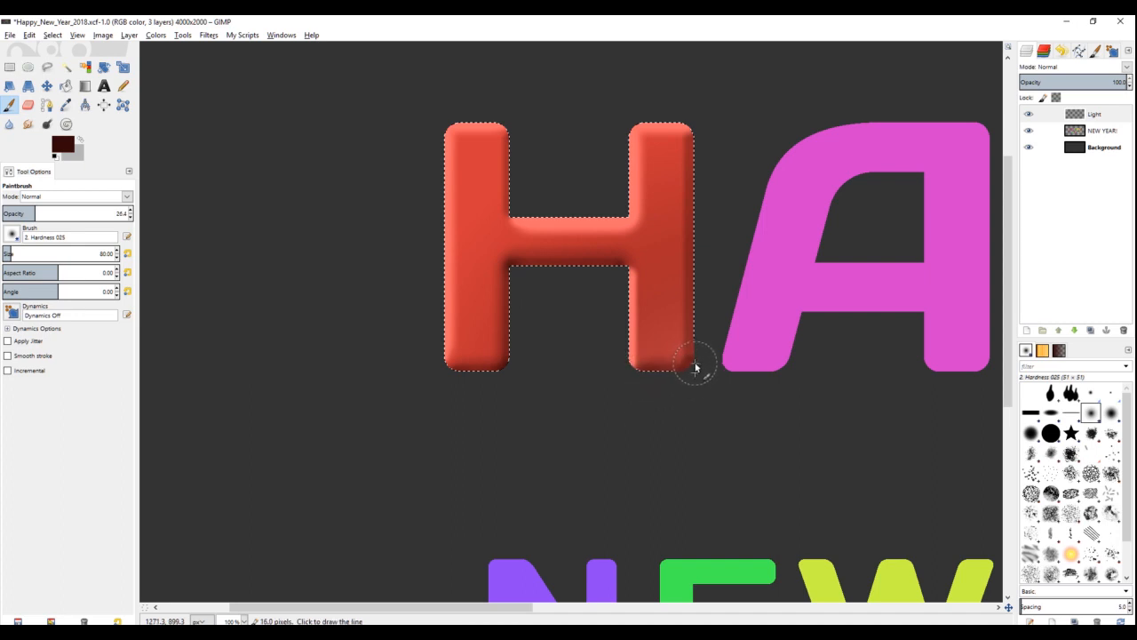
shift+click(694, 144)
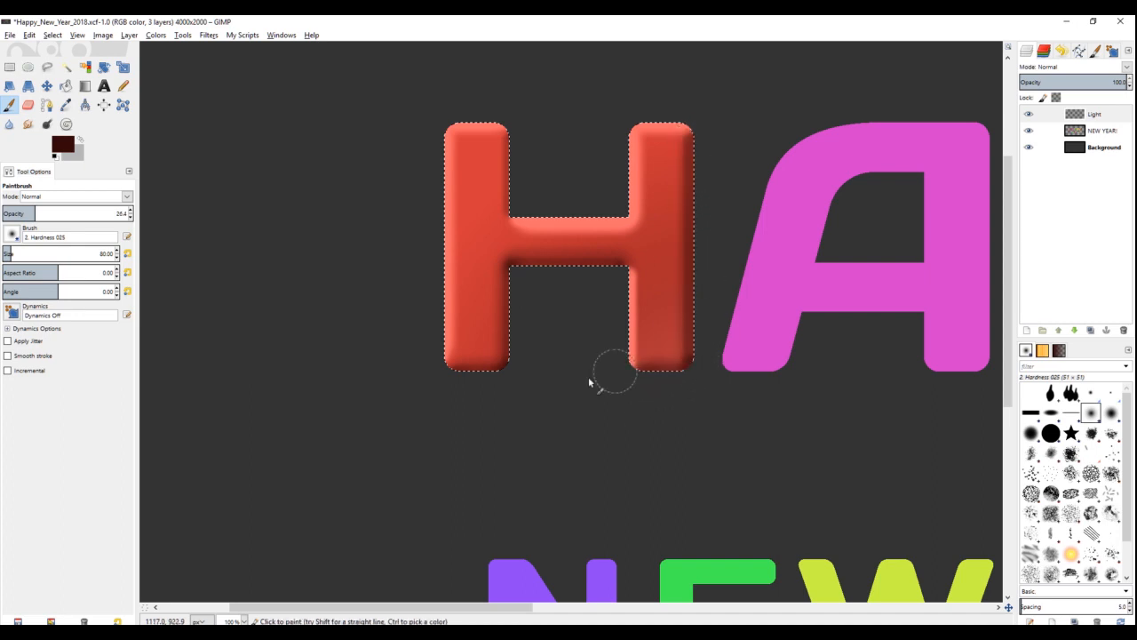
Step: Switch to the Eraser with the 2. Hardness 100 brush at size 40
drag(373, 340, 378, 290)
scroll(373, 289, down, 2)
scroll(382, 282, up, 2)
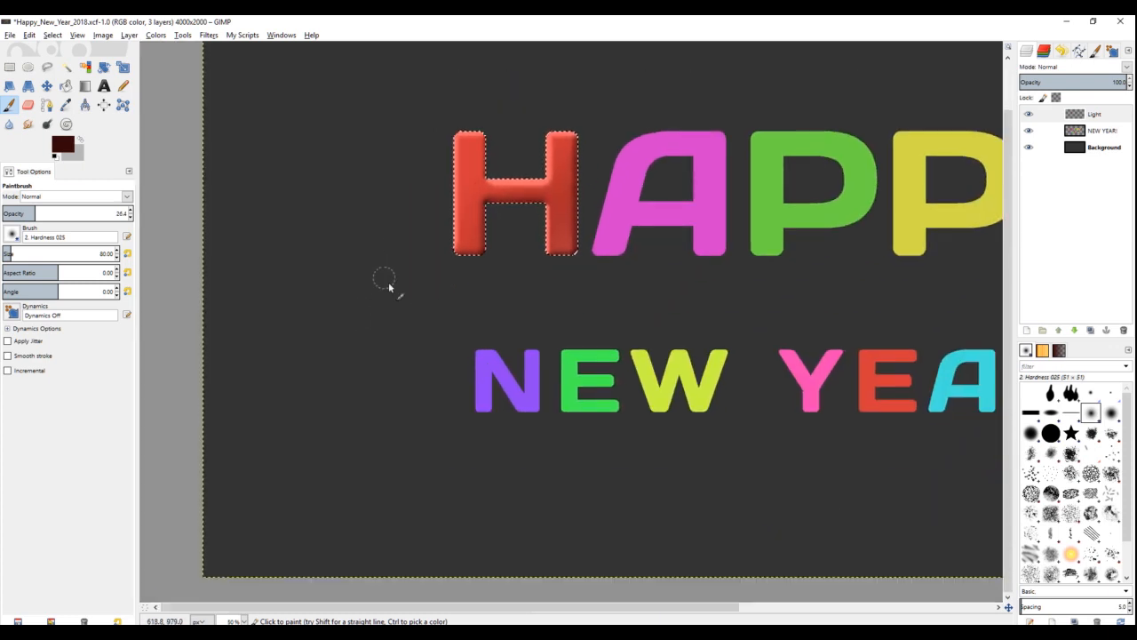
key(shift+e)
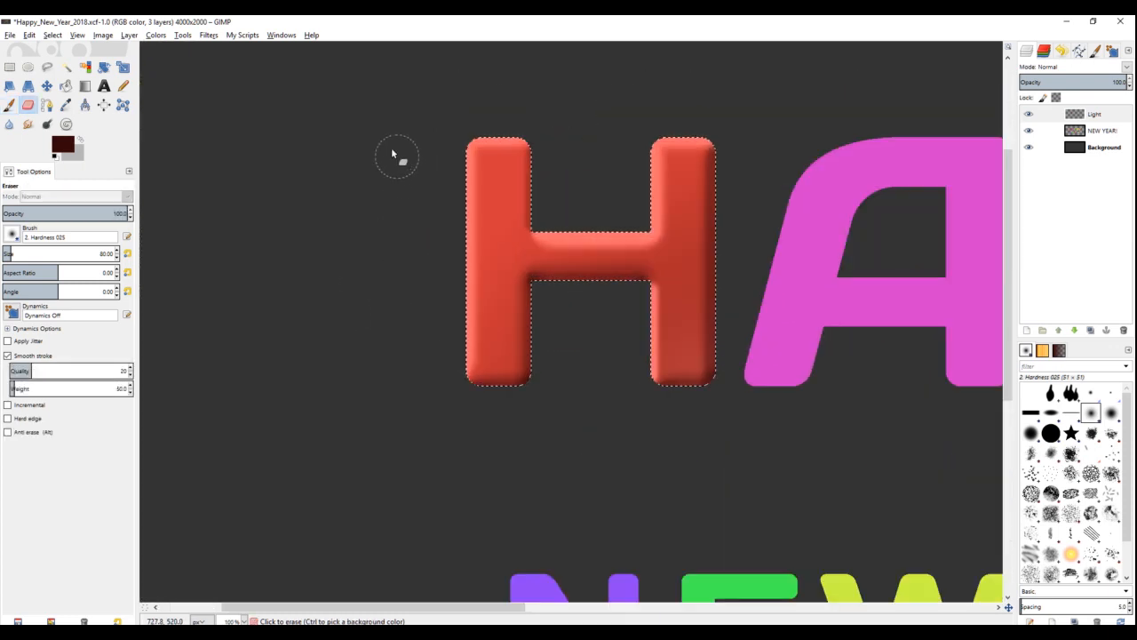
key(shift+bracketleft)
key(shift+bracketleft)
scroll(280, 170, down, 3)
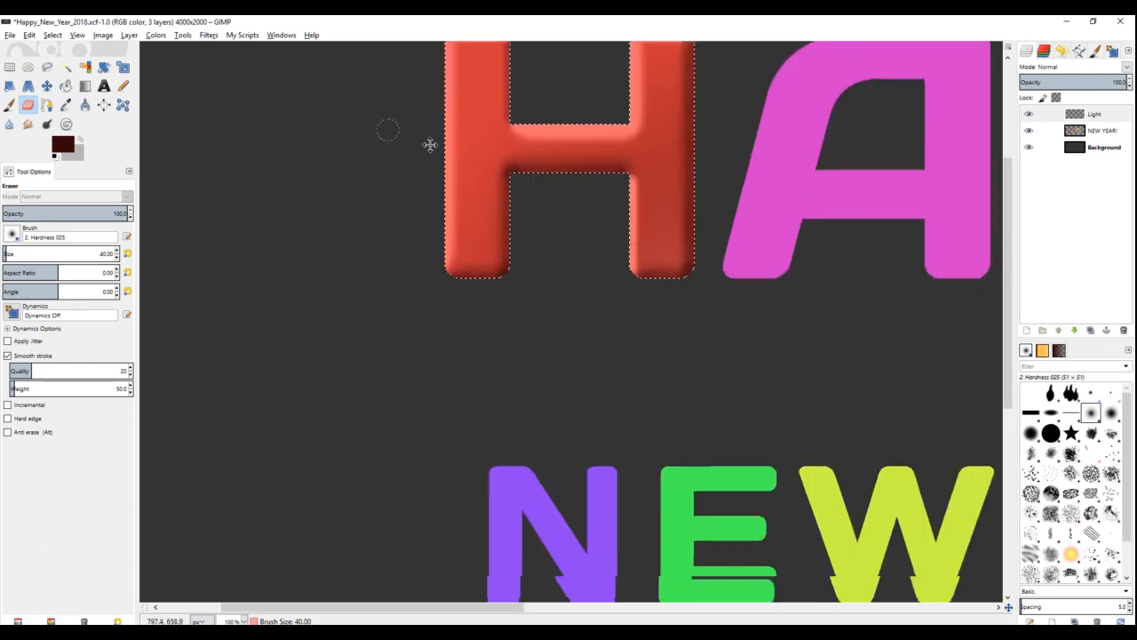
click(1052, 433)
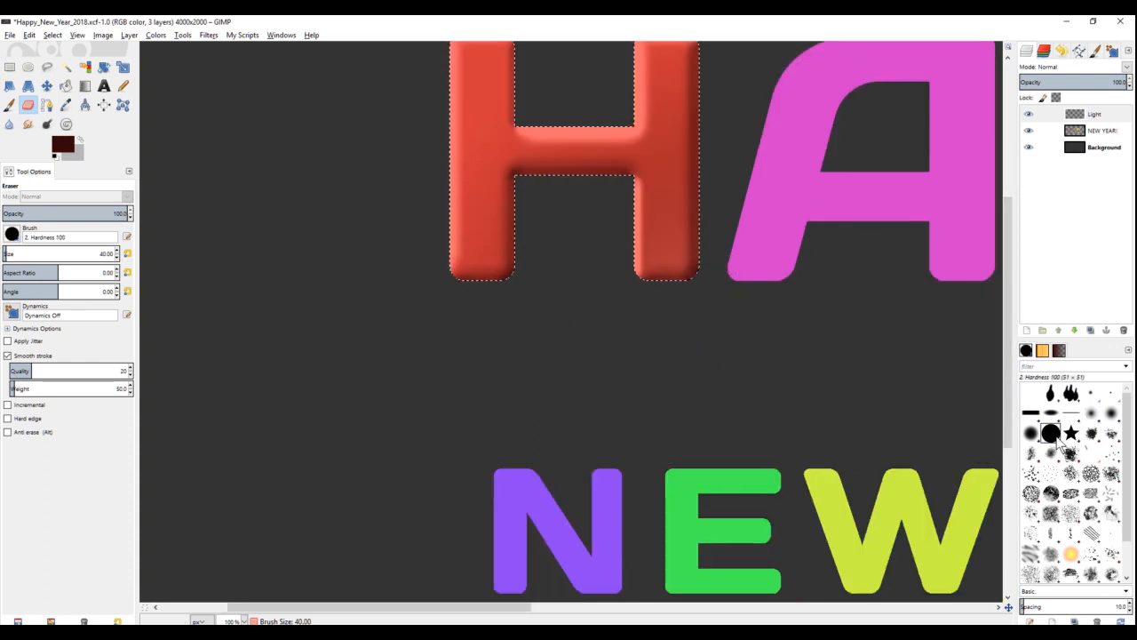
scroll(529, 257, up, 2)
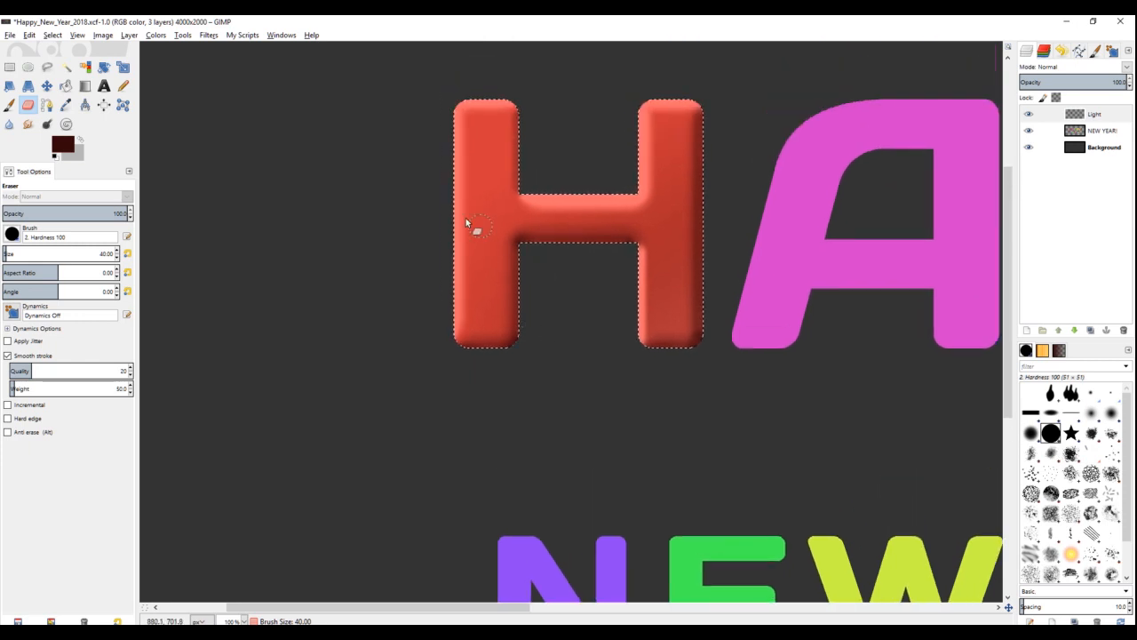
Step: Reduce the eraser size to 20 and erase a straight line down the left stem along the inner side of its left highlight
scroll(466, 218, up, 3)
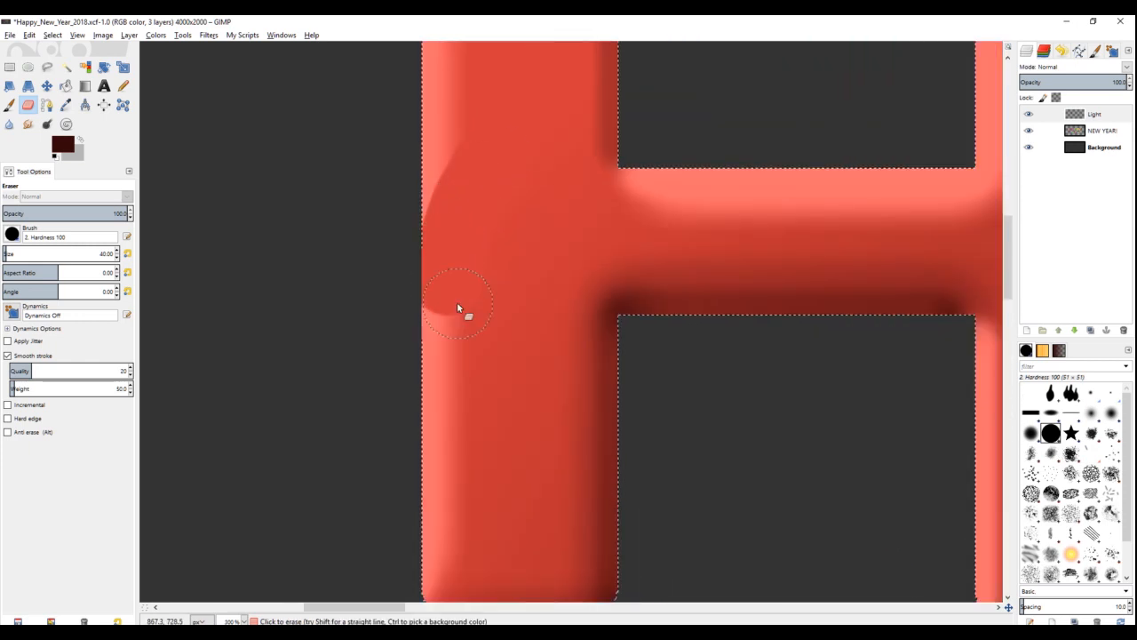
scroll(480, 302, up, 2)
scroll(501, 192, up, 3)
key(bracketleft)
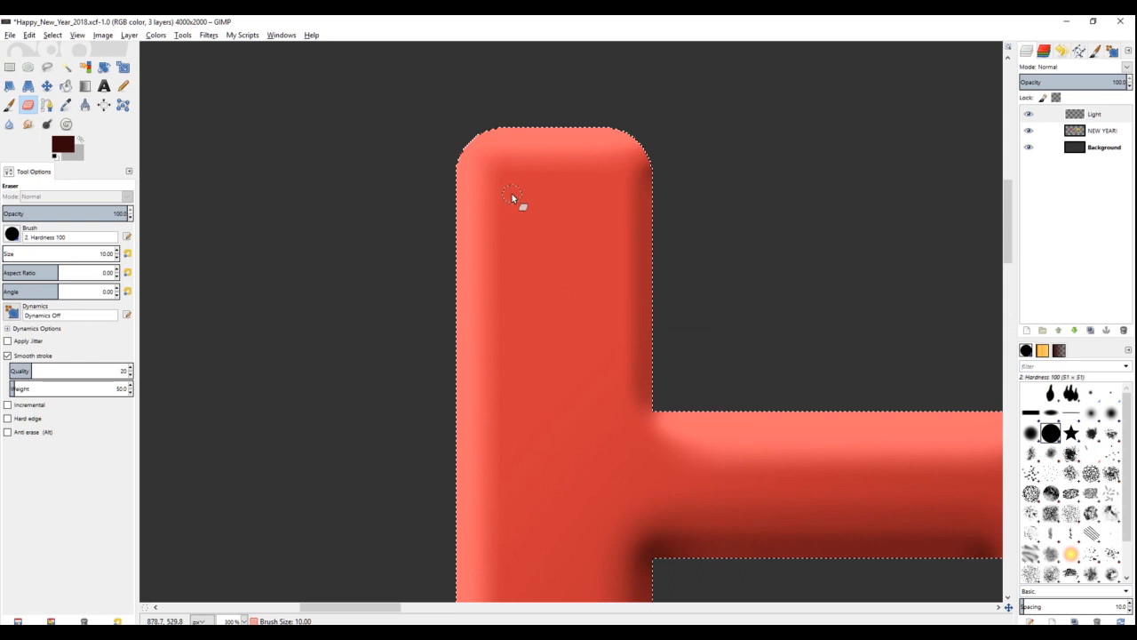
mouse_move(500, 182)
mouse_down()
mouse_move(508, 453)
mouse_move(507, 195)
mouse_up()
scroll(508, 378, down, 2)
scroll(502, 267, down, 5)
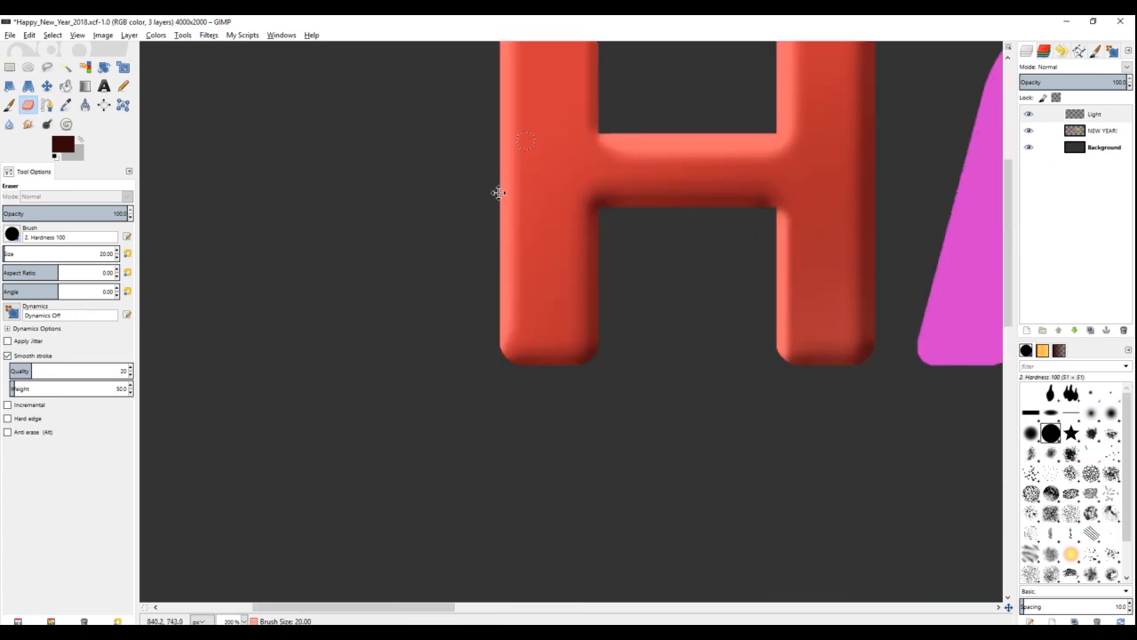
scroll(525, 264, up, 2)
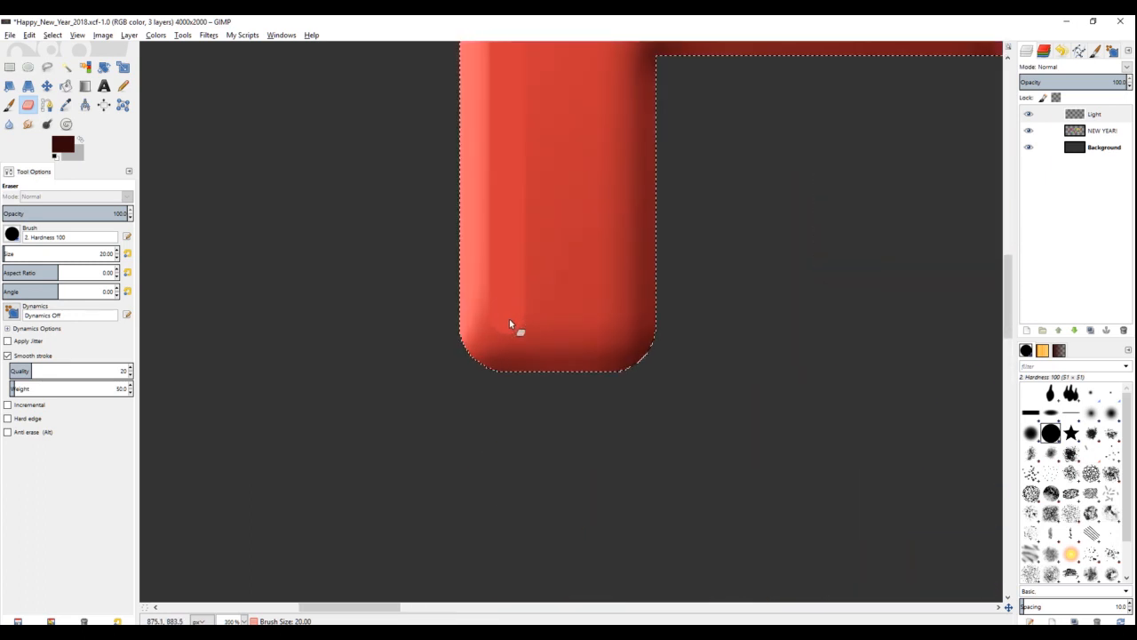
Step: Erase straight lines along the inner side of the left stem's bottom shadow, right-hand shading and top highlight to sharpen the bevel
shift+click(604, 325)
scroll(544, 258, up, 5)
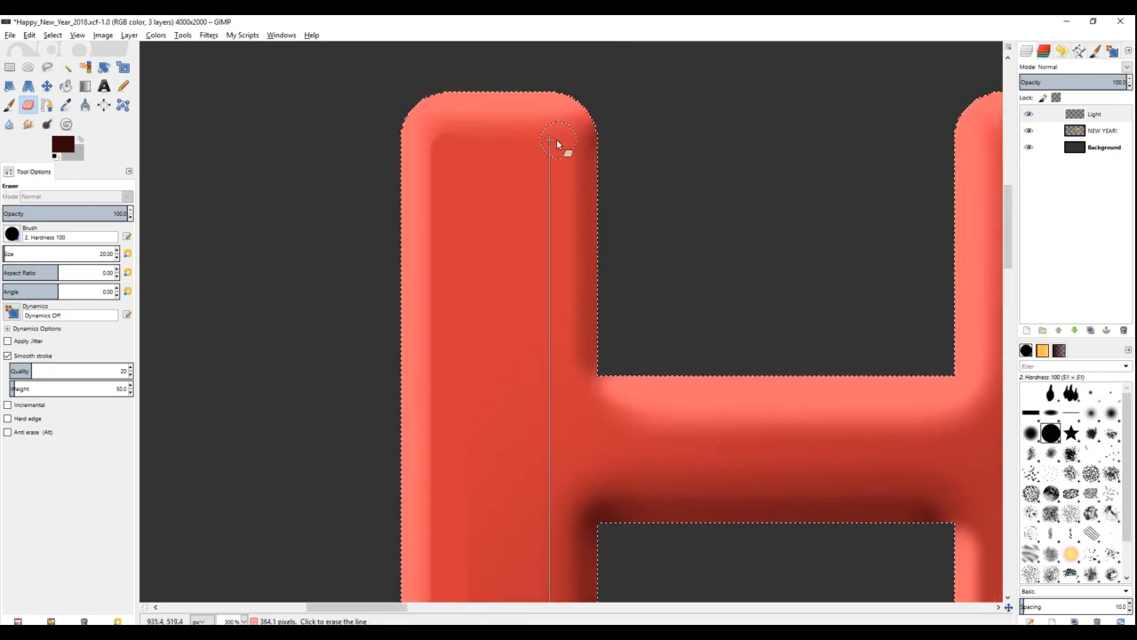
shift+click(555, 139)
shift+click(455, 142)
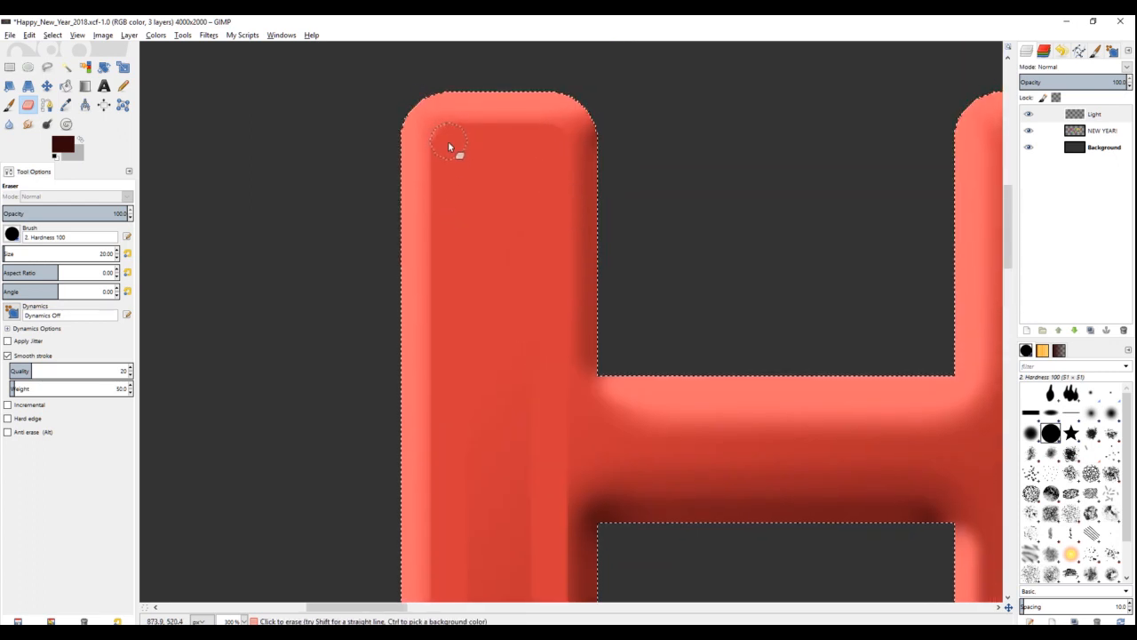
scroll(491, 407, down, 2)
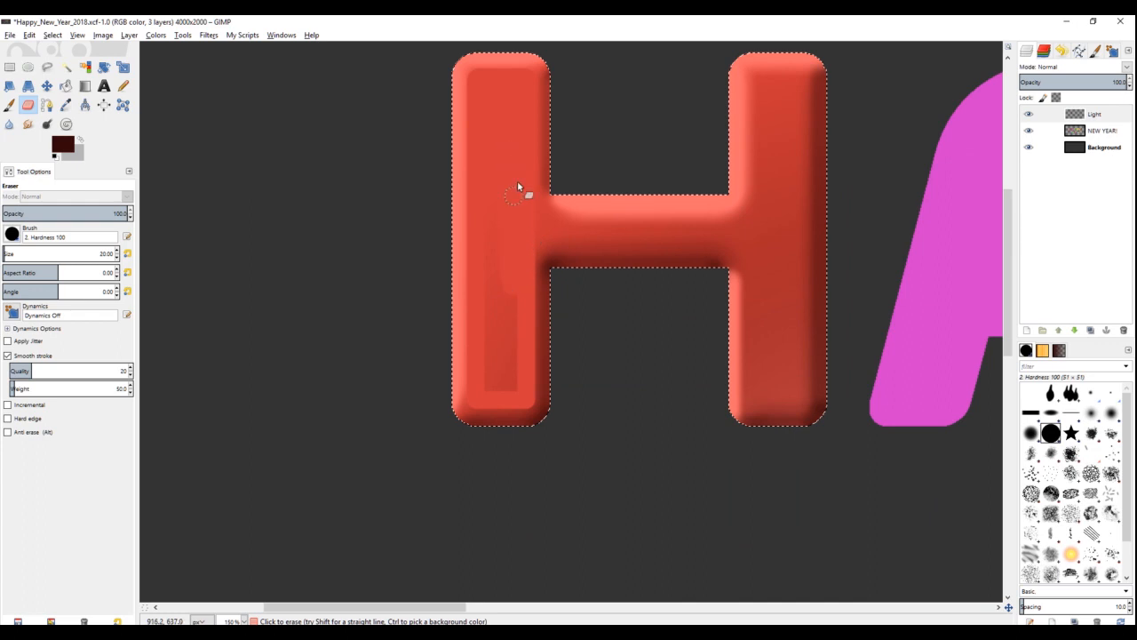
Step: Erase the leftover shading inside the left stem and straight lines along the crossbar between its top highlight and bottom shadow
drag(489, 252, 499, 270)
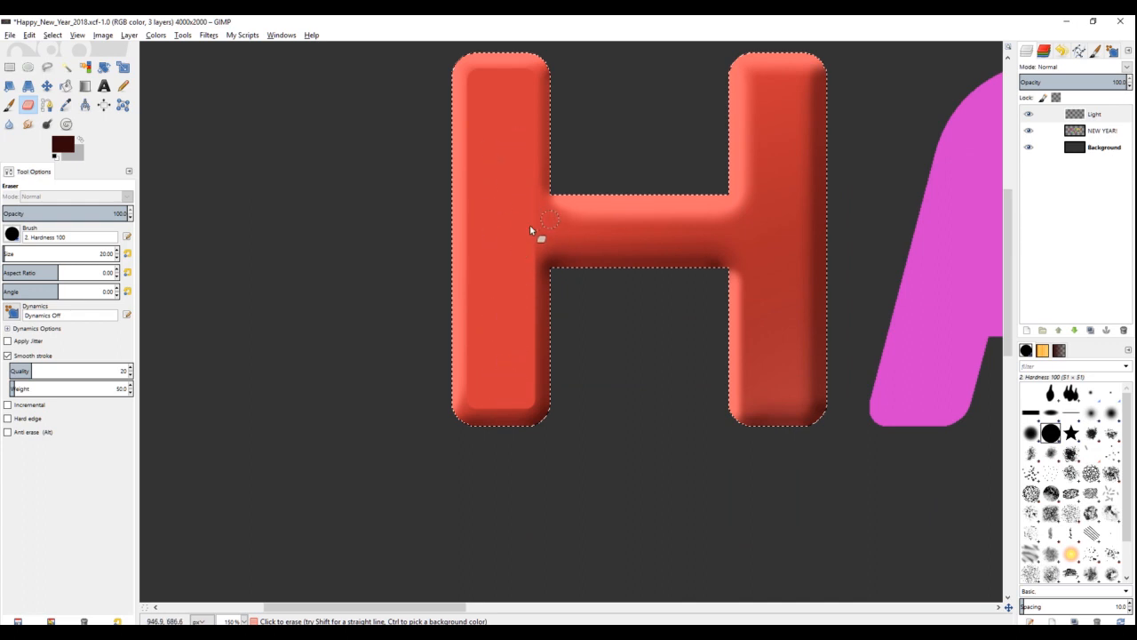
scroll(533, 226, up, 1)
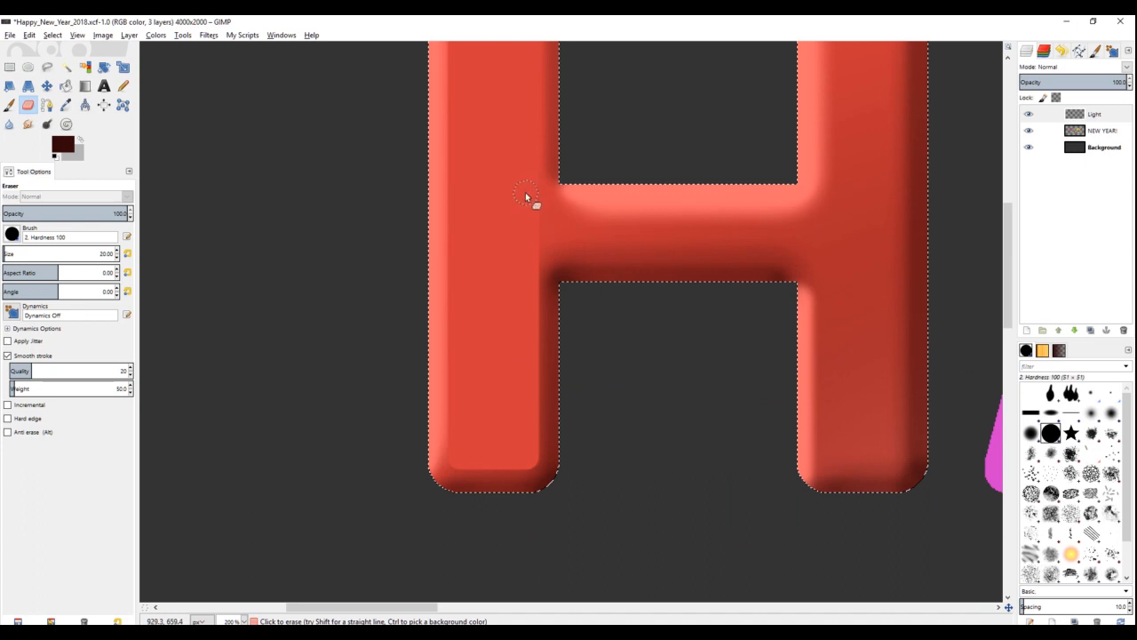
shift+click(831, 222)
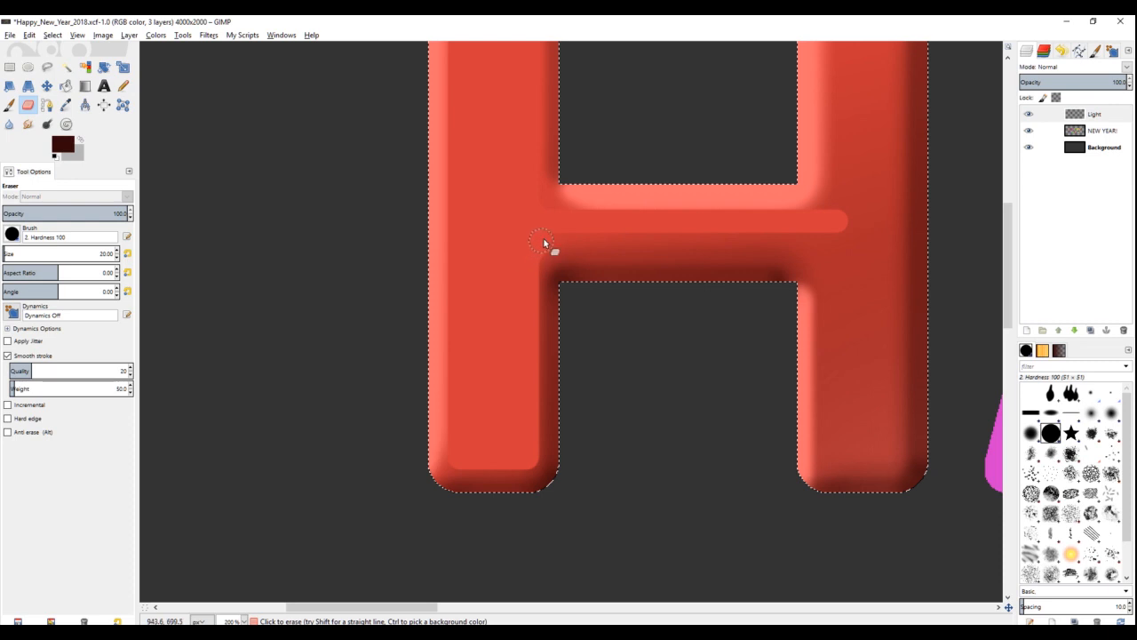
shift+click(838, 241)
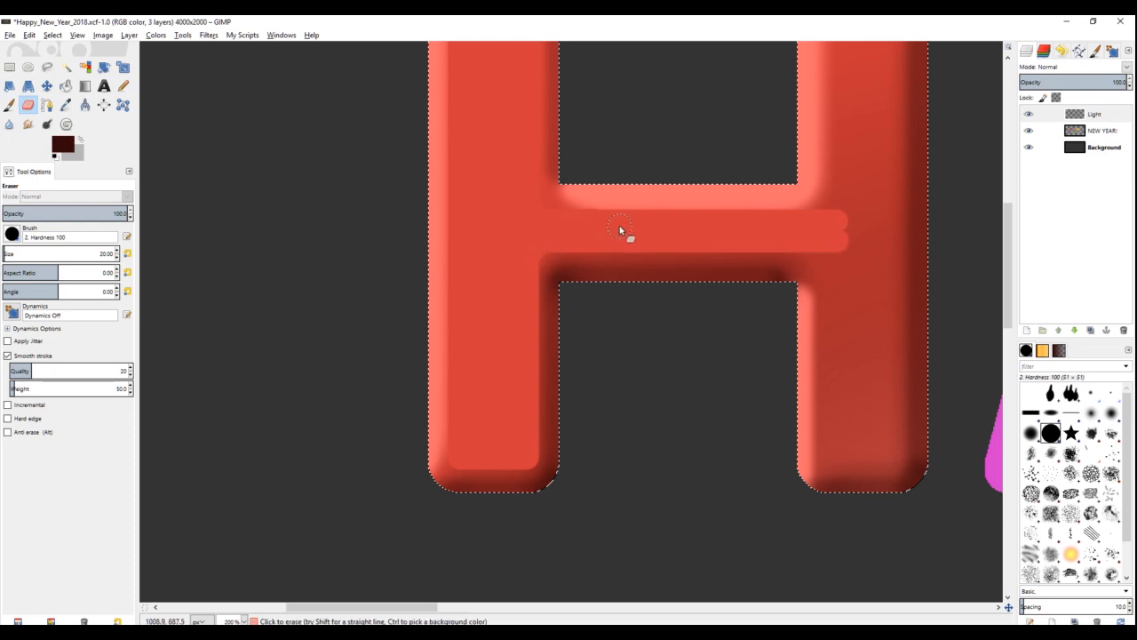
scroll(613, 230, right, 5)
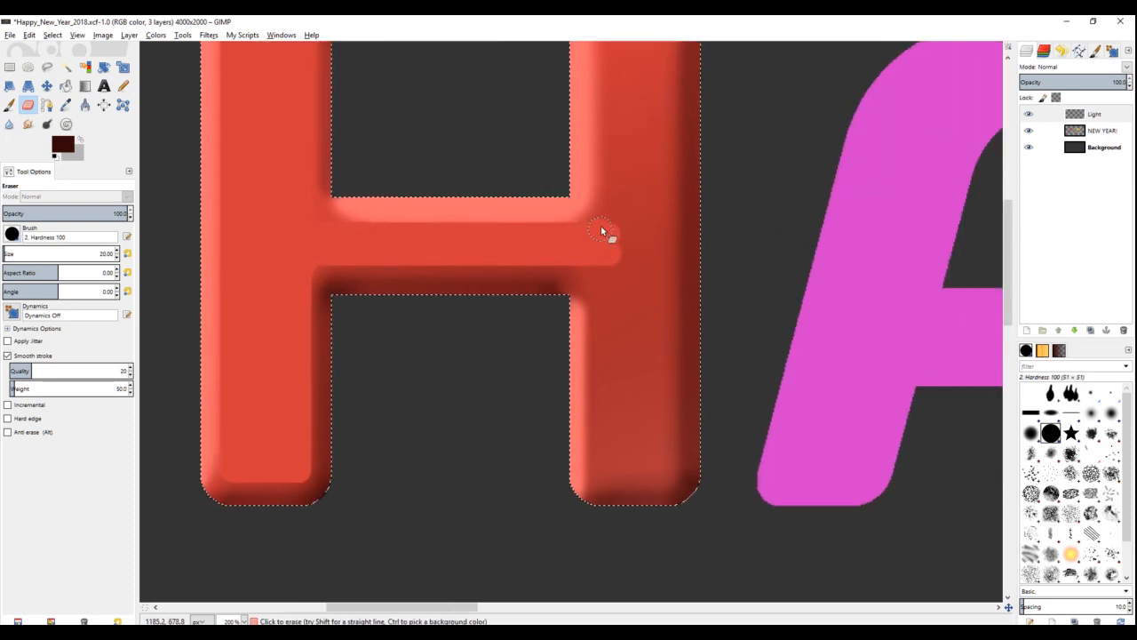
Step: Erase straight lines around the inner sides of the right stem's highlights, right-hand shadow and bottom shadow to sharpen the bevel
scroll(616, 204, up, 2)
shift+click(591, 169)
scroll(622, 376, down, 3)
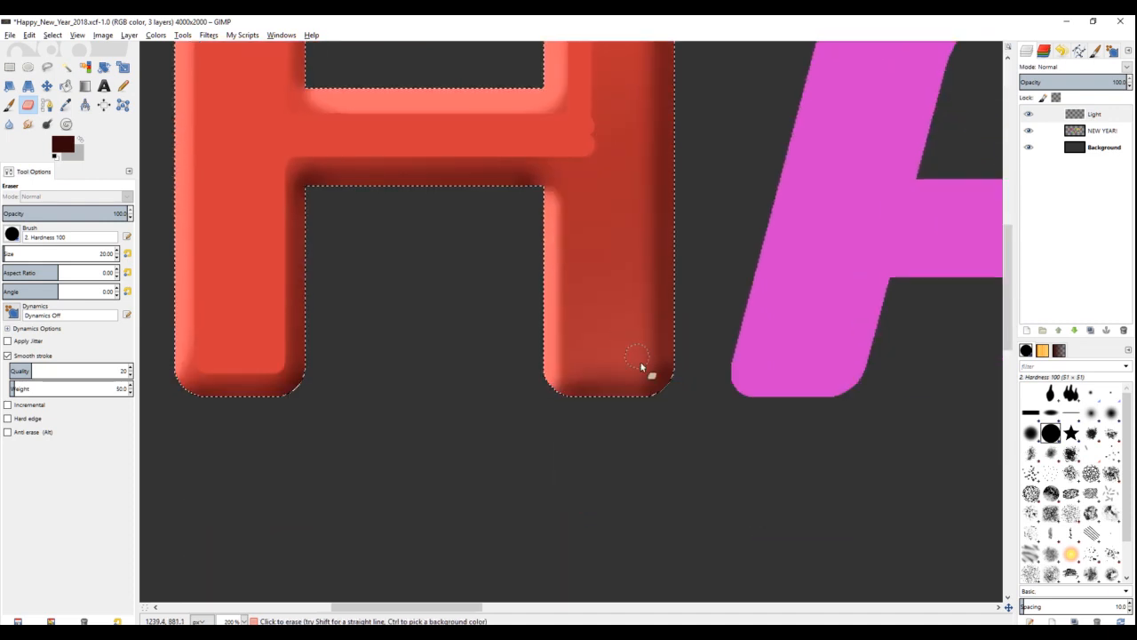
shift+click(642, 364)
shift+click(581, 365)
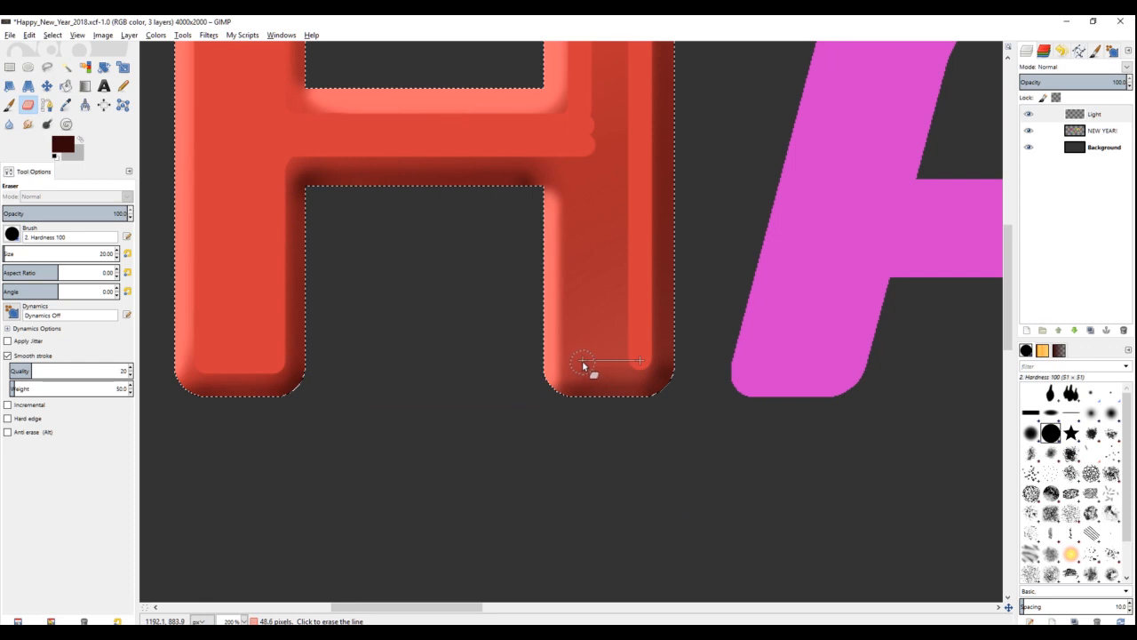
scroll(592, 317, up, 3)
shift+click(588, 148)
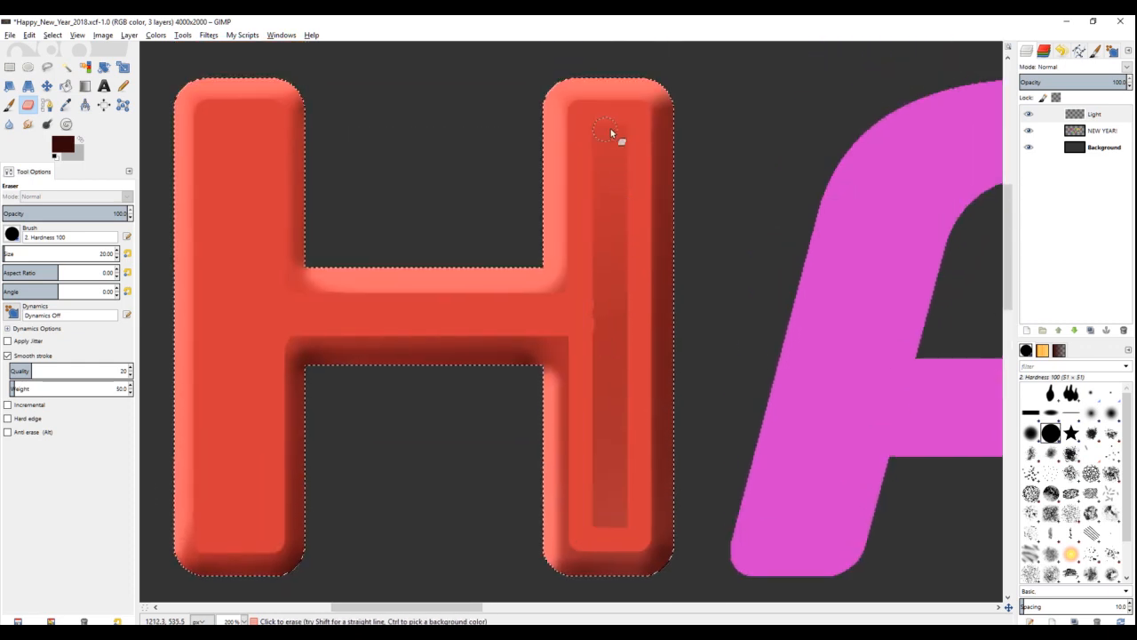
Step: Erase the leftover dark shading in the middle of the right stem down to its bottom
drag(622, 138, 618, 406)
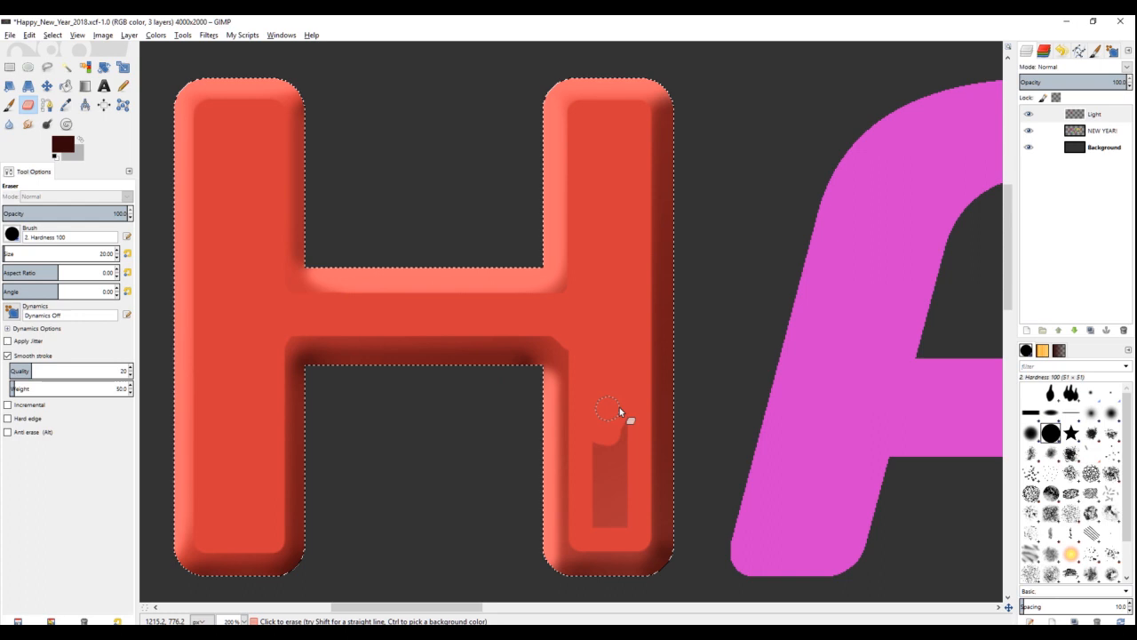
mouse_move(619, 407)
mouse_down()
mouse_move(617, 465)
mouse_move(589, 482)
mouse_up()
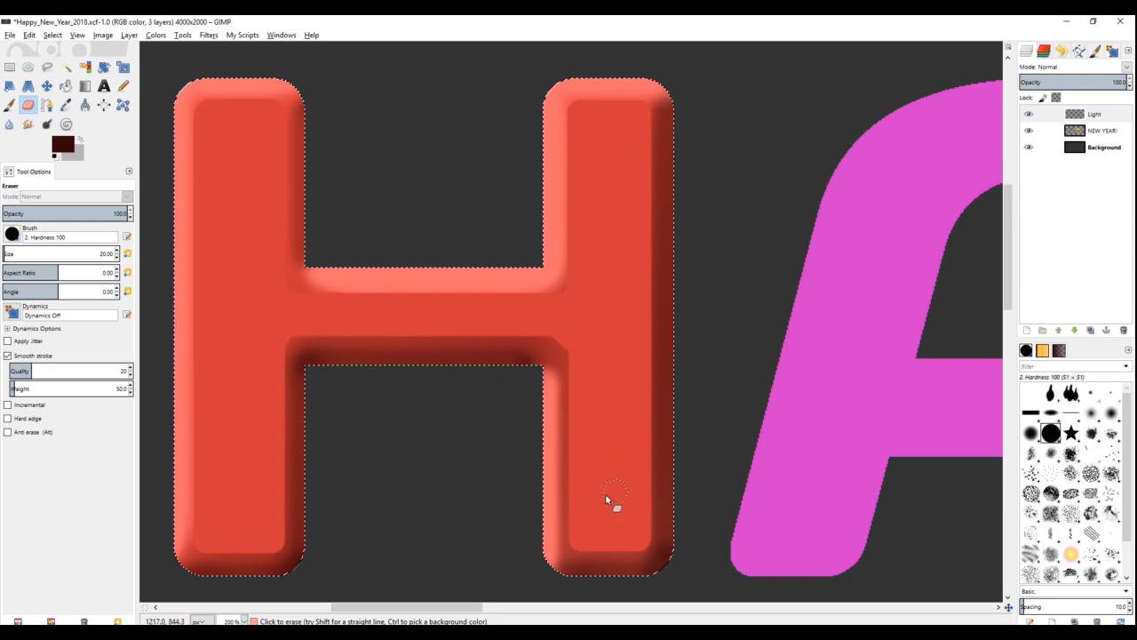
scroll(605, 493, down, 2)
scroll(383, 352, up, 1)
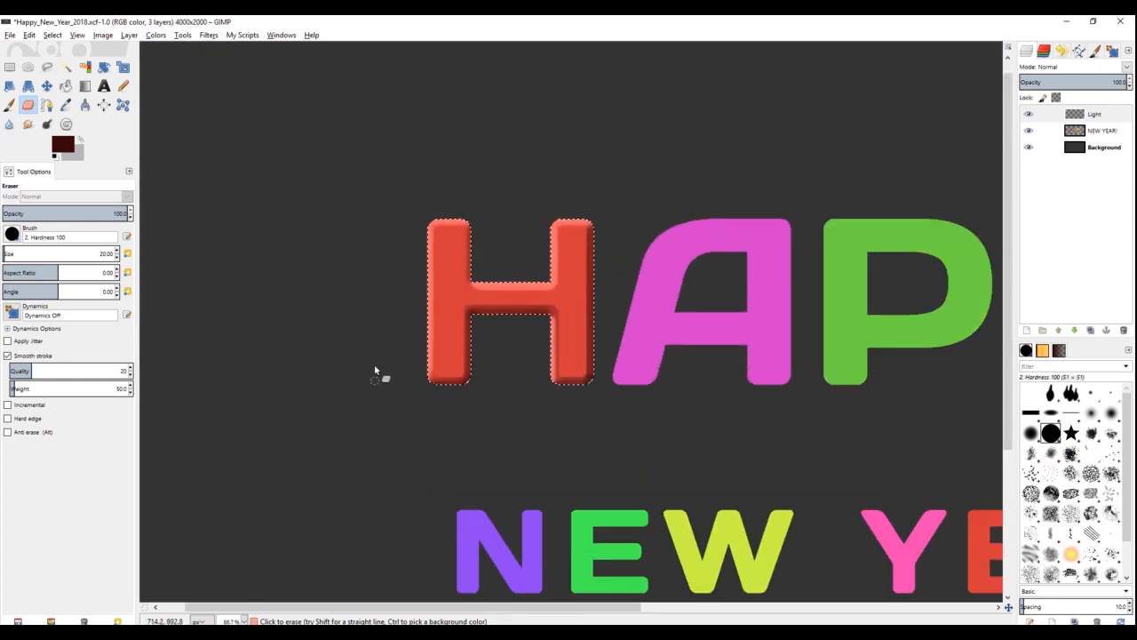
Step: Add a 4000 x 2000 px transparent layer above the NEW YEAR! layer and set the foreground colour to dark red 6f1616
click(1102, 131)
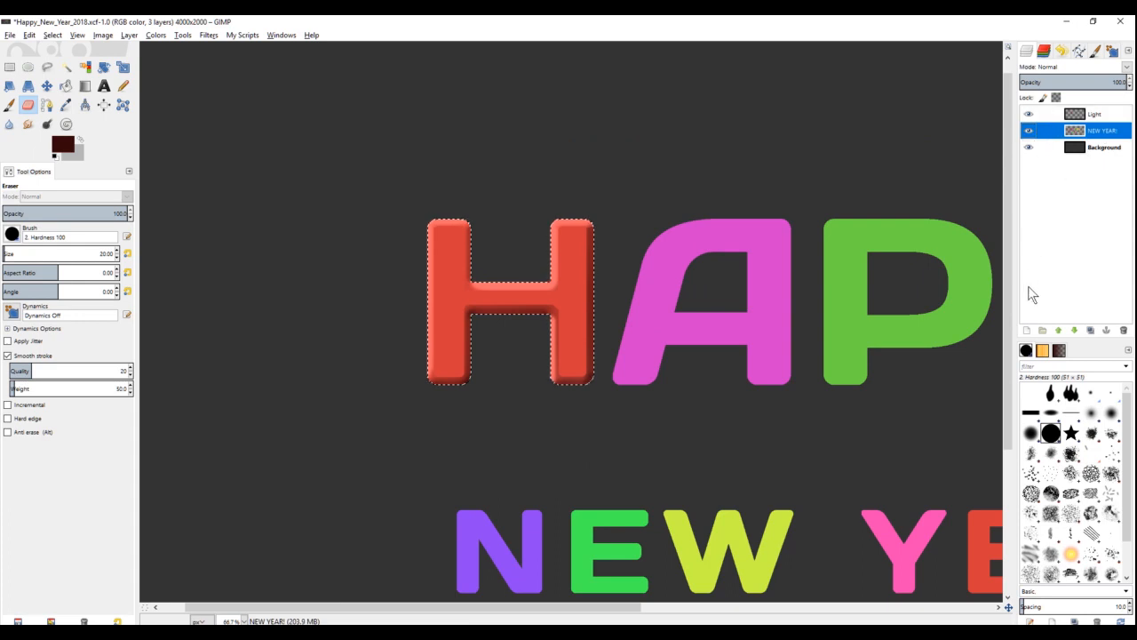
click(1027, 331)
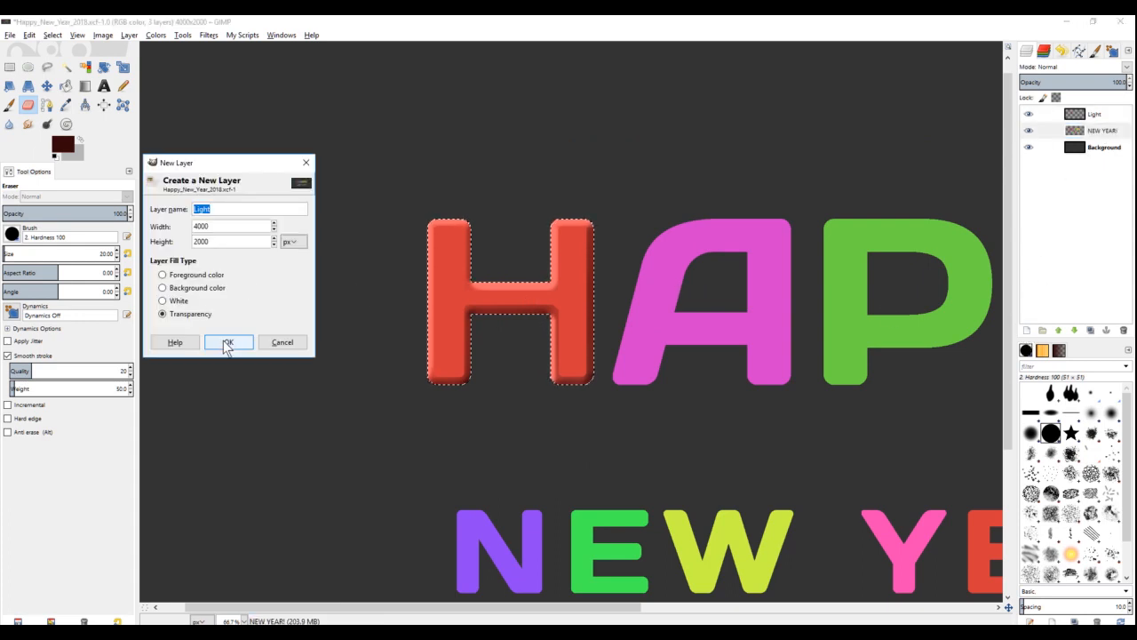
click(228, 342)
click(63, 143)
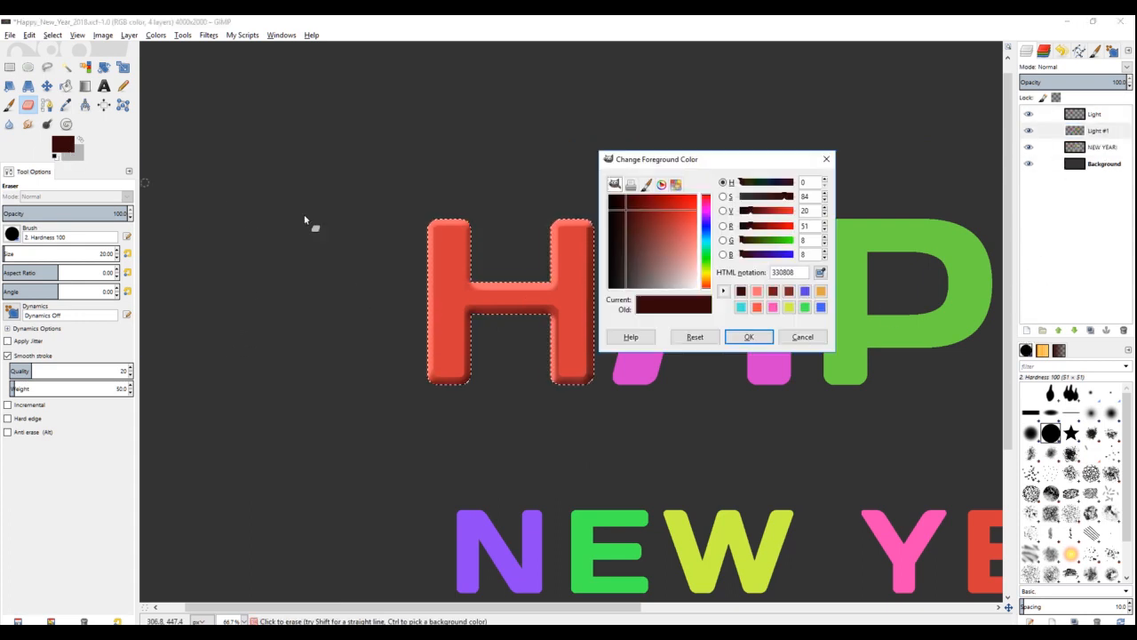
click(772, 293)
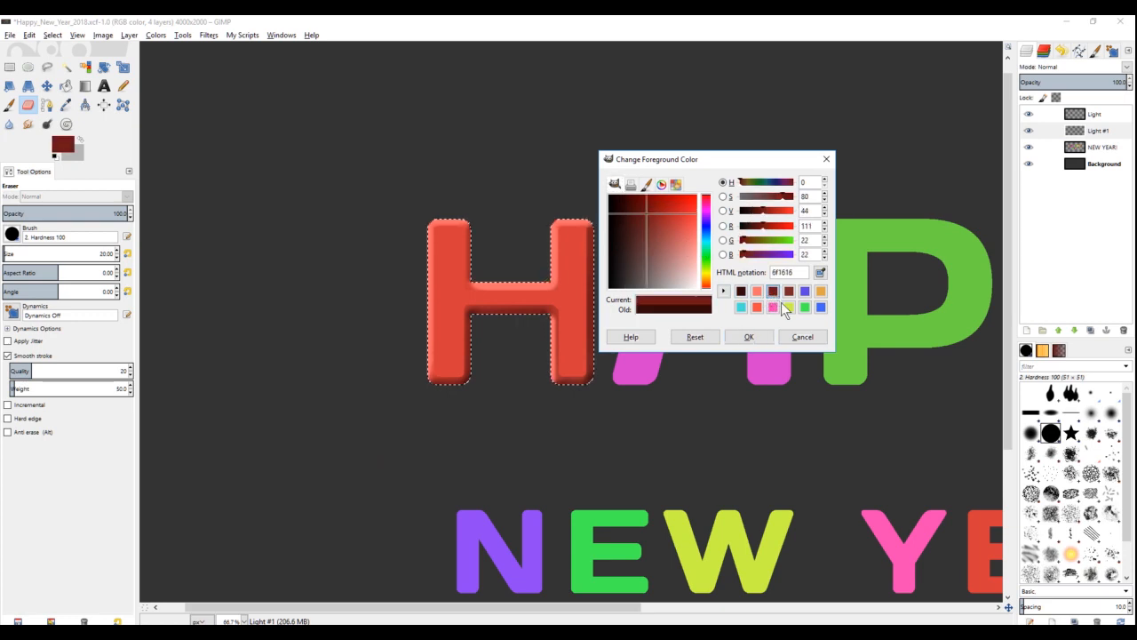
click(749, 337)
Step: Apply two radial FG to Transparent gradients at 25.5 opacity across the H, from its lower right to its upper left
click(84, 85)
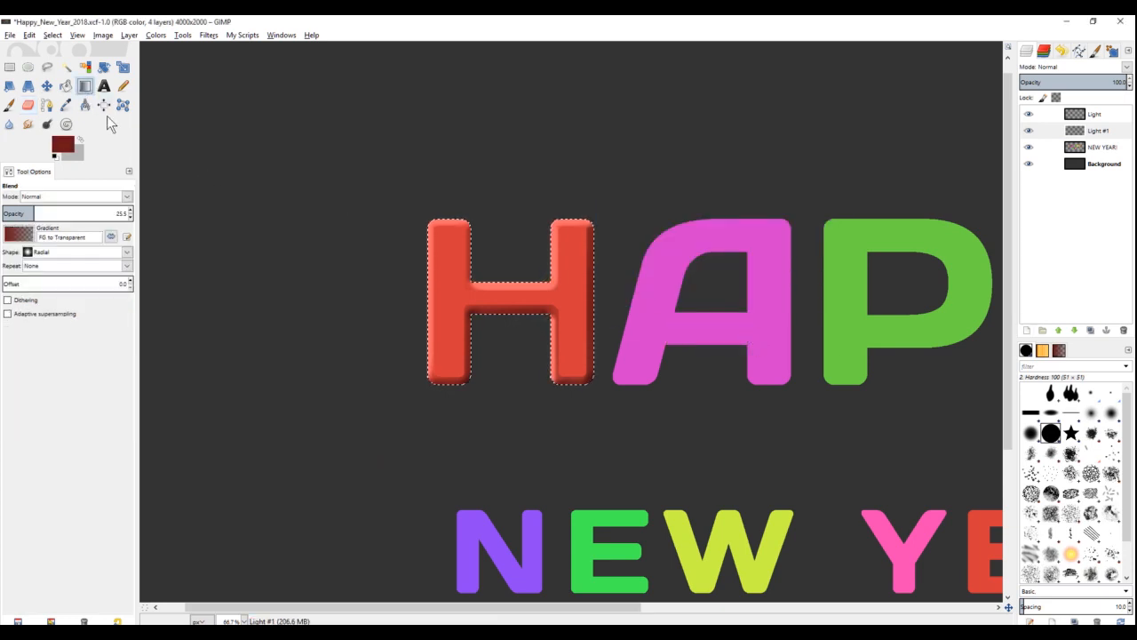
drag(587, 415, 444, 200)
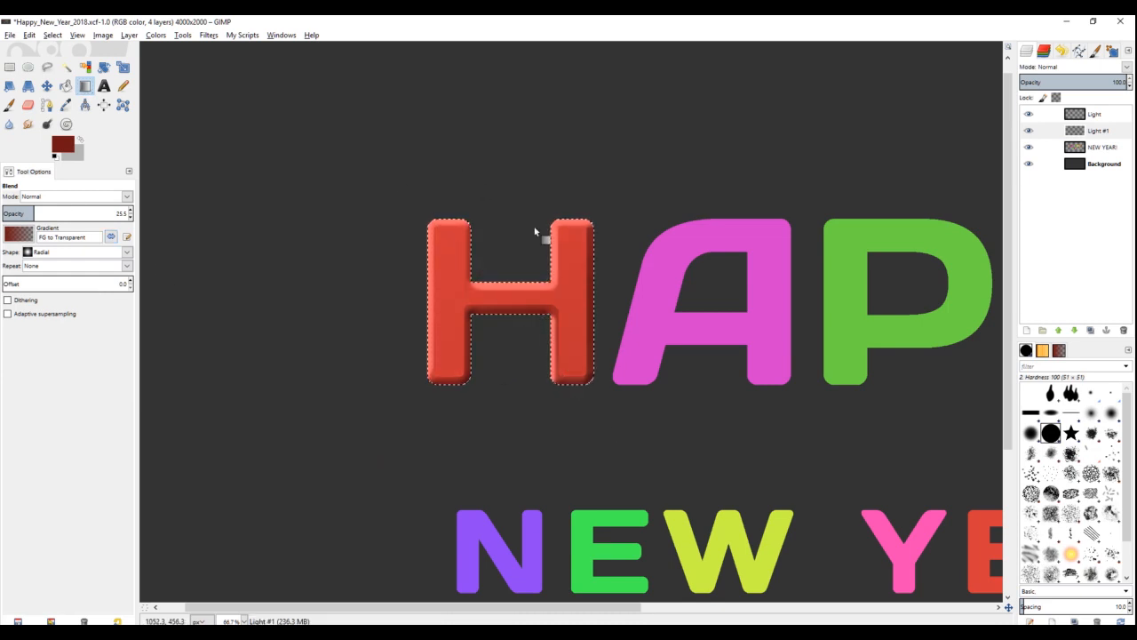
drag(624, 433, 427, 192)
Step: Examine the gradient shading on the H both close up and against the whole design
scroll(418, 311, down, 2)
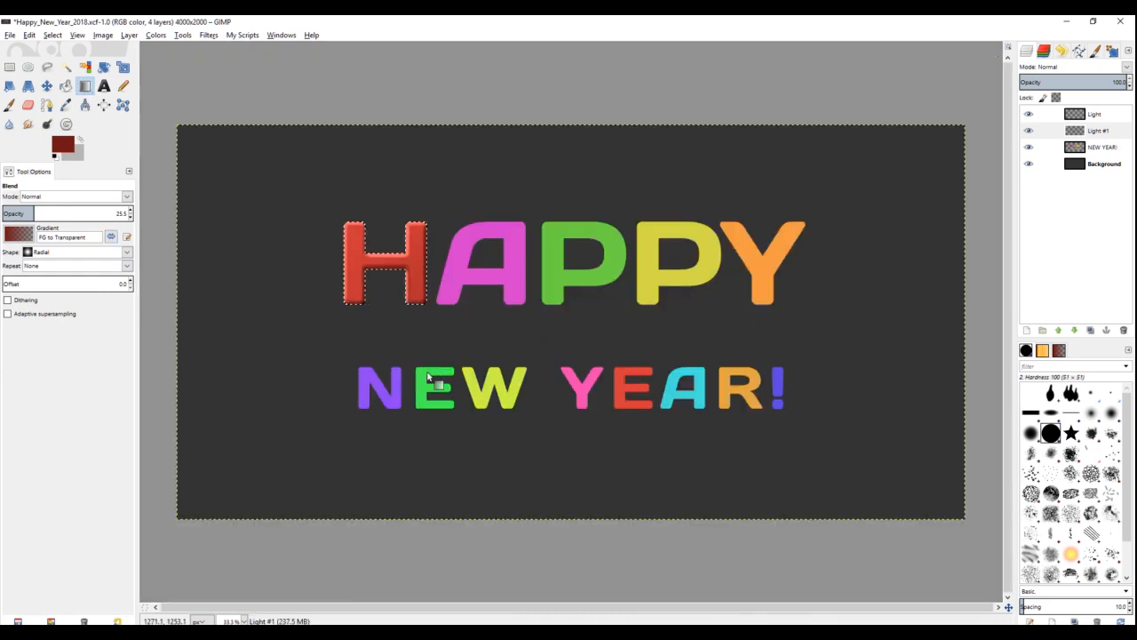
scroll(299, 275, up, 3)
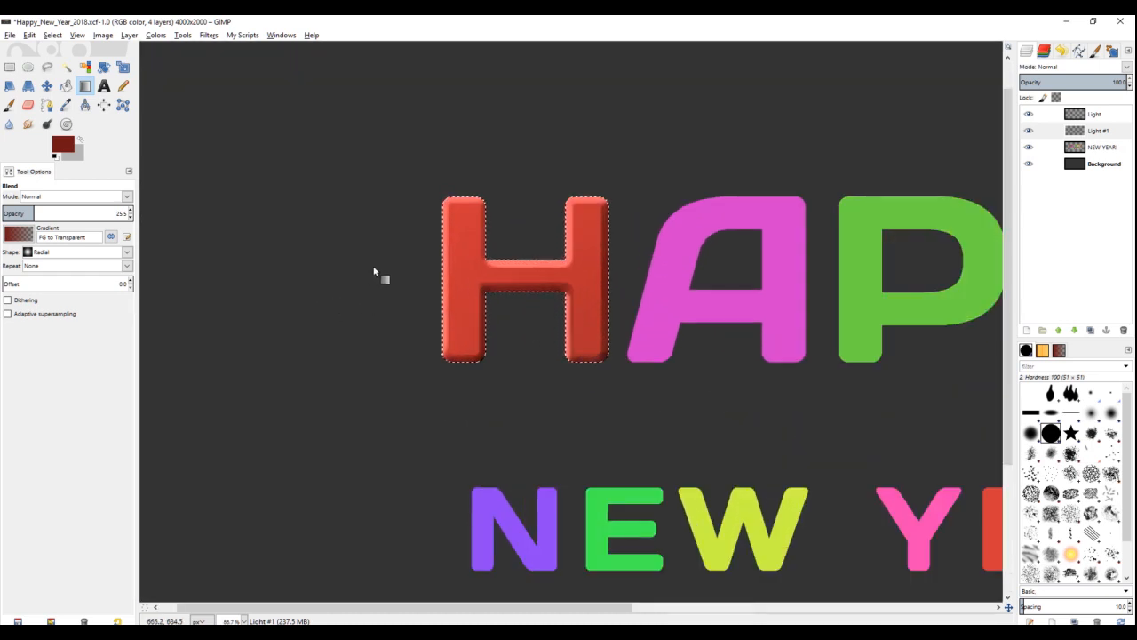
scroll(374, 271, up, 1)
scroll(472, 190, up, 2)
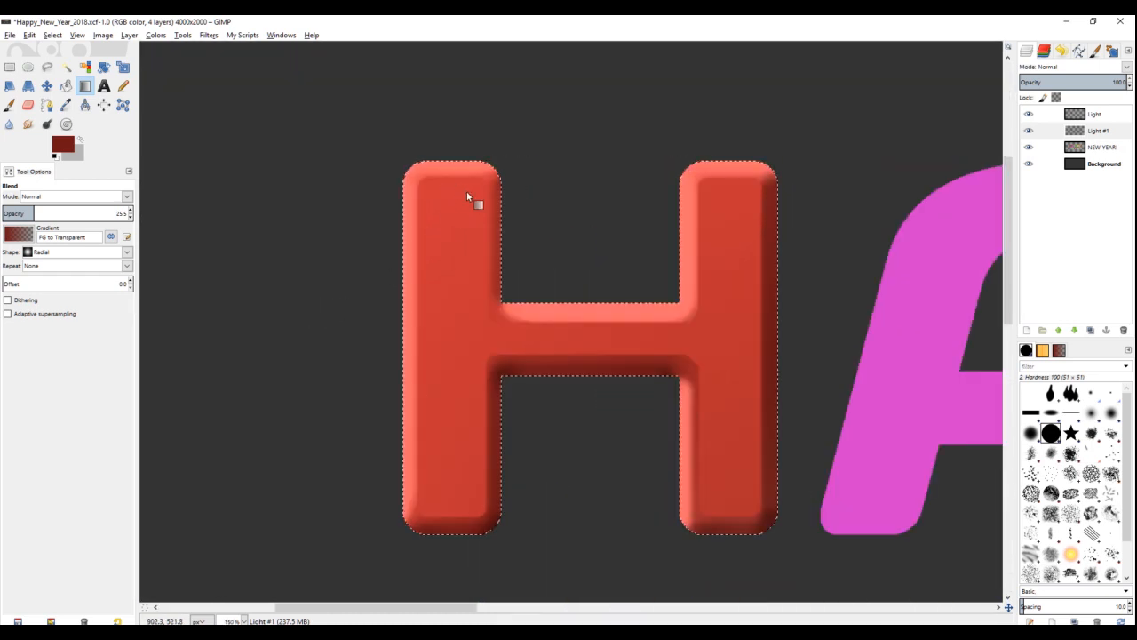
scroll(380, 240, down, 2)
scroll(337, 275, up, 1)
drag(343, 273, 342, 303)
scroll(302, 283, down, 2)
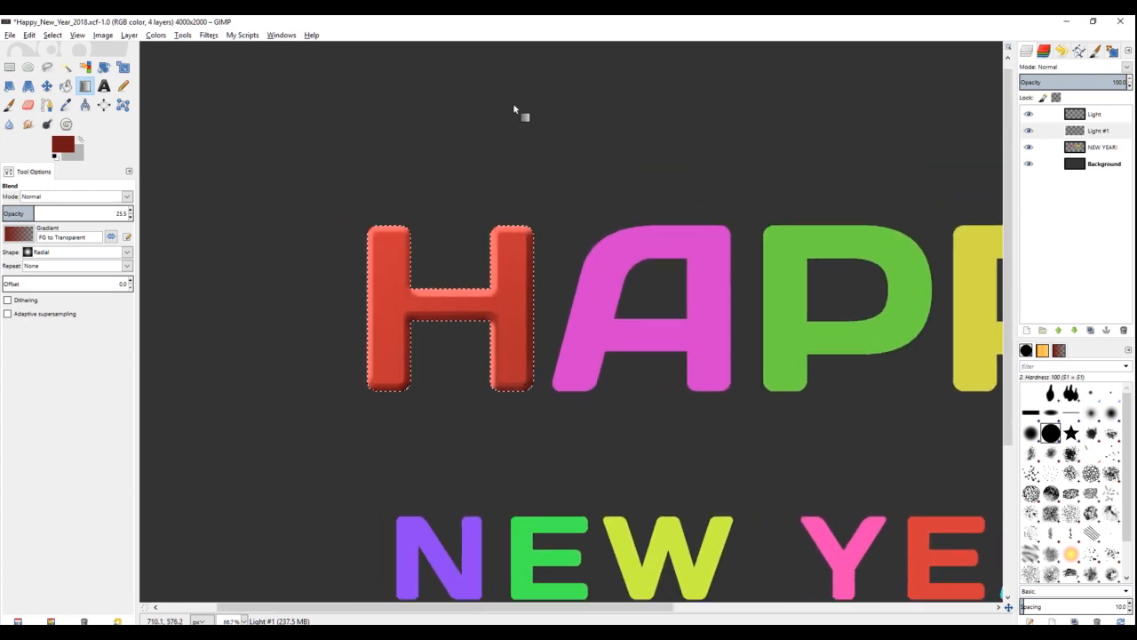
Step: Merge the Light layer down into Light #1 and toggle the merged layer's visibility to compare the H's shading
key(p)
key(d)
key(x)
right_click(1097, 114)
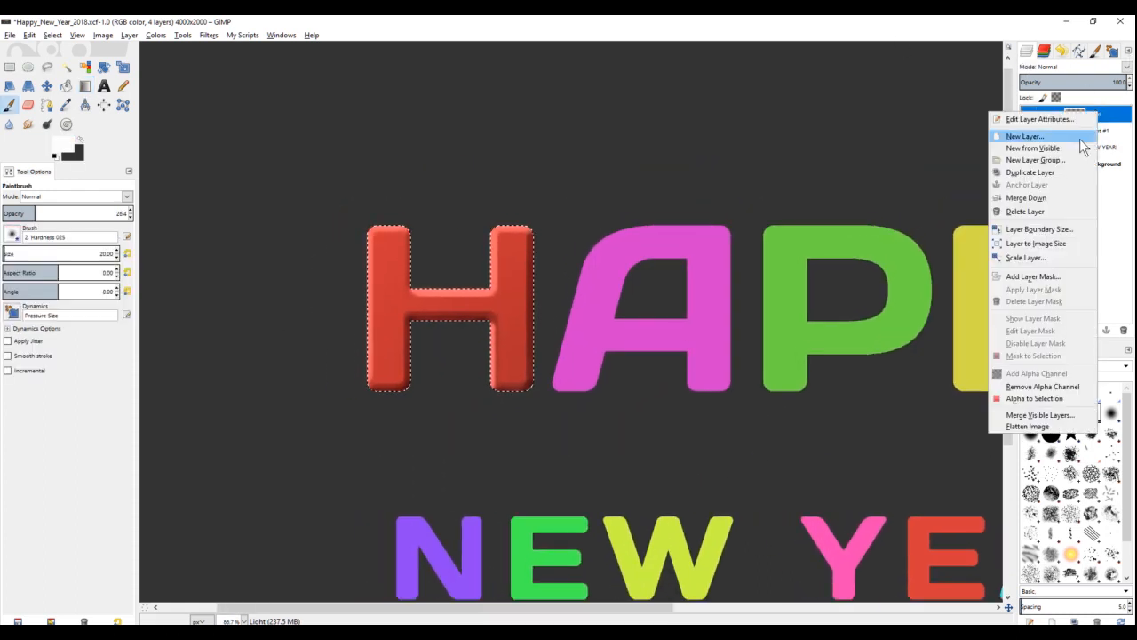
click(1057, 198)
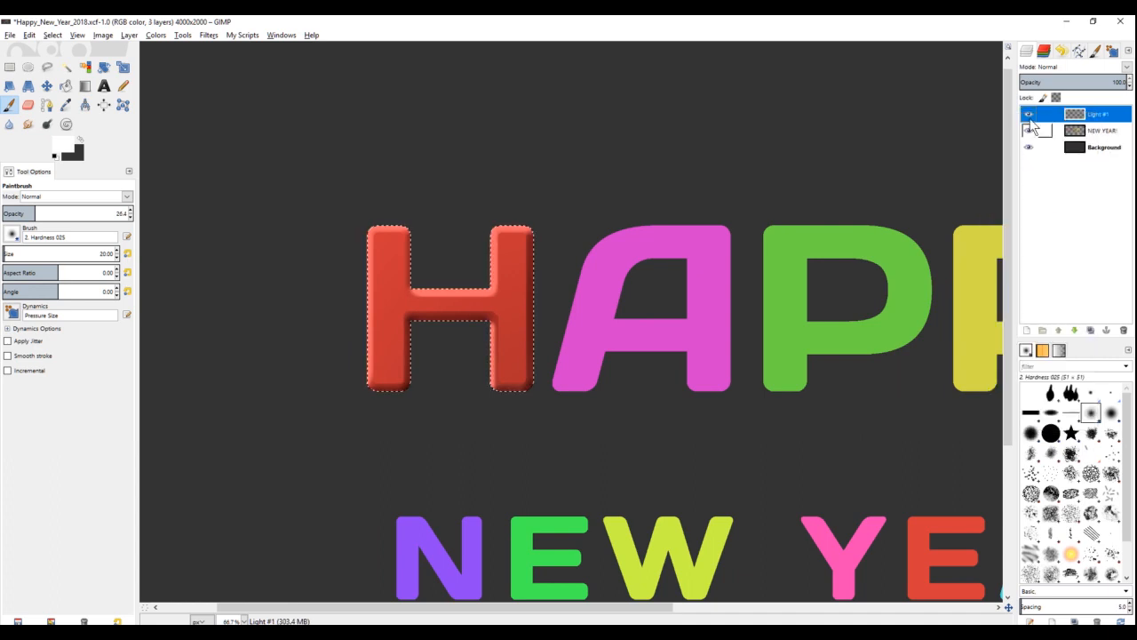
click(1027, 116)
click(1027, 117)
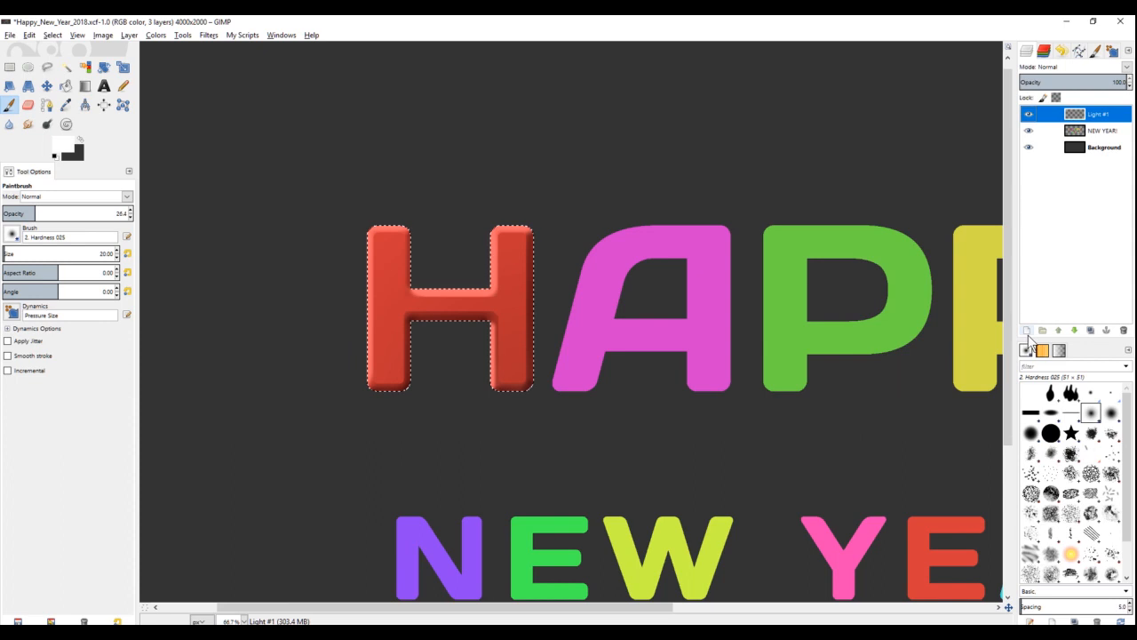
Step: Add a new Light layer above Light #1 and set the foreground colour to near-white
click(1026, 329)
click(104, 224)
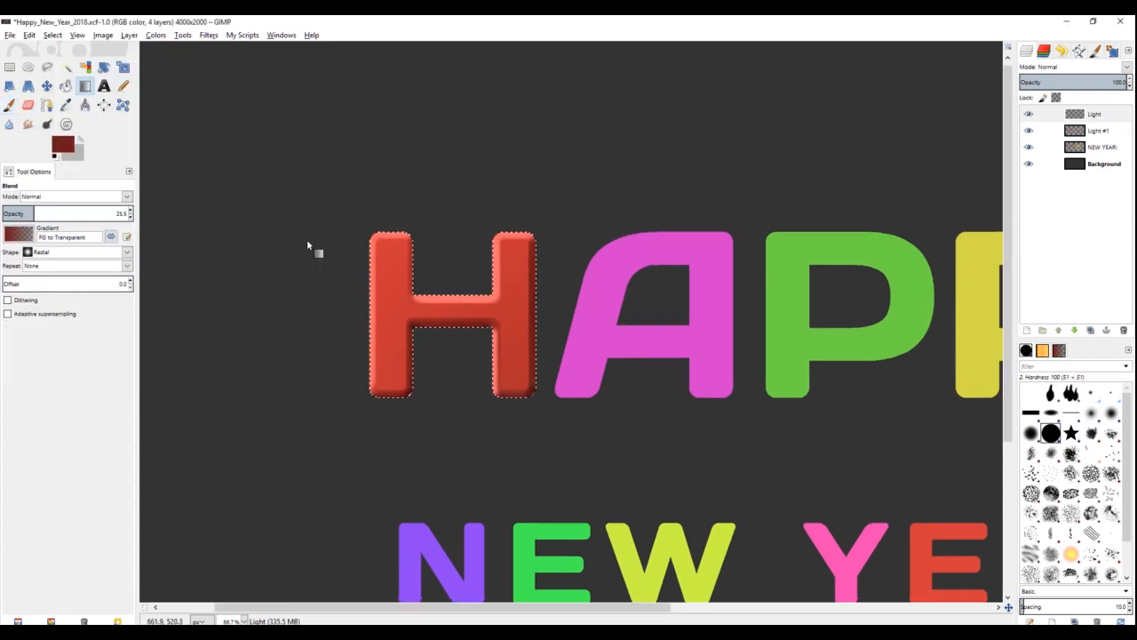
click(64, 145)
click(611, 196)
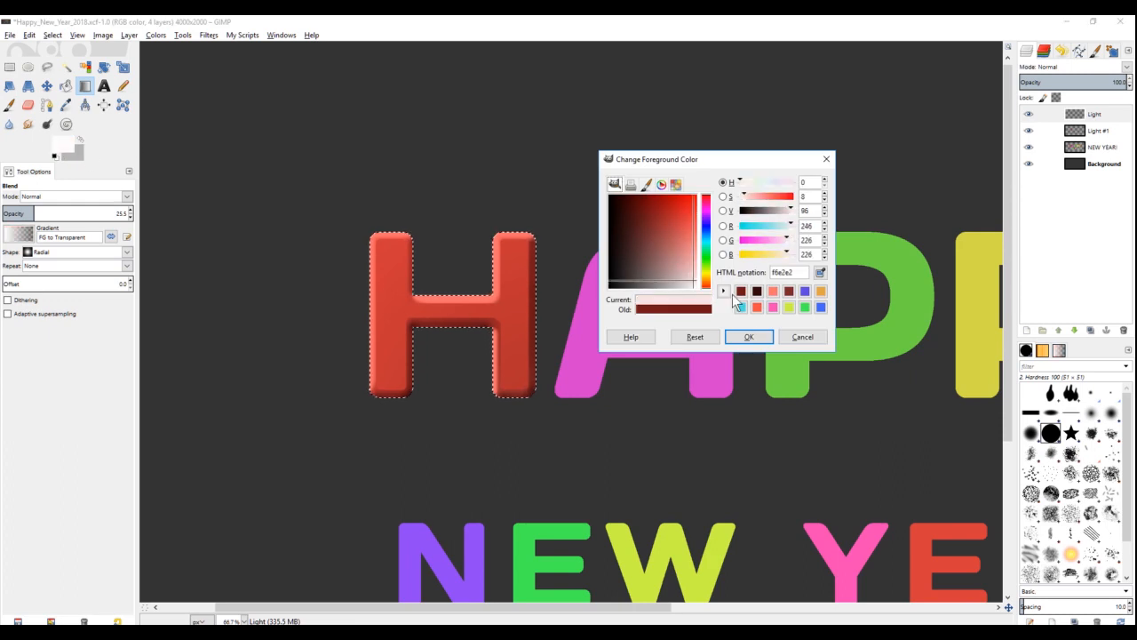
click(757, 337)
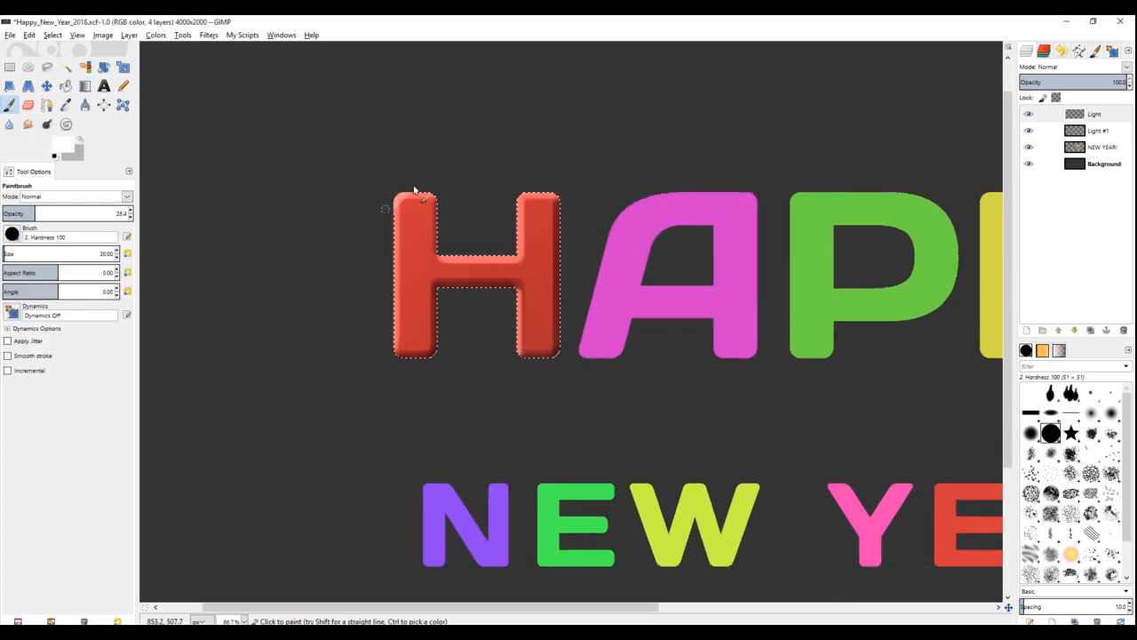
Step: Paint a soft highlight on the H's upper-left corner with the 2. Hardness 025 brush at size 120
key(bracketright)
click(1091, 411)
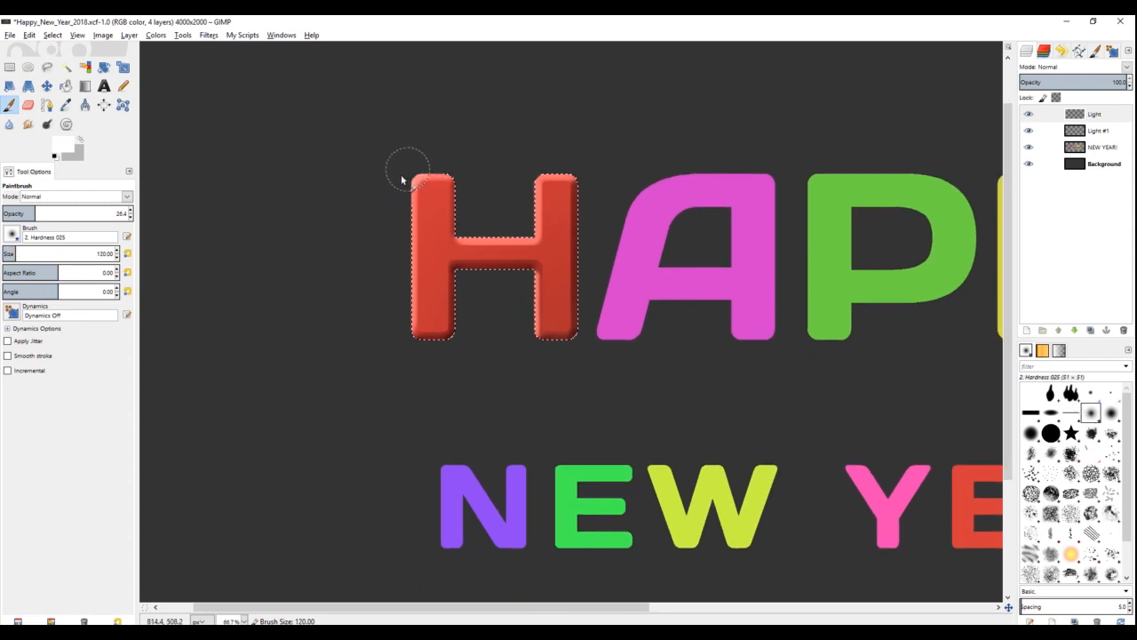
scroll(369, 235, up, 1)
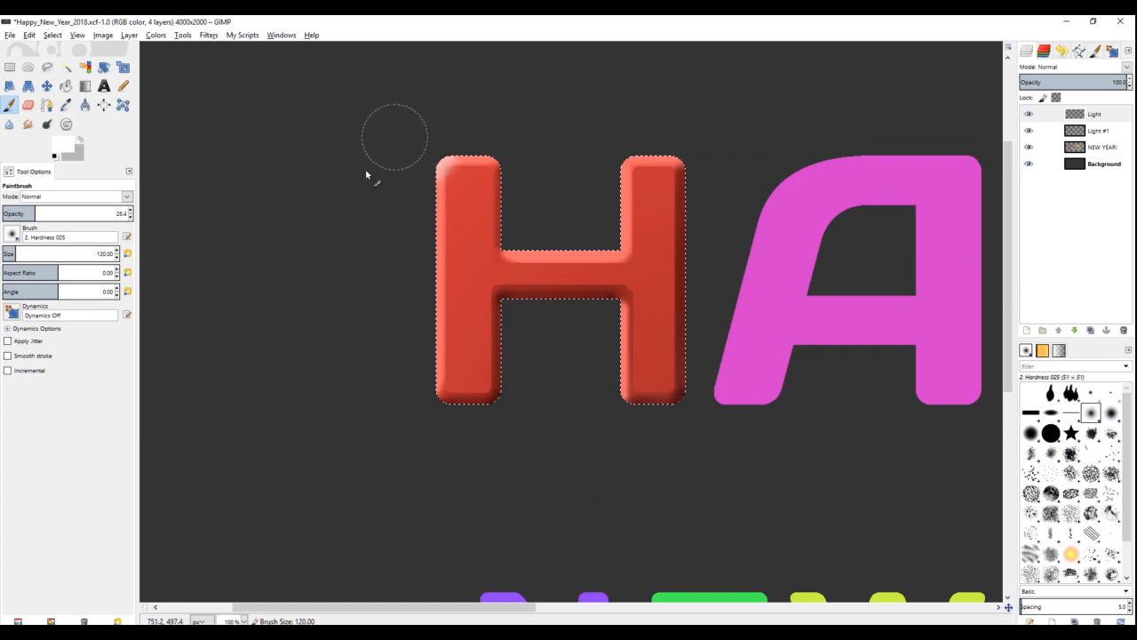
Step: Raise the brush opacity to 51.9 and paint white glints on the H's stems and the crossbar's upper edge
click(68, 213)
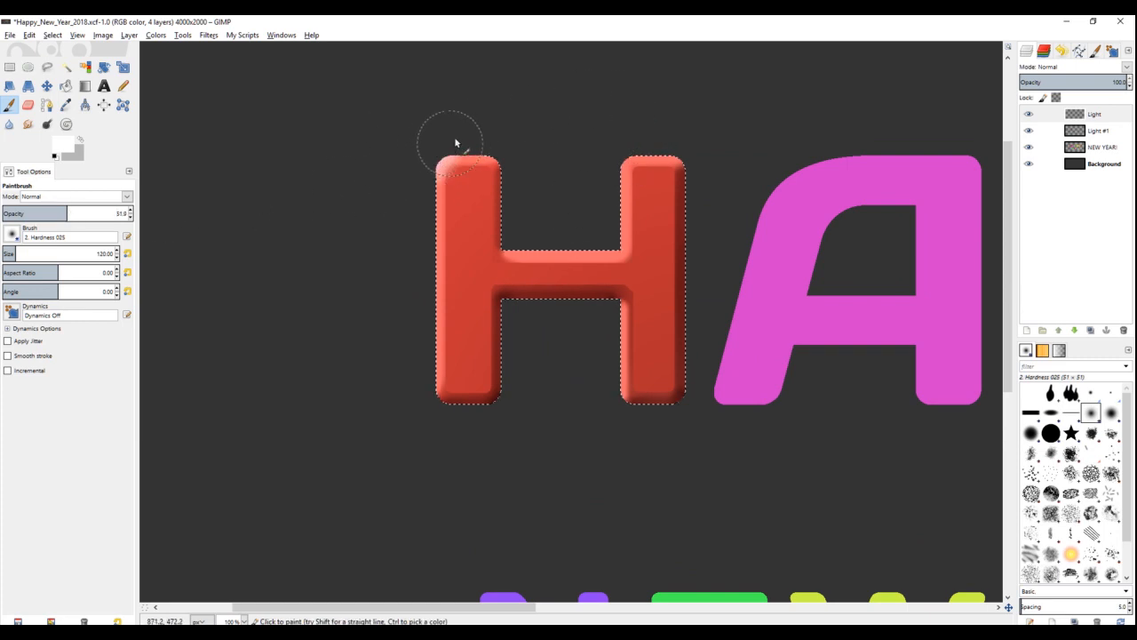
click(642, 153)
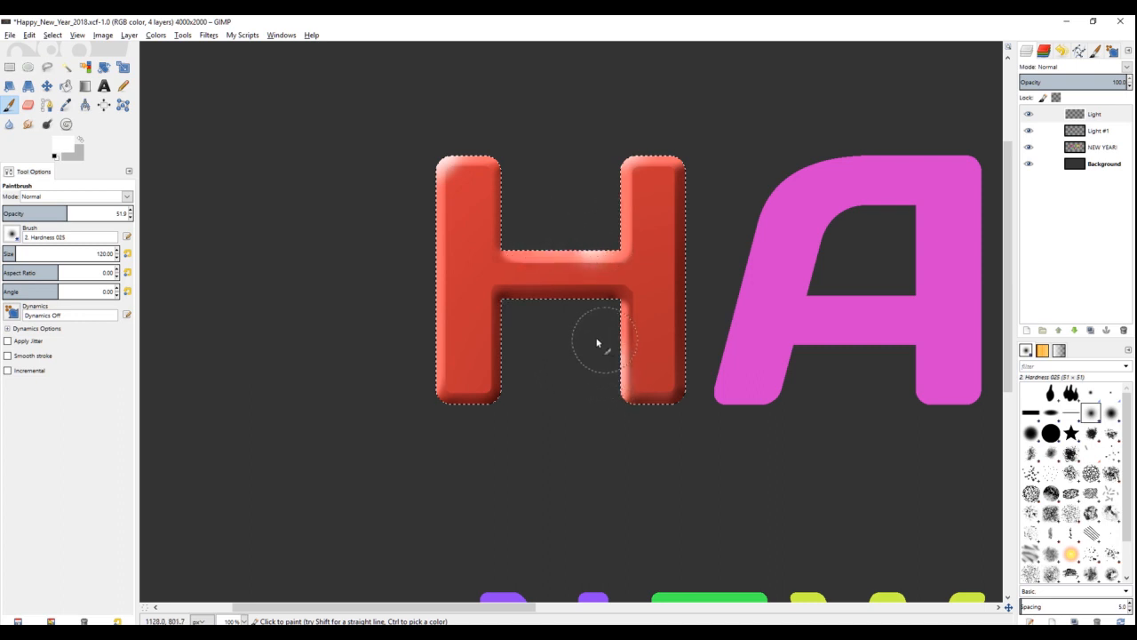
scroll(388, 282, down, 4)
scroll(439, 307, up, 4)
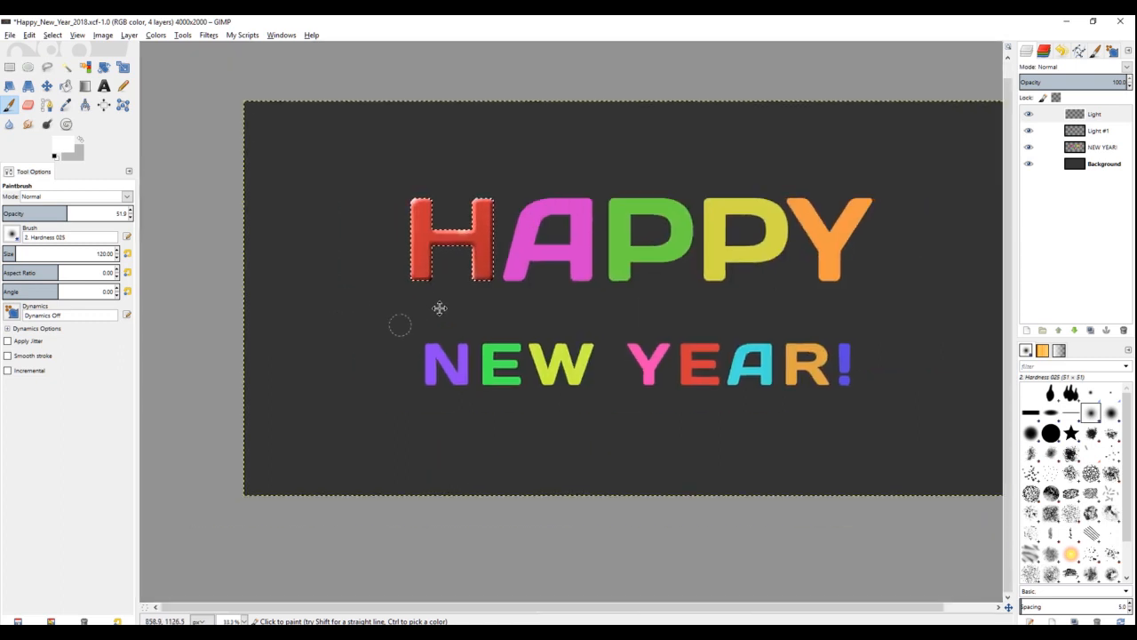
drag(508, 221, 492, 197)
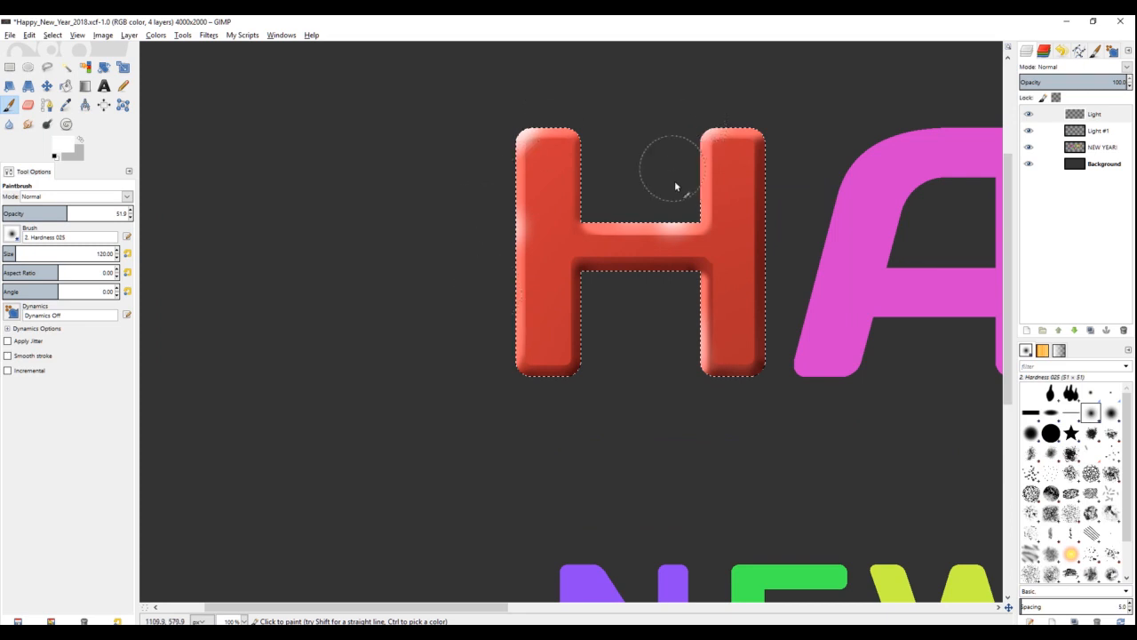
Step: Shrink the H-shaped selection so that it sits just inside the letter's bevelled edges
key(bracketright)
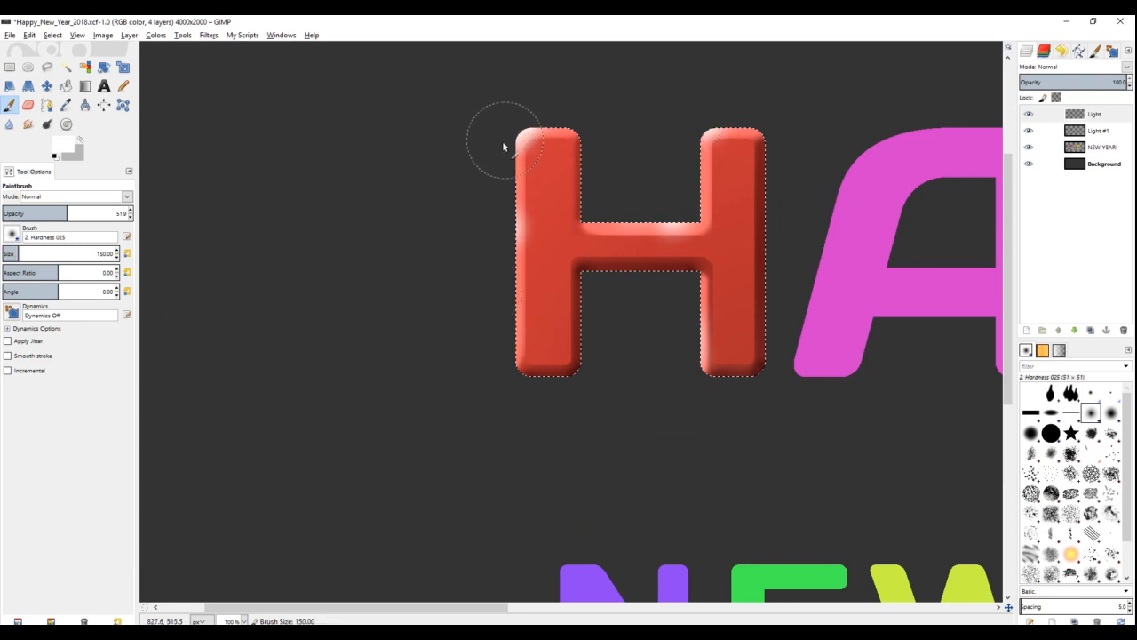
scroll(427, 330, down, 3)
drag(347, 377, 427, 338)
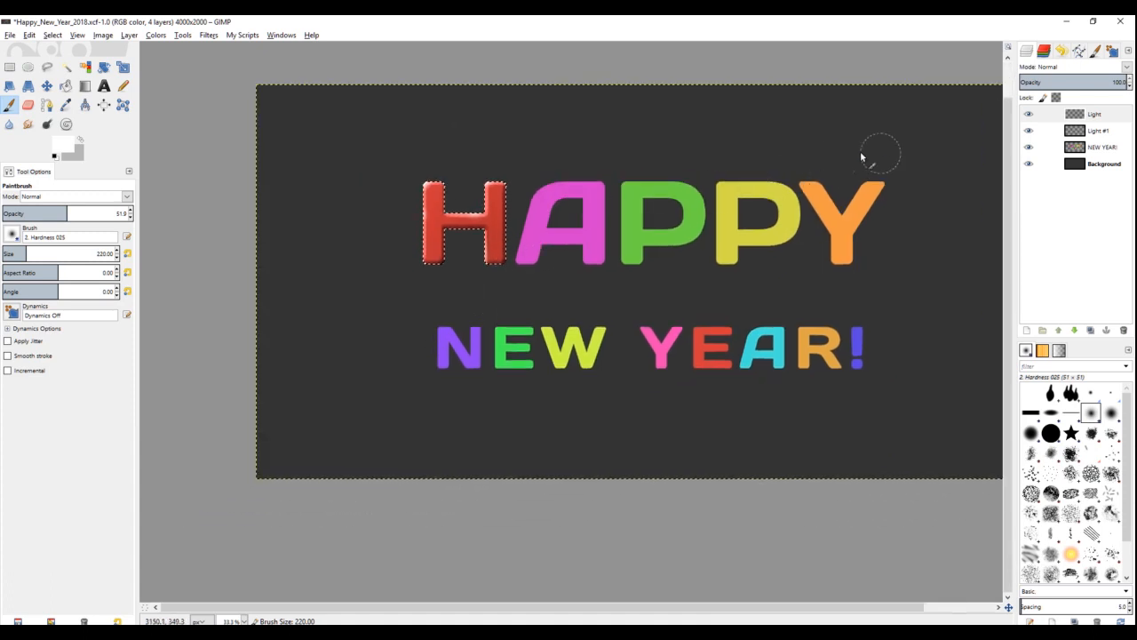
scroll(426, 310, up, 2)
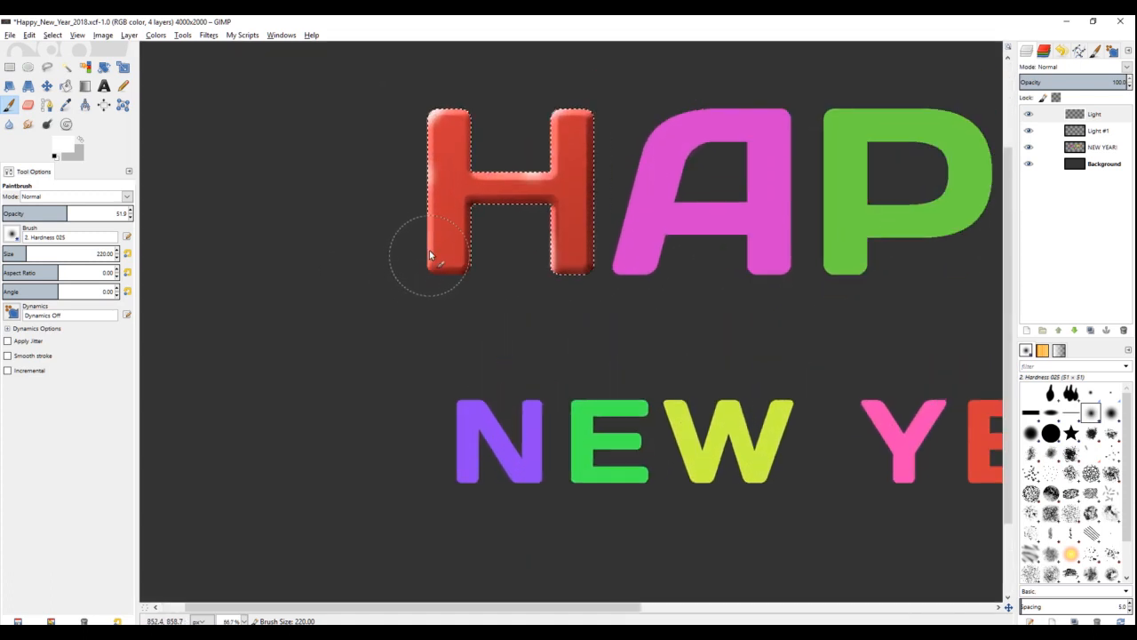
key(ctrl+shift+a)
scroll(426, 316, up, 1)
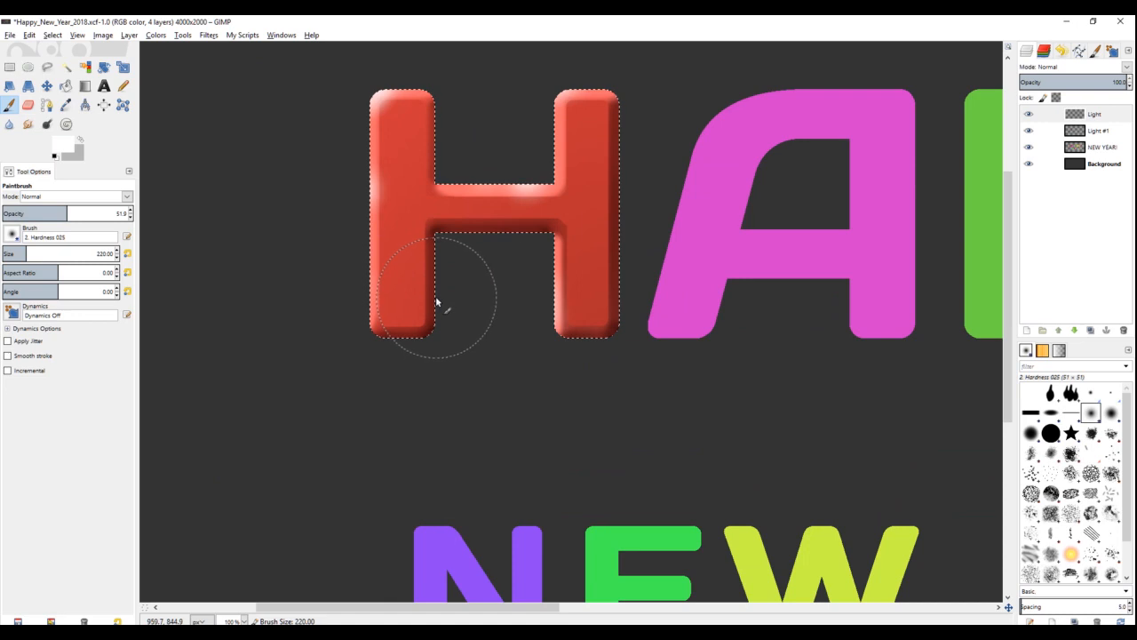
scroll(433, 317, down, 1)
scroll(430, 317, up, 2)
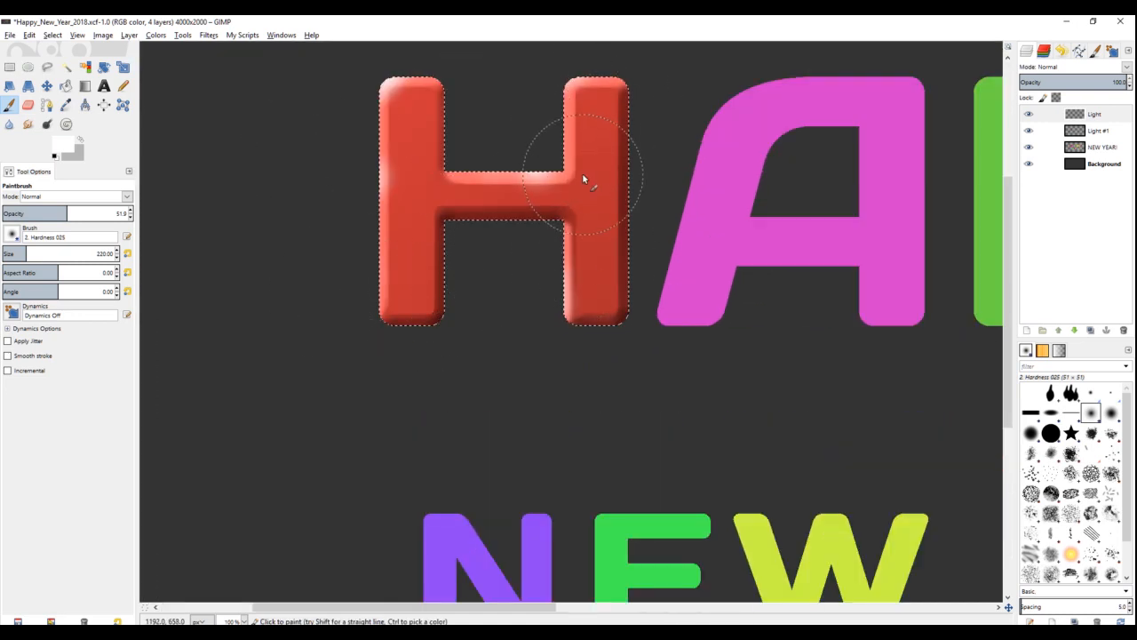
click(53, 35)
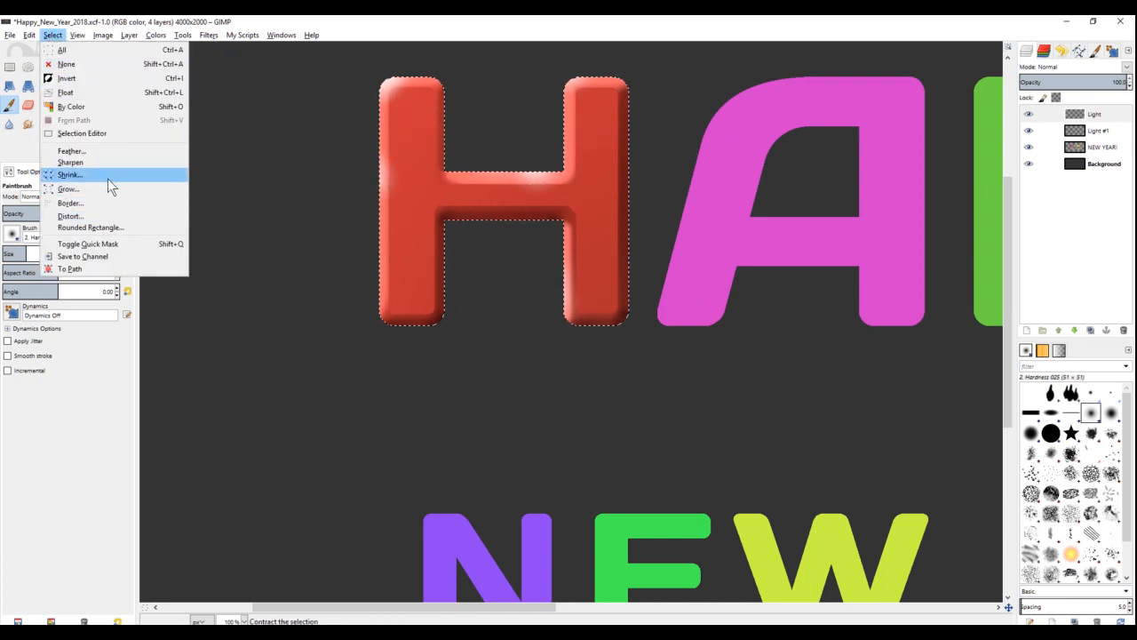
click(69, 175)
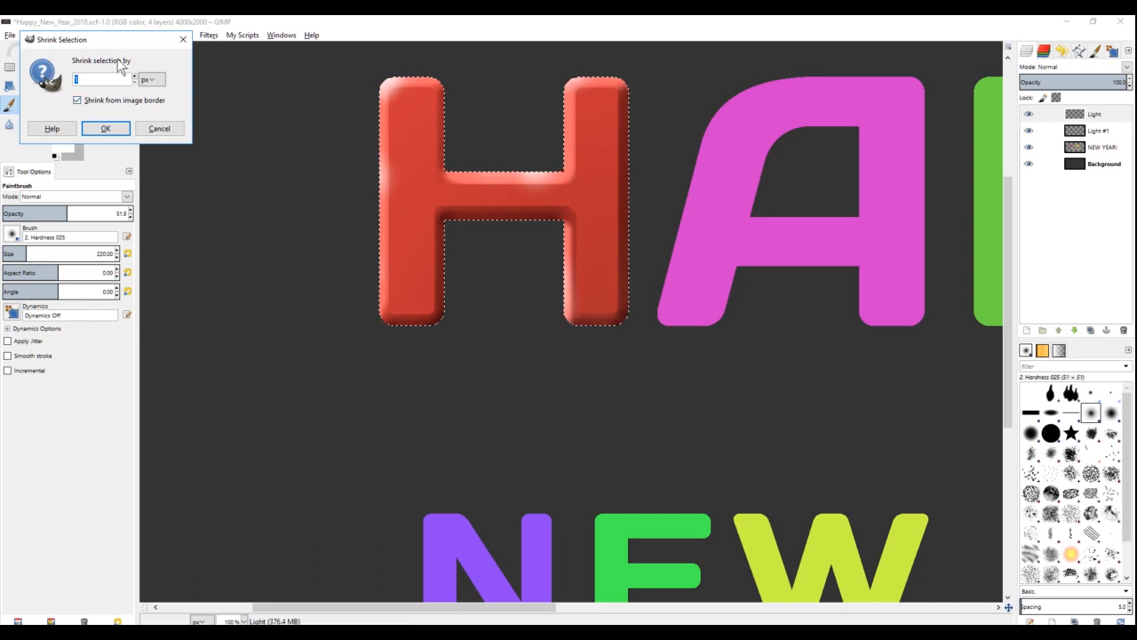
key(Return)
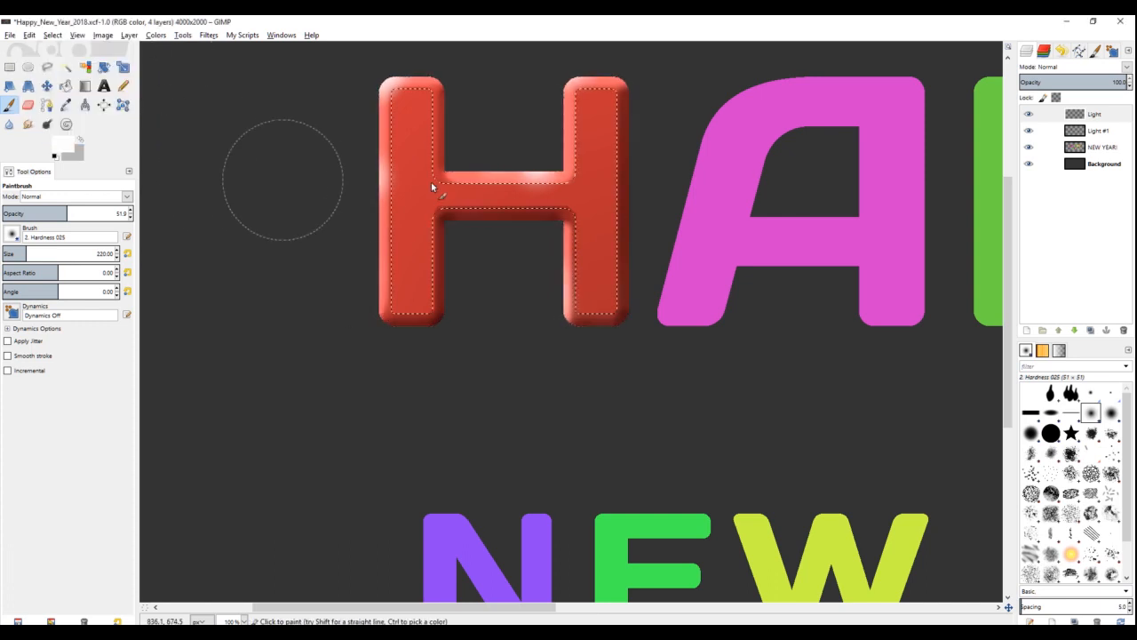
Step: Sample dark red from the H's shadow and shade its right stem with the brush at size 380 and opacity 20.8
scroll(359, 327, down, 1)
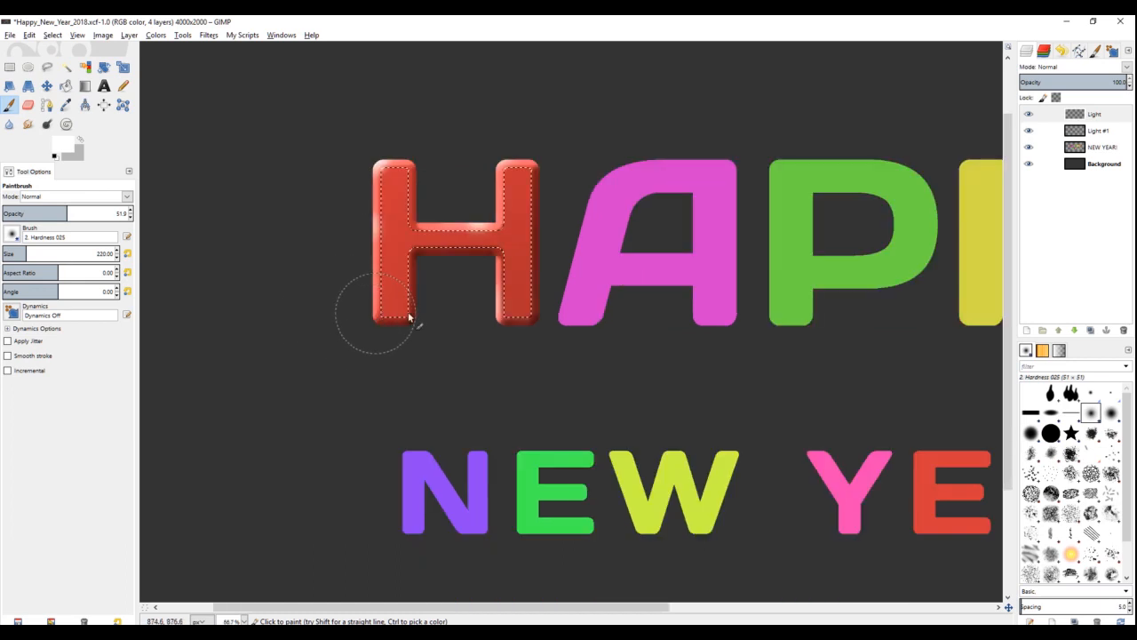
key(o)
key(p)
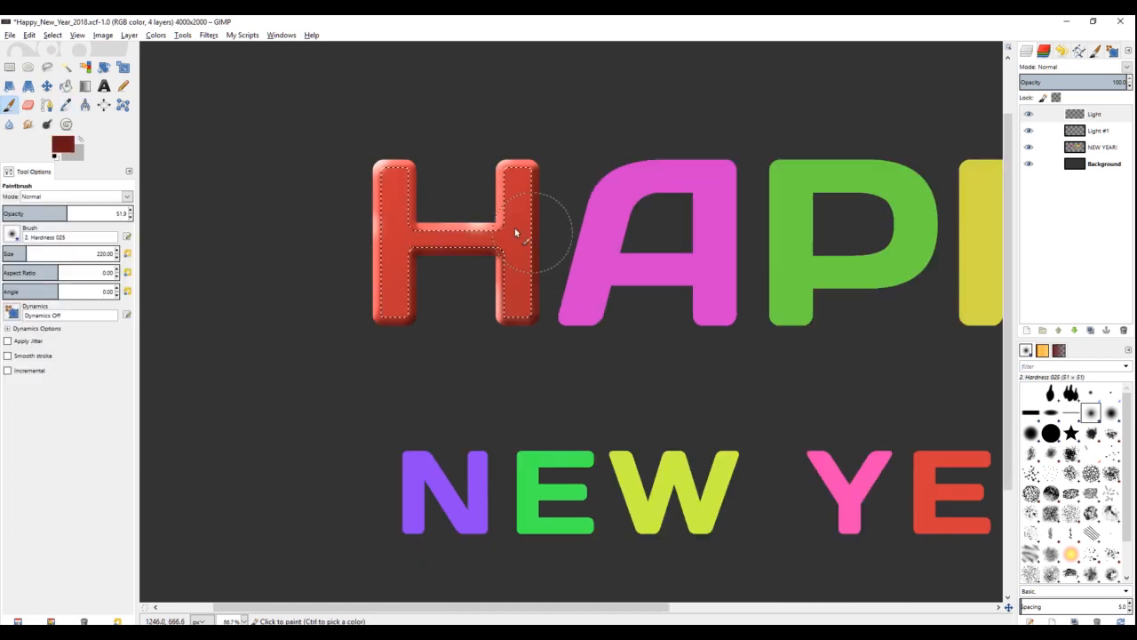
scroll(436, 254, down, 1)
drag(60, 213, 27, 213)
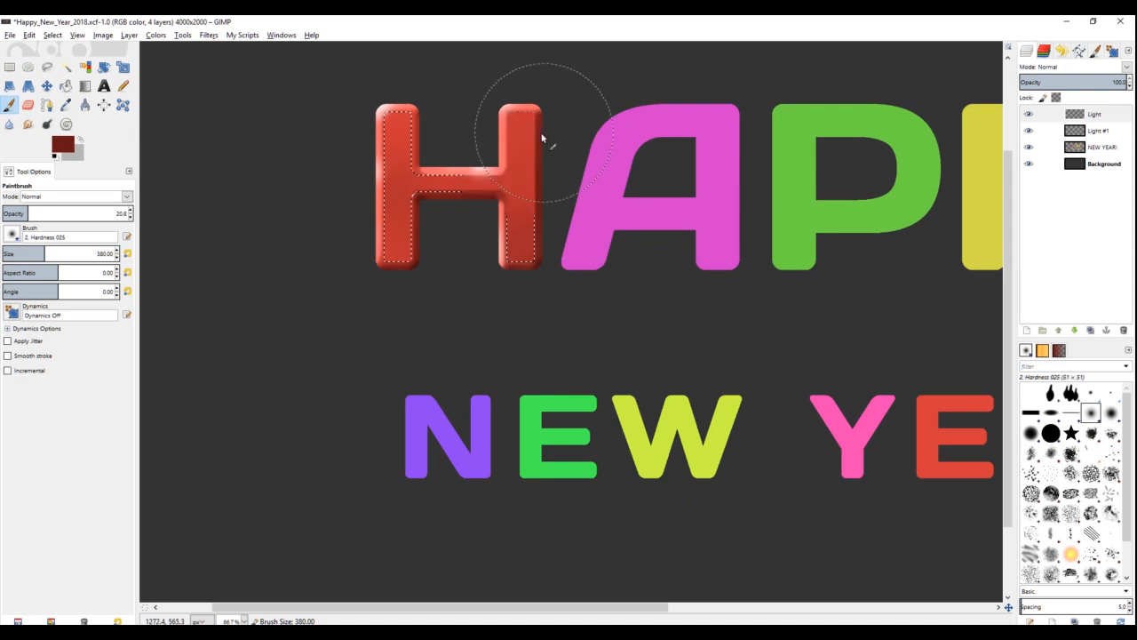
Step: Sample the H's red and brighten it to a light coral foreground colour for the paintbrush
key(o)
click(412, 126)
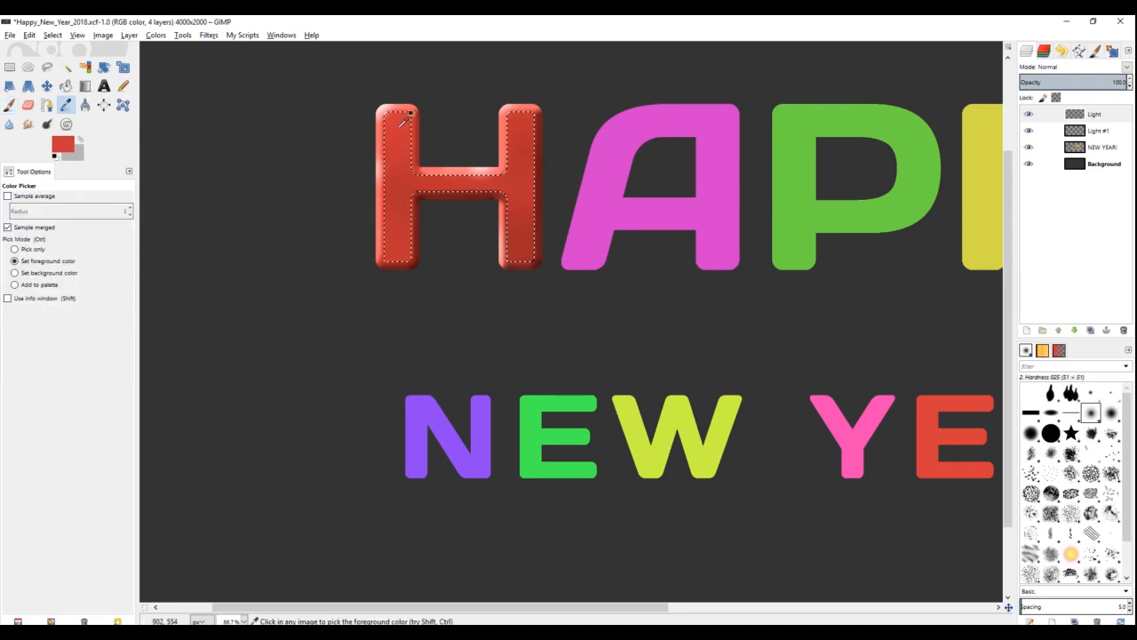
click(64, 144)
drag(674, 223, 701, 231)
click(749, 337)
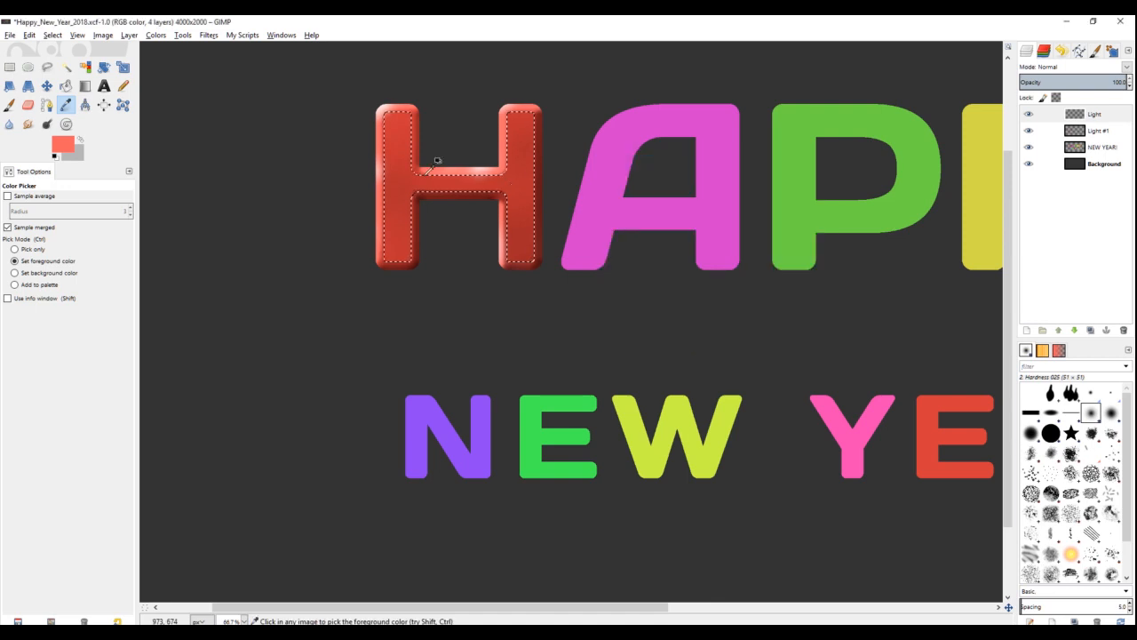
scroll(414, 116, down, 1)
key(p)
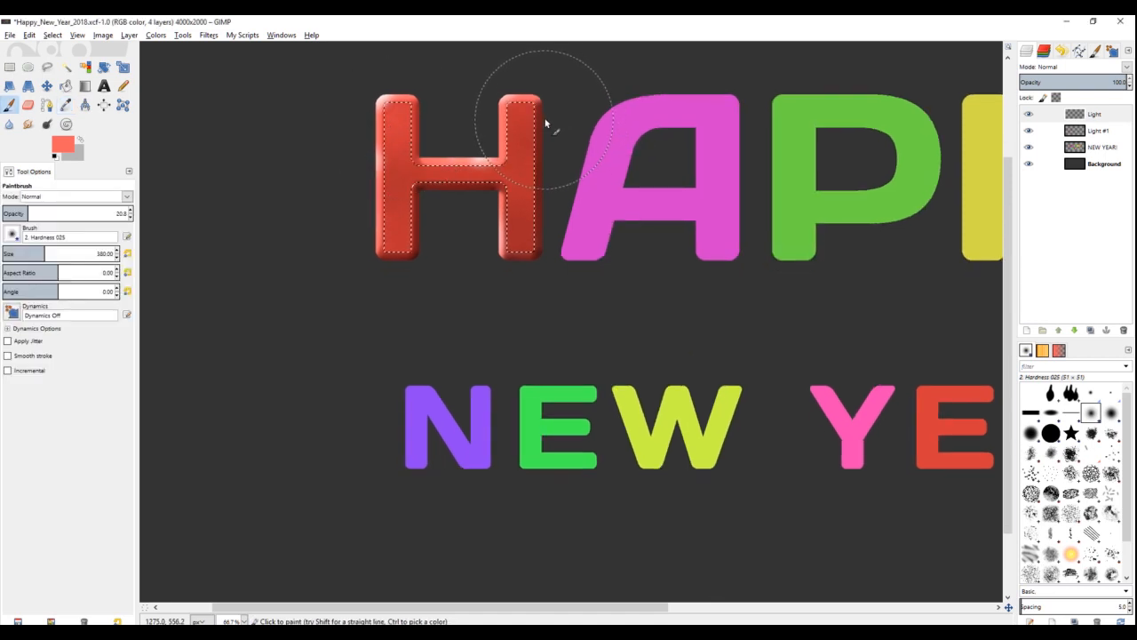
Step: Add a new transparent layer directly above Light #1
click(1099, 131)
click(1027, 329)
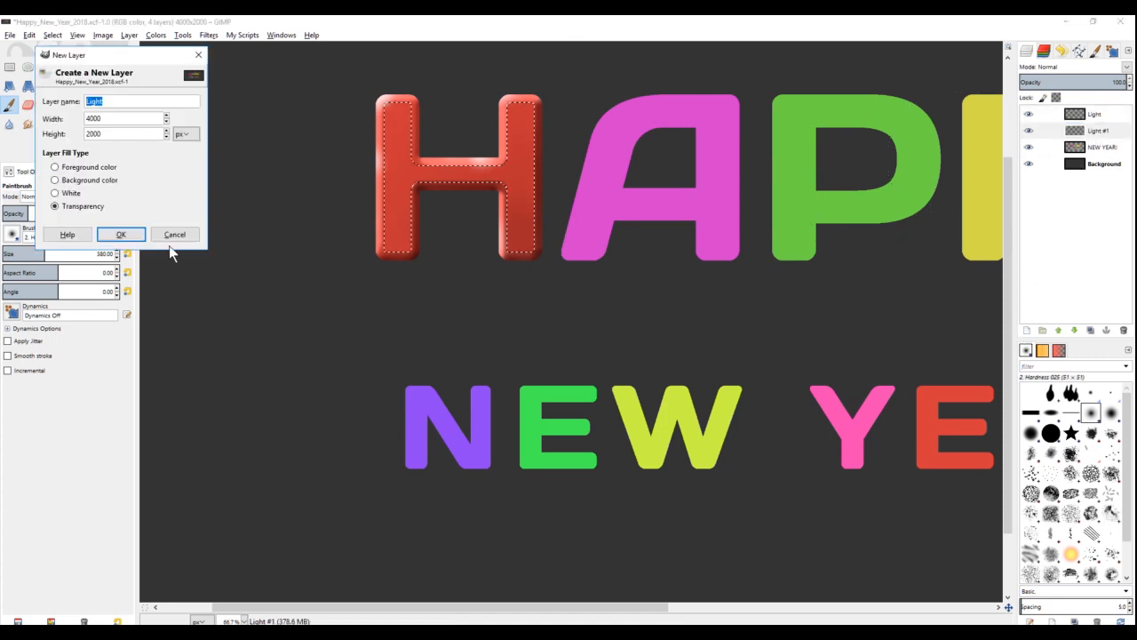
click(119, 236)
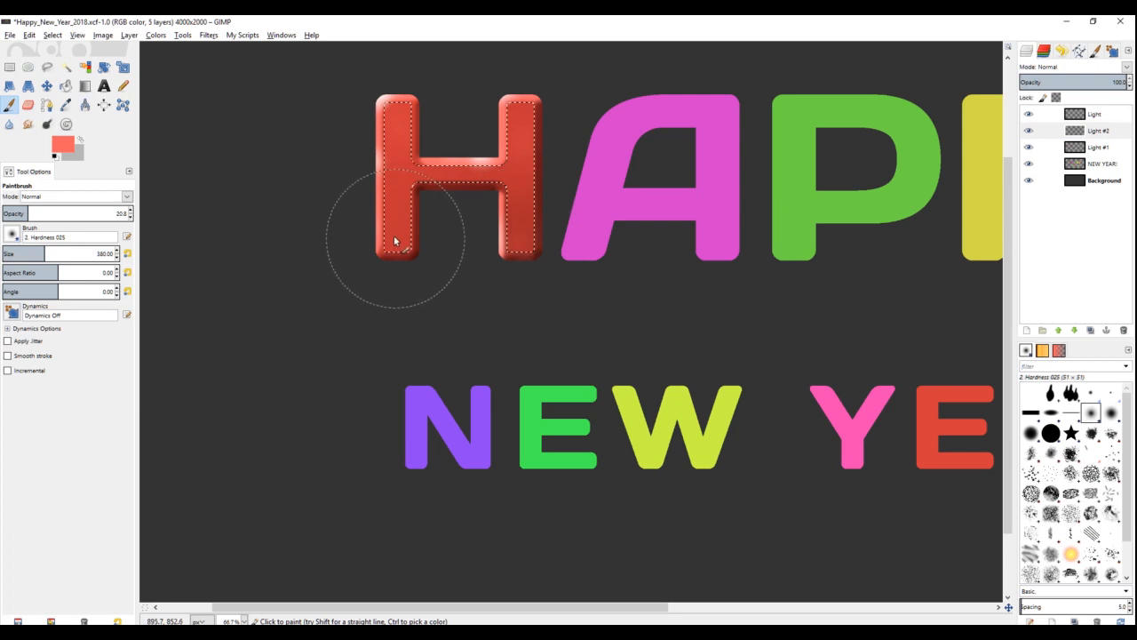
Step: Paint soft coral light across the faces of the H's left and right stems on the new layer
mouse_move(396, 247)
mouse_down()
mouse_move(405, 133)
mouse_move(521, 135)
mouse_up()
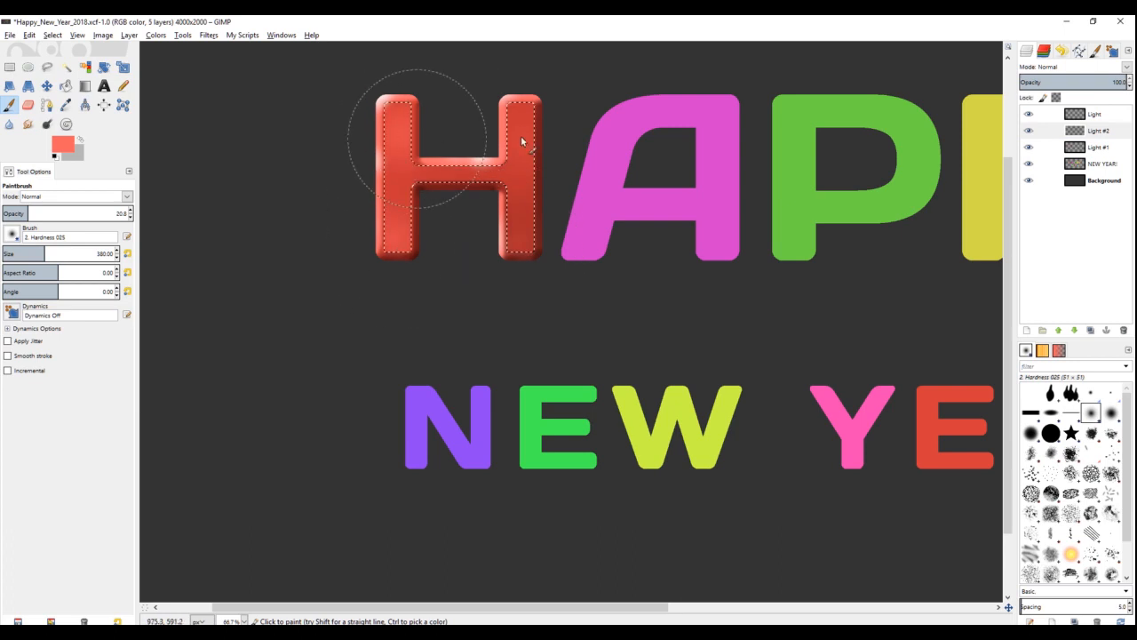
scroll(291, 279, up, 1)
drag(415, 302, 350, 482)
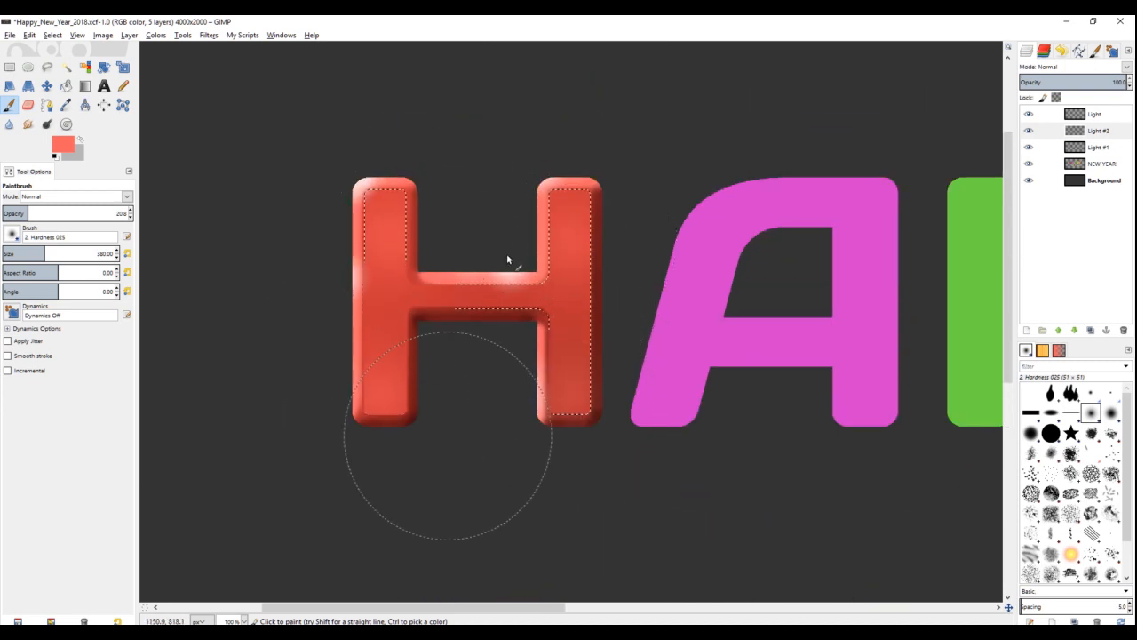
Step: Clear the selection and examine the H's shading against the rest of the lettering
scroll(263, 384, down, 3)
scroll(263, 385, up, 1)
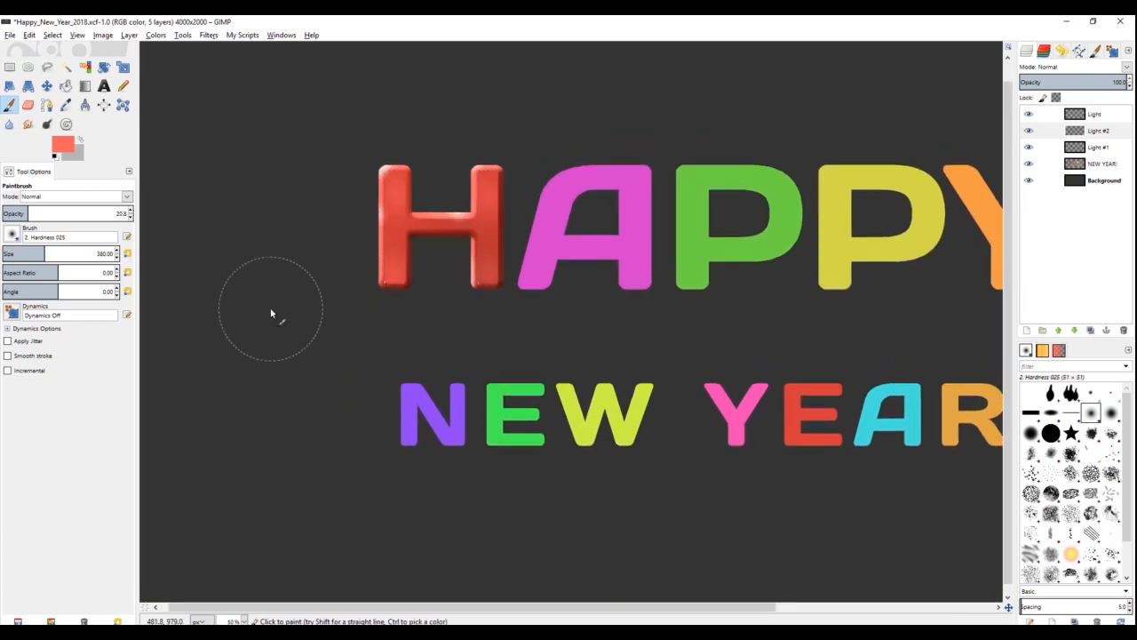
scroll(270, 308, down, 2)
scroll(379, 257, up, 1)
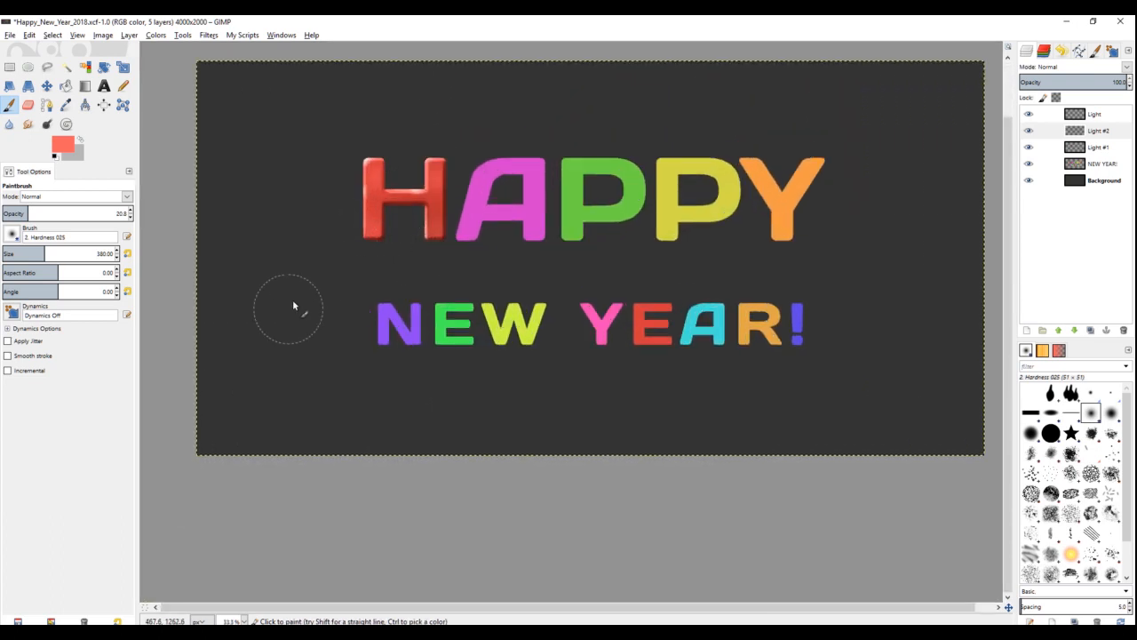
scroll(290, 268, up, 1)
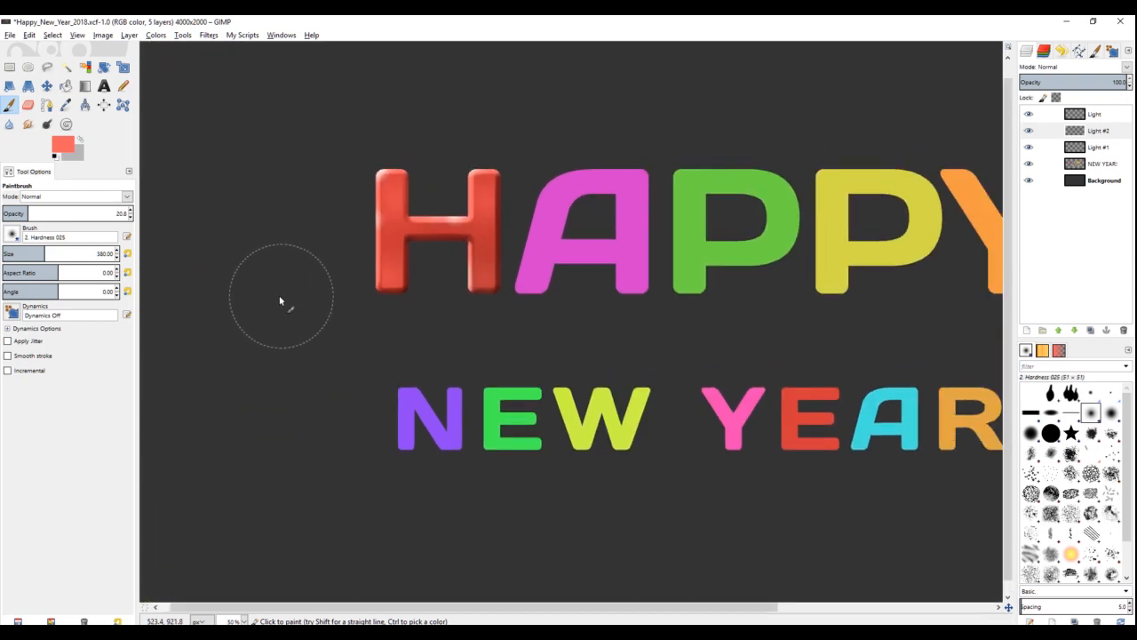
scroll(280, 299, down, 1)
scroll(280, 300, down, 1)
scroll(322, 241, up, 1)
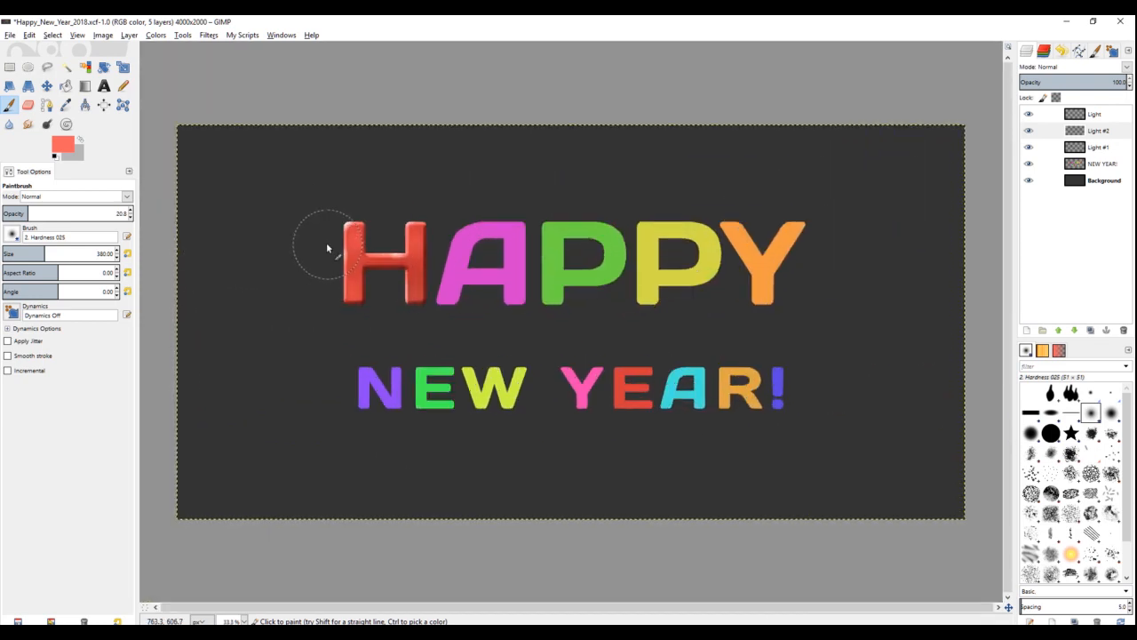
scroll(284, 294, up, 1)
scroll(309, 309, up, 1)
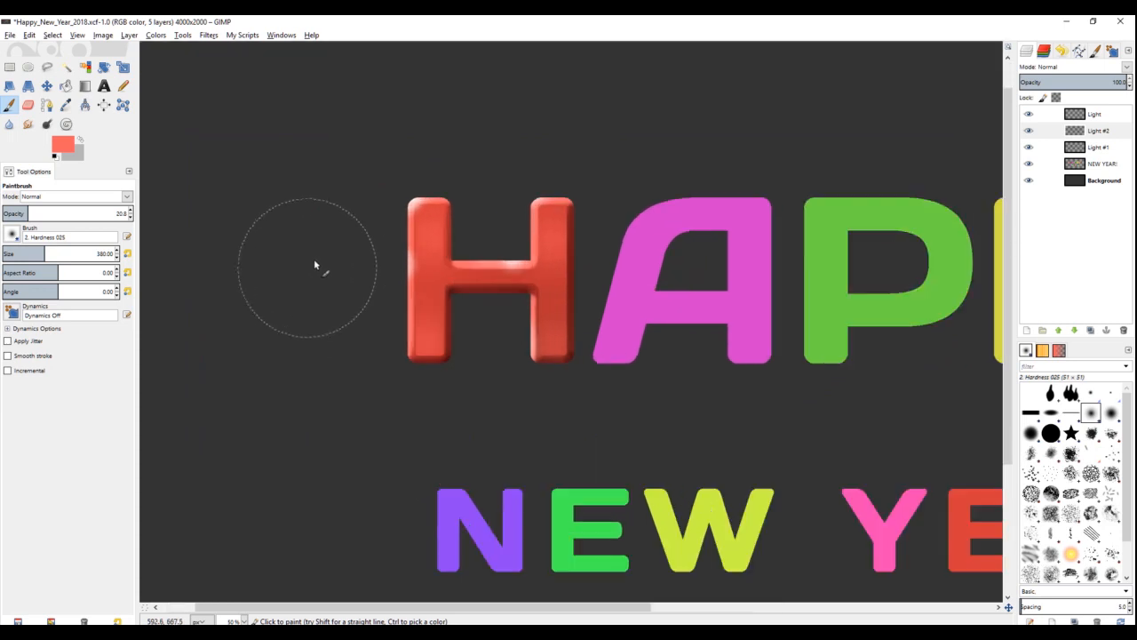
Step: Undo the stray brush dab near the H and set the foreground colour to white (ffffff)
click(396, 197)
key(ctrl+z)
click(62, 144)
click(678, 254)
click(611, 197)
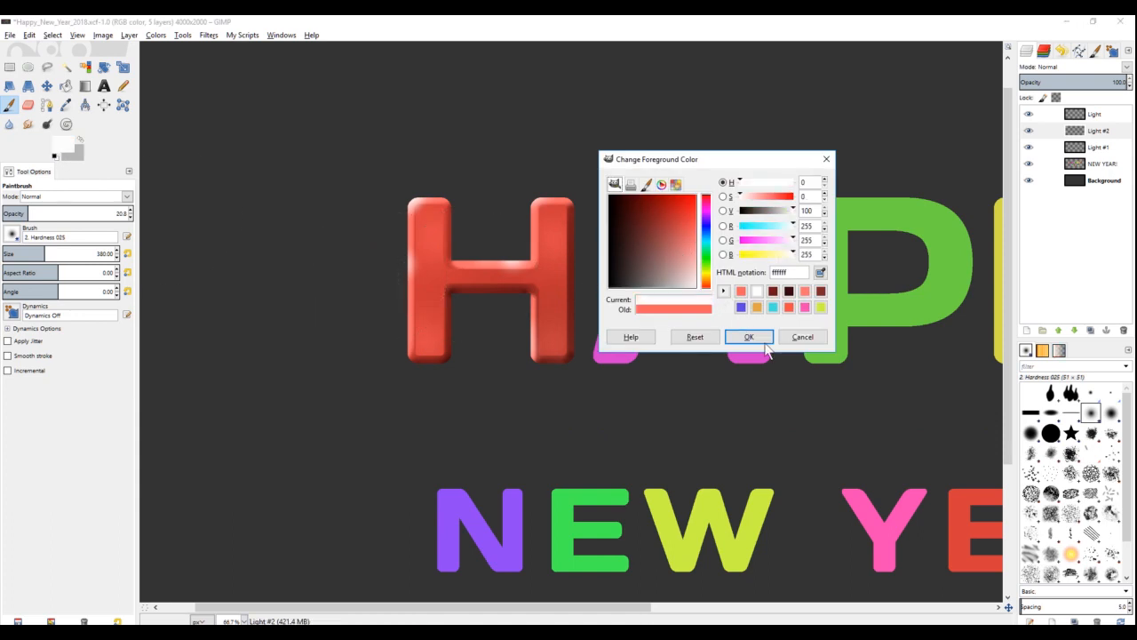
click(749, 337)
Step: Merge the Light and Light #2 layers down into Light #1, toggling each one's visibility first to check its effect
click(1095, 115)
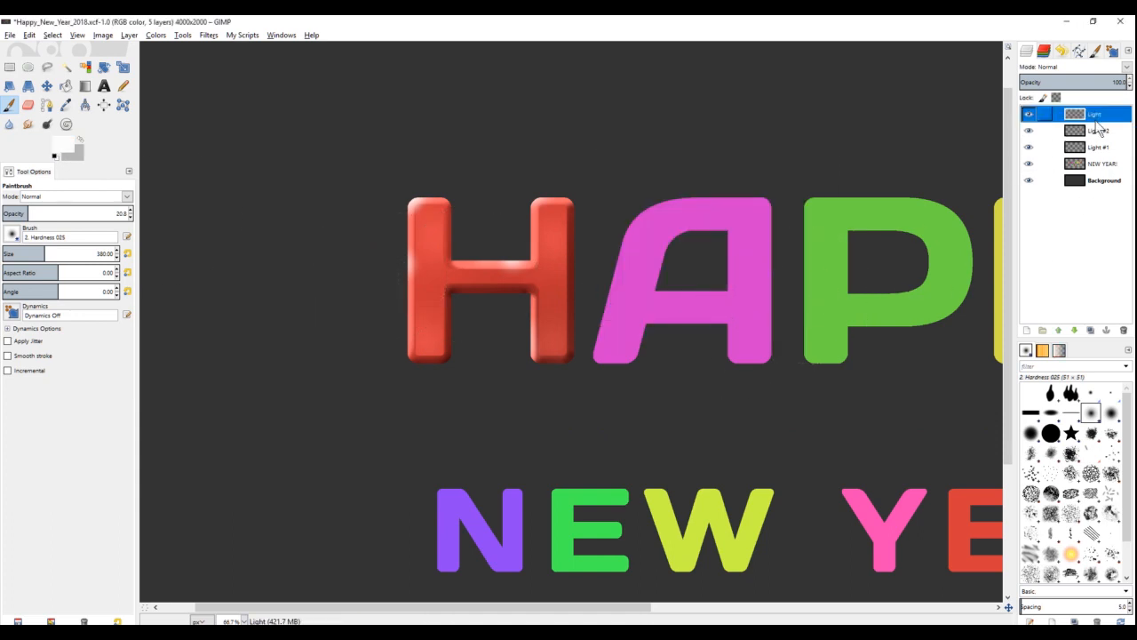
click(1028, 114)
click(1028, 114)
right_click(1099, 120)
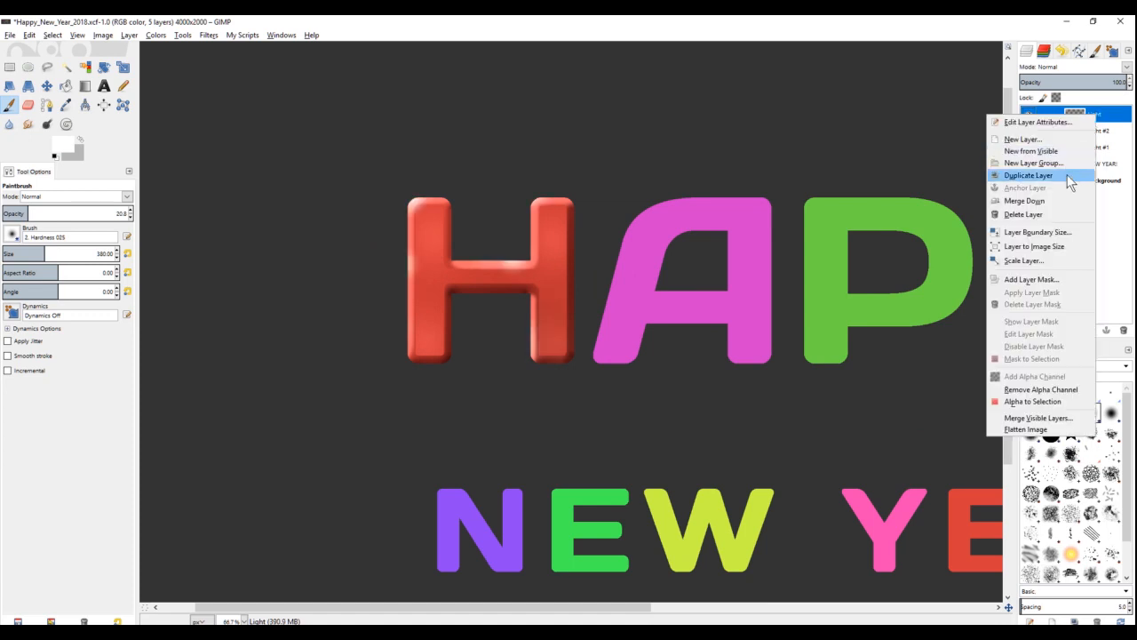
click(1035, 195)
click(1028, 114)
click(1028, 114)
right_click(1099, 120)
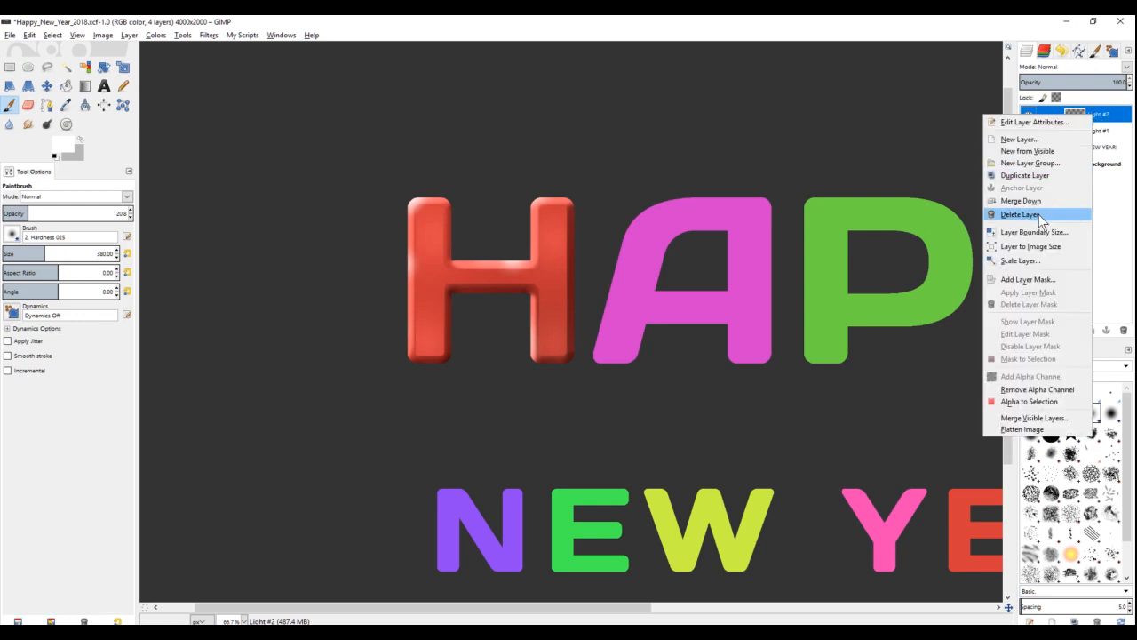
click(1040, 195)
Step: Toggle the visibility of the merged Light #1 layer to compare the H with and without its shading
click(1028, 114)
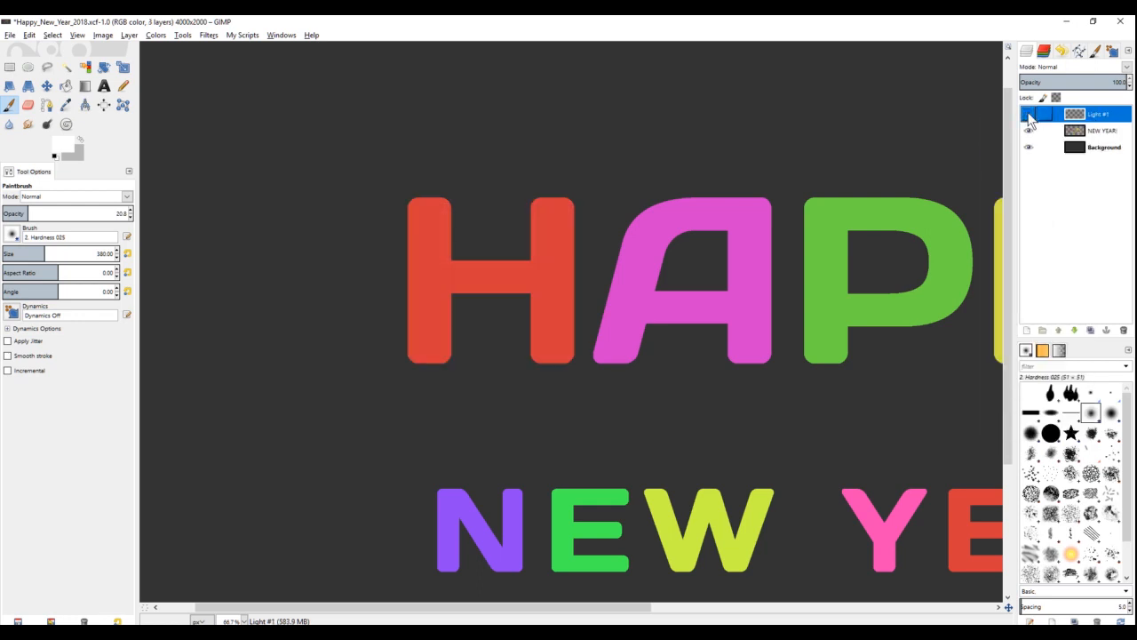
click(1028, 115)
click(1028, 114)
click(1028, 114)
click(1028, 114)
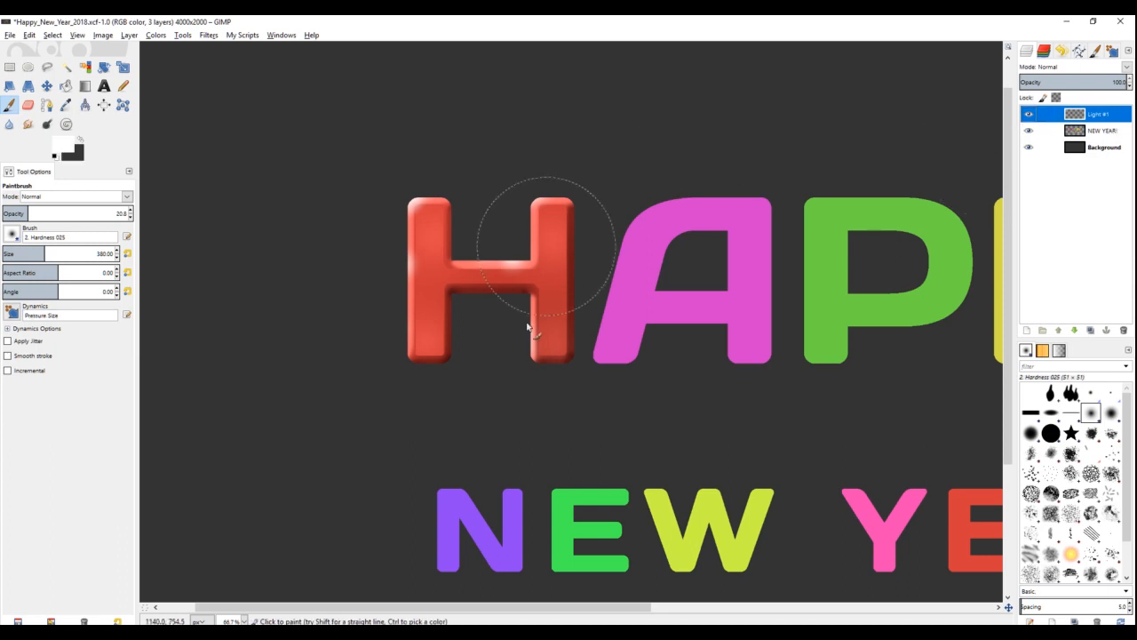
scroll(382, 189, up, 1)
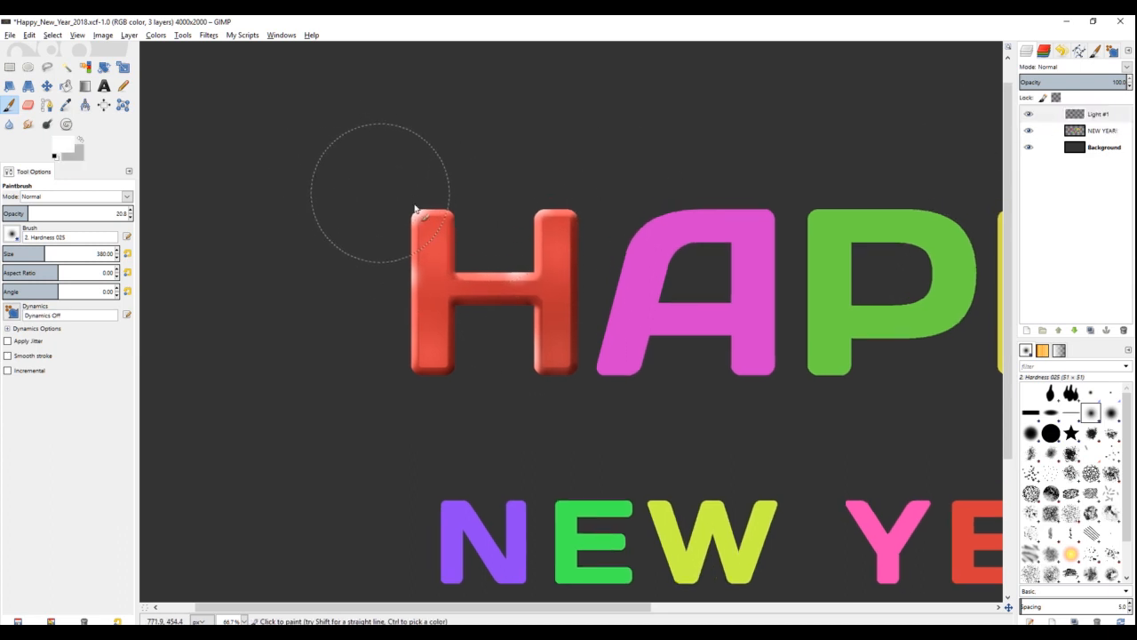
click(403, 210)
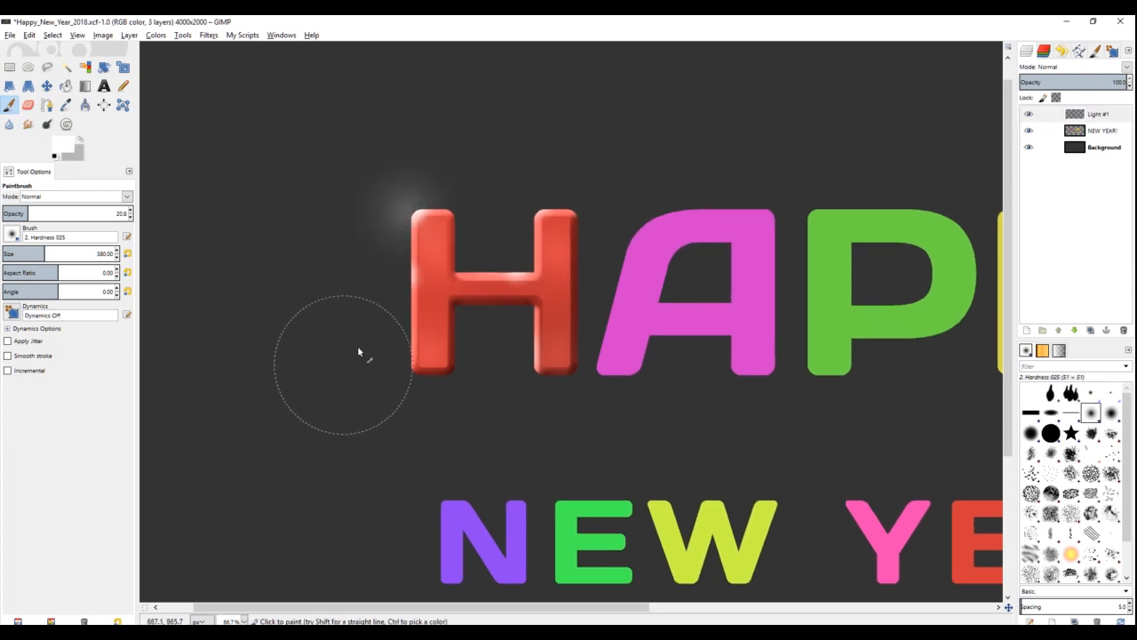
key(ctrl+z)
Step: Add a transparent Light layer above Light #1 and dab soft white glows on the tops of the H's stems at brush size 380
click(1026, 331)
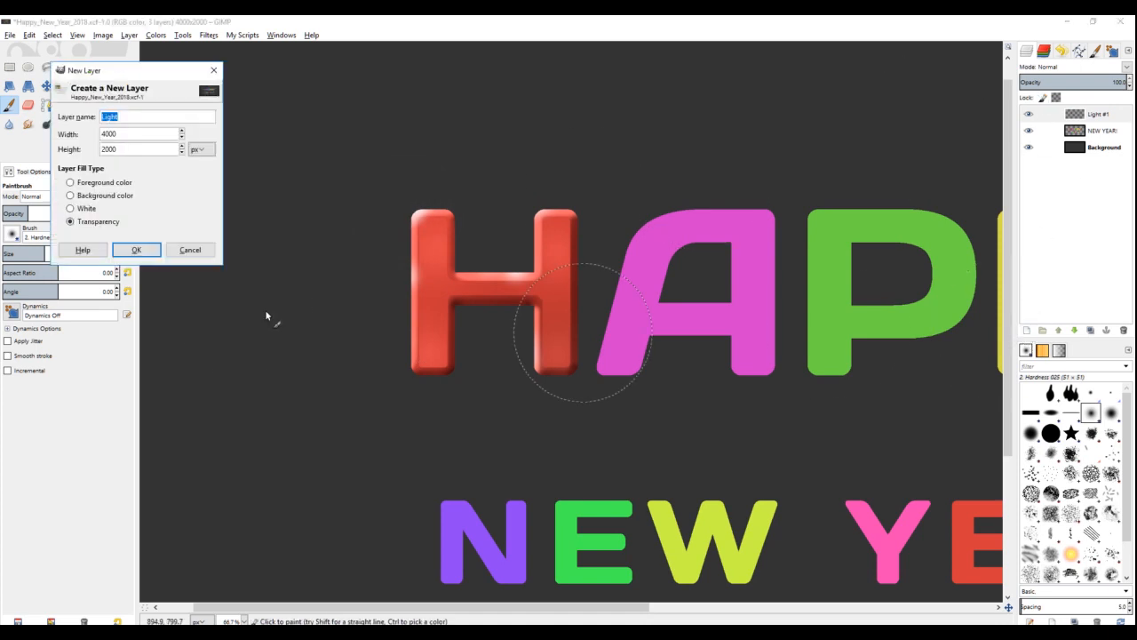
click(135, 249)
click(428, 212)
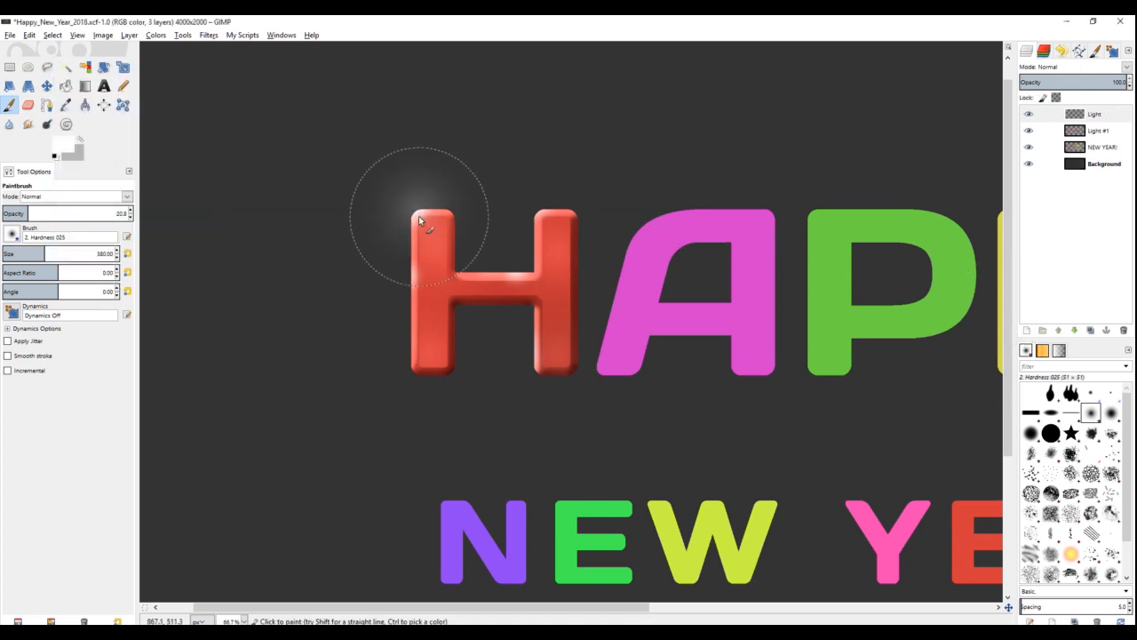
click(542, 213)
key(minus)
key(minus)
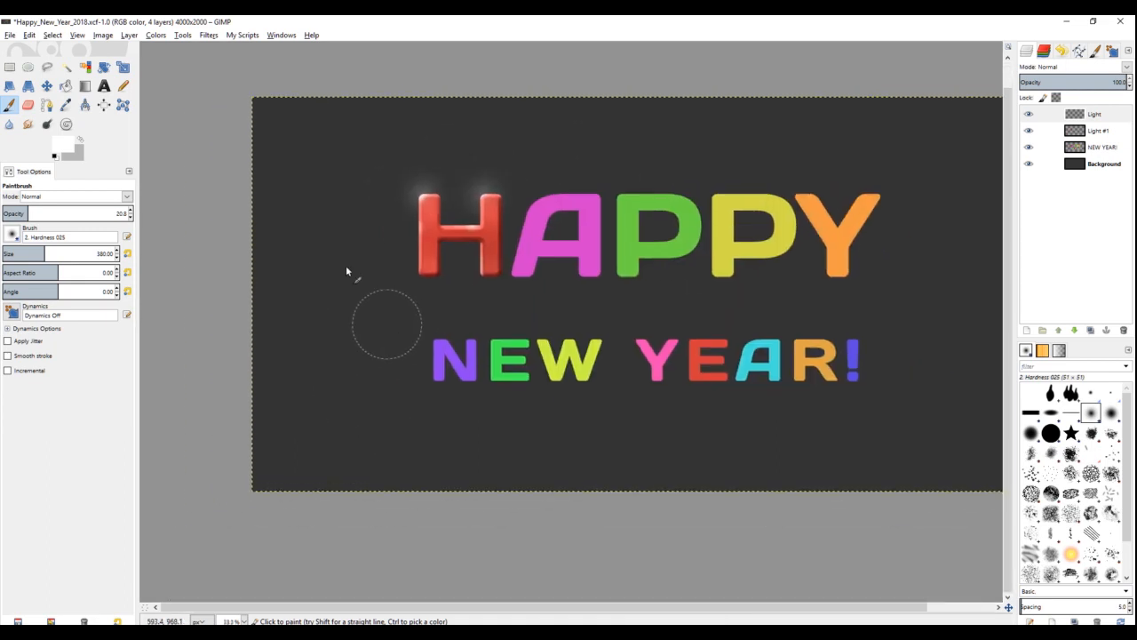
Step: Lower the brush opacity to 10.4 and paint faint white glows around the H's upper corners and crossbar glint
key(plus)
click(13, 215)
click(558, 158)
click(533, 204)
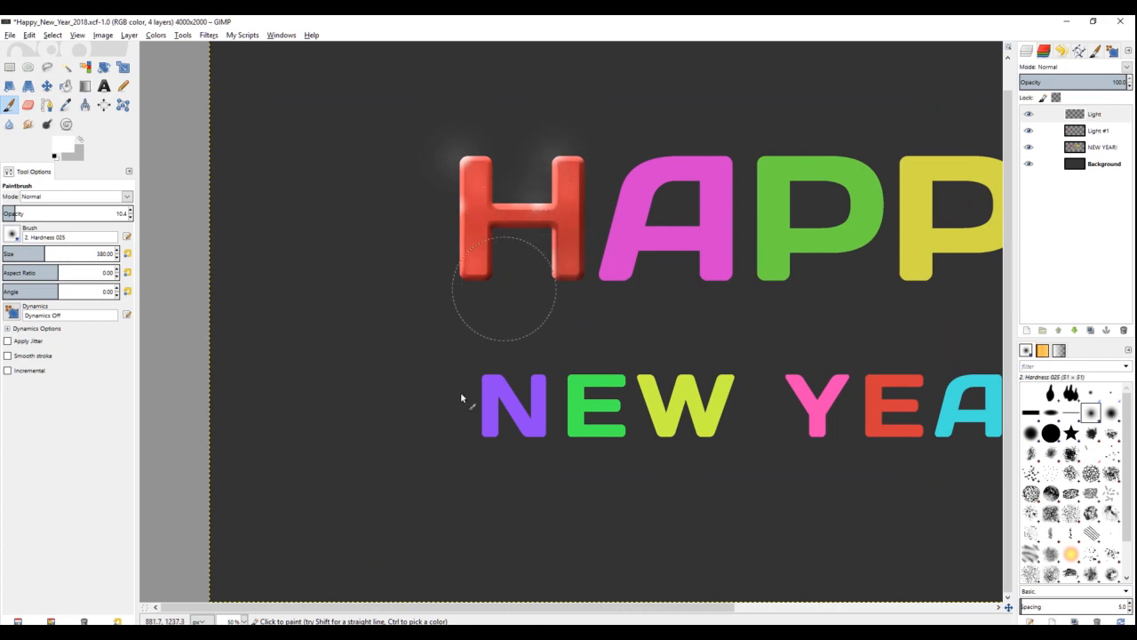
Step: Examine the shaded H and its glows up close and against the whole HAPPY NEW YEAR! design
key(minus)
drag(275, 386, 331, 330)
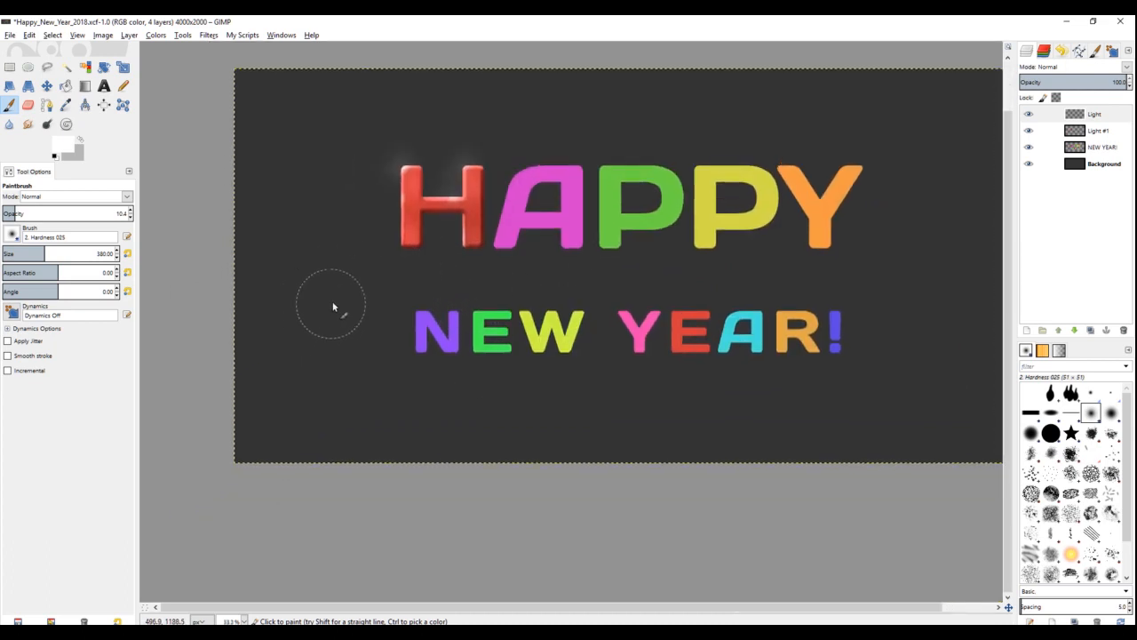
key(minus)
key(plus)
key(plus)
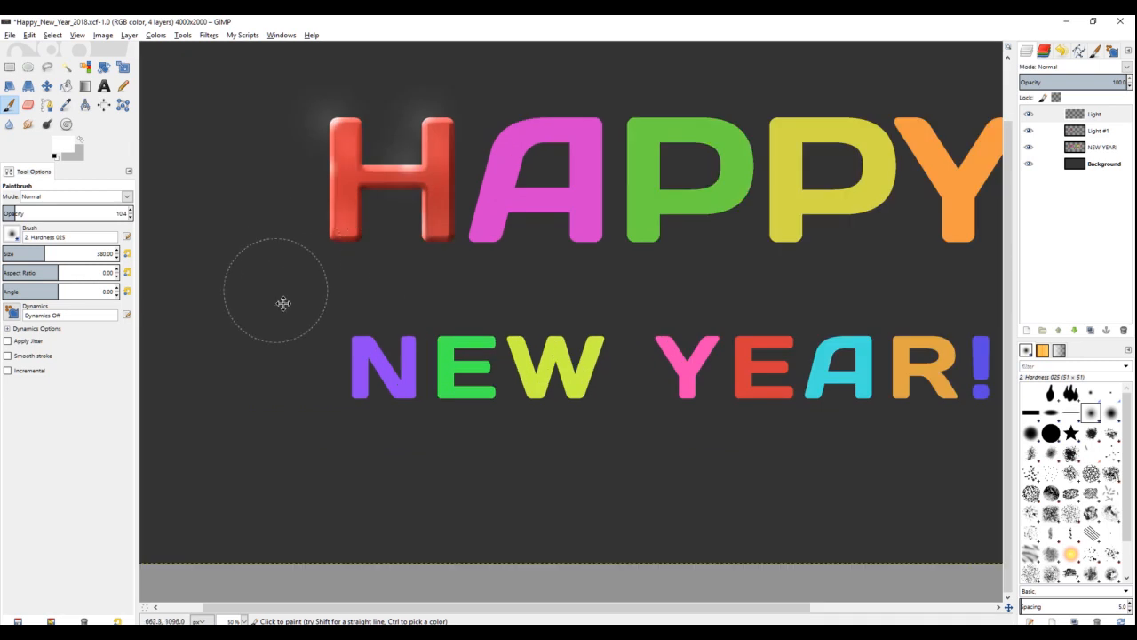
drag(282, 302, 314, 369)
key(minus)
key(plus)
key(plus)
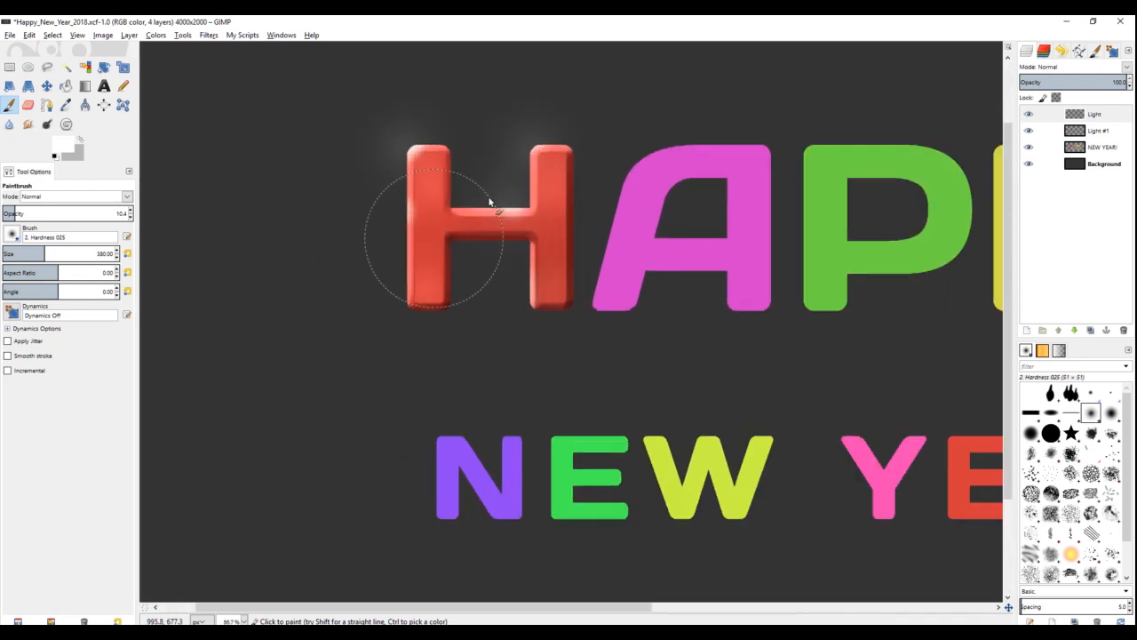
key(plus)
key(minus)
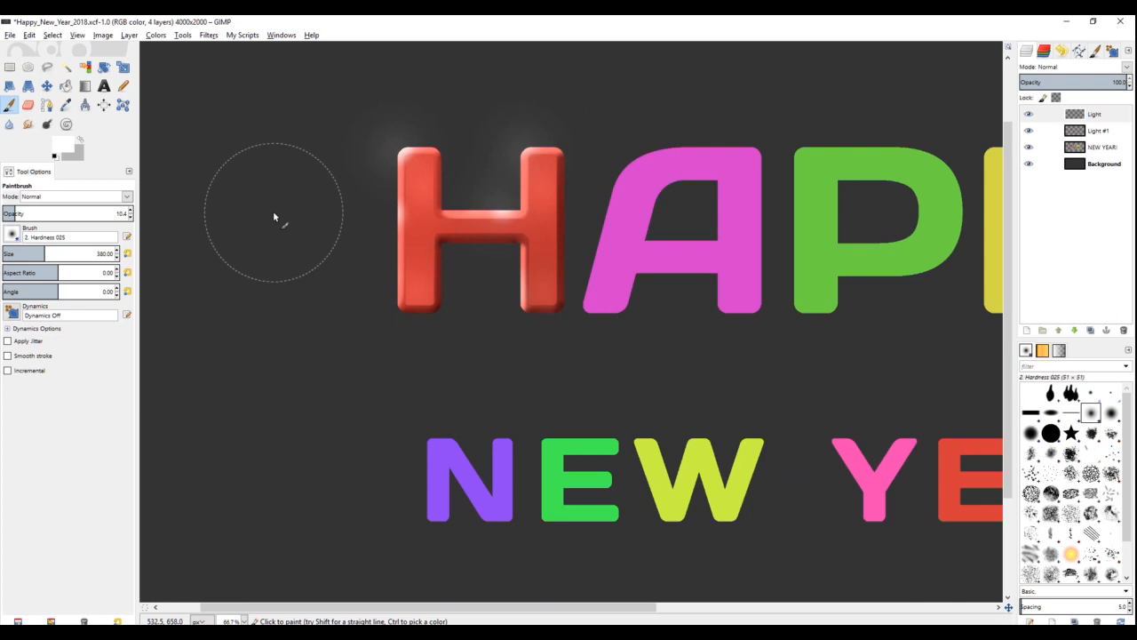
key(minus)
key(minus)
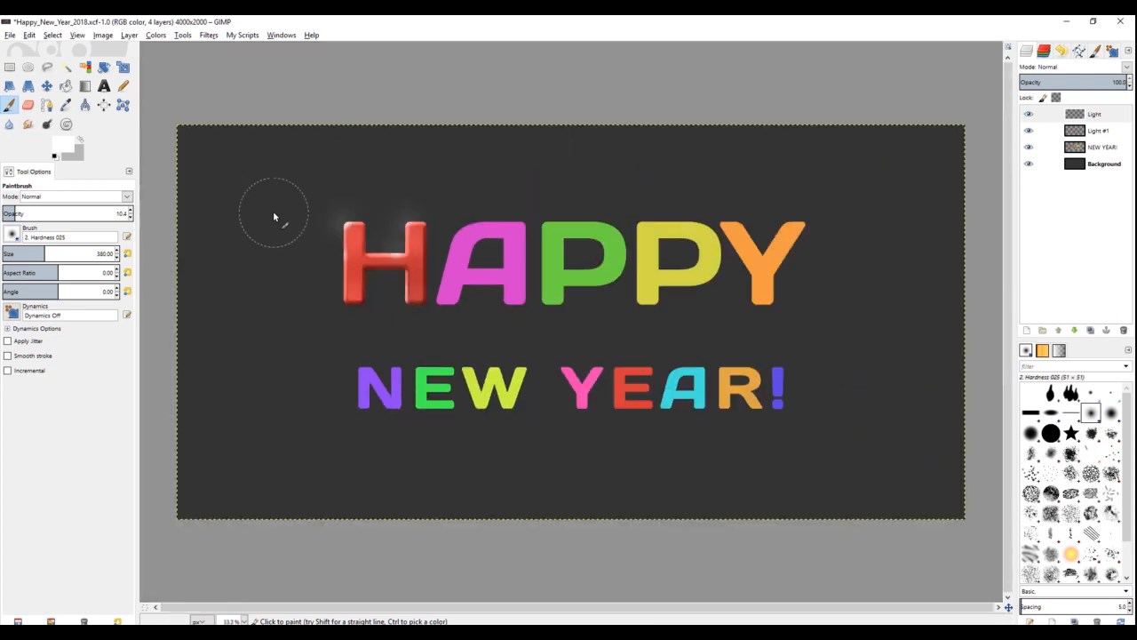
key(plus)
key(plus)
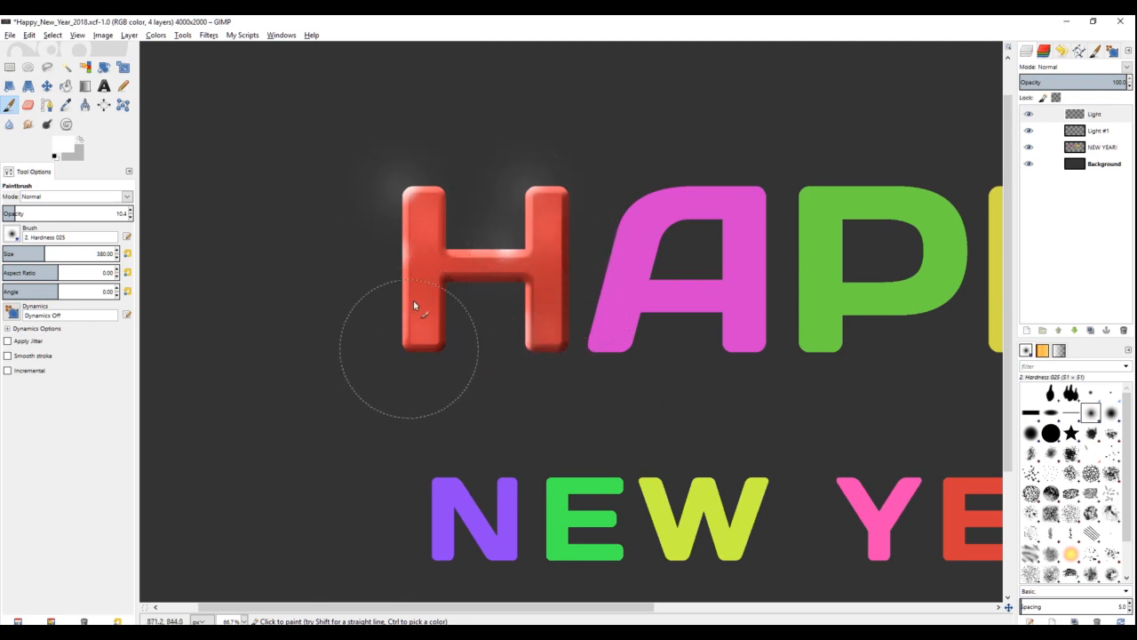
scroll(489, 240, up, 1)
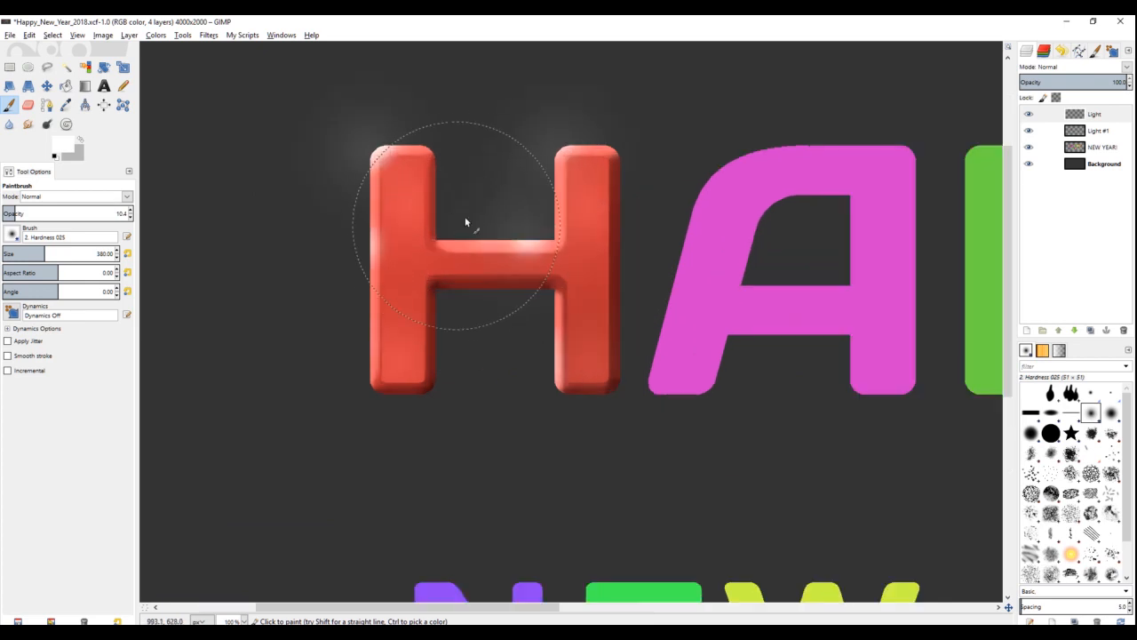
scroll(382, 311, down, 3)
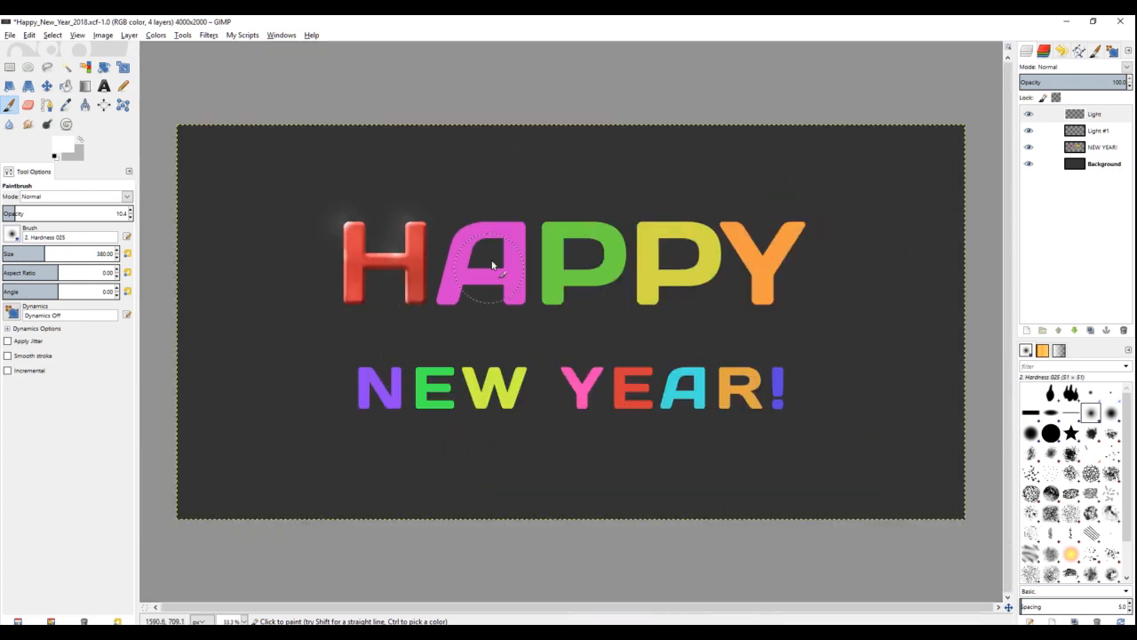
scroll(493, 265, up, 1)
scroll(369, 249, down, 1)
scroll(320, 235, up, 1)
drag(551, 295, 442, 258)
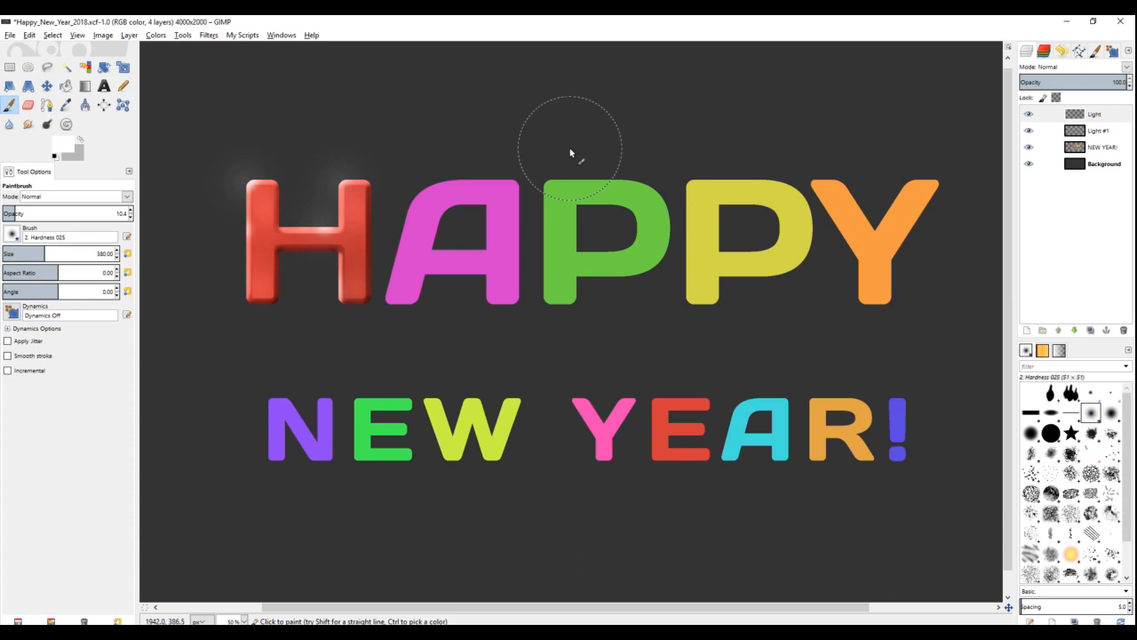
key(minus)
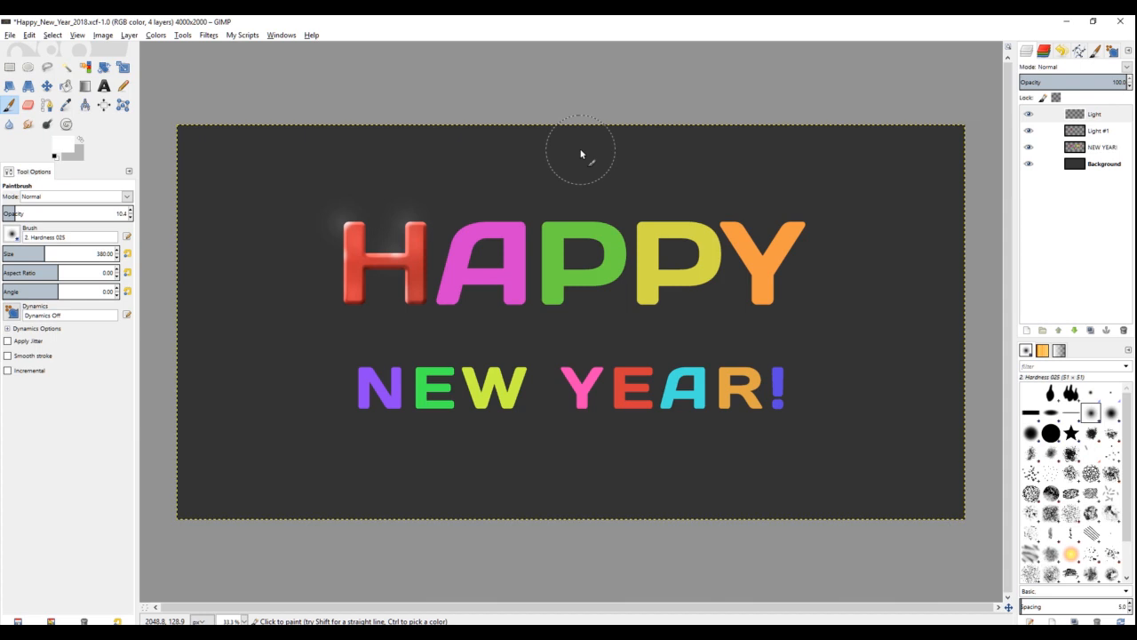
Step: Shade the magenta A's edges with dark purple on a transparent Light #2 layer, using brush size 110 and opacity 45.8
click(1030, 147)
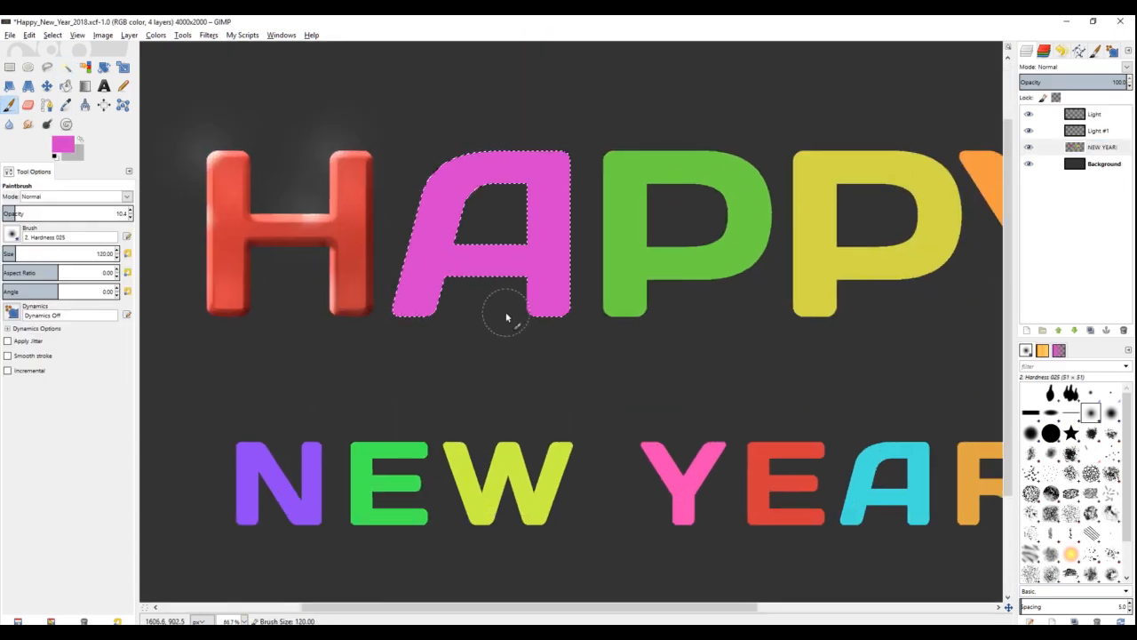
key(shift+e)
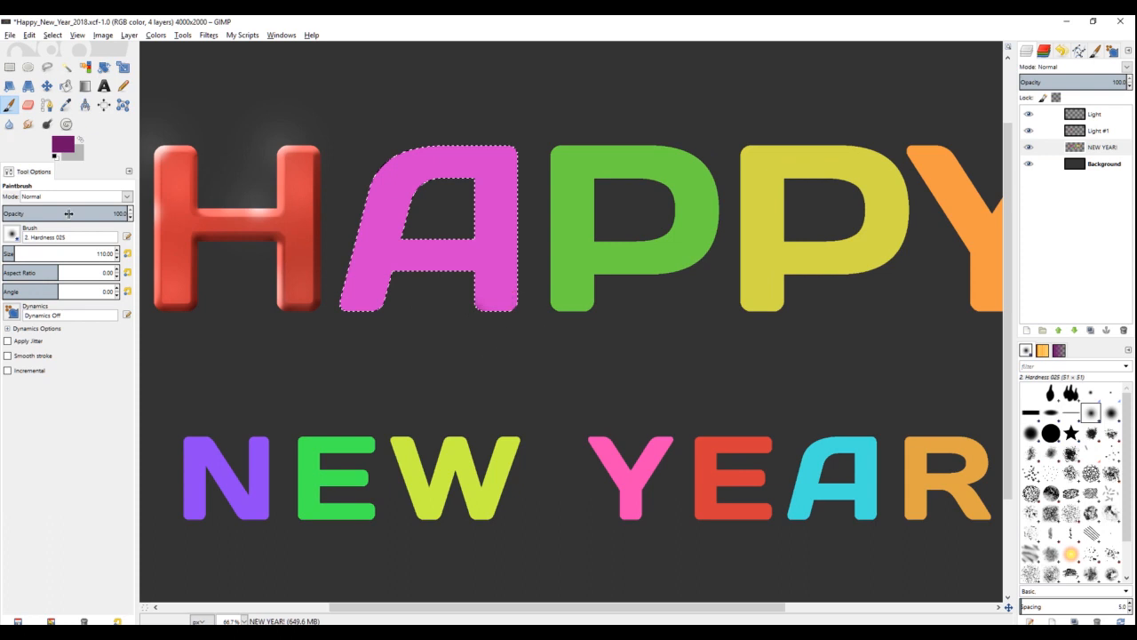
mouse_move(506, 160)
mouse_down()
mouse_move(432, 223)
mouse_move(382, 302)
mouse_up()
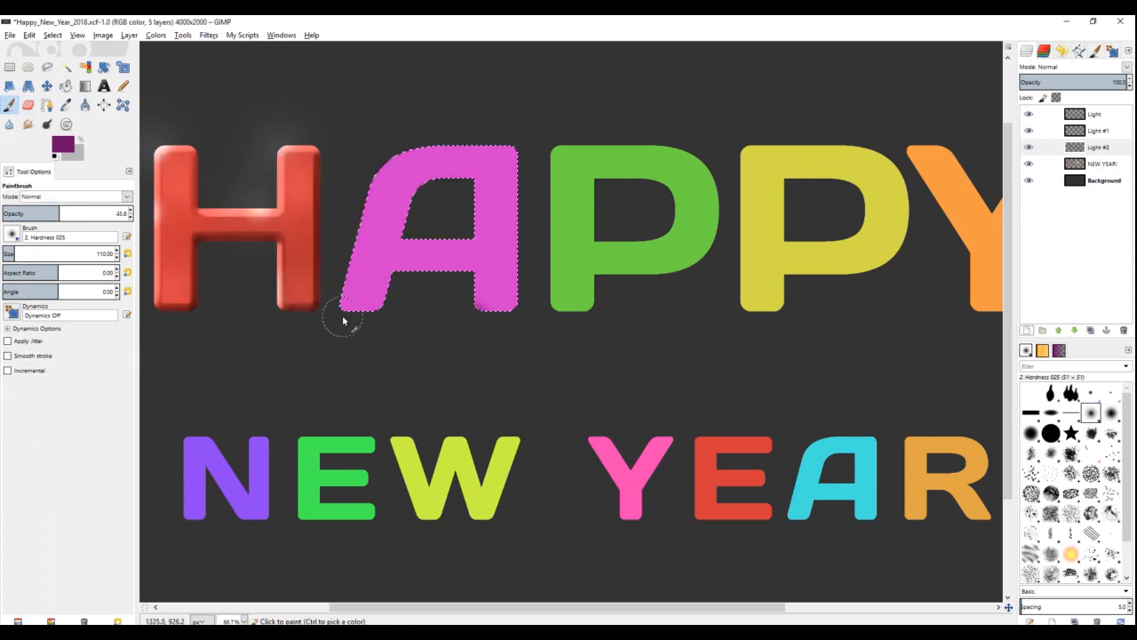
mouse_move(343, 317)
mouse_down()
mouse_move(392, 278)
mouse_move(477, 316)
mouse_move(429, 182)
mouse_up()
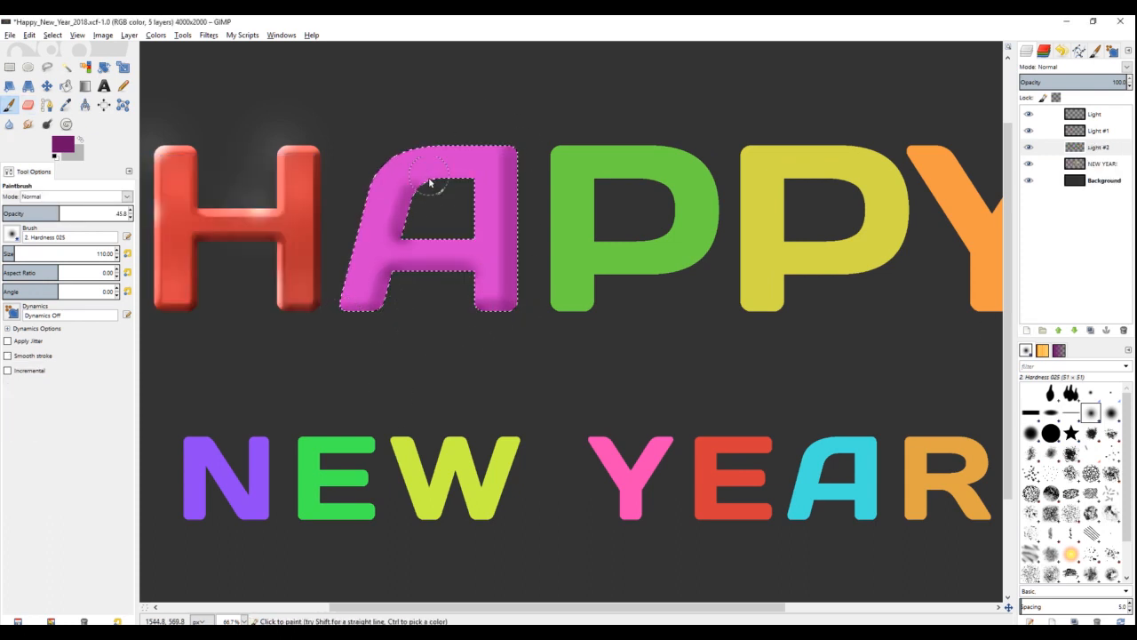
Step: Paint light pink highlights along the A's edges at brush size 60 and merge the Light #2 layer down
key(o)
click(504, 217)
drag(409, 297, 451, 145)
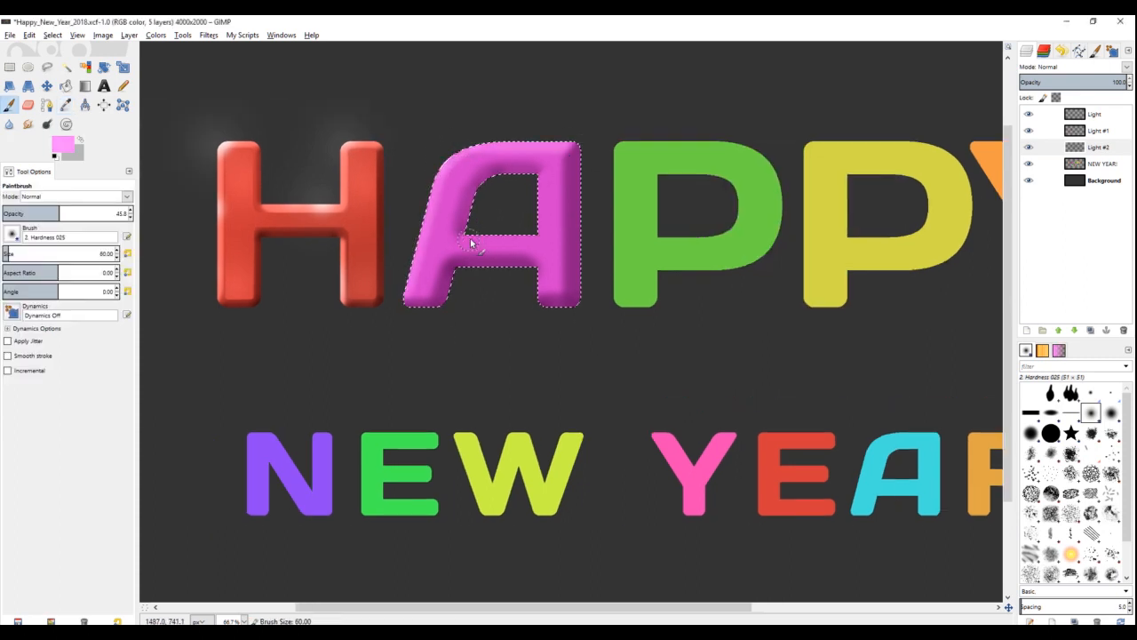
drag(471, 242, 556, 145)
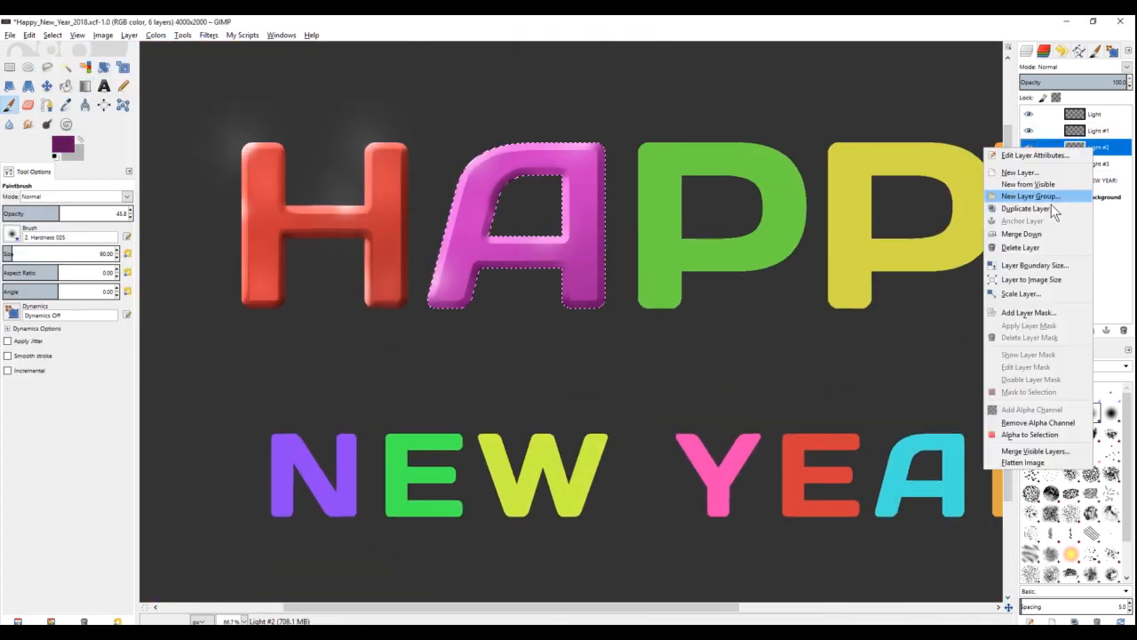
click(1026, 207)
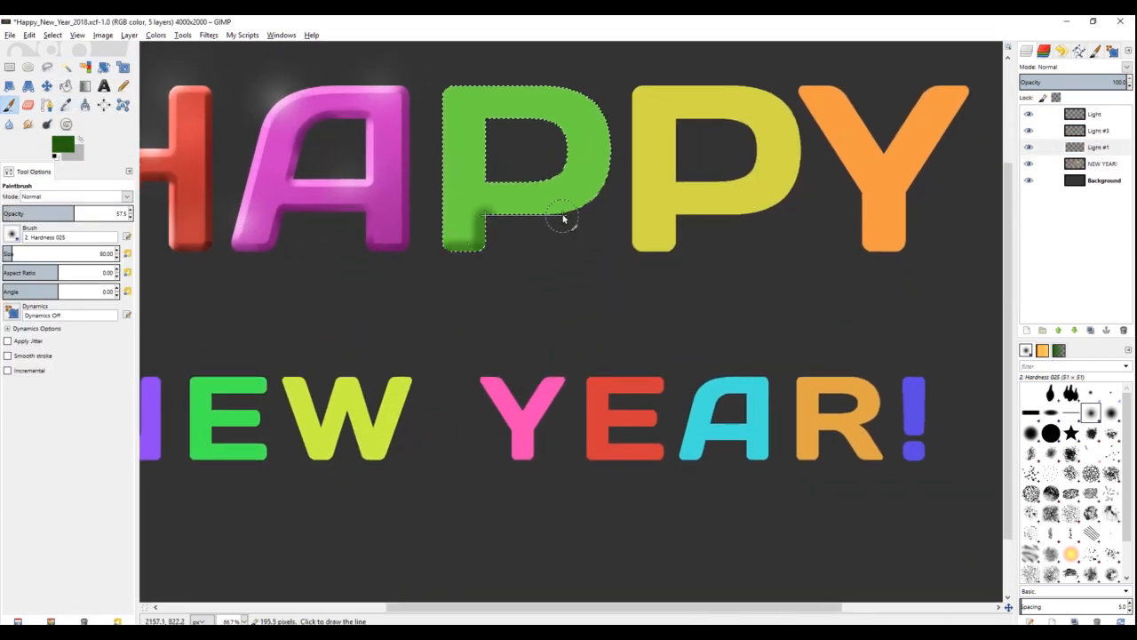
Step: Shade the green P's edges with dark and light green at opacity 57.5, adding a radial FG to Transparent gradient on a Light #2 layer
mouse_move(462, 236)
mouse_down()
mouse_move(488, 250)
mouse_move(489, 172)
mouse_up()
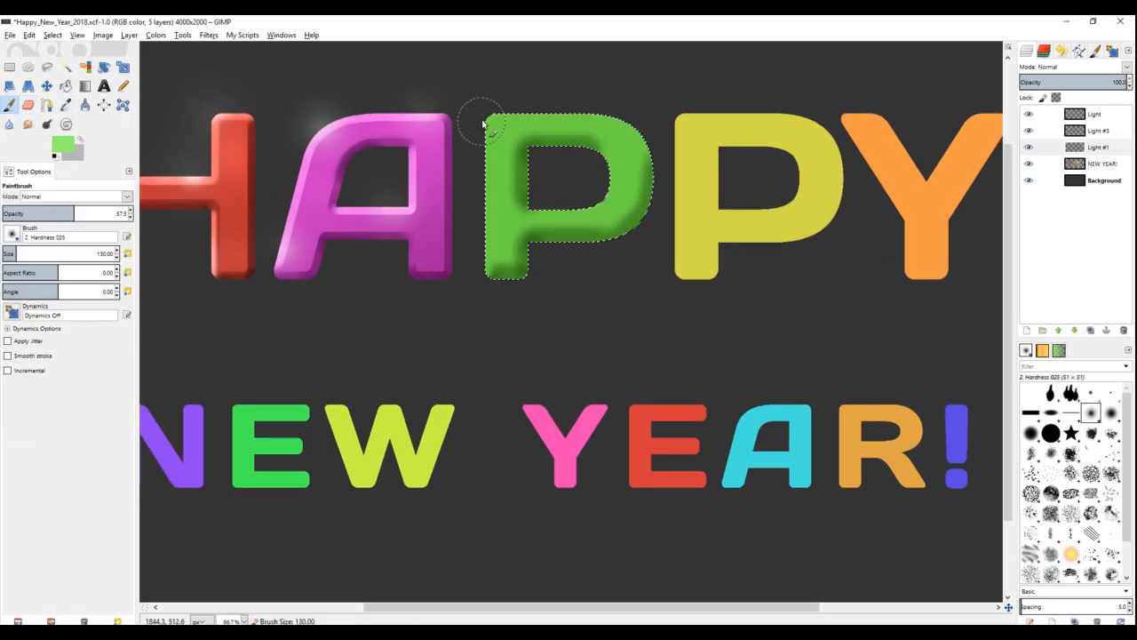
drag(483, 114, 502, 82)
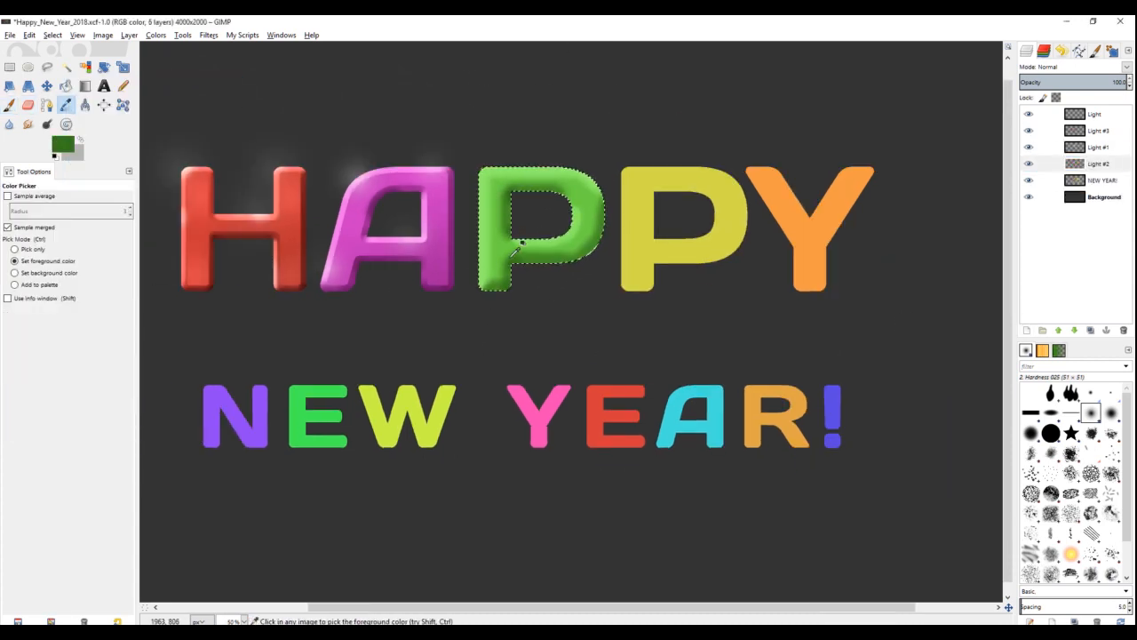
key(l)
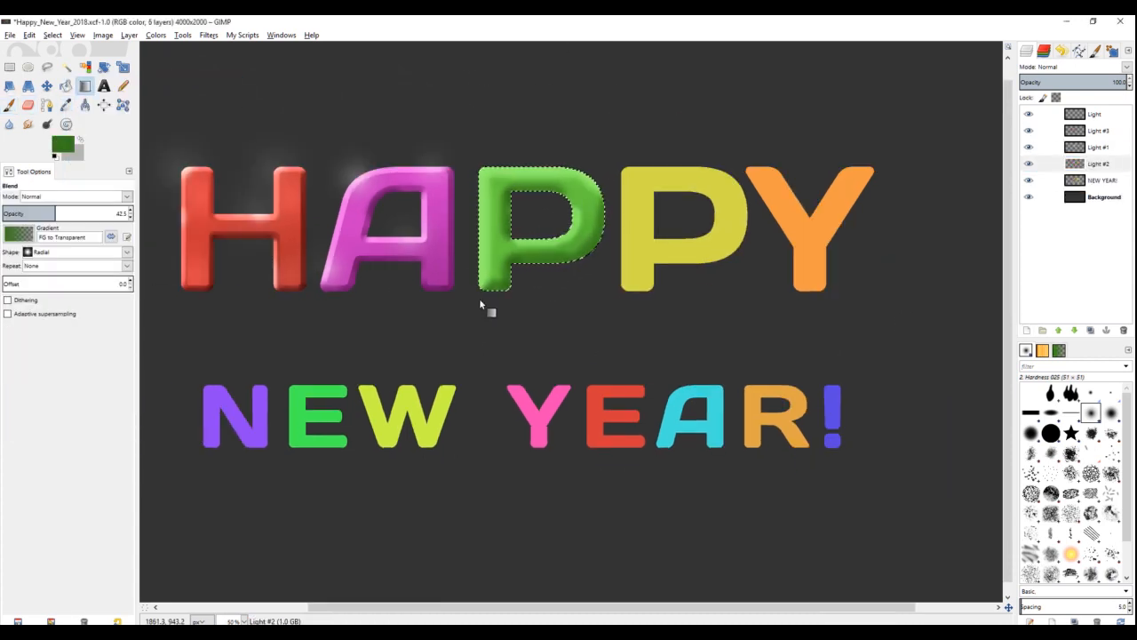
click(52, 34)
click(69, 174)
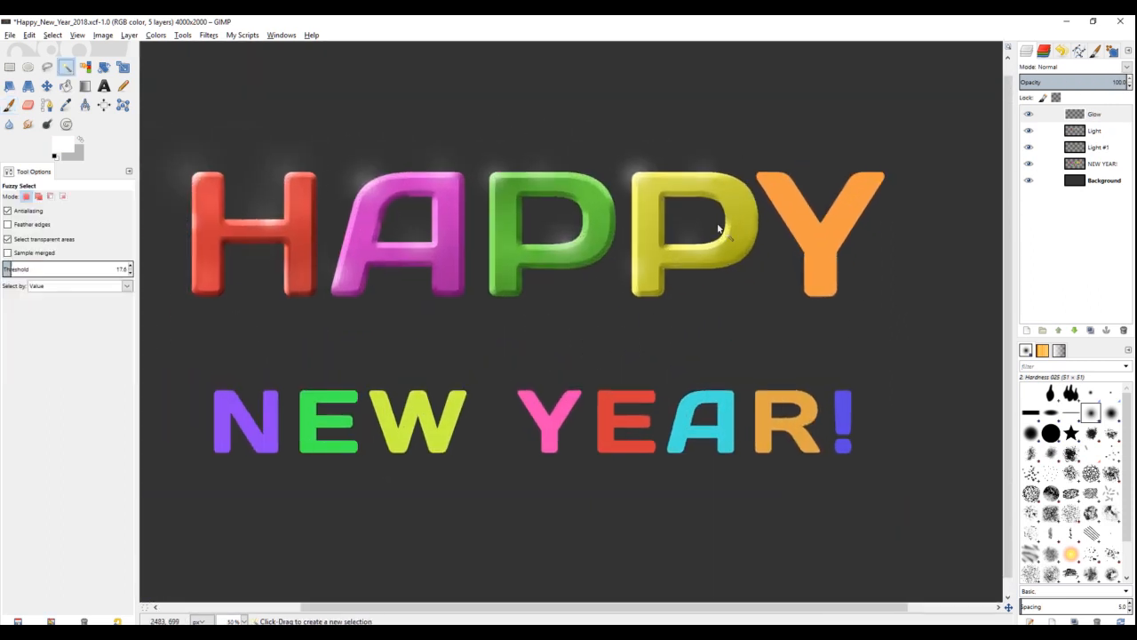
Step: Merge the Light layer into Light #1, then shade the orange Y's edges on a new transparent 4000 x 2000 px Light layer
right_click(1094, 131)
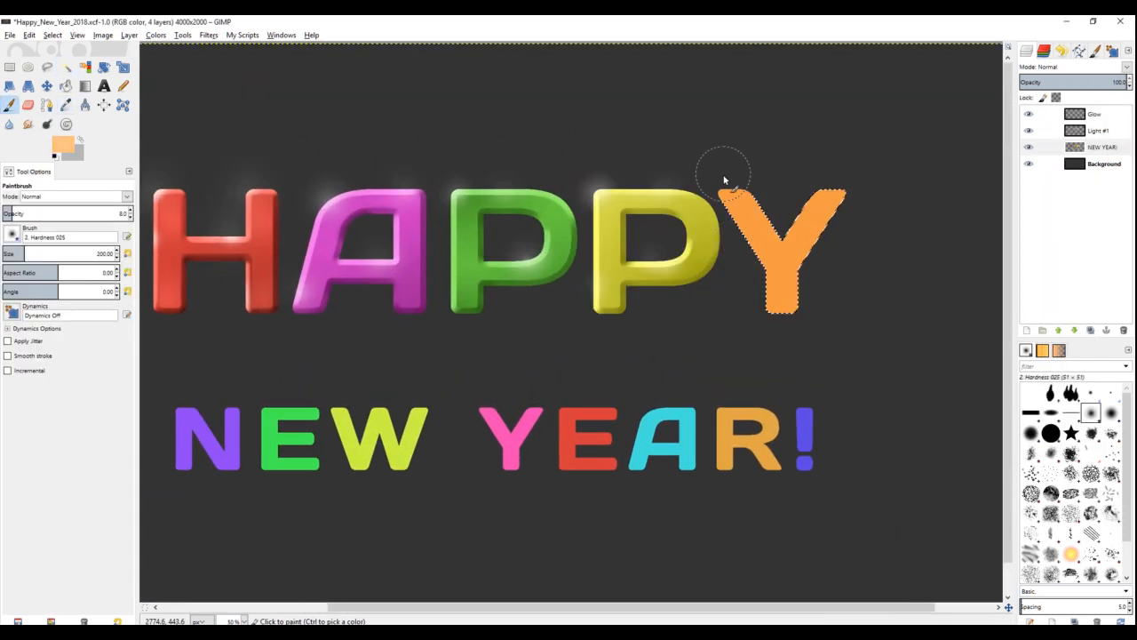
key(shift+ctrl+n)
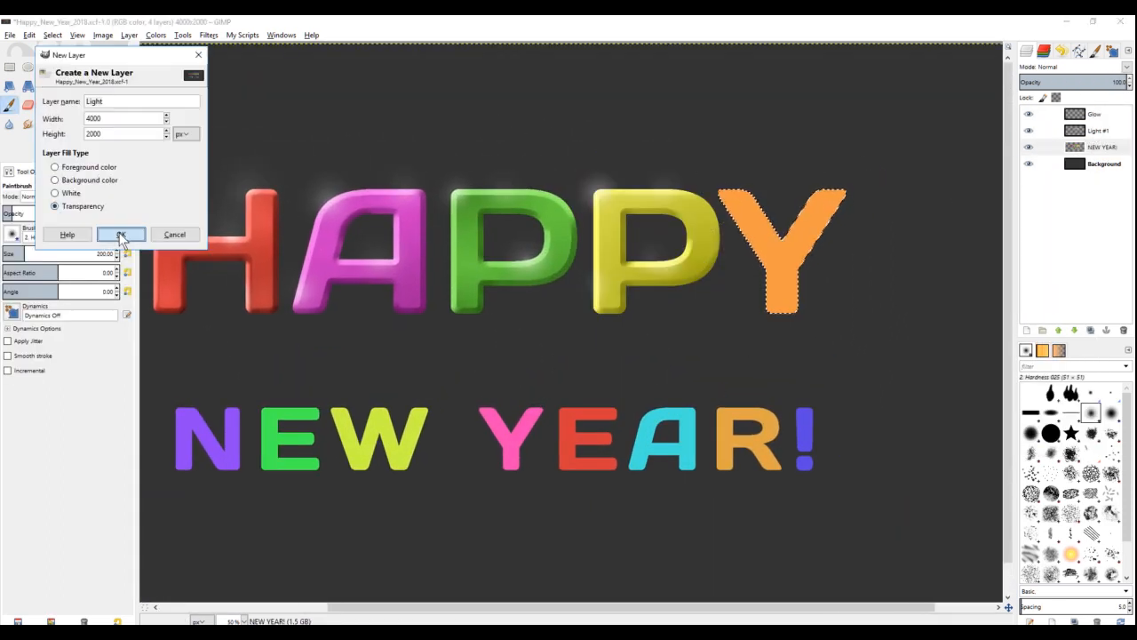
click(119, 234)
click(745, 333)
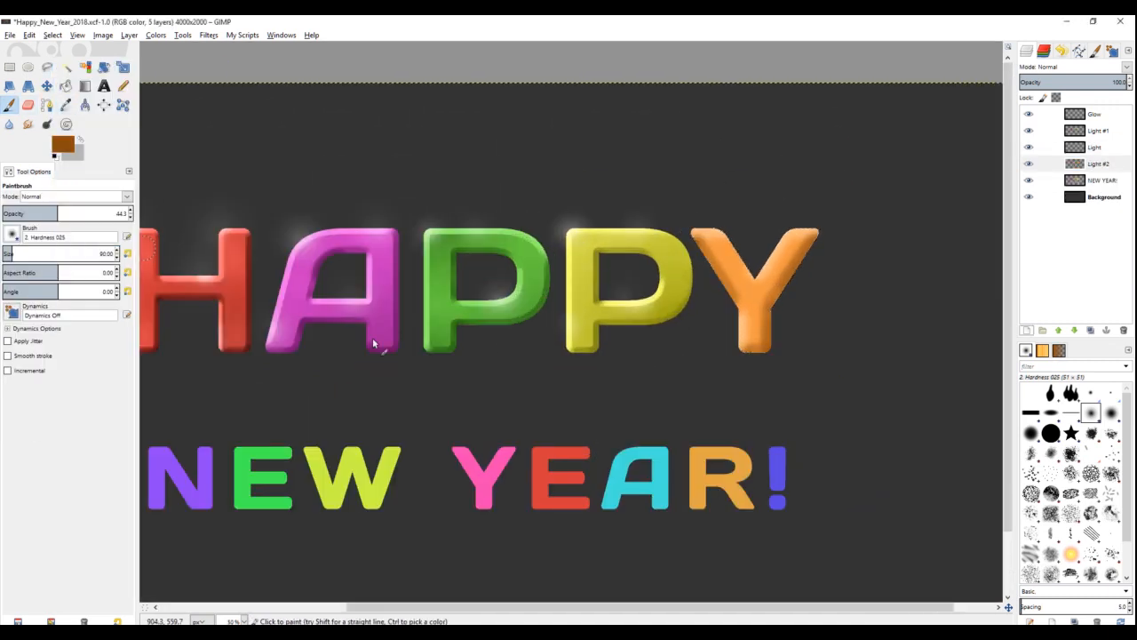
key(g)
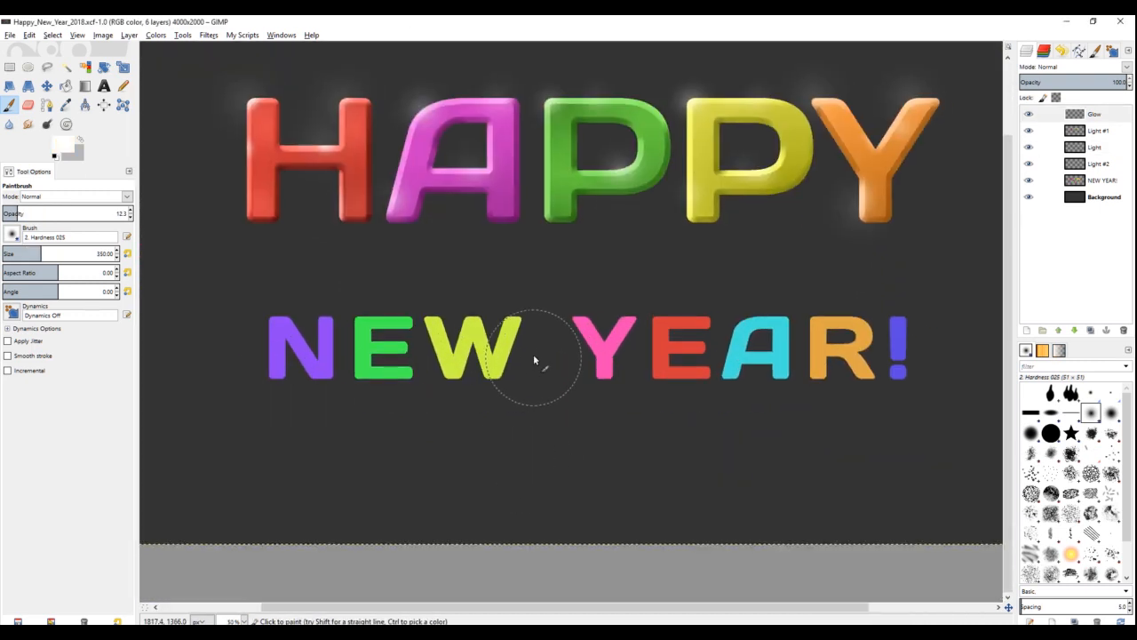
Step: Separate the NEW YEAR! line onto its own pasted layer and apply a bevel filter to it
drag(1093, 130, 1069, 156)
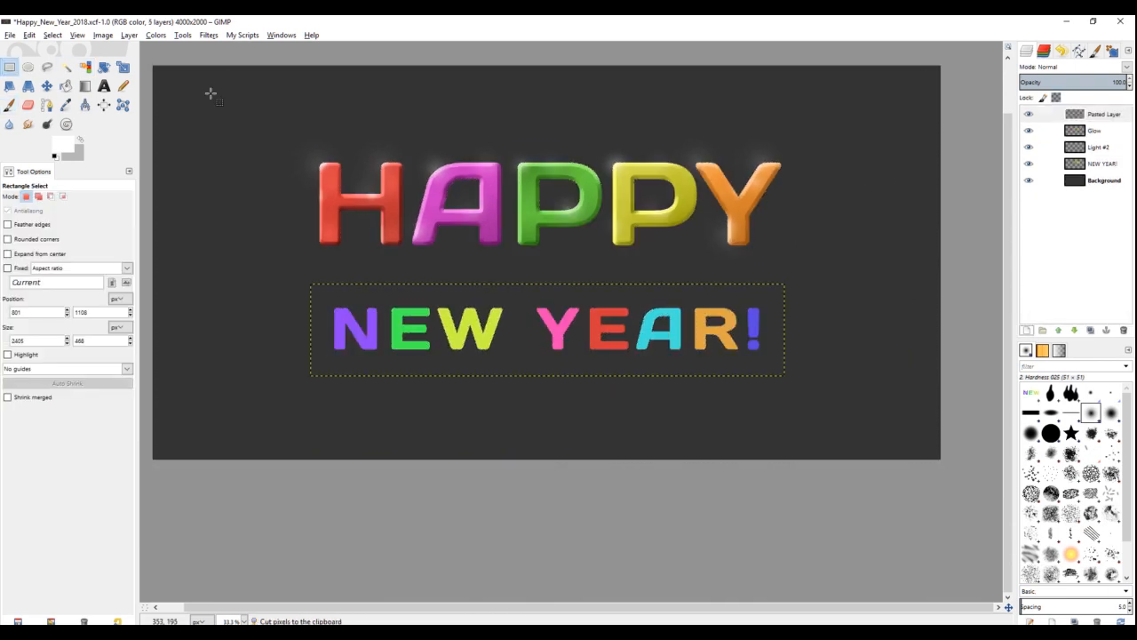
click(209, 35)
mouse_move(305, 160)
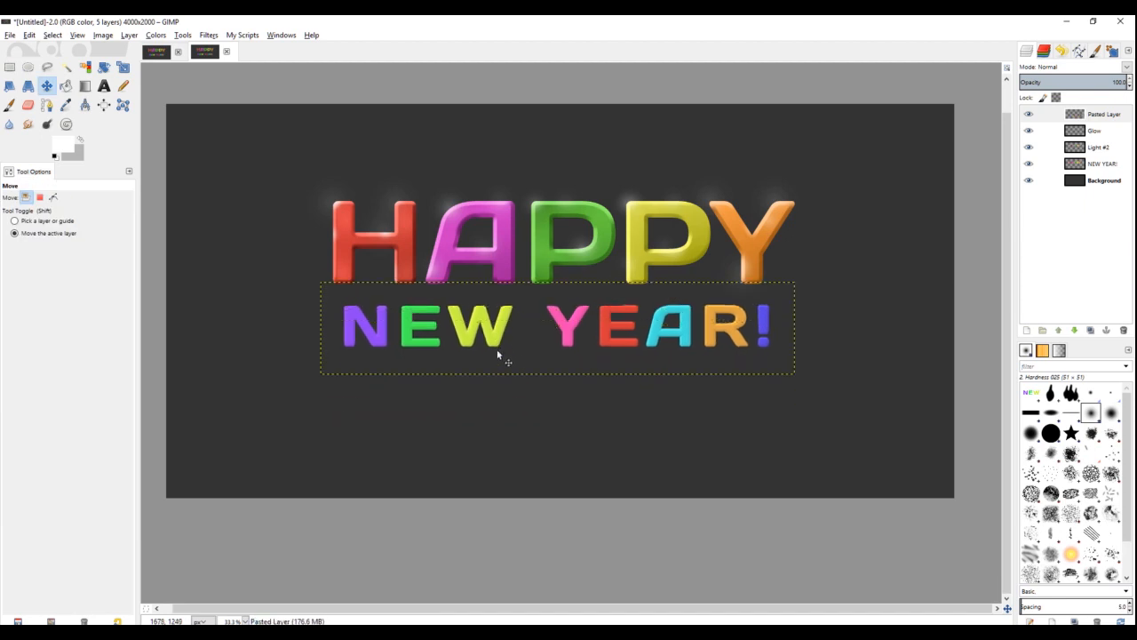
Step: Add white 2018 text below NEW YEAR! in the Days font at 600 px and widen its letter spacing
key(t)
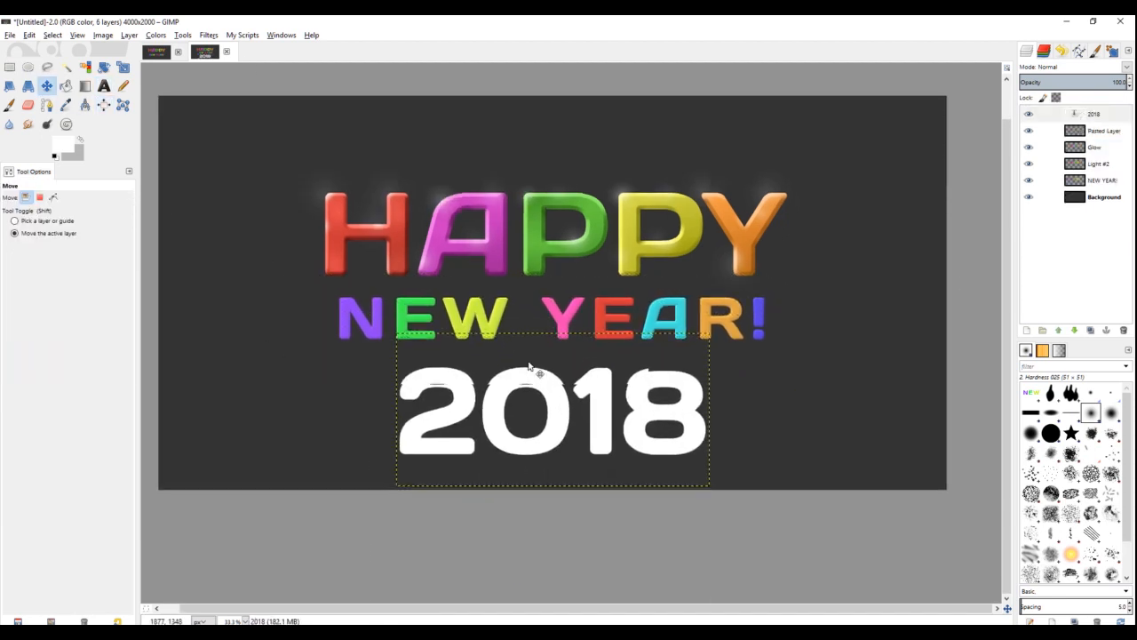
key(t)
click(567, 401)
click(45, 331)
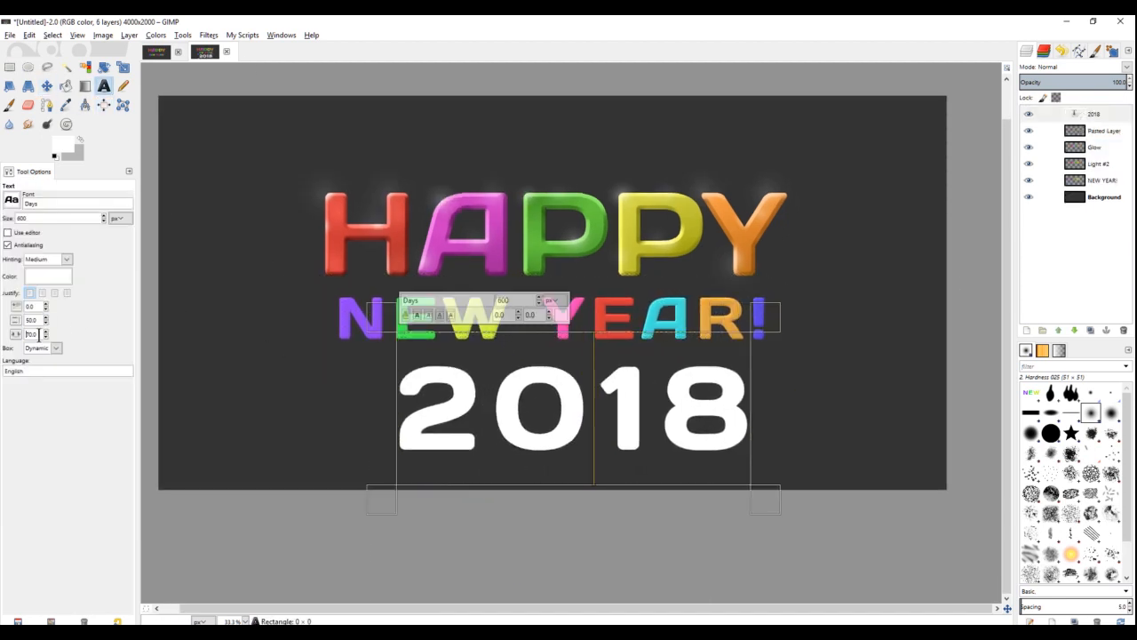
click(46, 332)
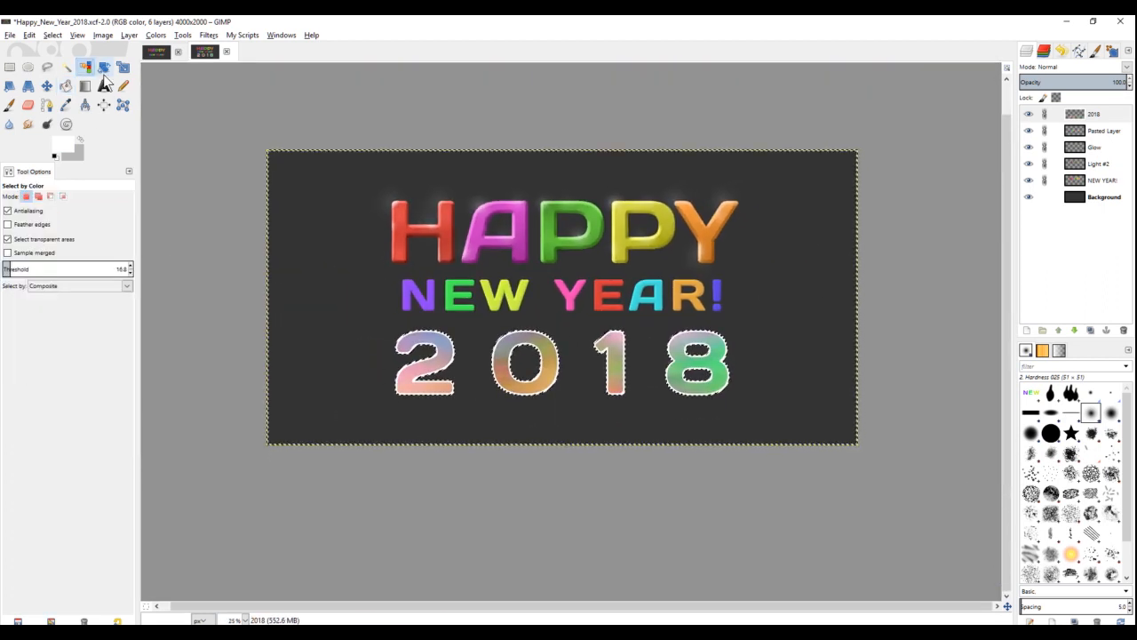
Step: Dab soft cyan glows behind each digit of 2018 on a Light layer beneath it, at brush size 520 and opacity 12.3
click(402, 360)
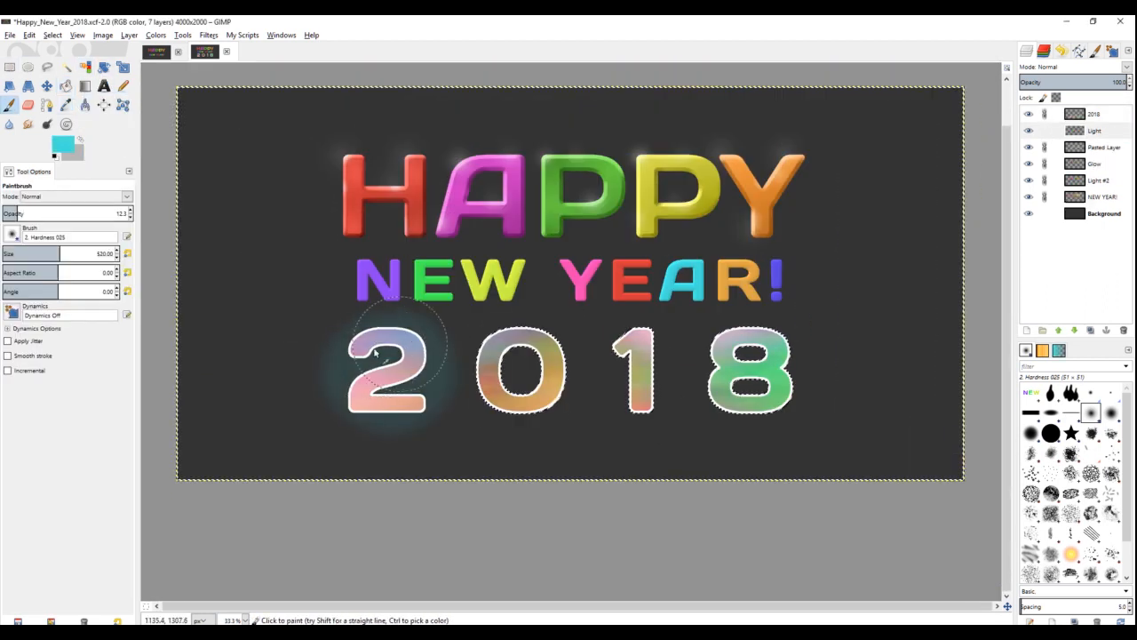
click(520, 360)
click(640, 359)
click(751, 360)
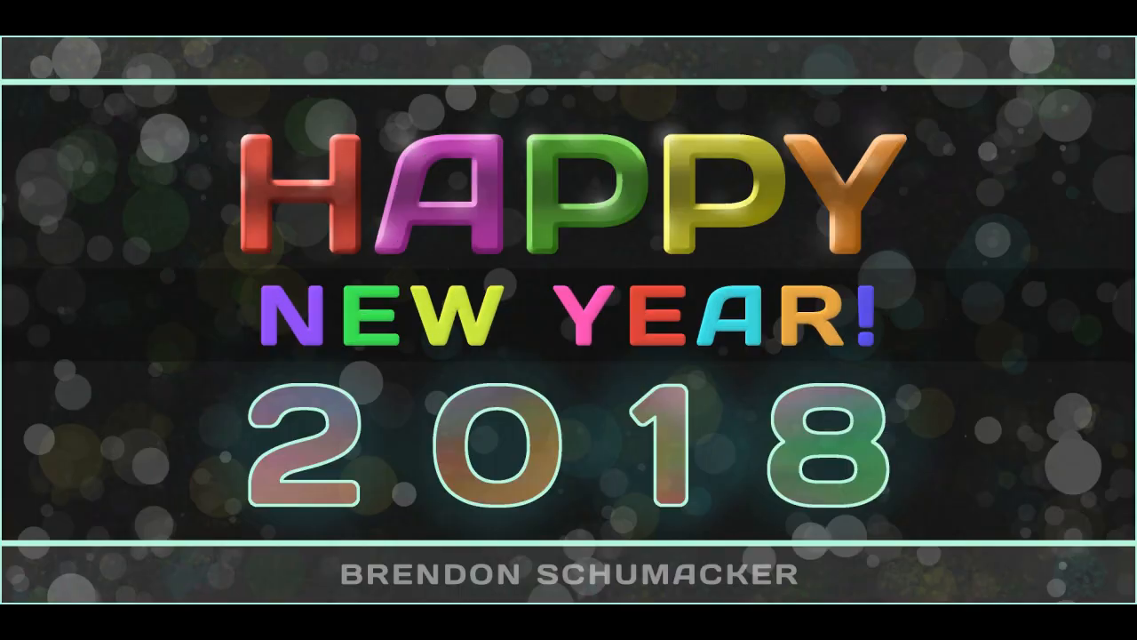